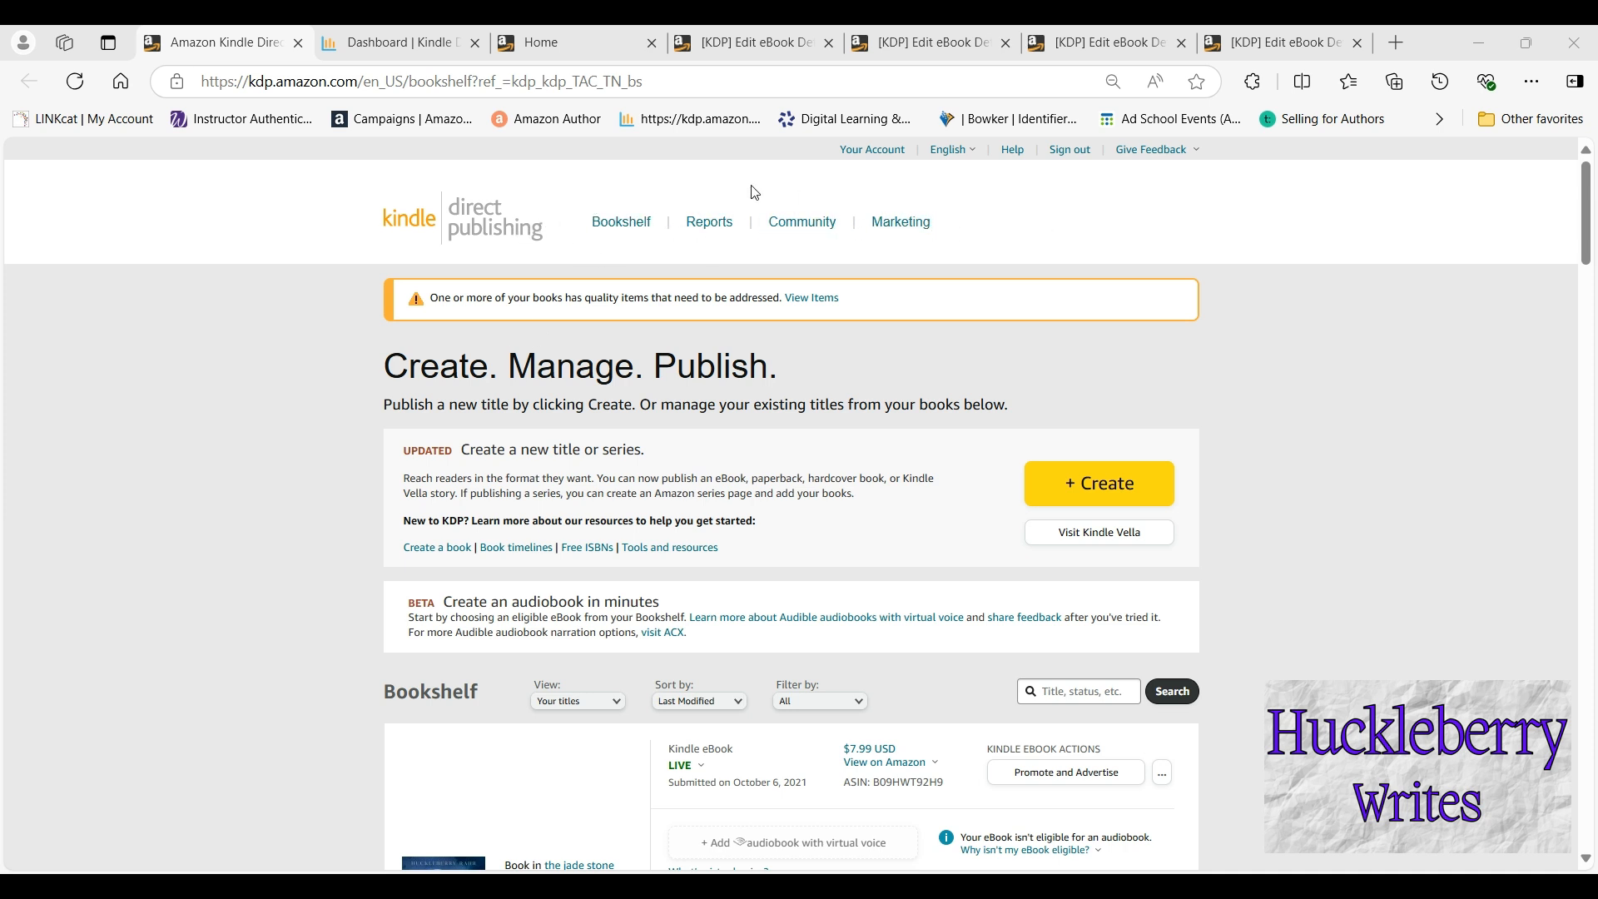
Open the sales reports dashboard and compare the last-30-days charts for orders, KENP and estimated royalties
{"action": "left_click", "coordinate": [709, 221]}
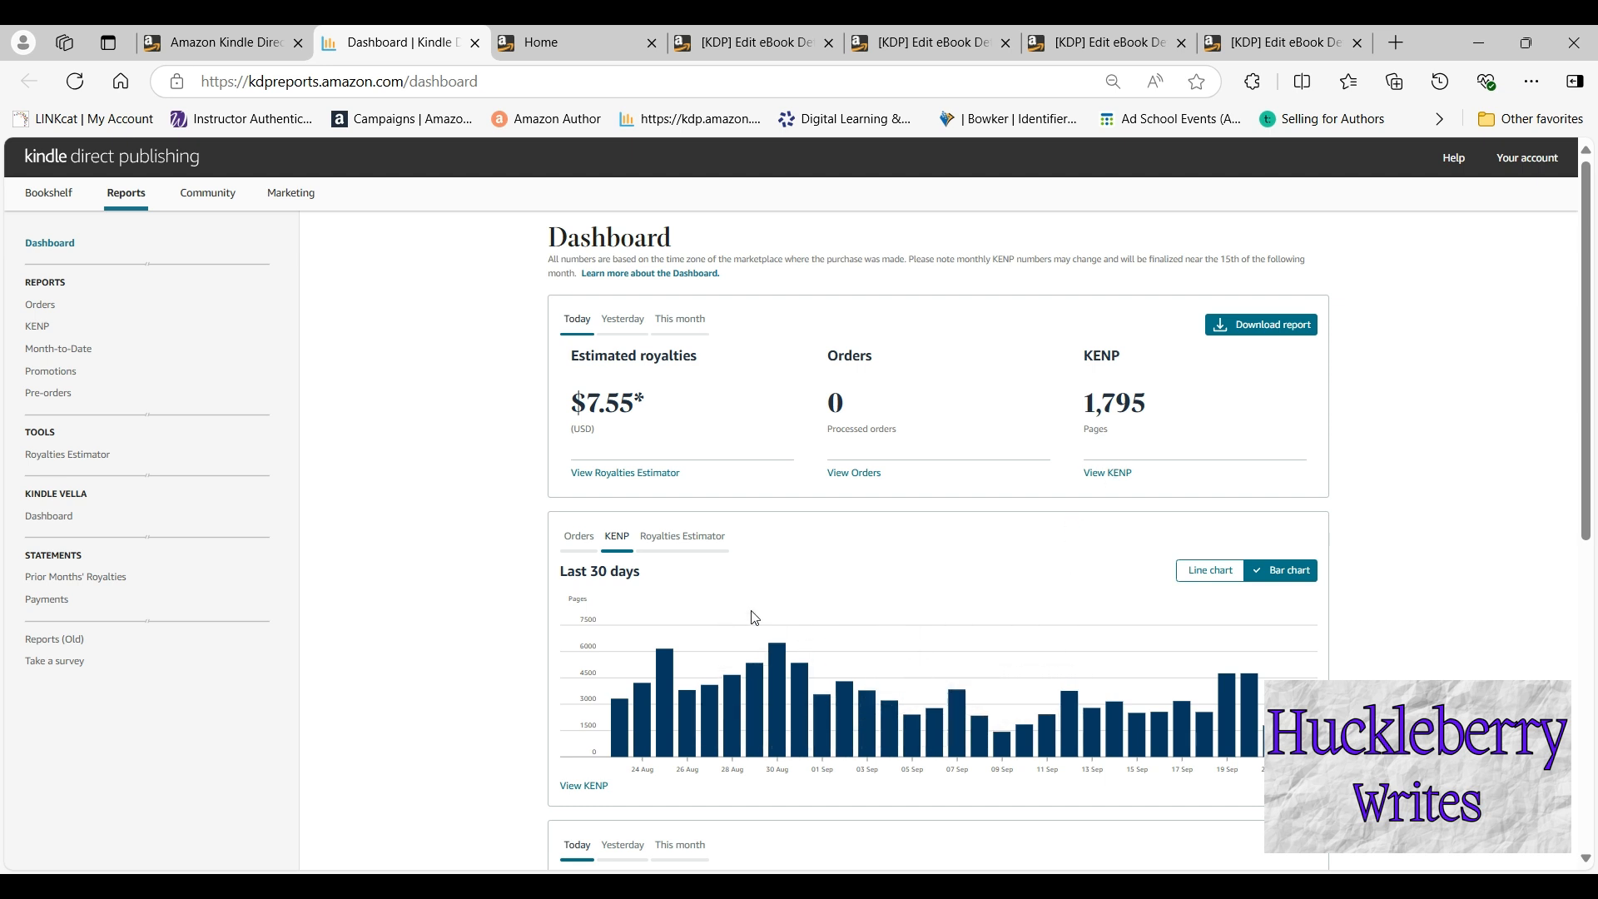
{"action": "left_click", "coordinate": [681, 539]}
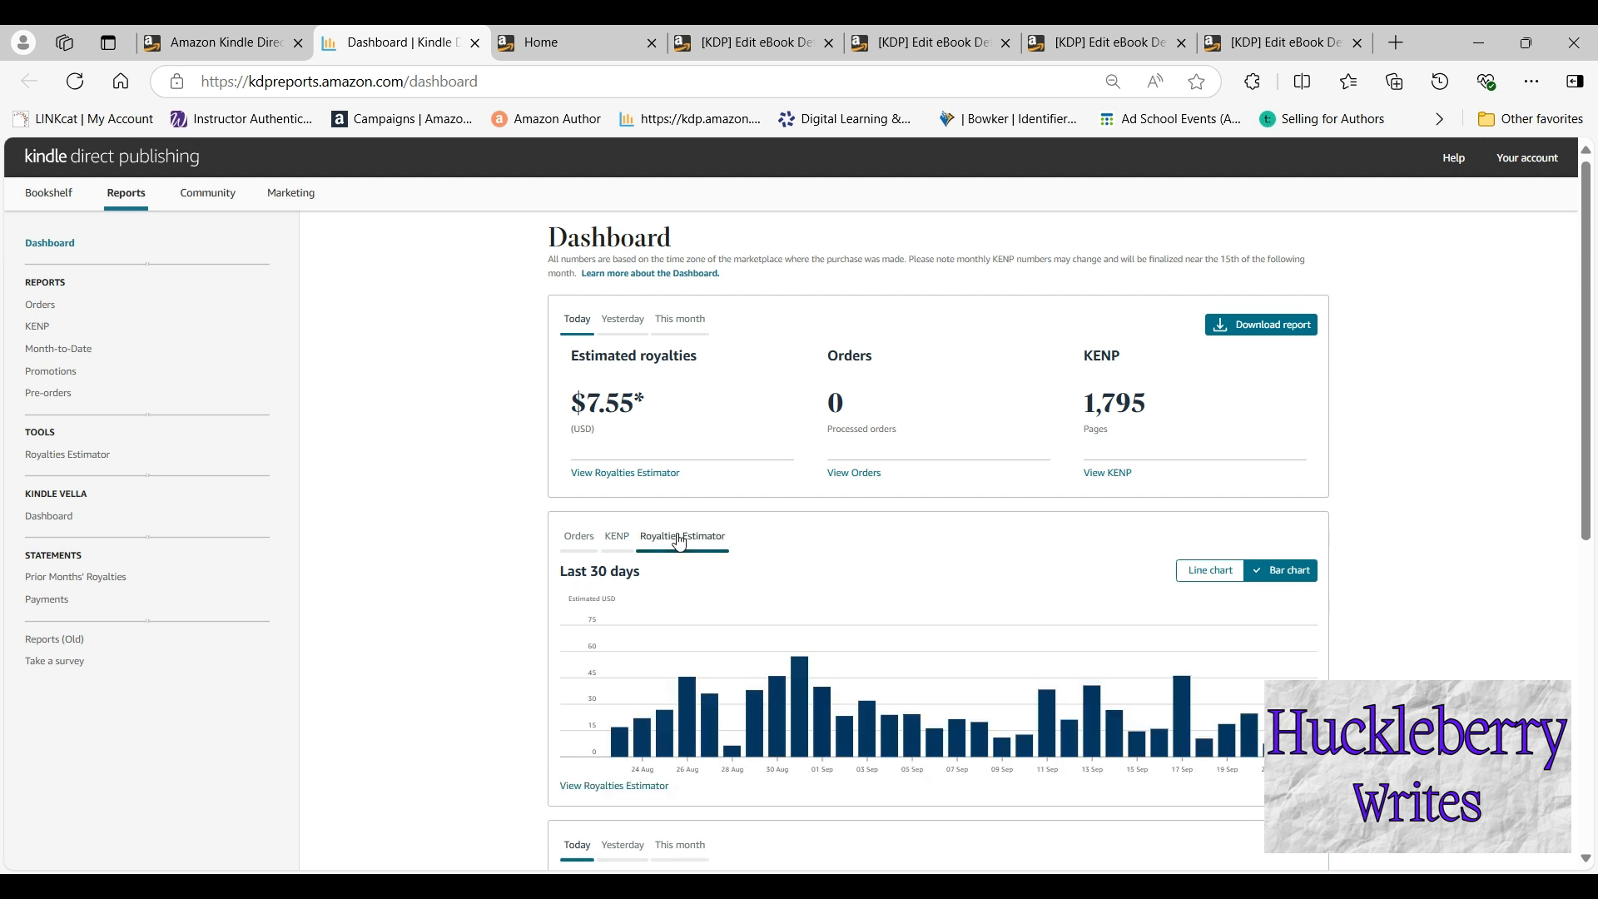
{"action": "left_click", "coordinate": [620, 537]}
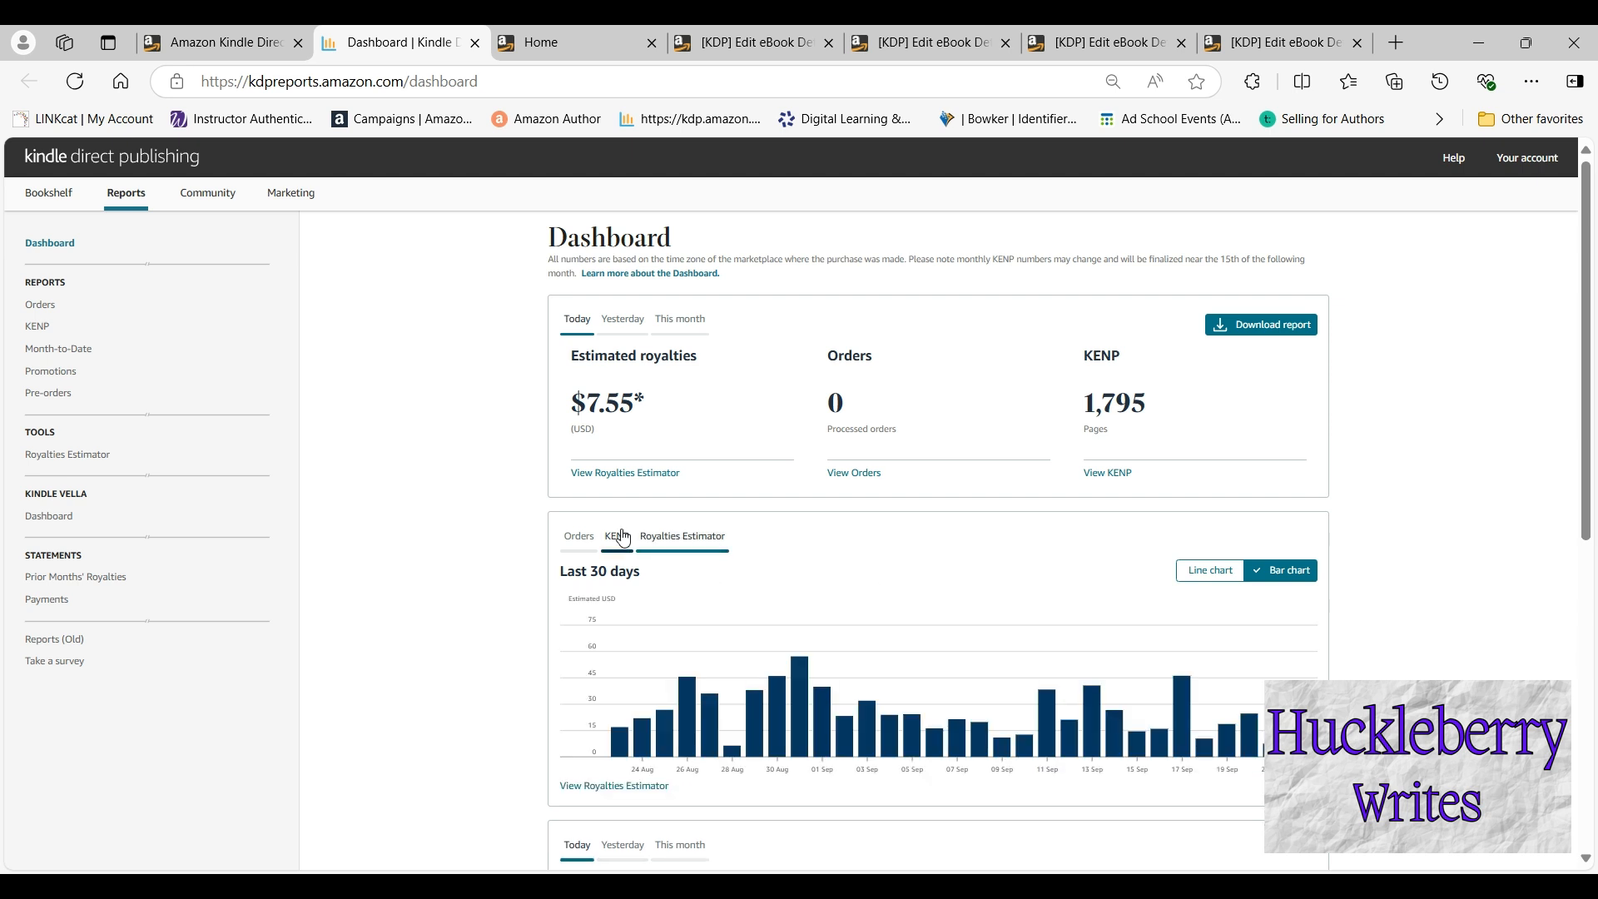
{"action": "left_click", "coordinate": [581, 545]}
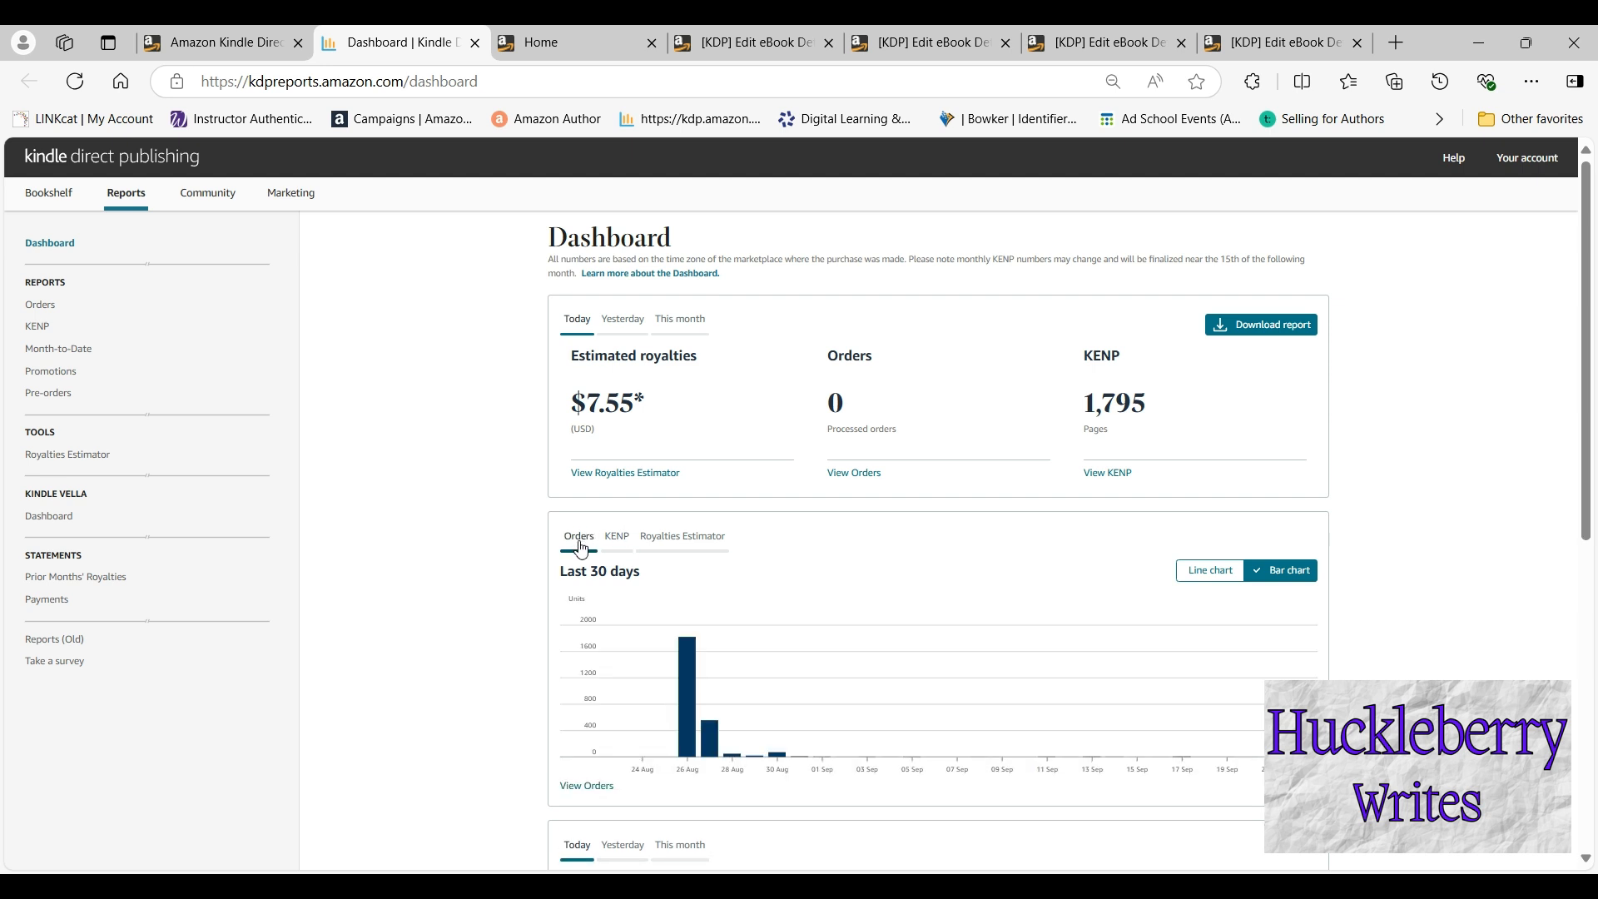
{"action": "mouse_move", "coordinate": [684, 639]}
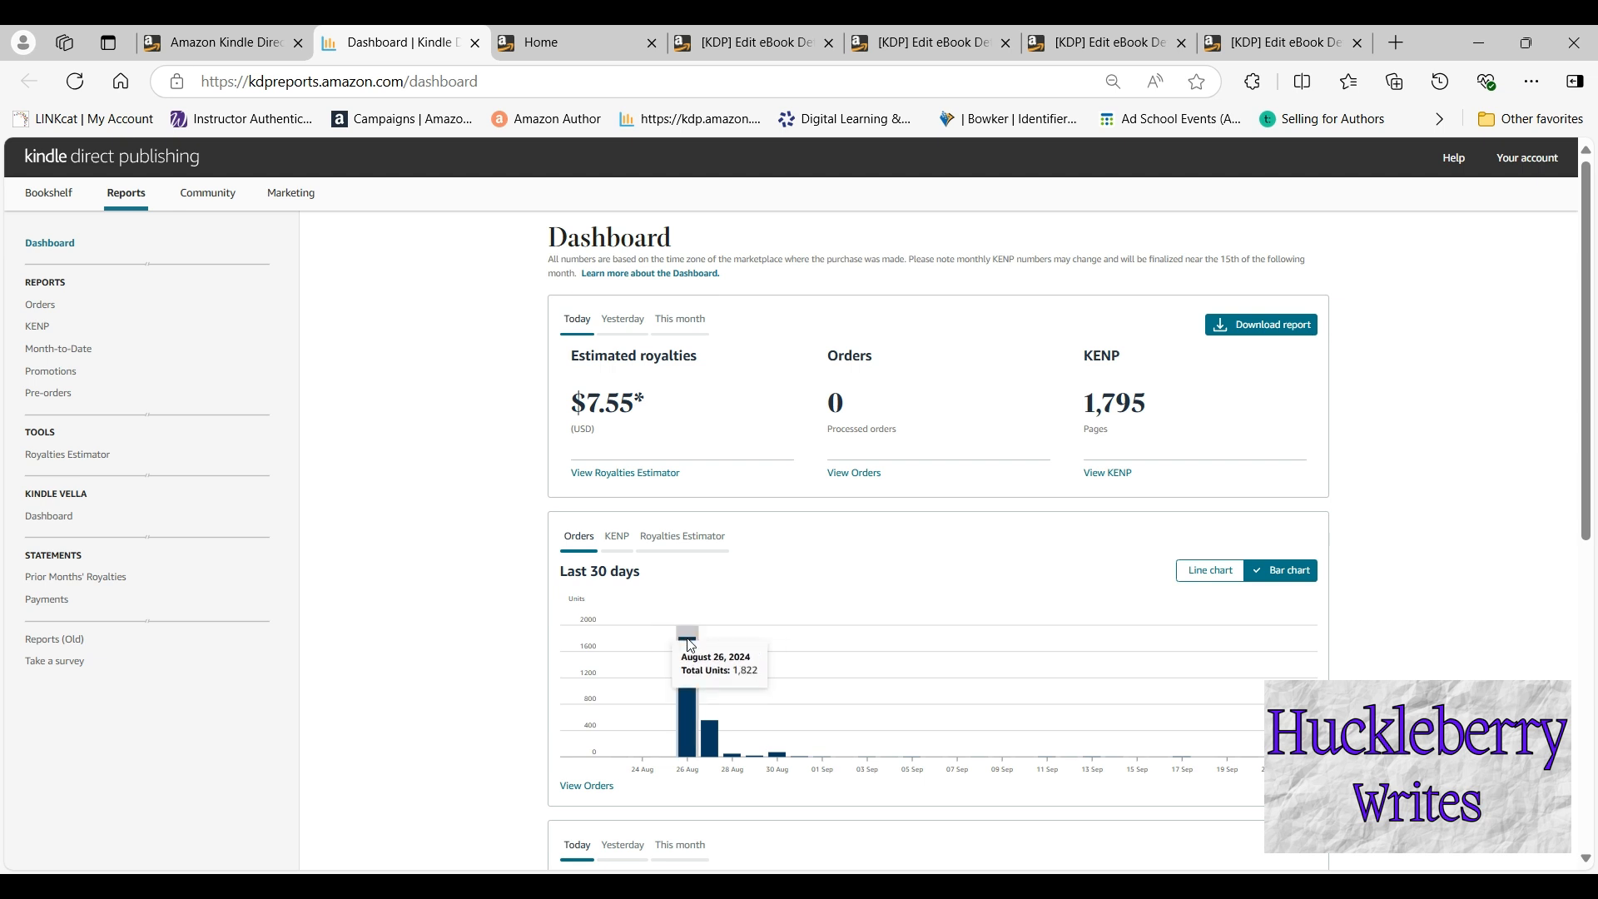
{"action": "left_click", "coordinate": [708, 558]}
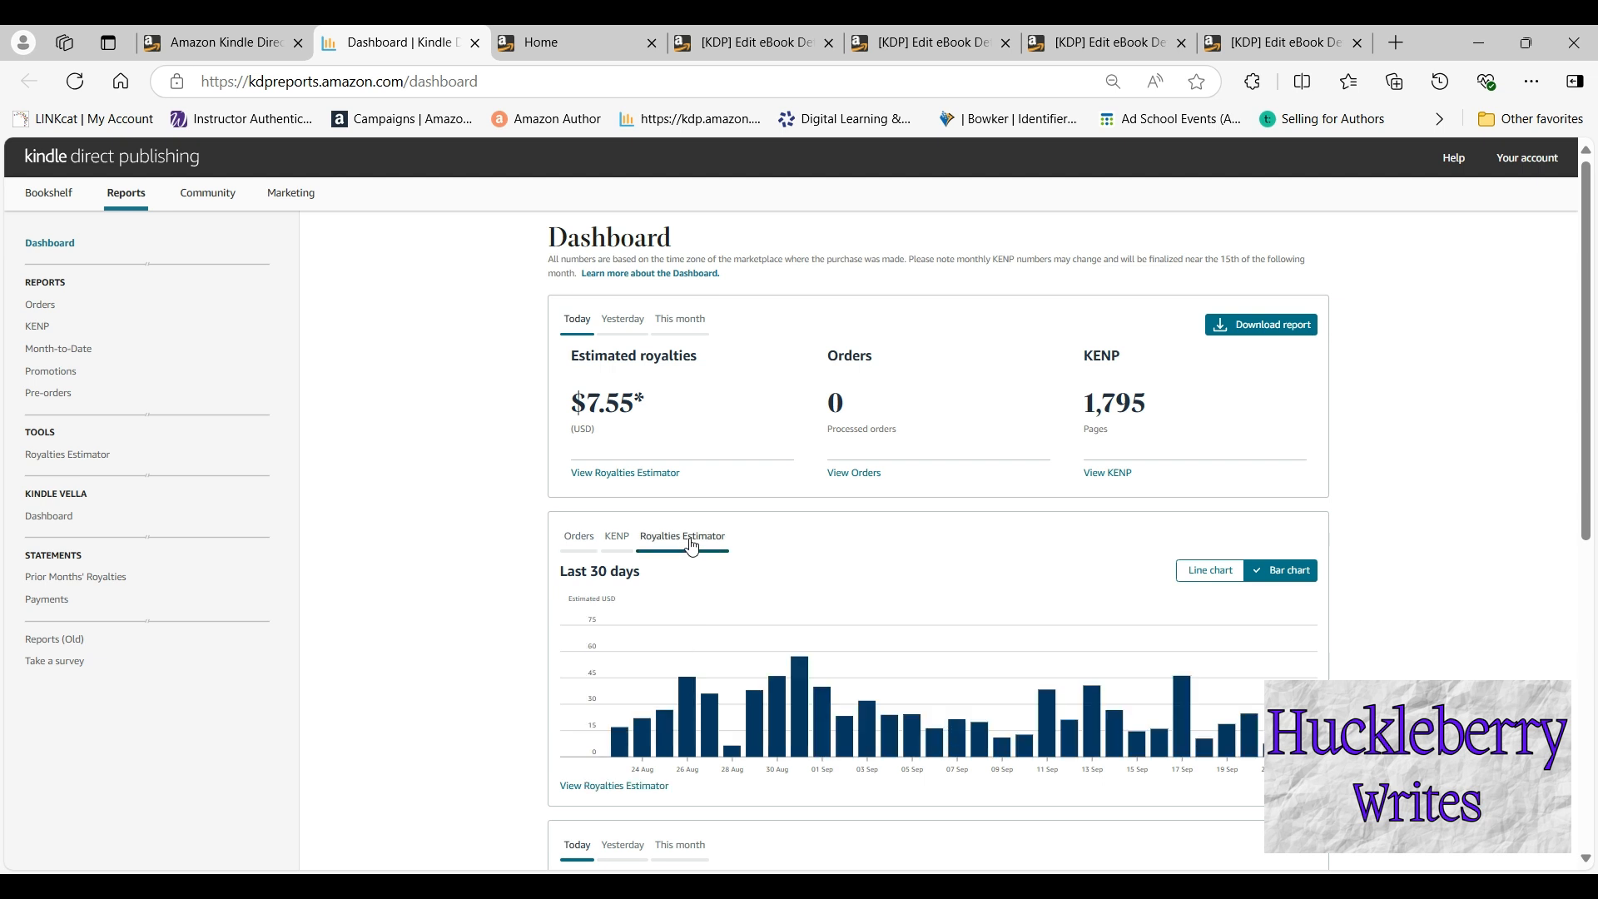
{"action": "left_click", "coordinate": [616, 536]}
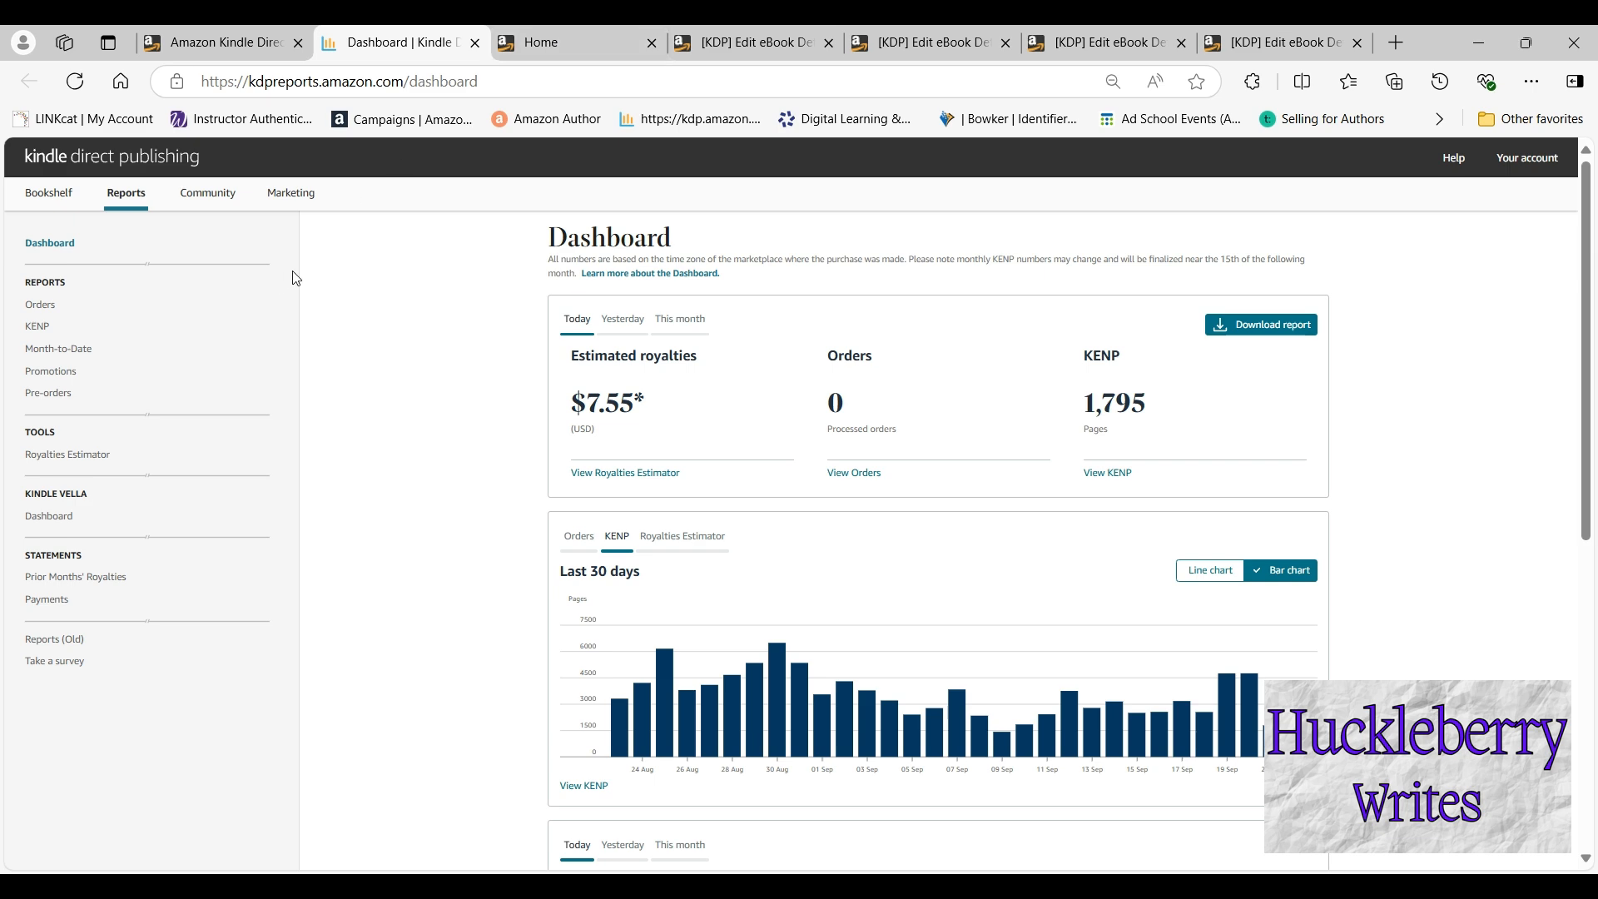
Browse the KDP Community support forum, looking over its featured topics and recent activity
{"action": "left_click", "coordinate": [567, 43]}
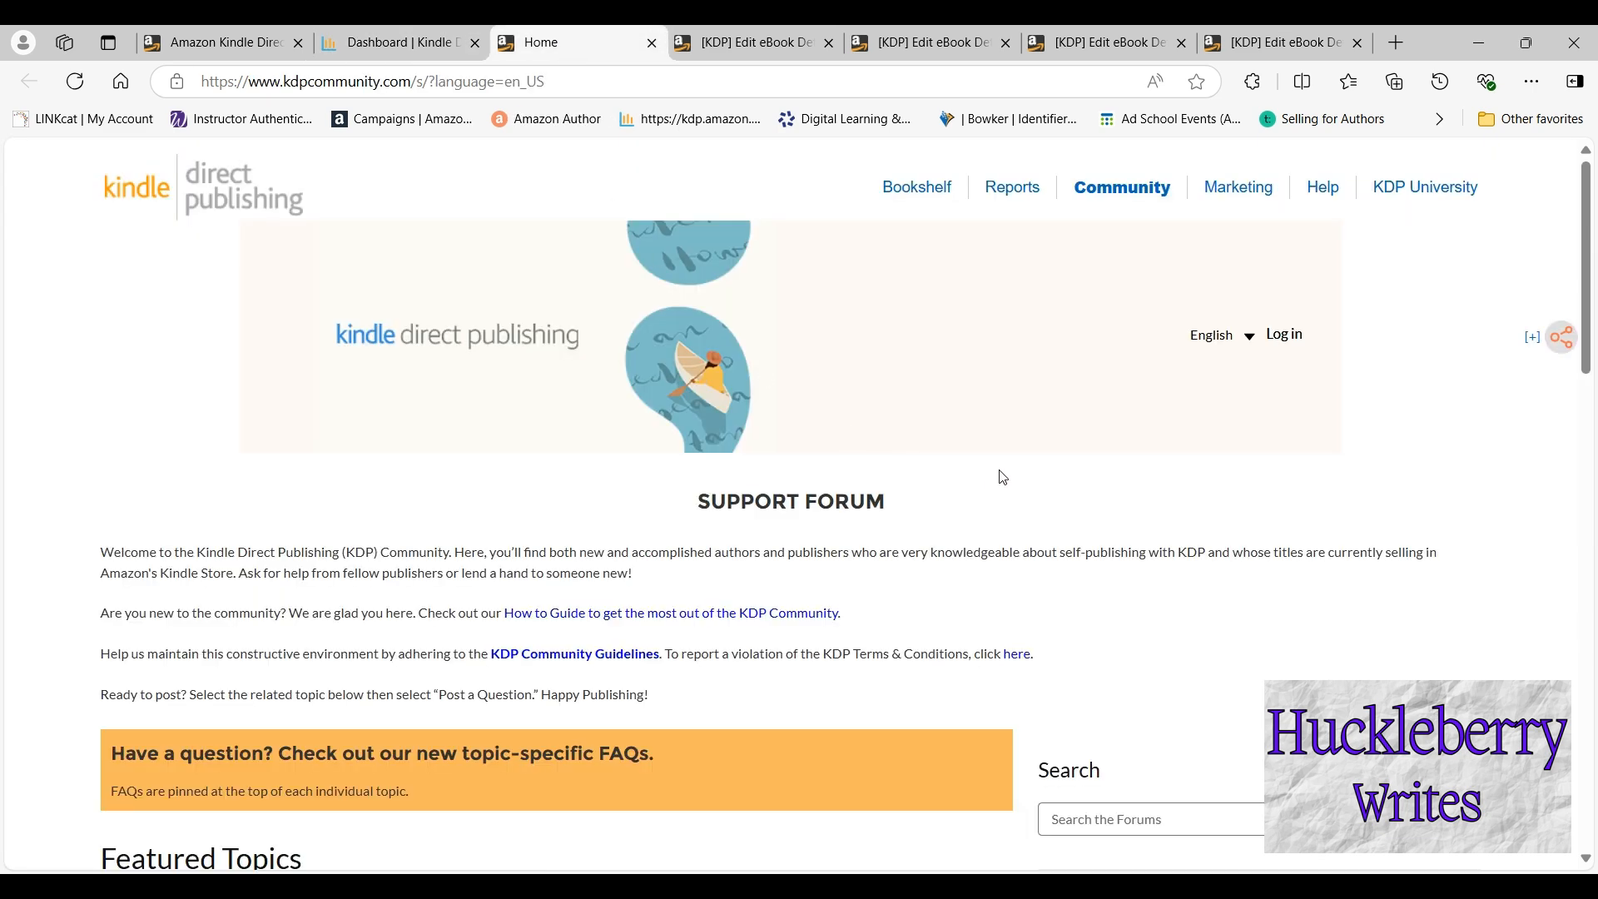
{"action": "scroll", "coordinate": [1003, 476], "scroll_direction": "down", "scroll_amount": 6}
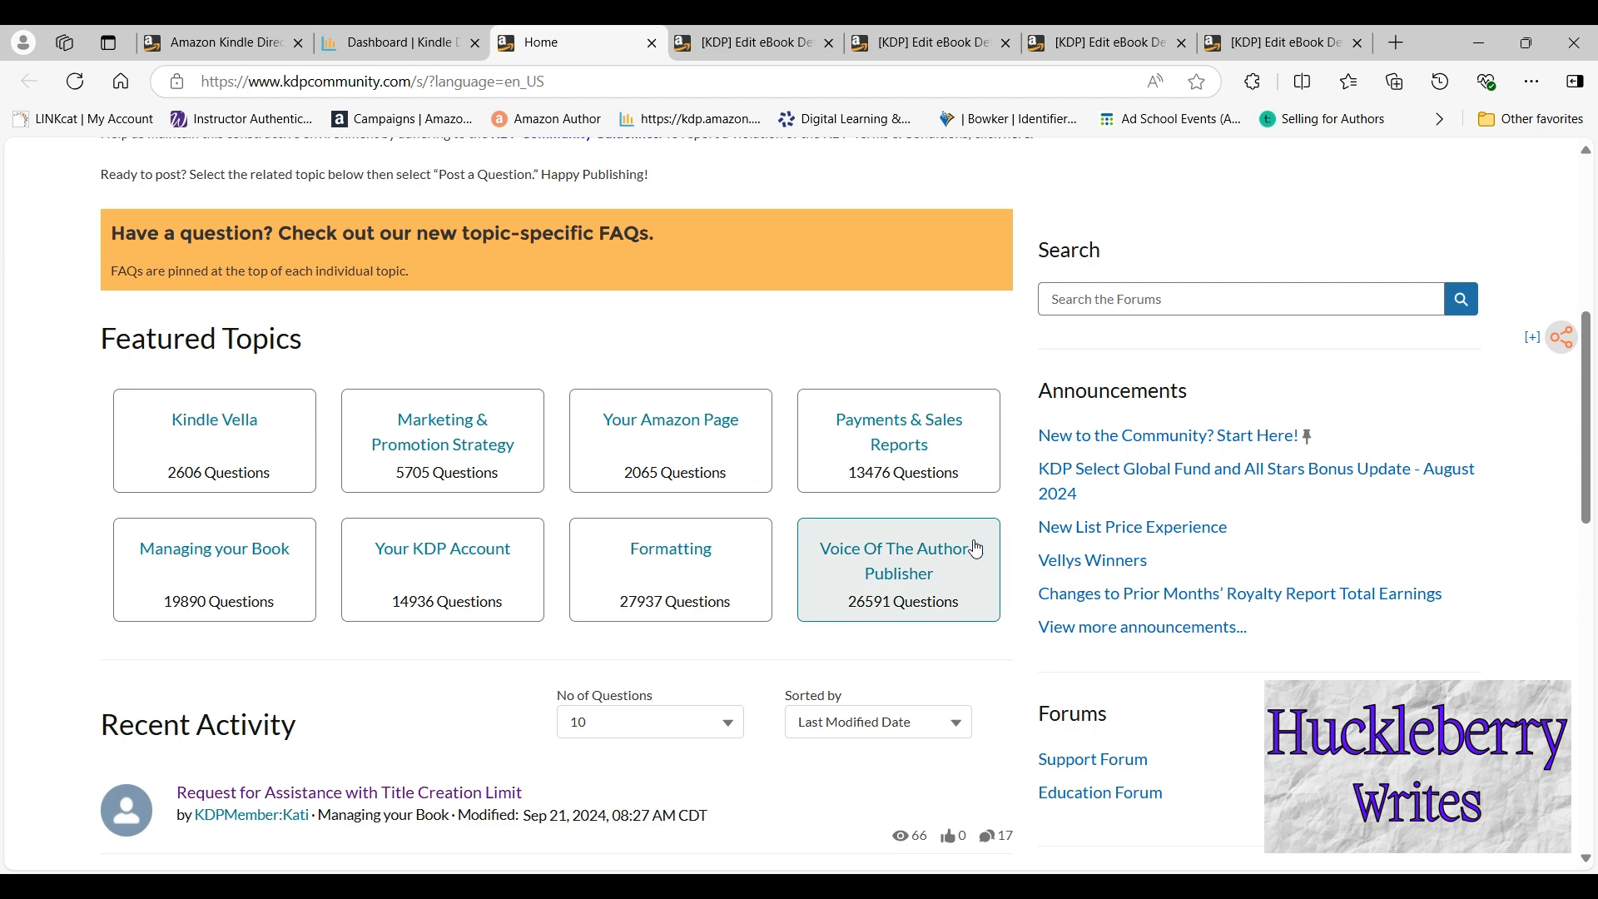
{"action": "scroll", "coordinate": [899, 575], "scroll_direction": "down", "scroll_amount": 4}
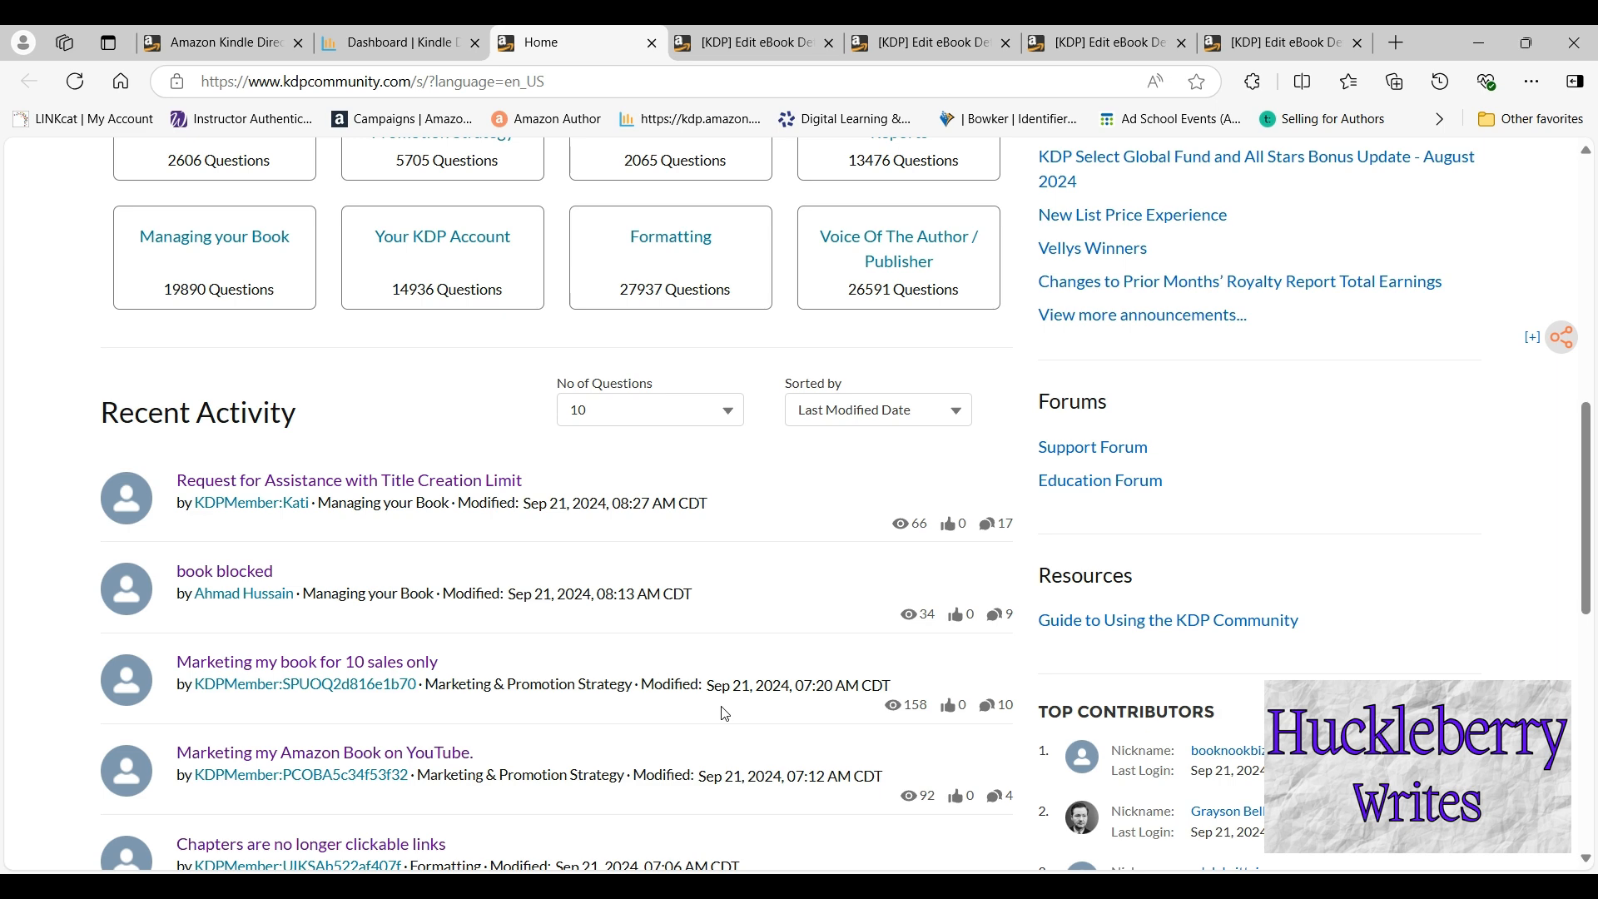
{"action": "scroll", "coordinate": [726, 713], "scroll_direction": "up", "scroll_amount": 10}
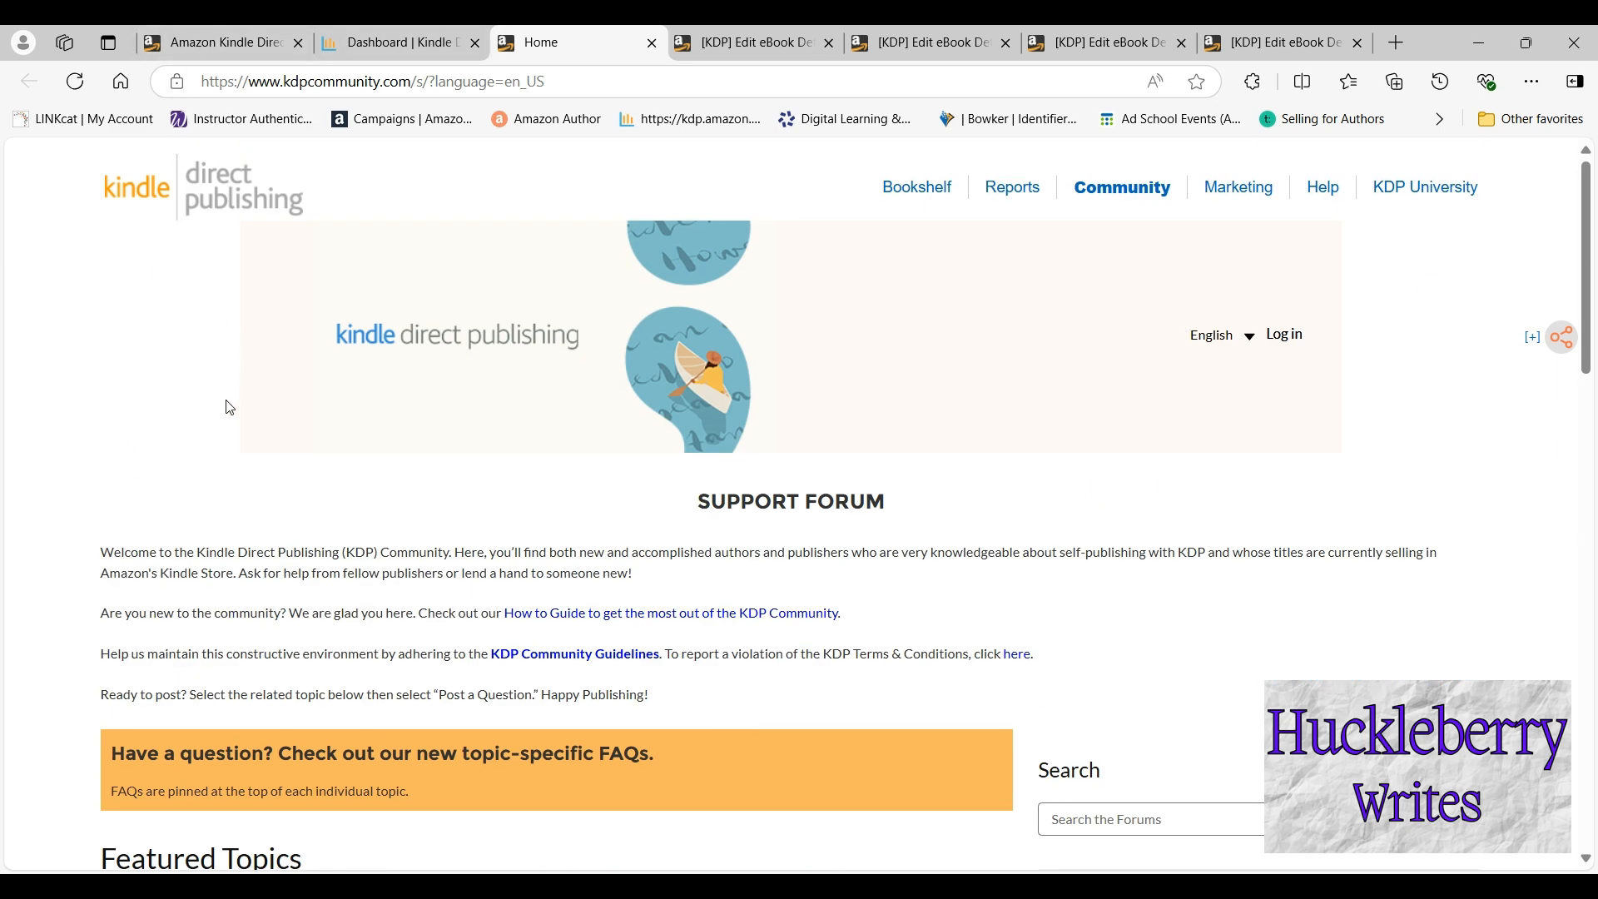
{"action": "scroll", "coordinate": [241, 479], "scroll_direction": "down", "scroll_amount": 1}
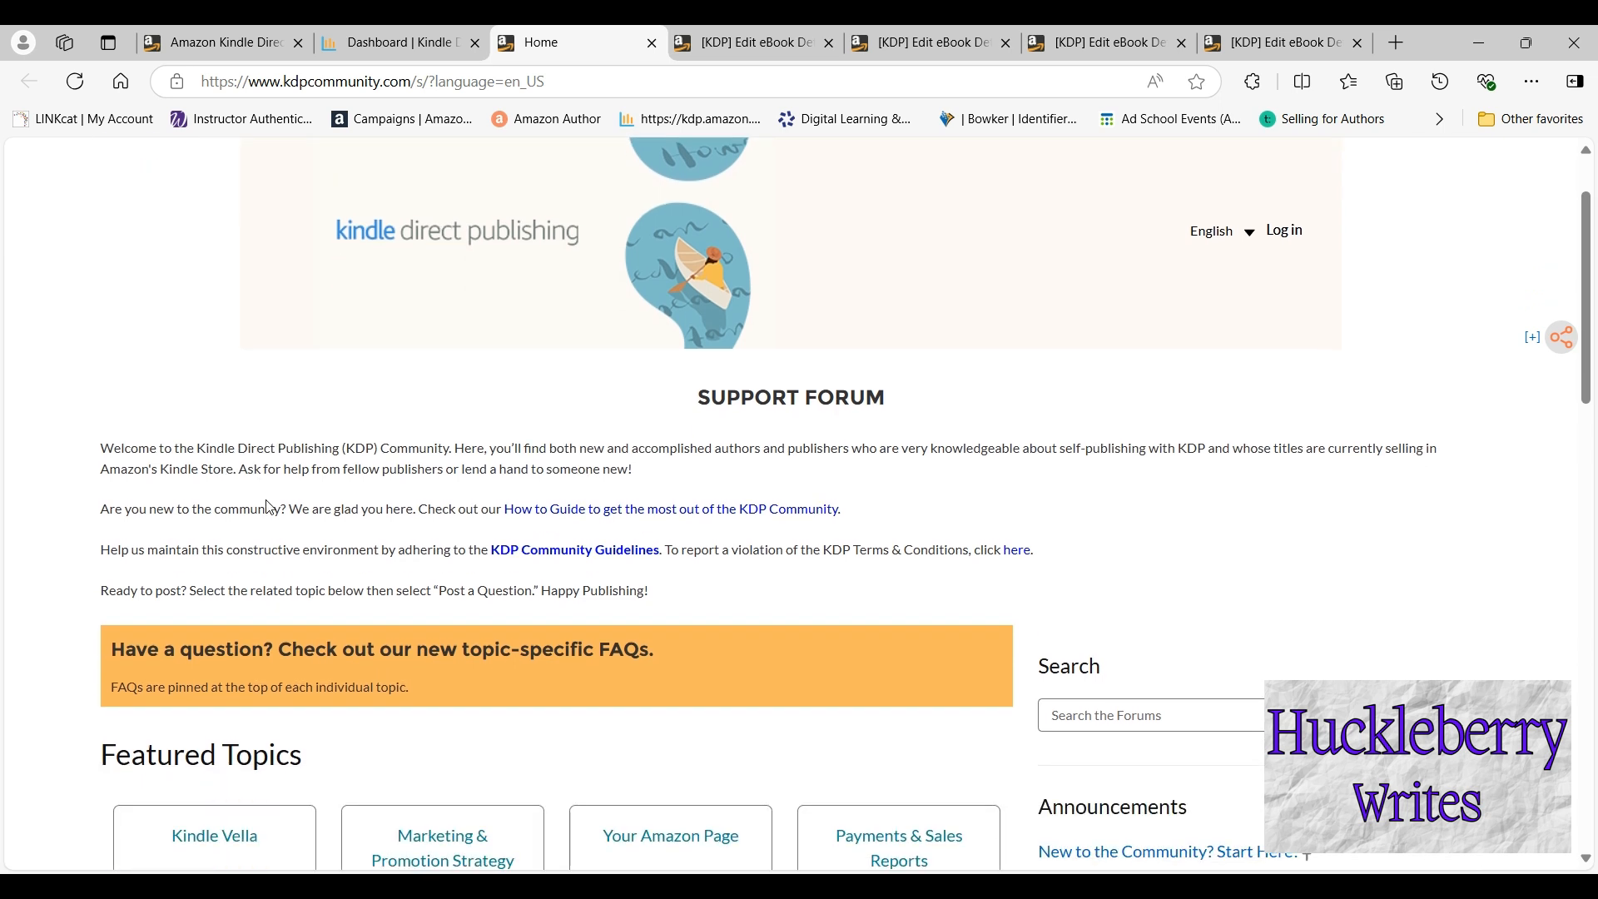
{"action": "scroll", "coordinate": [262, 499], "scroll_direction": "up", "scroll_amount": 1}
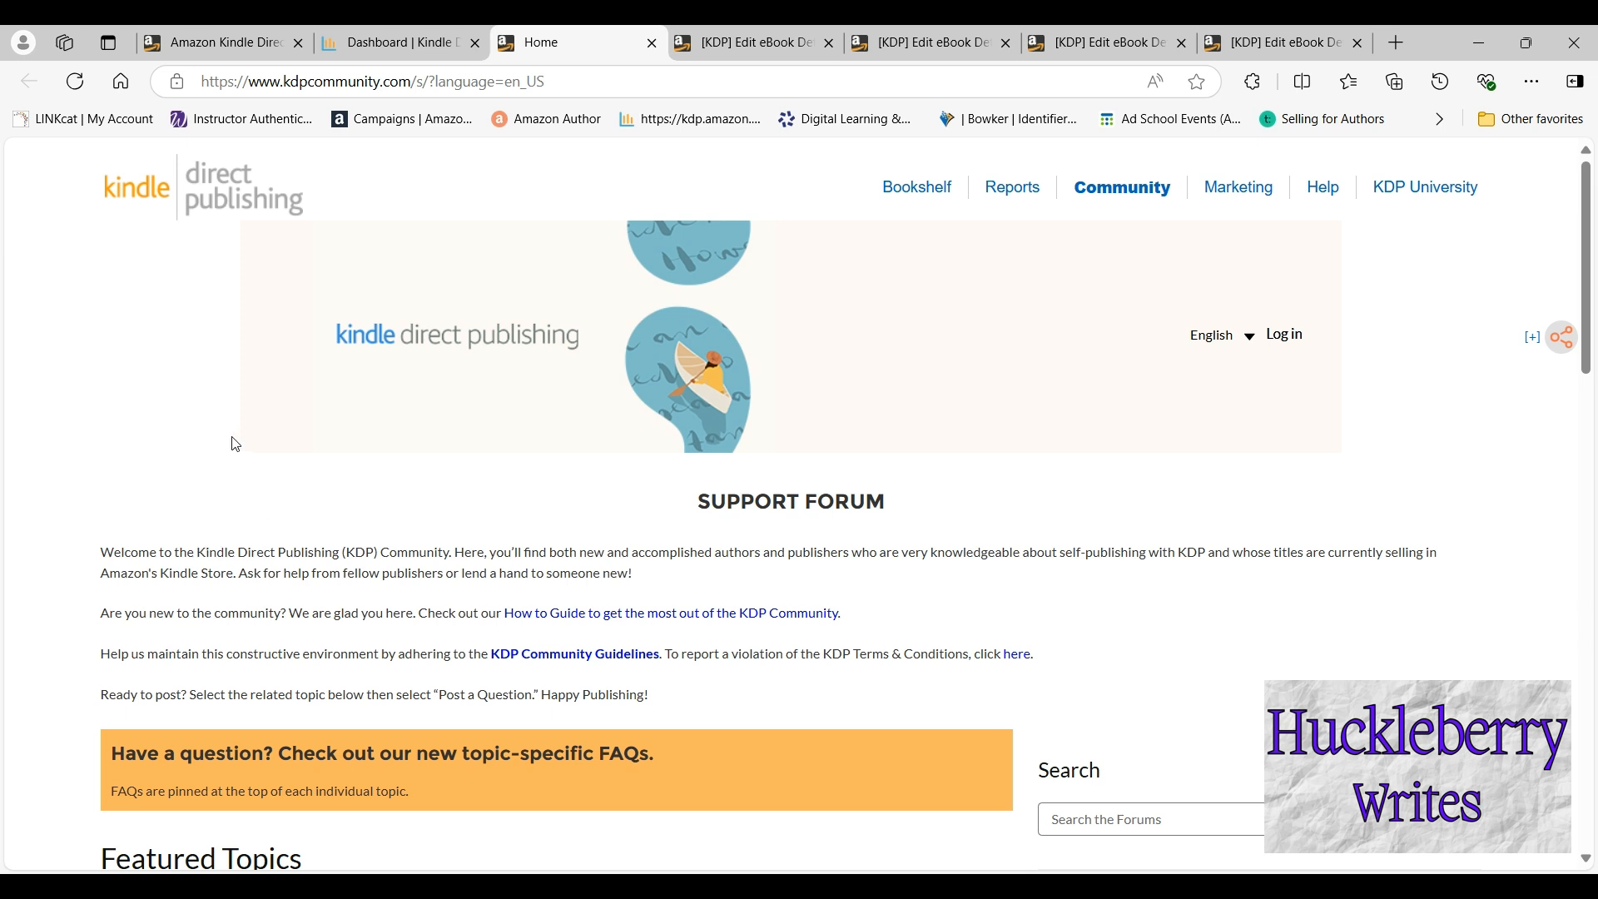
Return to the Bookshelf page and close the reports dashboard and community forum pages
{"action": "left_click", "coordinate": [217, 43]}
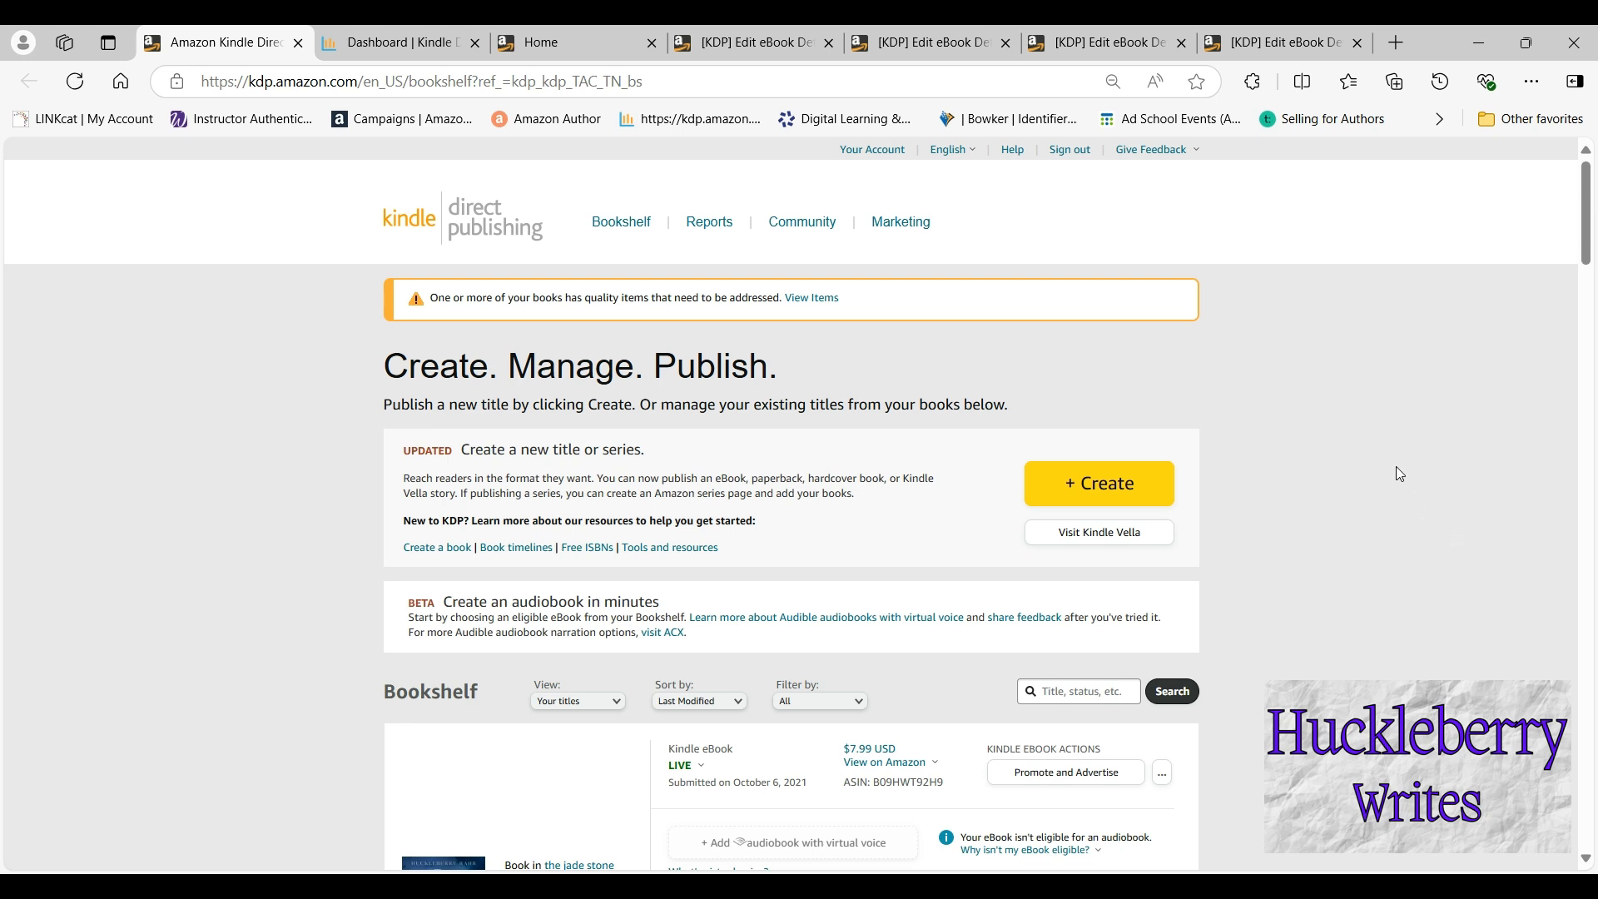
{"action": "left_click", "coordinate": [475, 43]}
{"action": "left_click", "coordinate": [475, 42]}
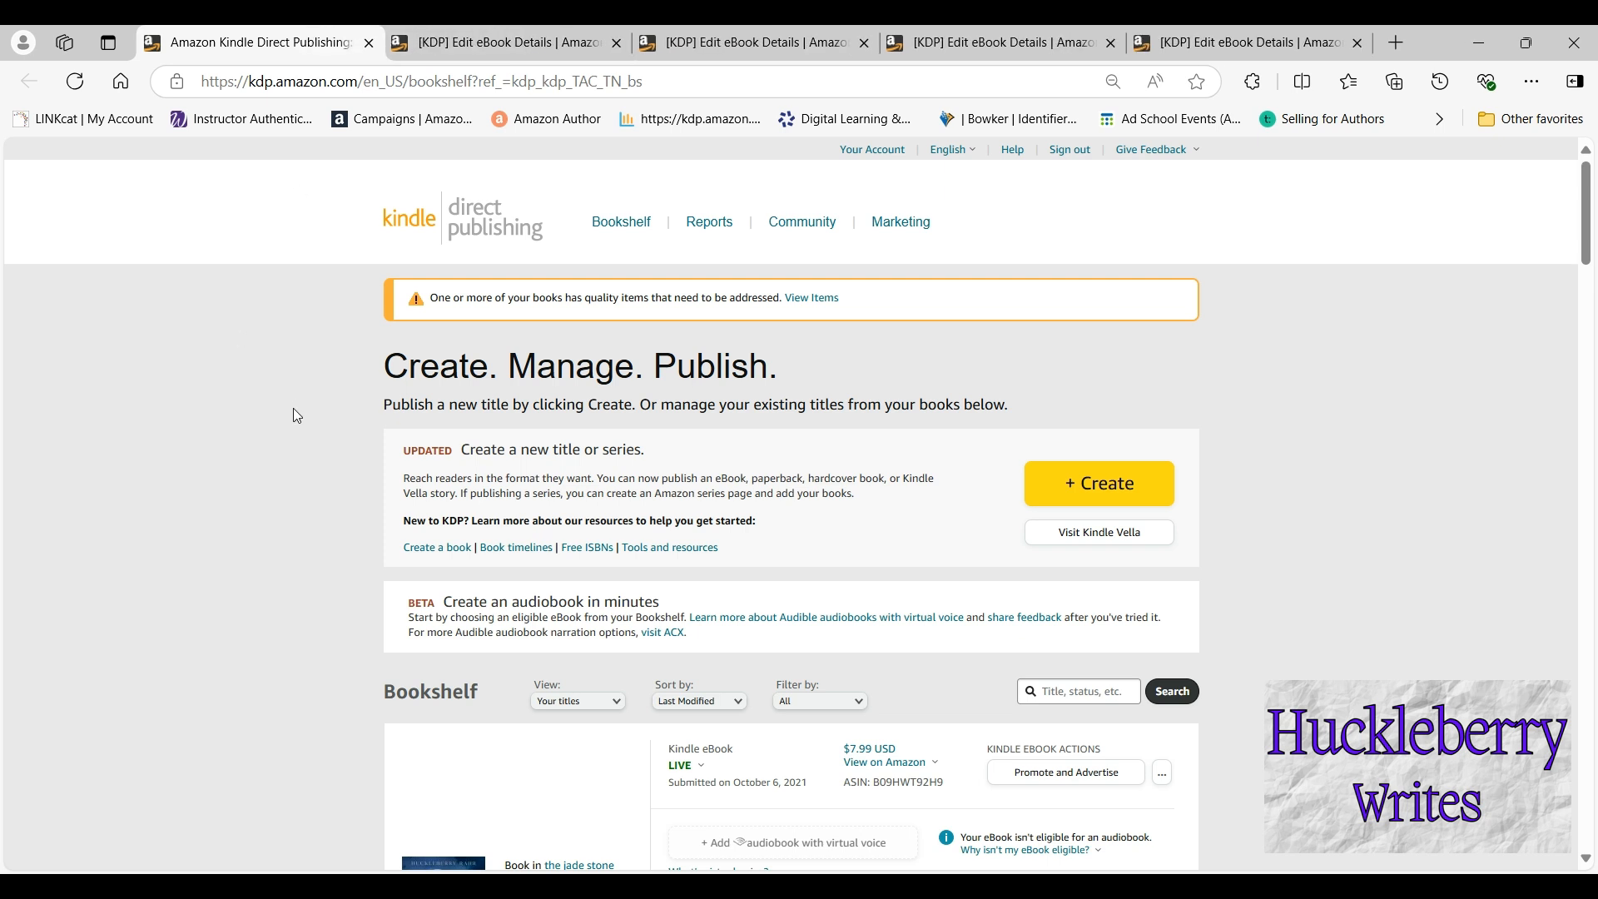
Examine the Wolf Healer entry on the Bookshelf, including the status and price of its eBook and paperback
{"action": "scroll", "coordinate": [321, 479], "scroll_direction": "down", "scroll_amount": 3}
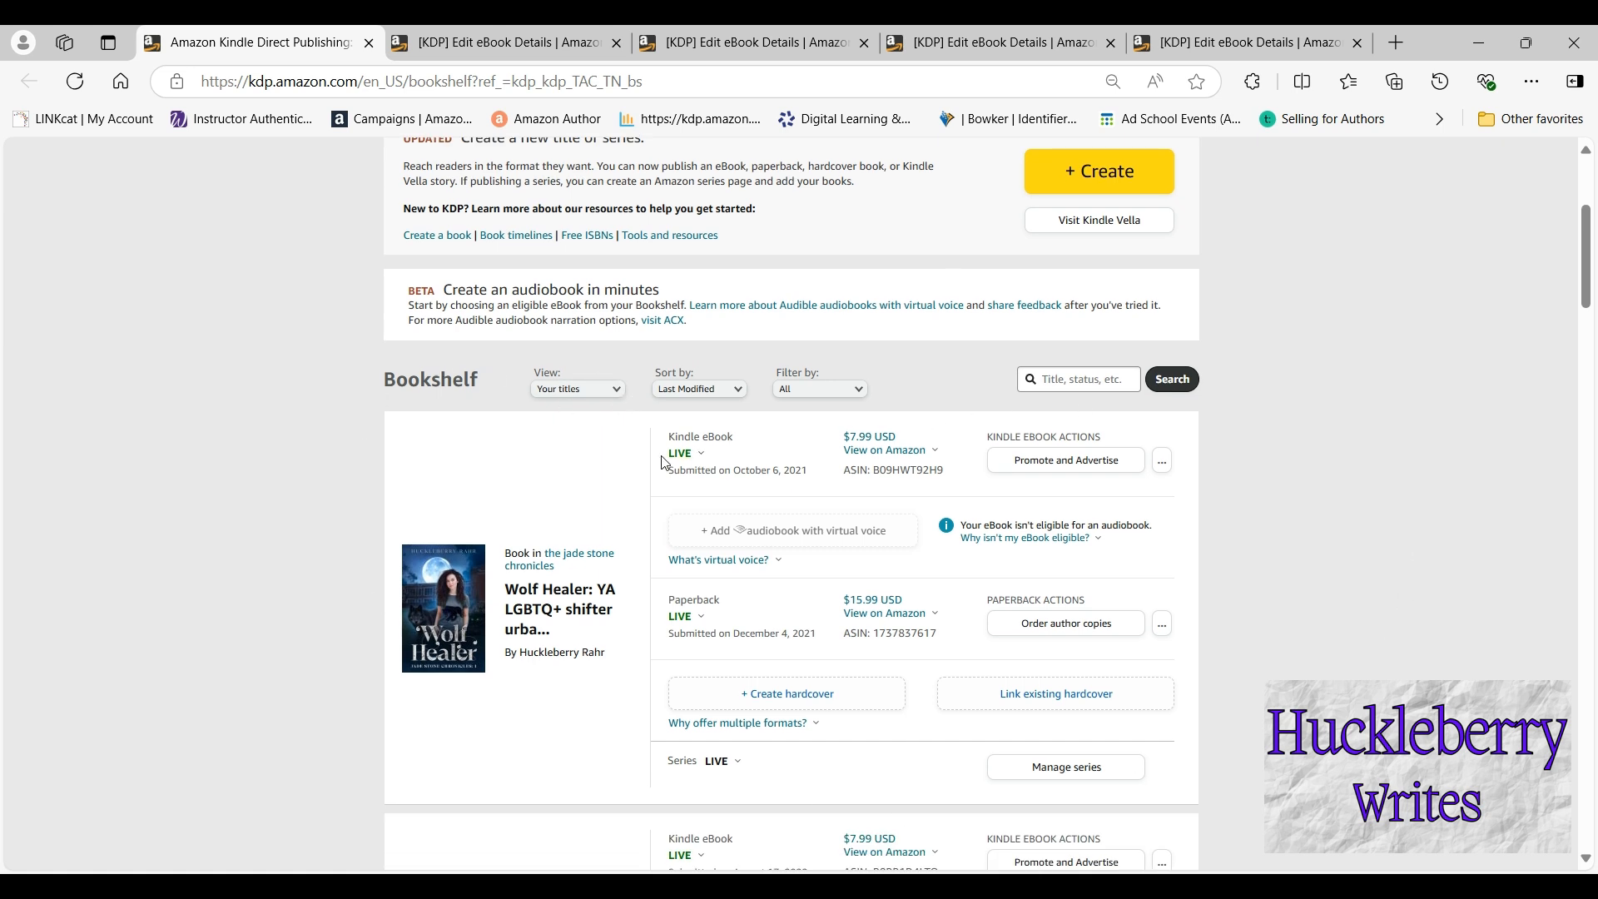
{"action": "mouse_move", "coordinate": [858, 623]}
{"action": "mouse_move", "coordinate": [895, 452]}
Start a new Kindle eBook and enter Xenagogue as its book title
{"action": "left_click", "coordinate": [1087, 177]}
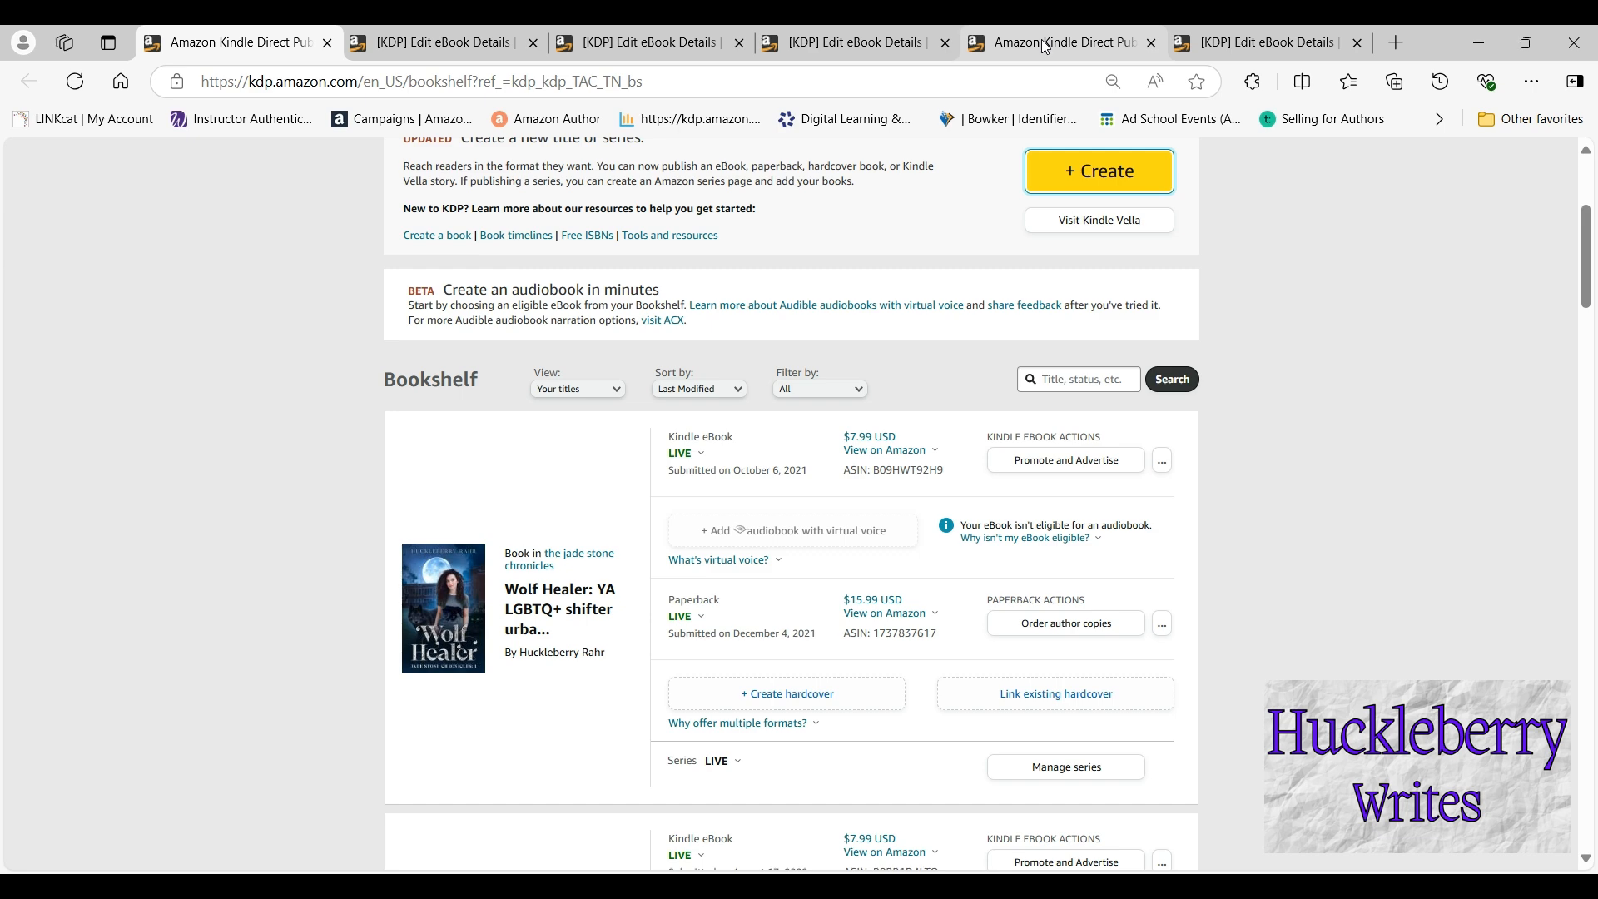
{"action": "left_click", "coordinate": [878, 42]}
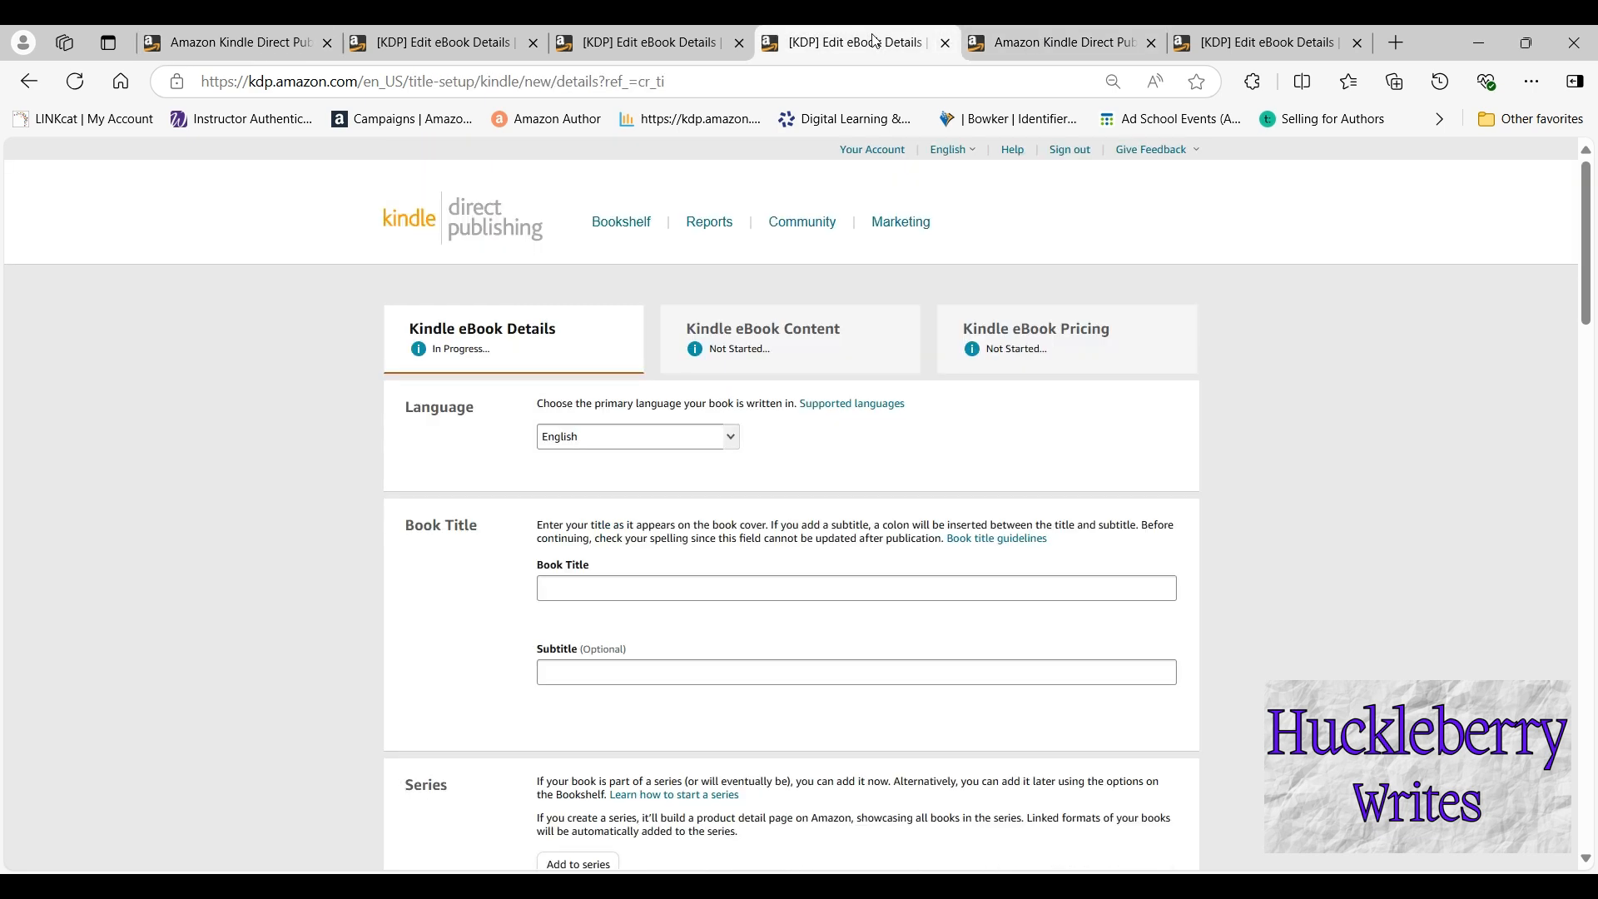
{"action": "scroll", "coordinate": [1432, 433], "scroll_direction": "down", "scroll_amount": 1}
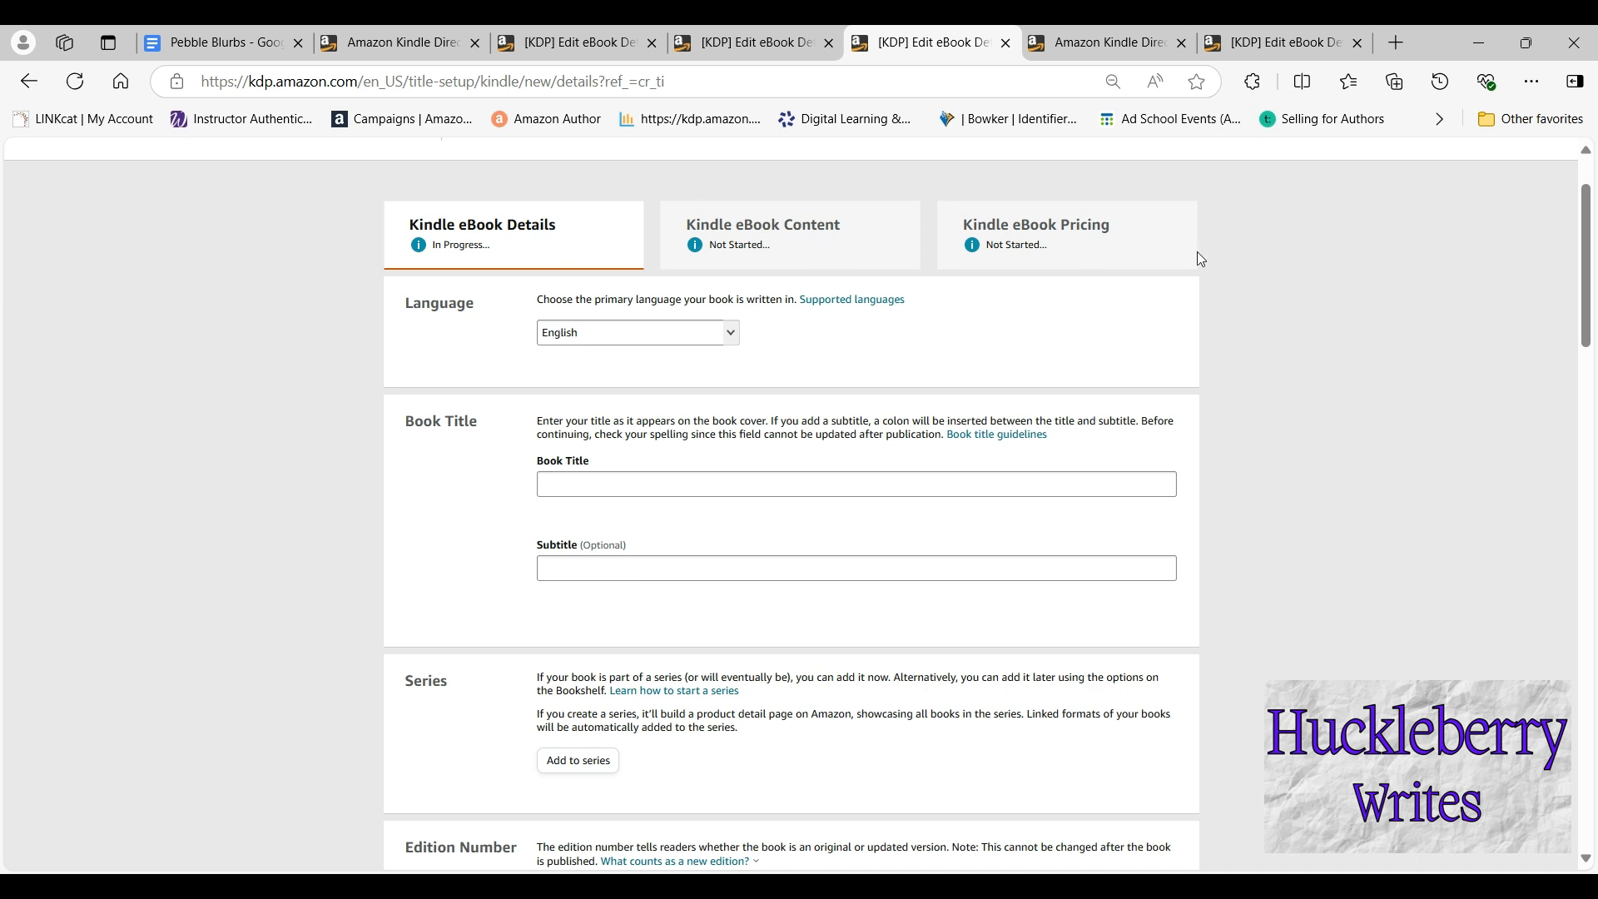
{"action": "left_click", "coordinate": [654, 488]}
{"action": "type", "text": "C"}
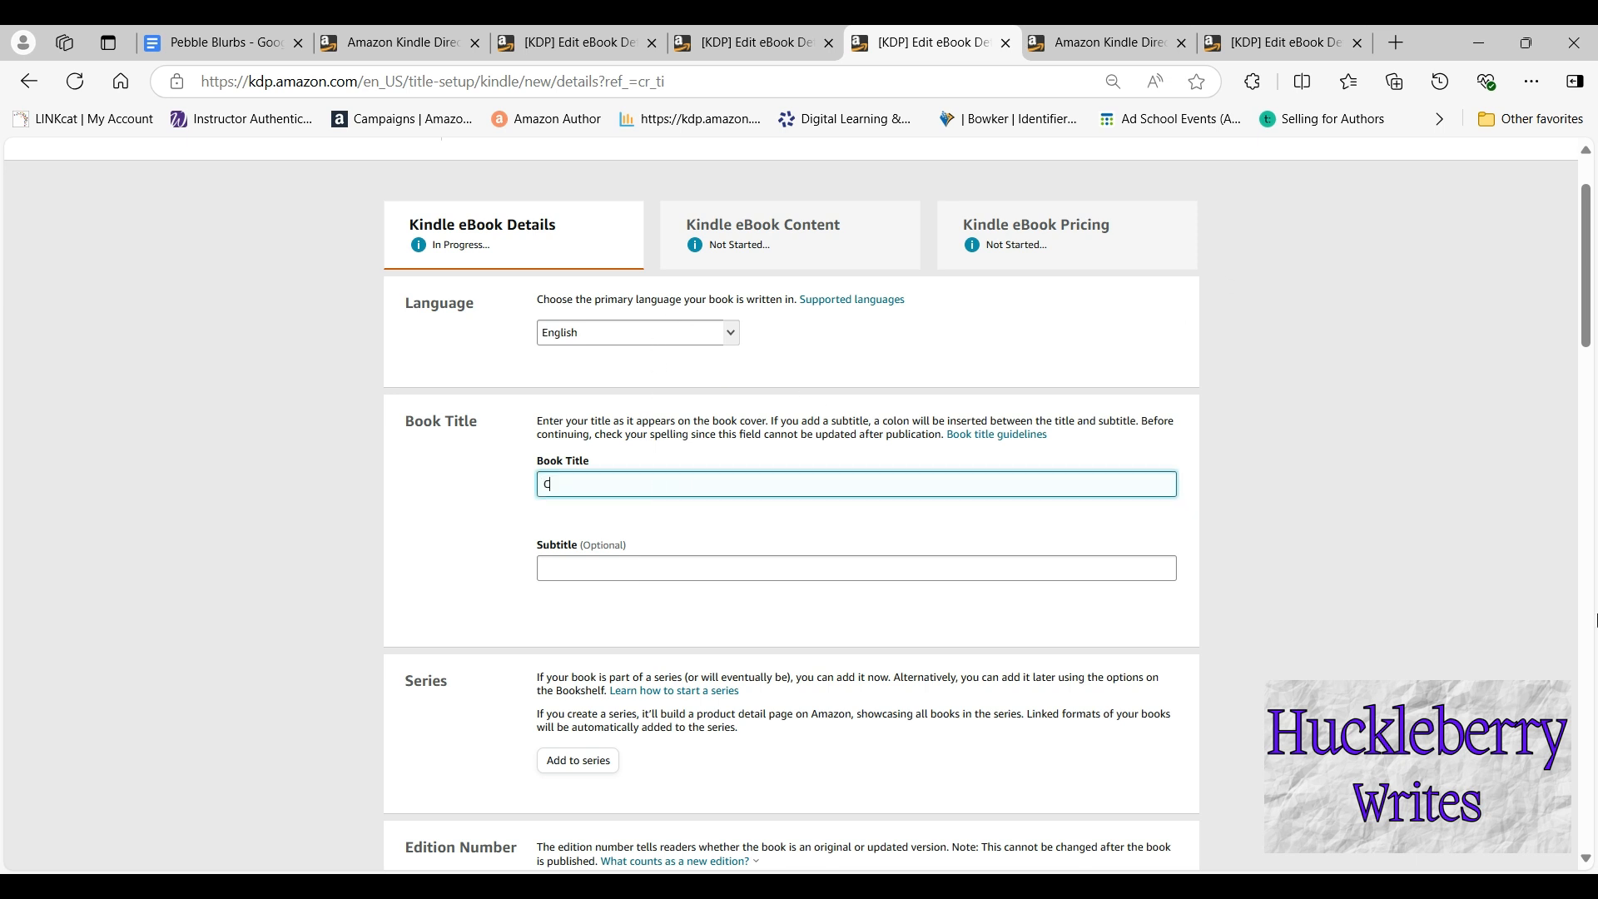
{"action": "type", "text": "enagogue"}
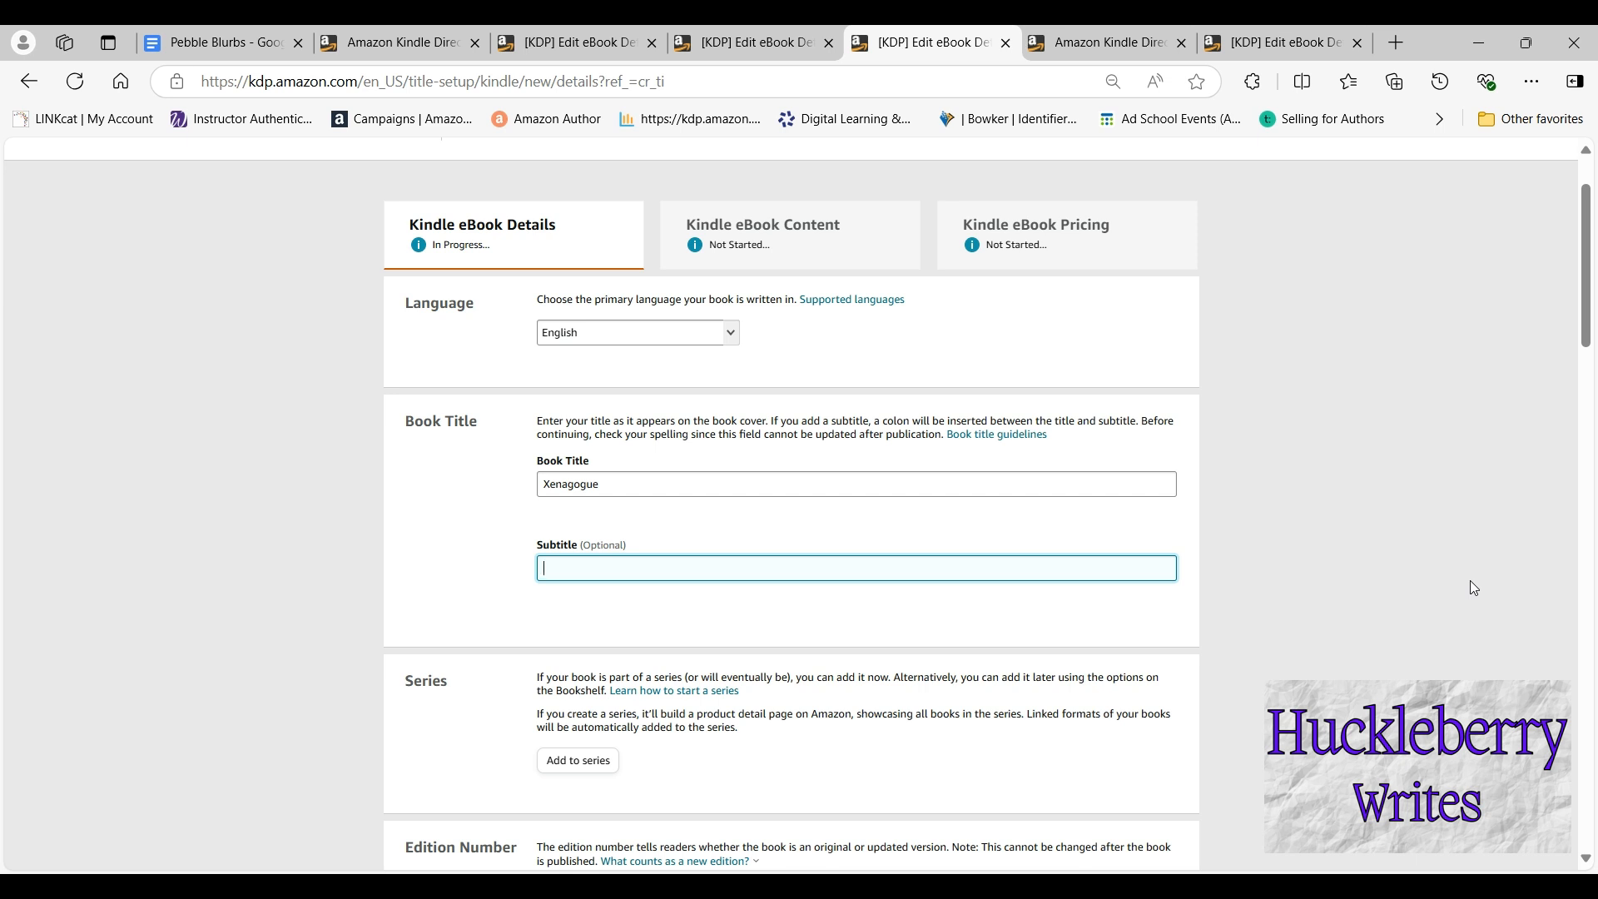
Leave the subtitle empty, add the book to a new series as main content, and go to the series setup
{"action": "scroll", "coordinate": [1404, 486], "scroll_direction": "down", "scroll_amount": 1}
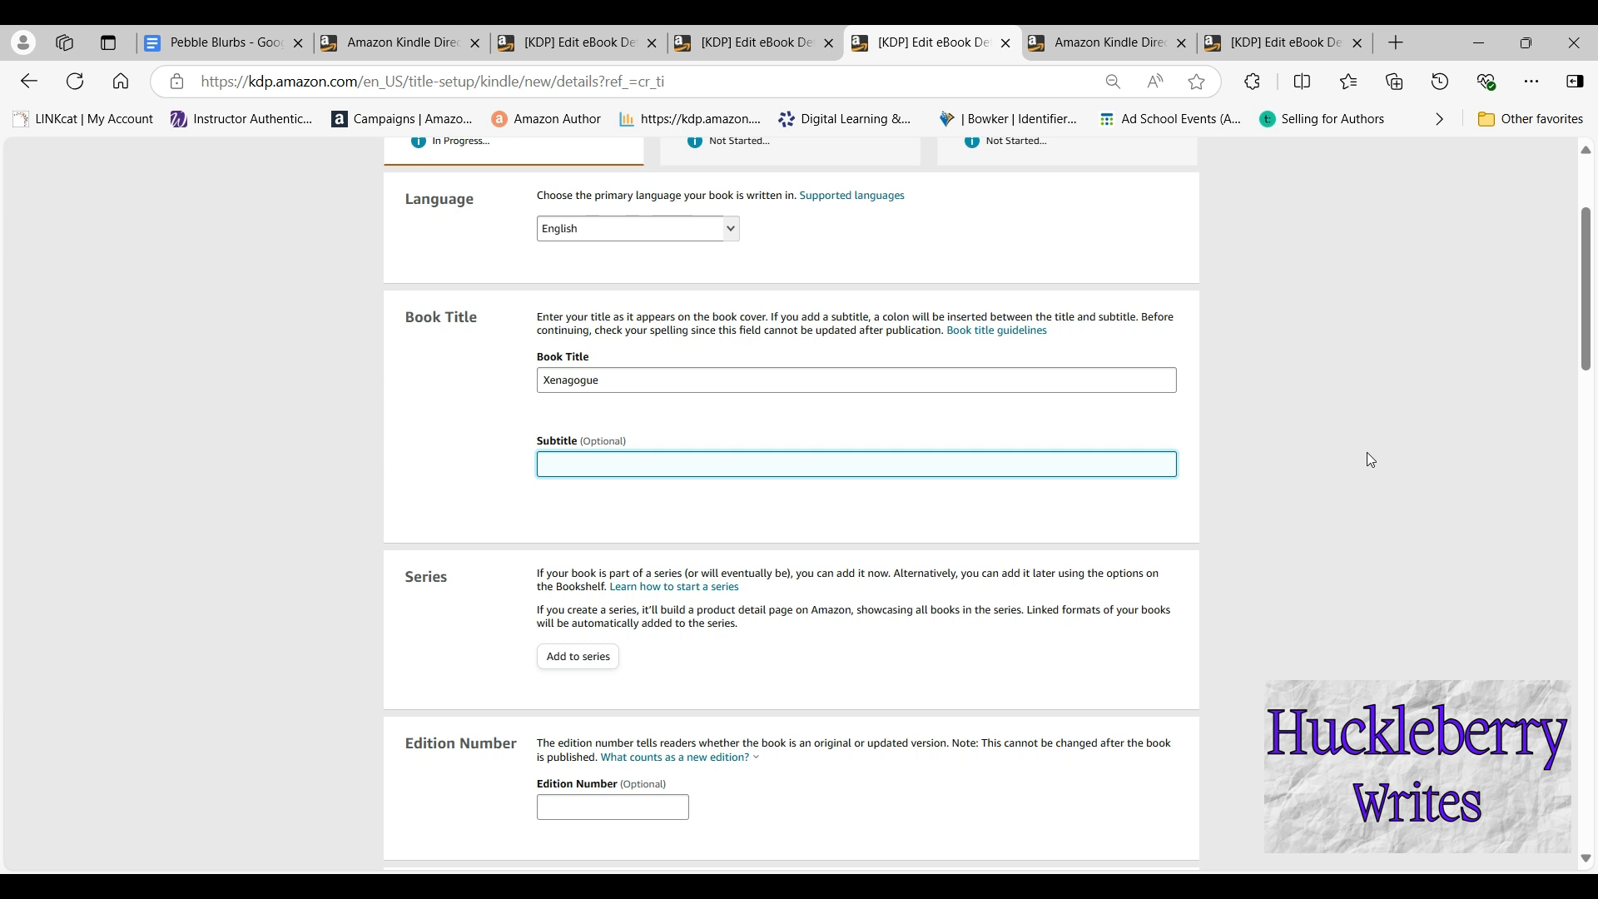
{"action": "scroll", "coordinate": [1367, 458], "scroll_direction": "down", "scroll_amount": 2}
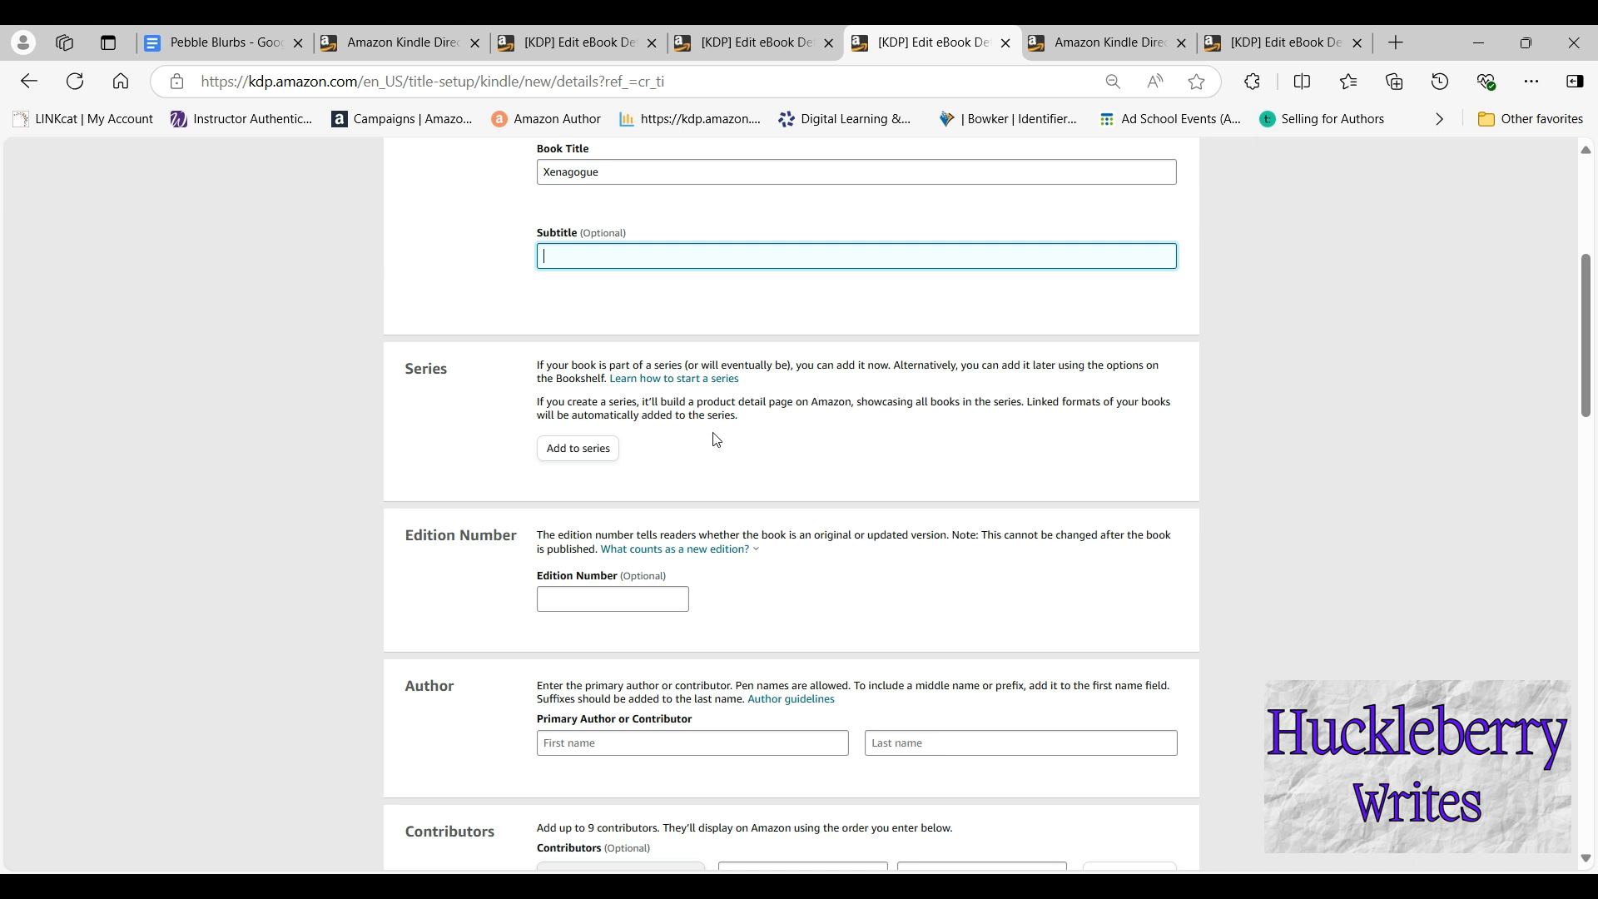
{"action": "left_click", "coordinate": [567, 453]}
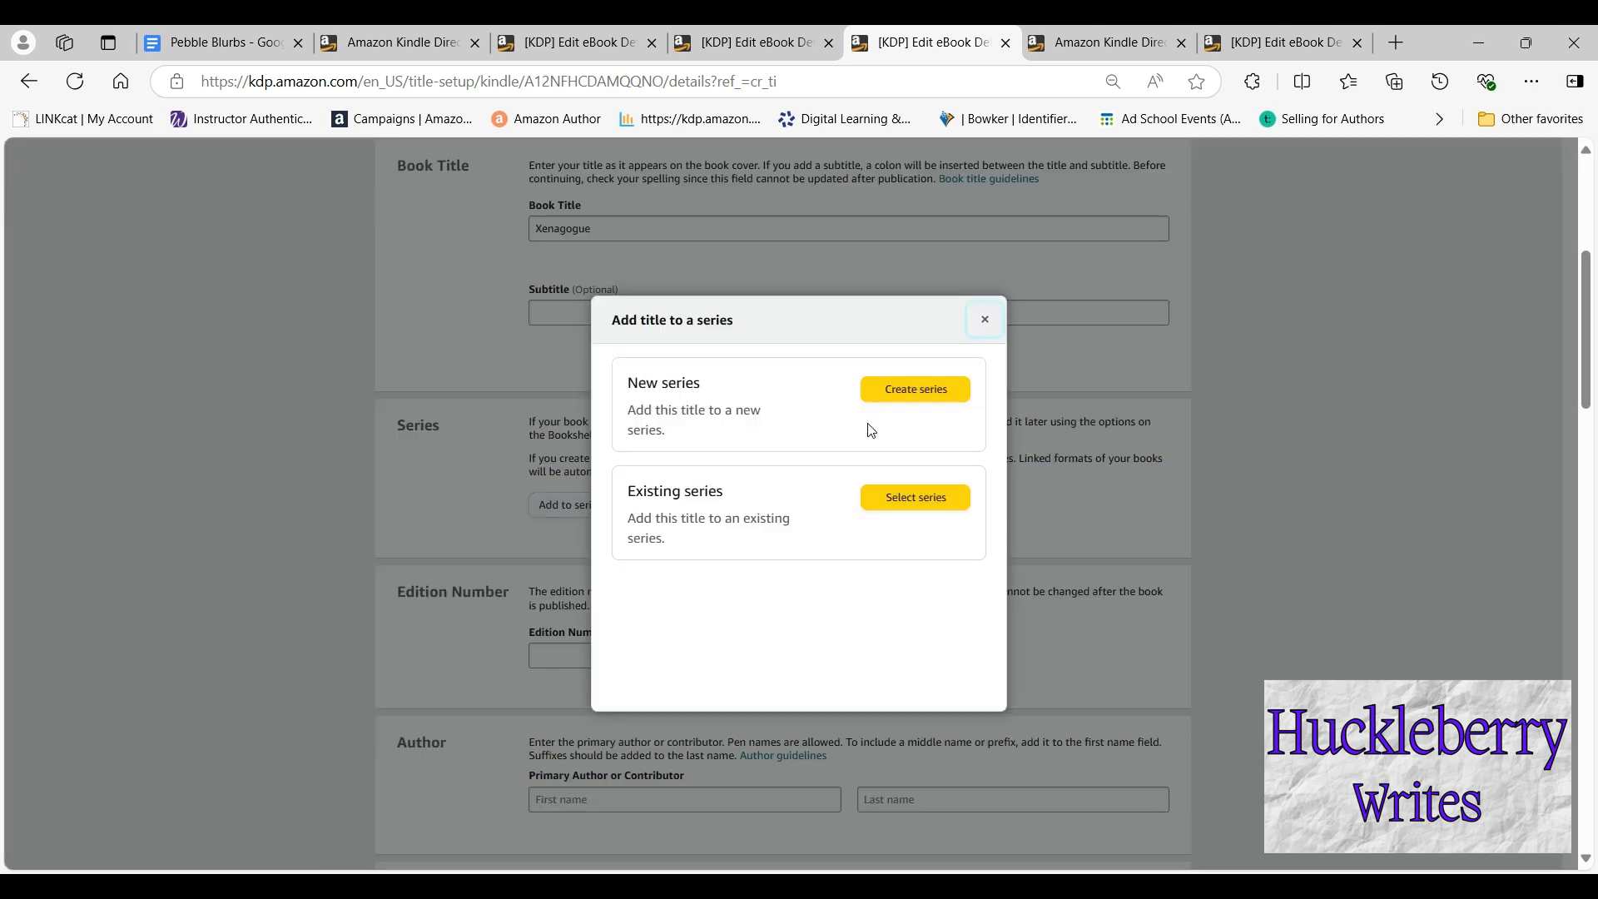
{"action": "left_click", "coordinate": [924, 393]}
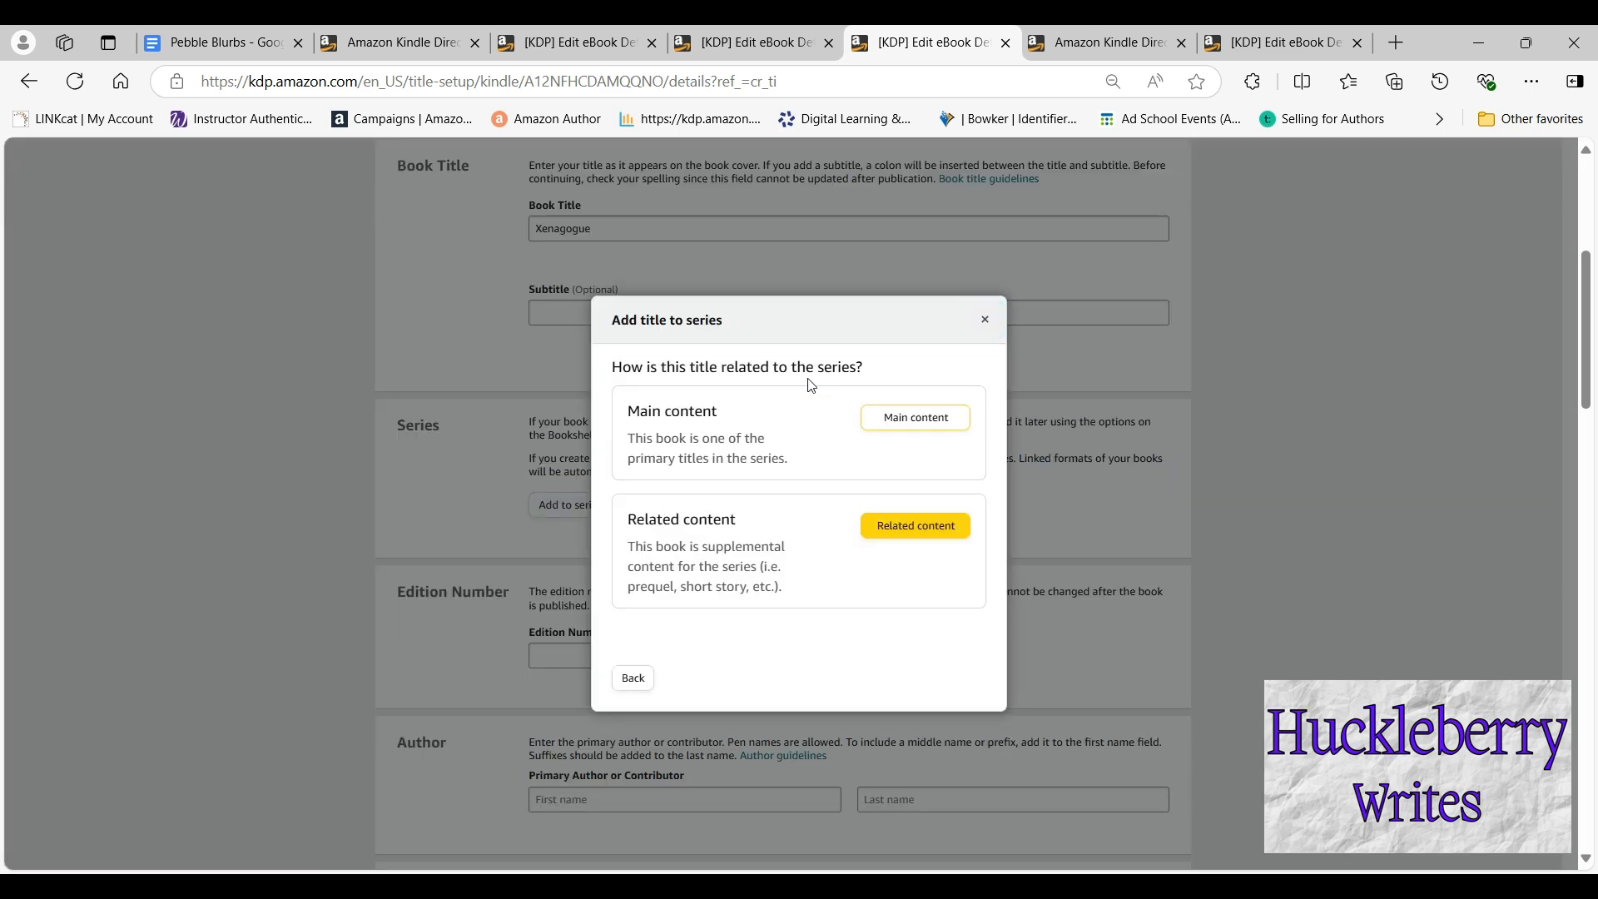
{"action": "left_click", "coordinate": [936, 417]}
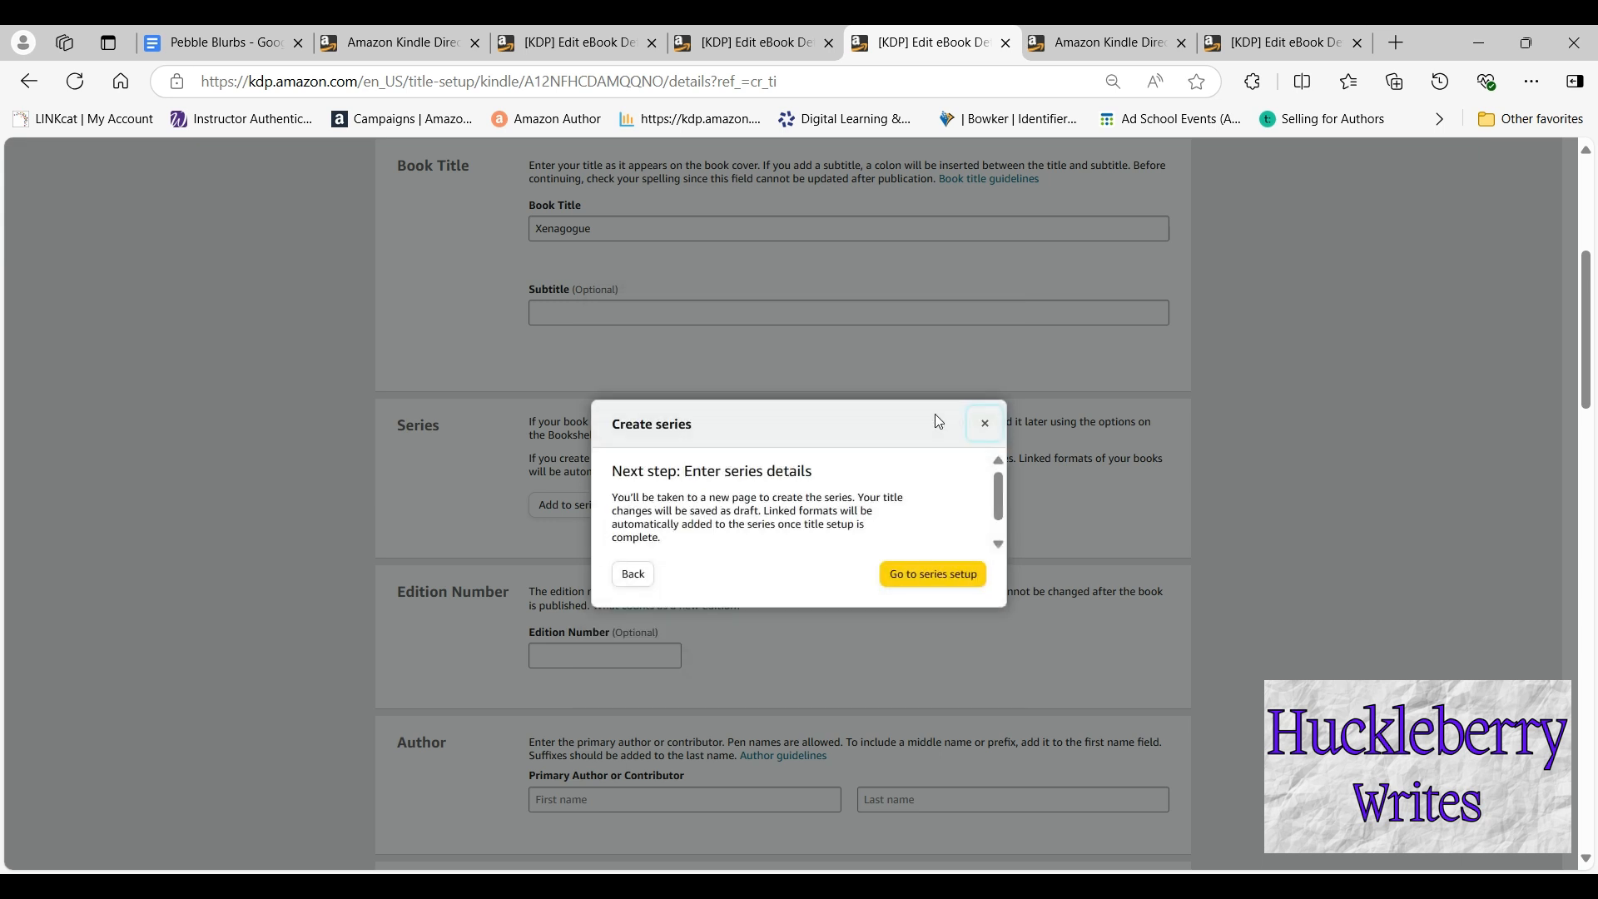
{"action": "left_click", "coordinate": [942, 576]}
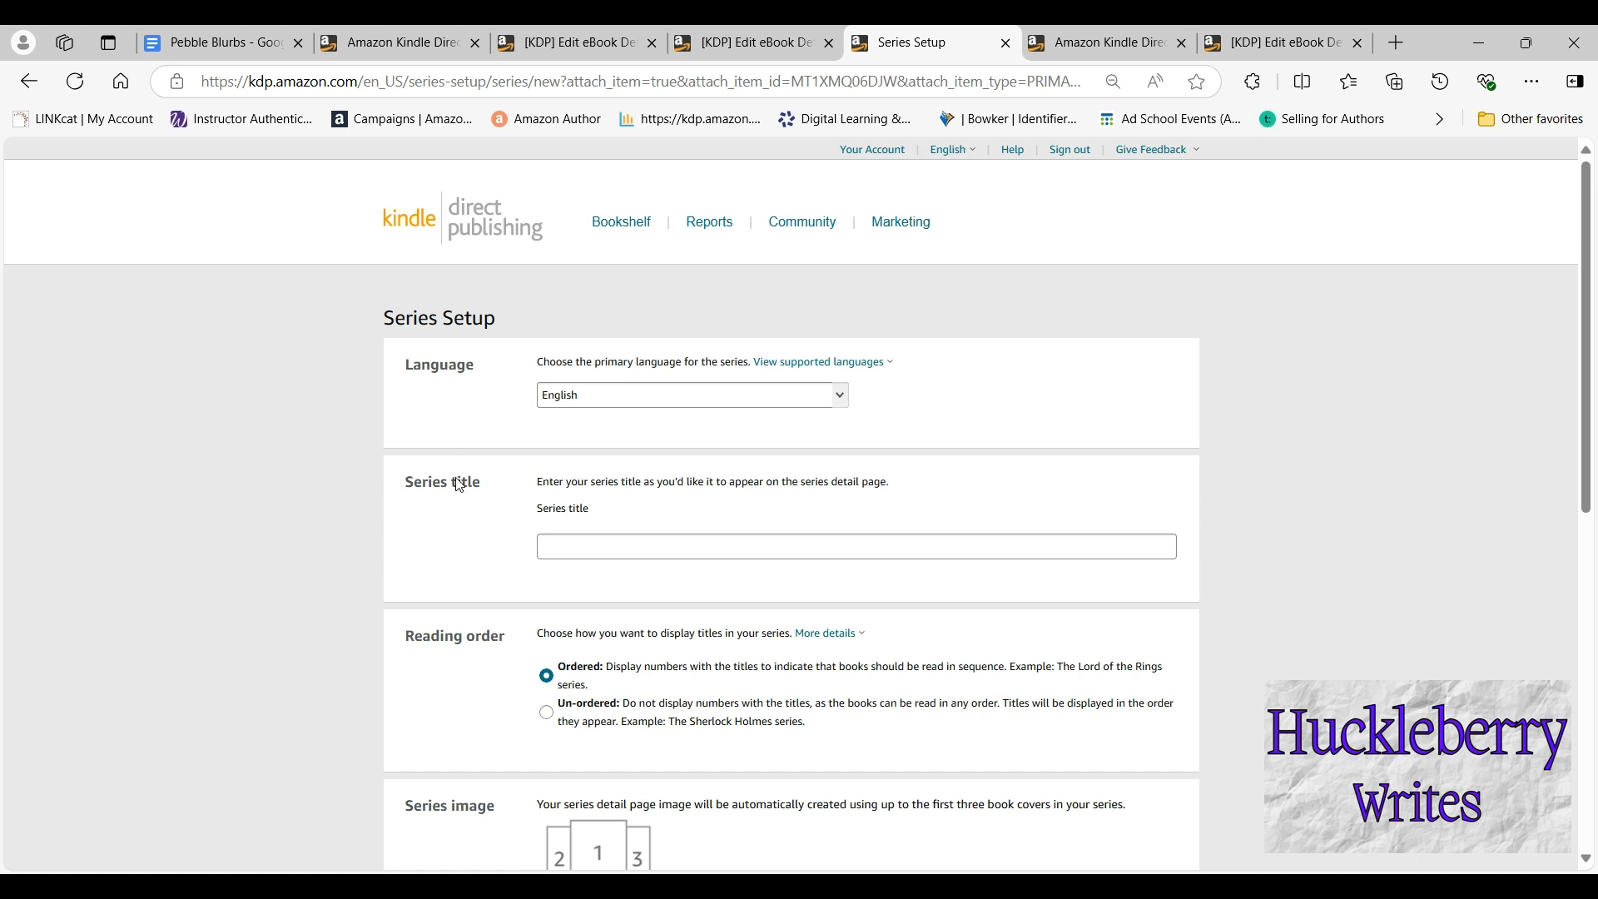
Title the series Pebble Stone Chronicles and check the explanation of the reading order options
{"action": "left_click", "coordinate": [627, 543]}
{"action": "type", "text": "Pebble Sto"}
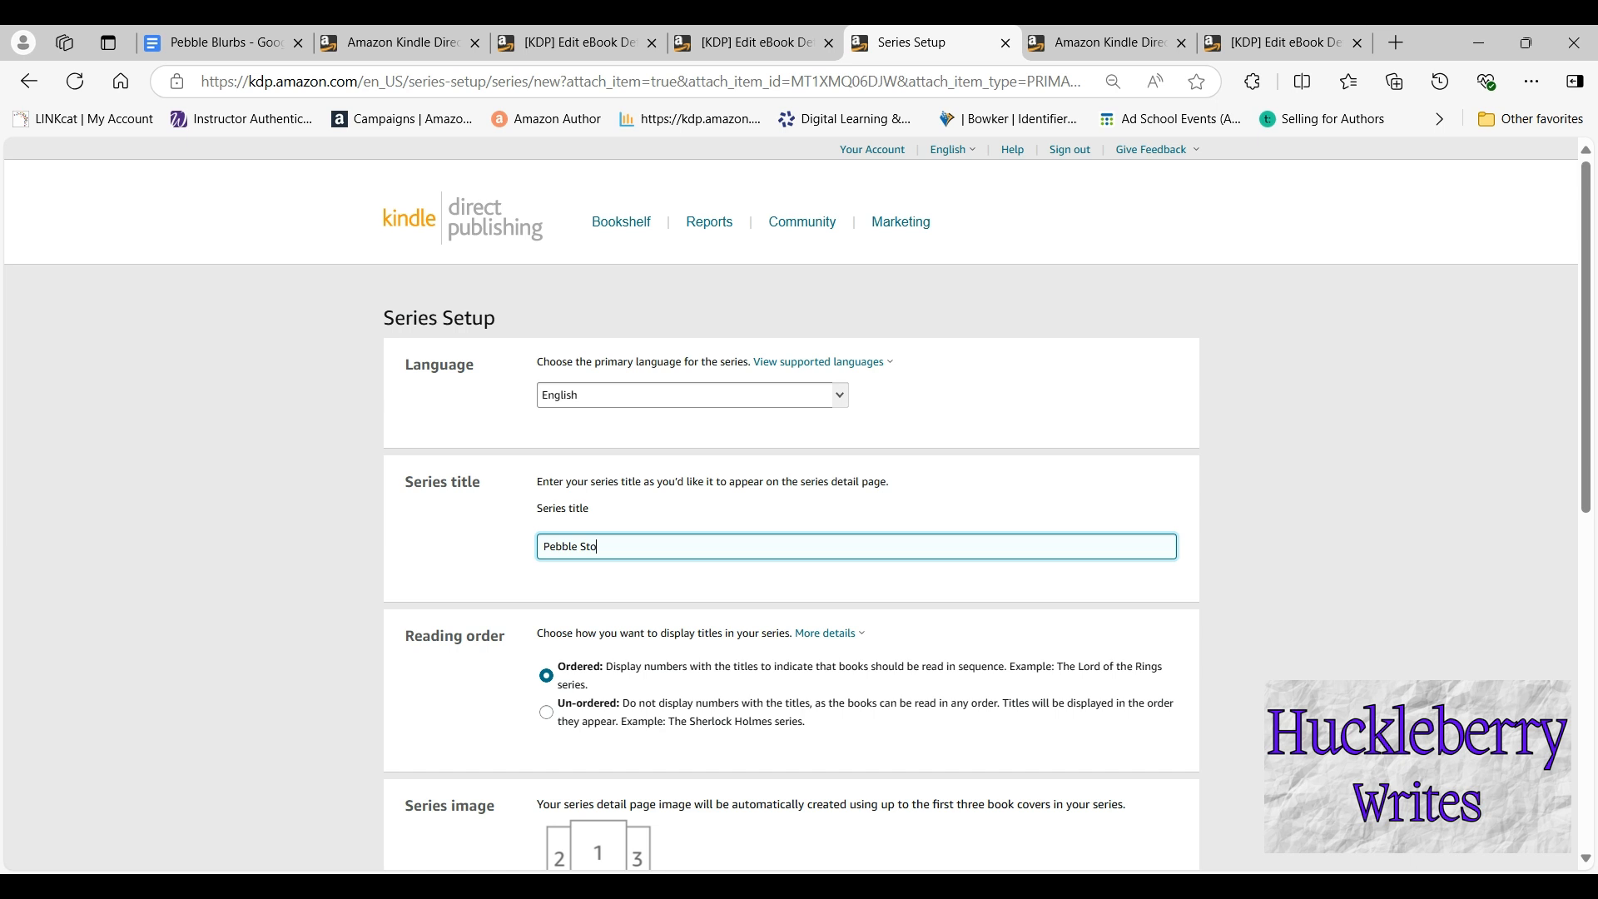
{"action": "type", "text": "ne Chronicles"}
{"action": "left_click", "coordinate": [844, 632]}
{"action": "scroll", "coordinate": [845, 637], "scroll_direction": "down", "scroll_amount": 3}
{"action": "left_click", "coordinate": [844, 639]}
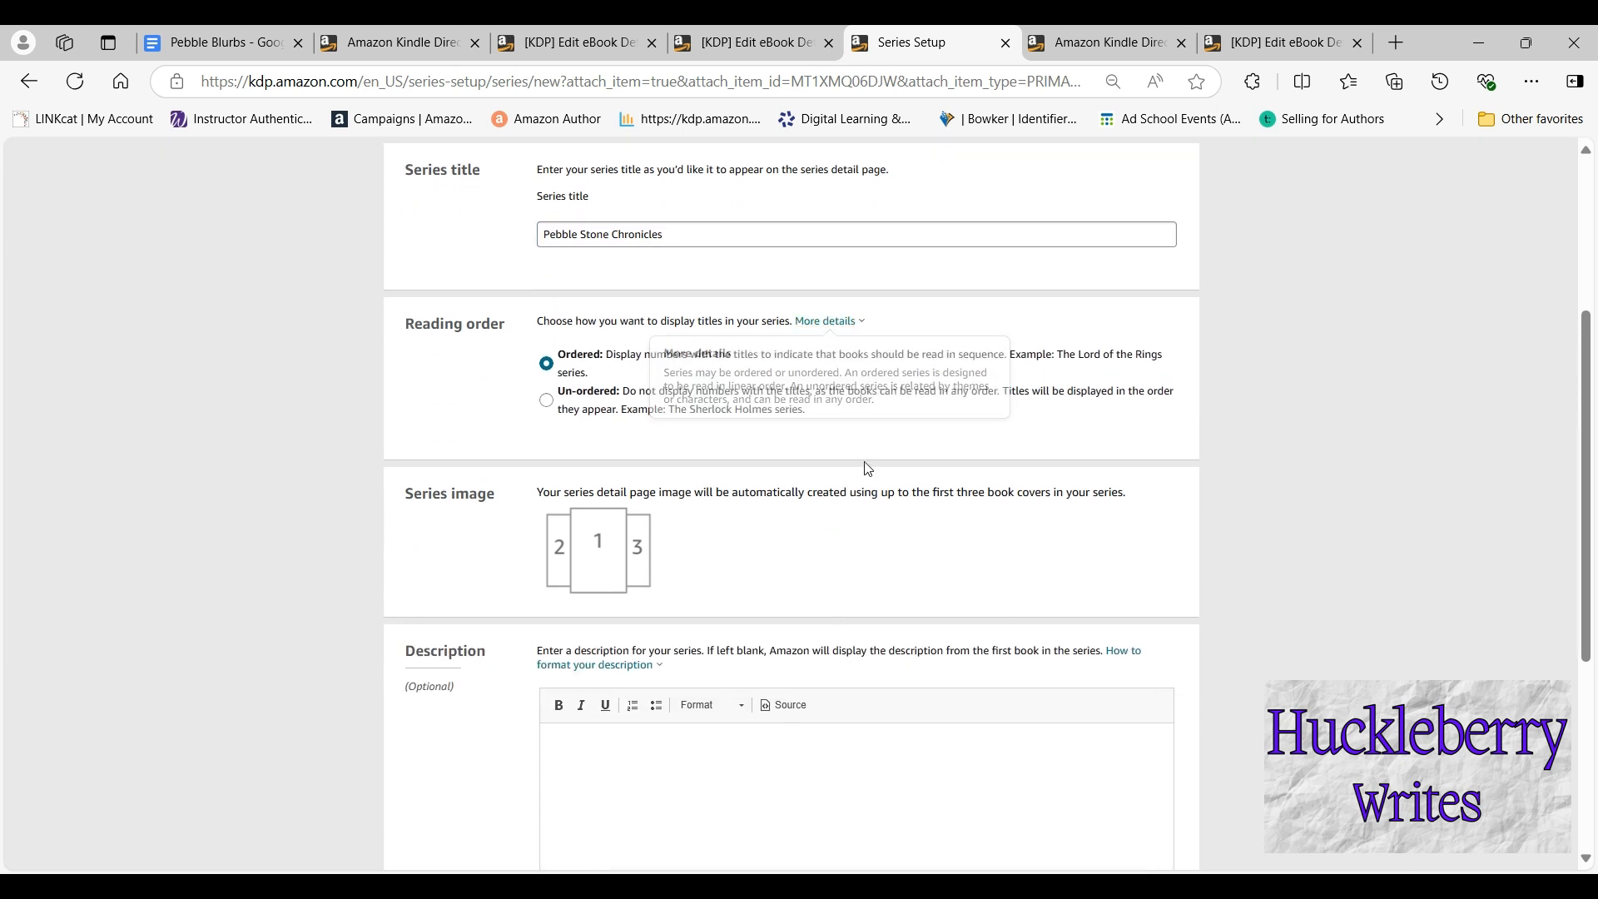
Copy the two-paragraph series blurb from the Pebble Blurbs Google Doc into the series description, remove the trailing blank line, and submit the series
{"action": "scroll", "coordinate": [860, 602], "scroll_direction": "down", "scroll_amount": 3}
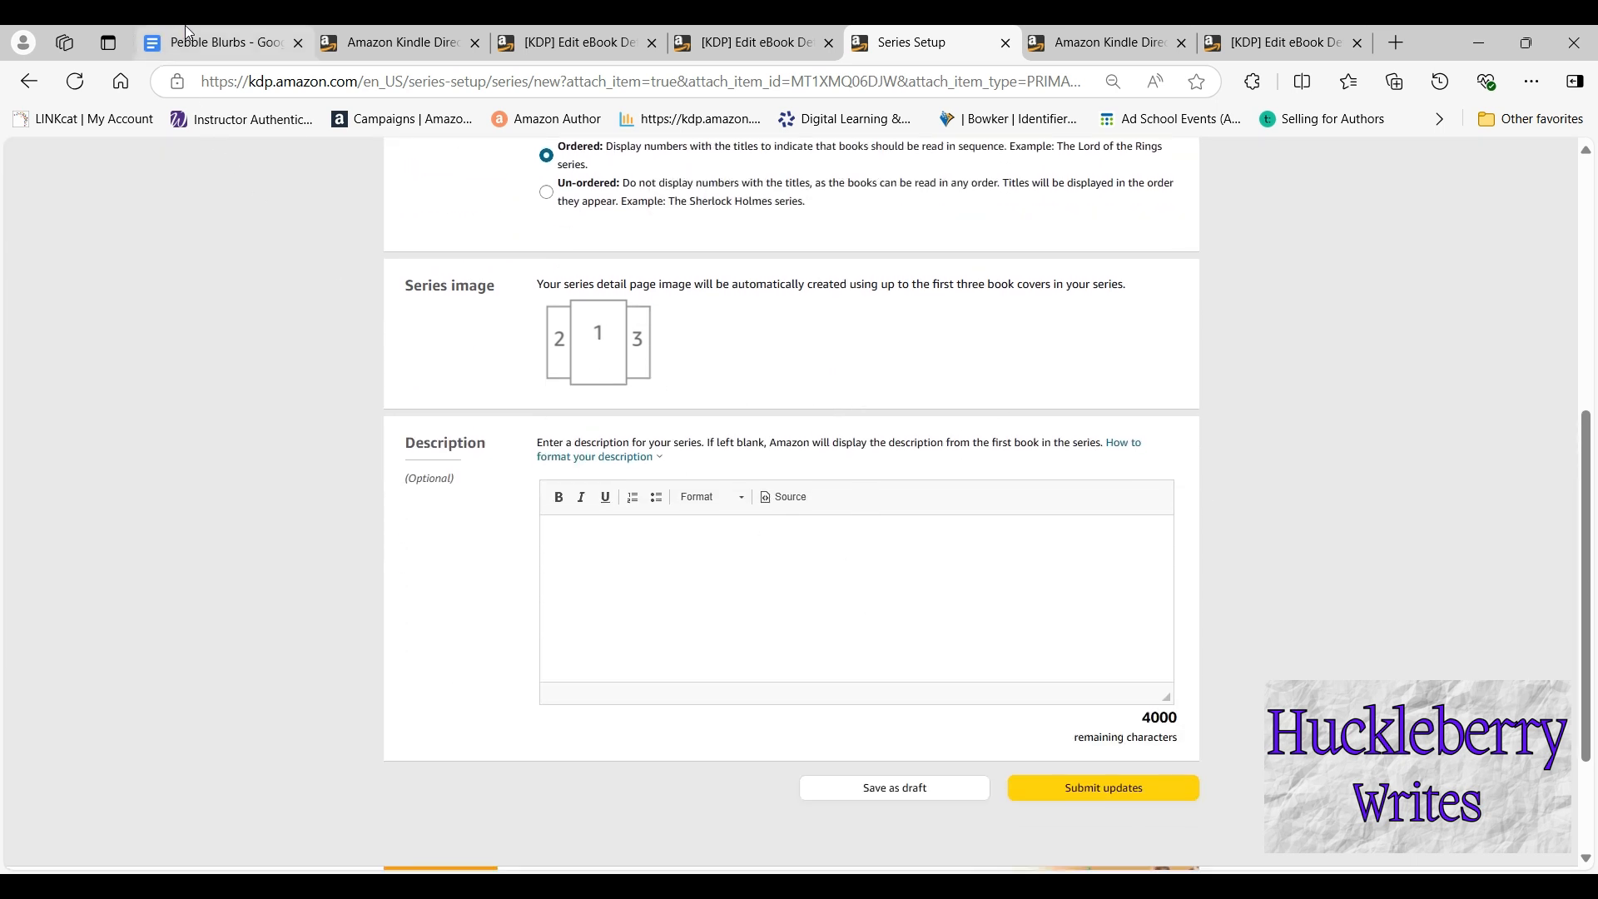
{"action": "left_click", "coordinate": [221, 43]}
{"action": "left_click_drag", "start_coordinate": [383, 388], "coordinate": [771, 498]}
{"action": "key", "text": "ctrl+c"}
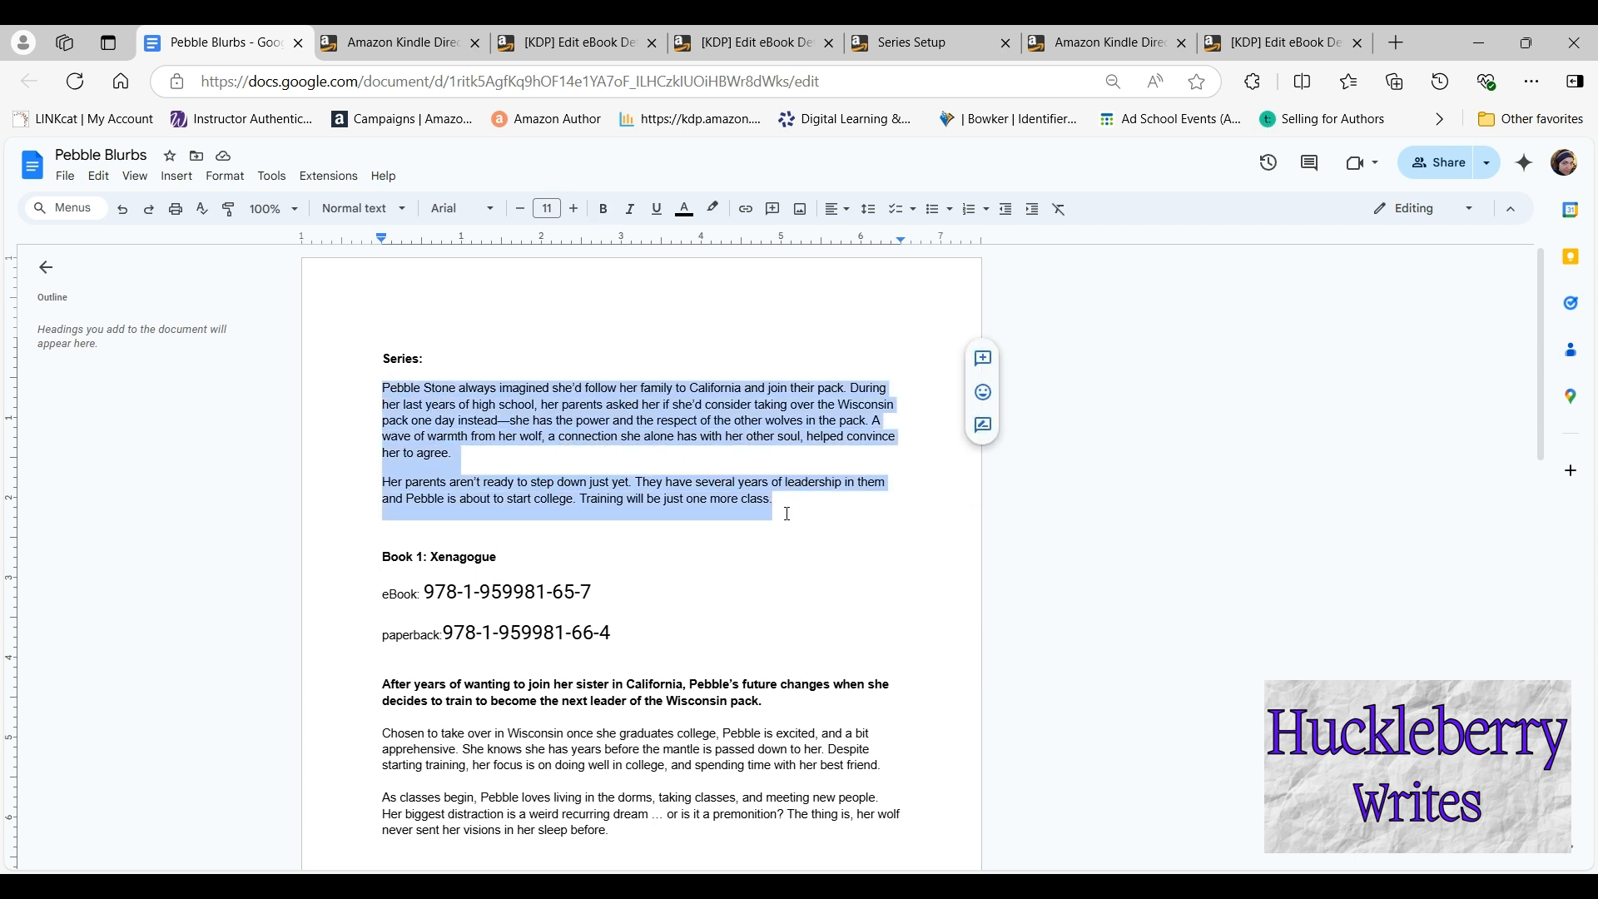
{"action": "left_click", "coordinate": [911, 42]}
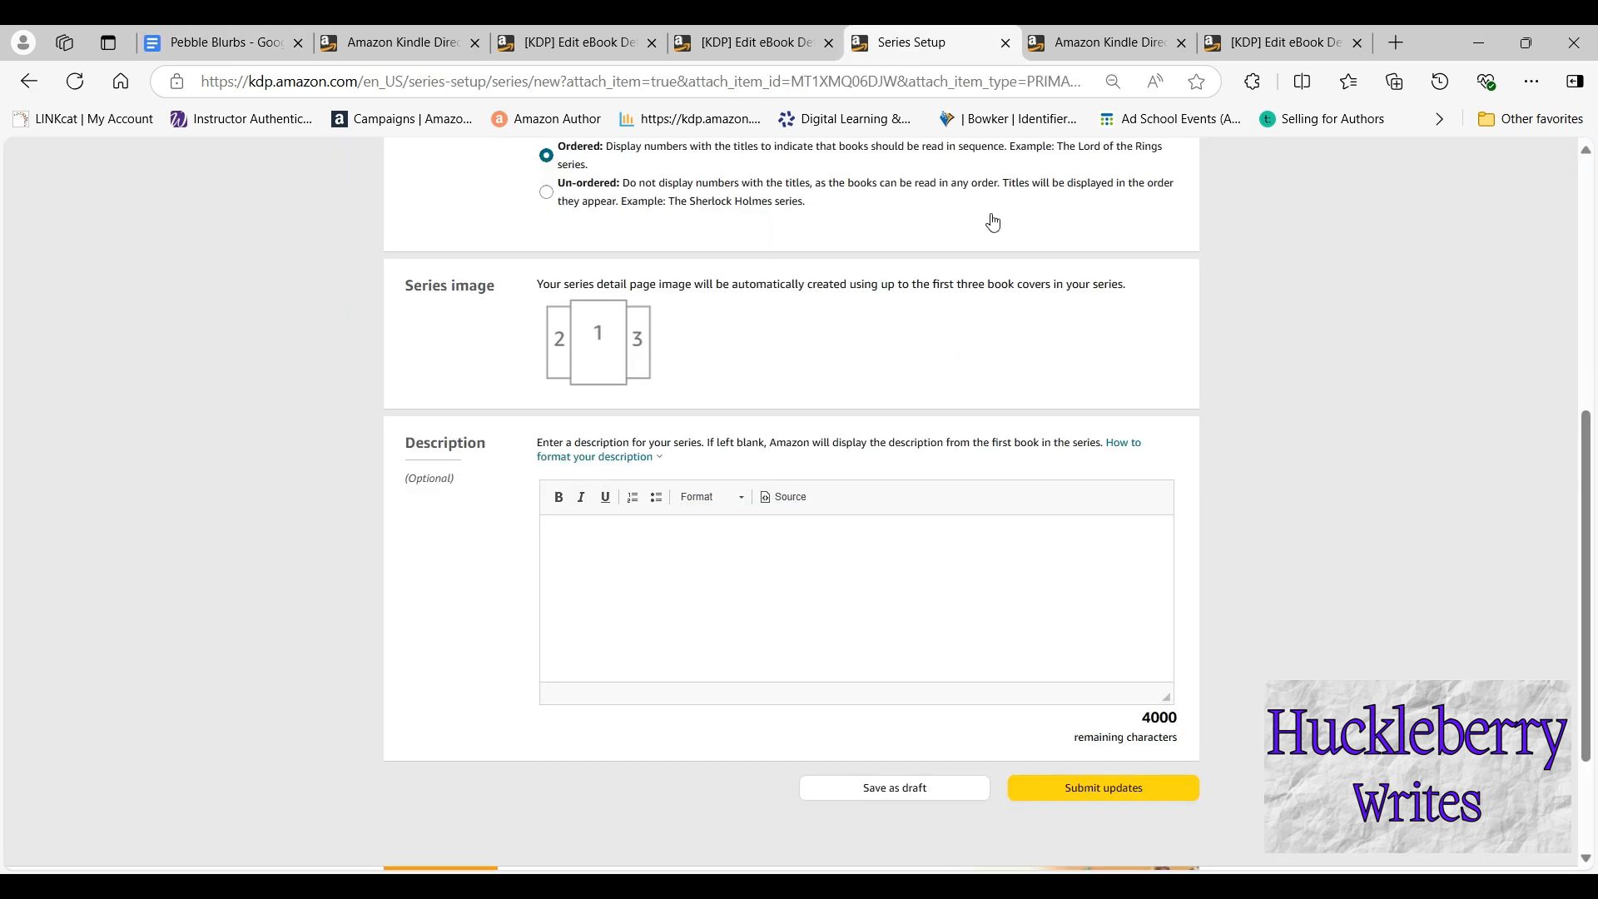
{"action": "left_click", "coordinate": [819, 570]}
{"action": "key", "text": "ctrl+v"}
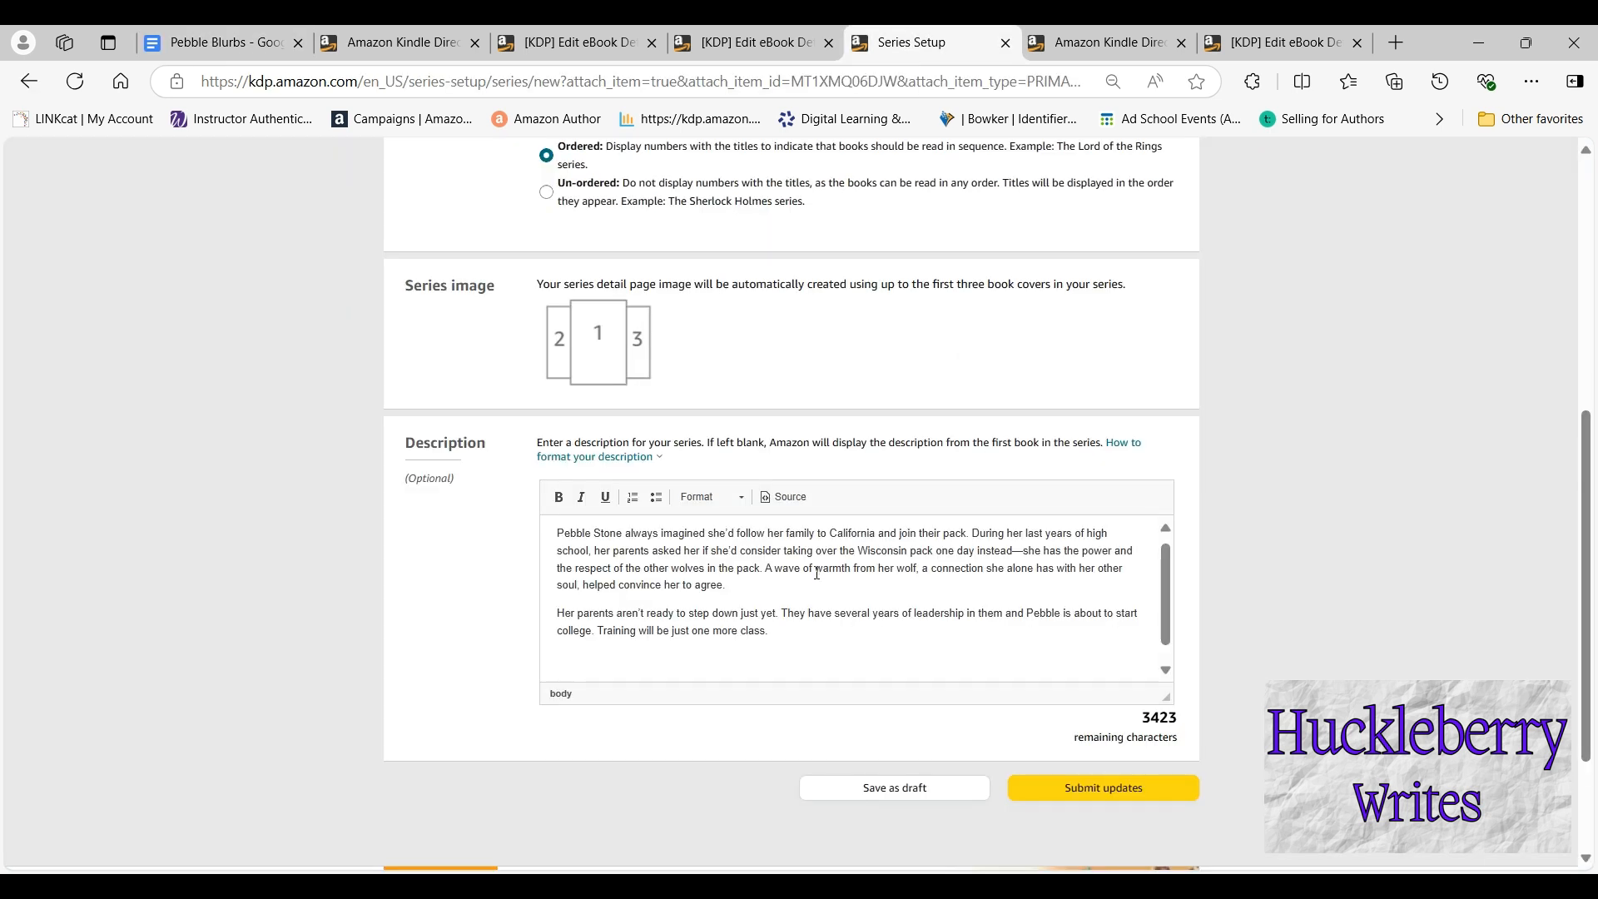
{"action": "key", "text": "BackSpace"}
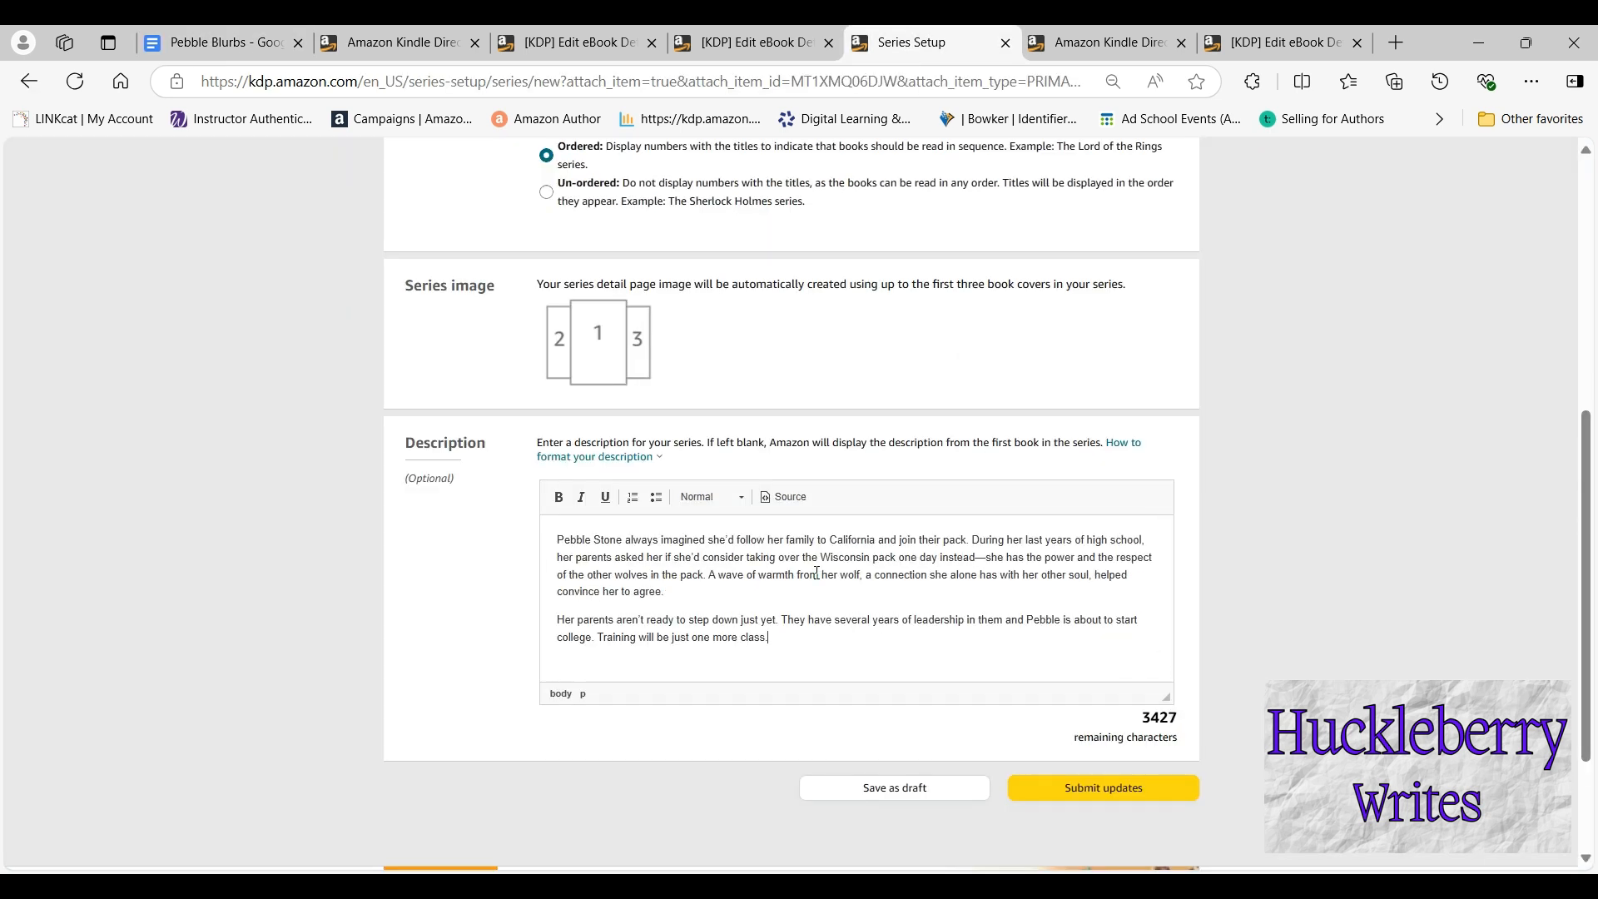
{"action": "left_click", "coordinate": [1131, 787]}
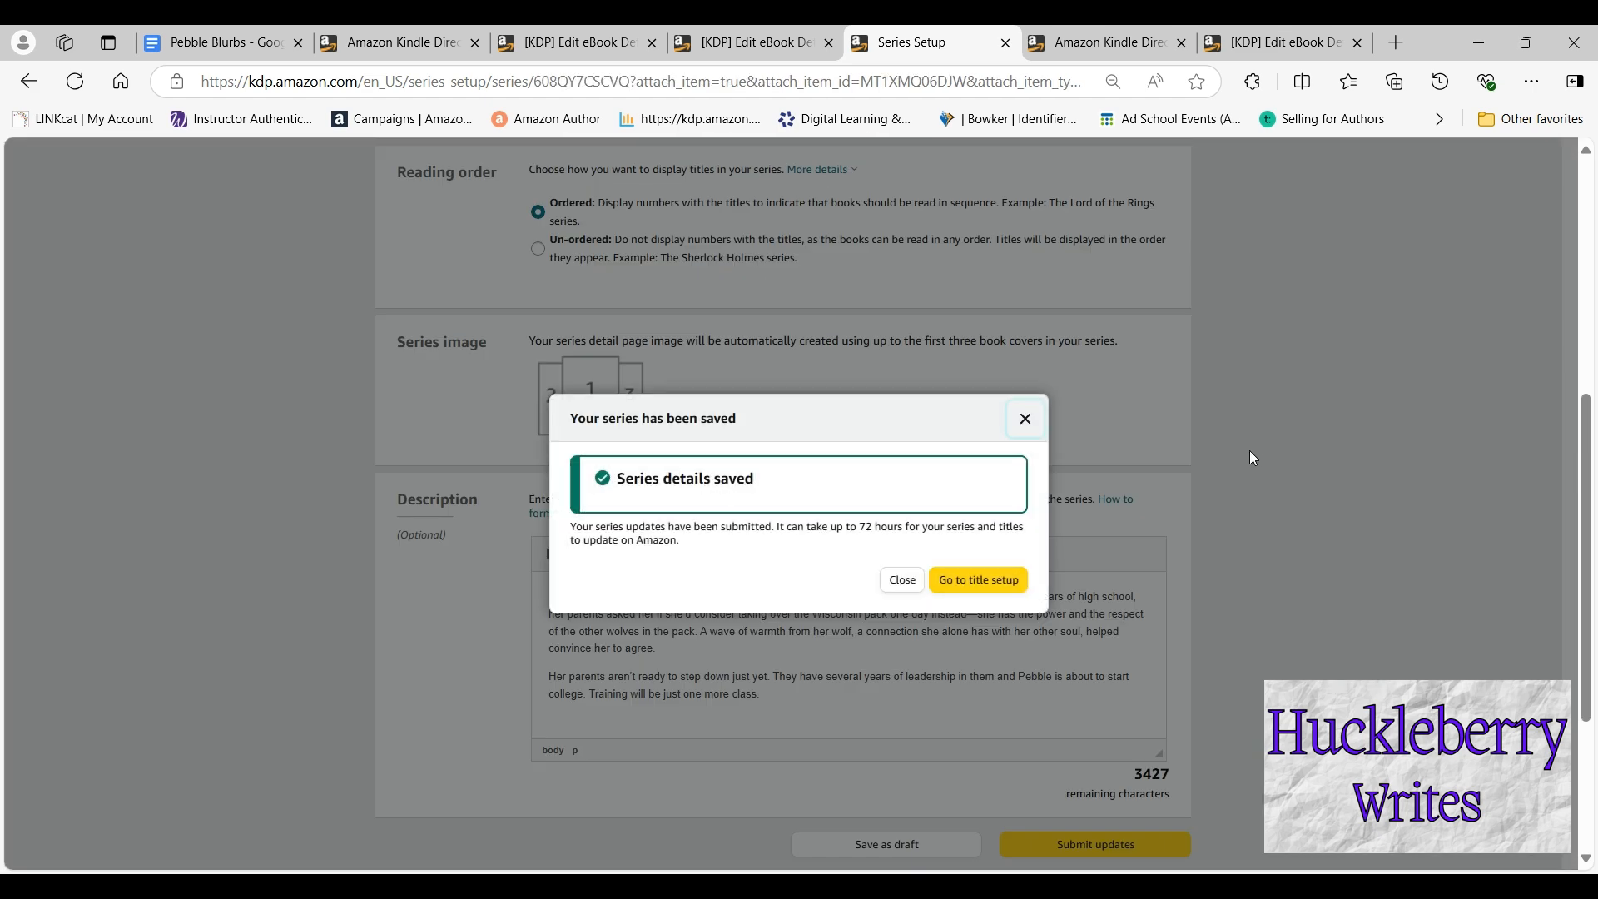
Return from the saved series to the title setup and enter the primary author's first and last name, leaving the edition number empty
{"action": "left_click", "coordinate": [989, 585]}
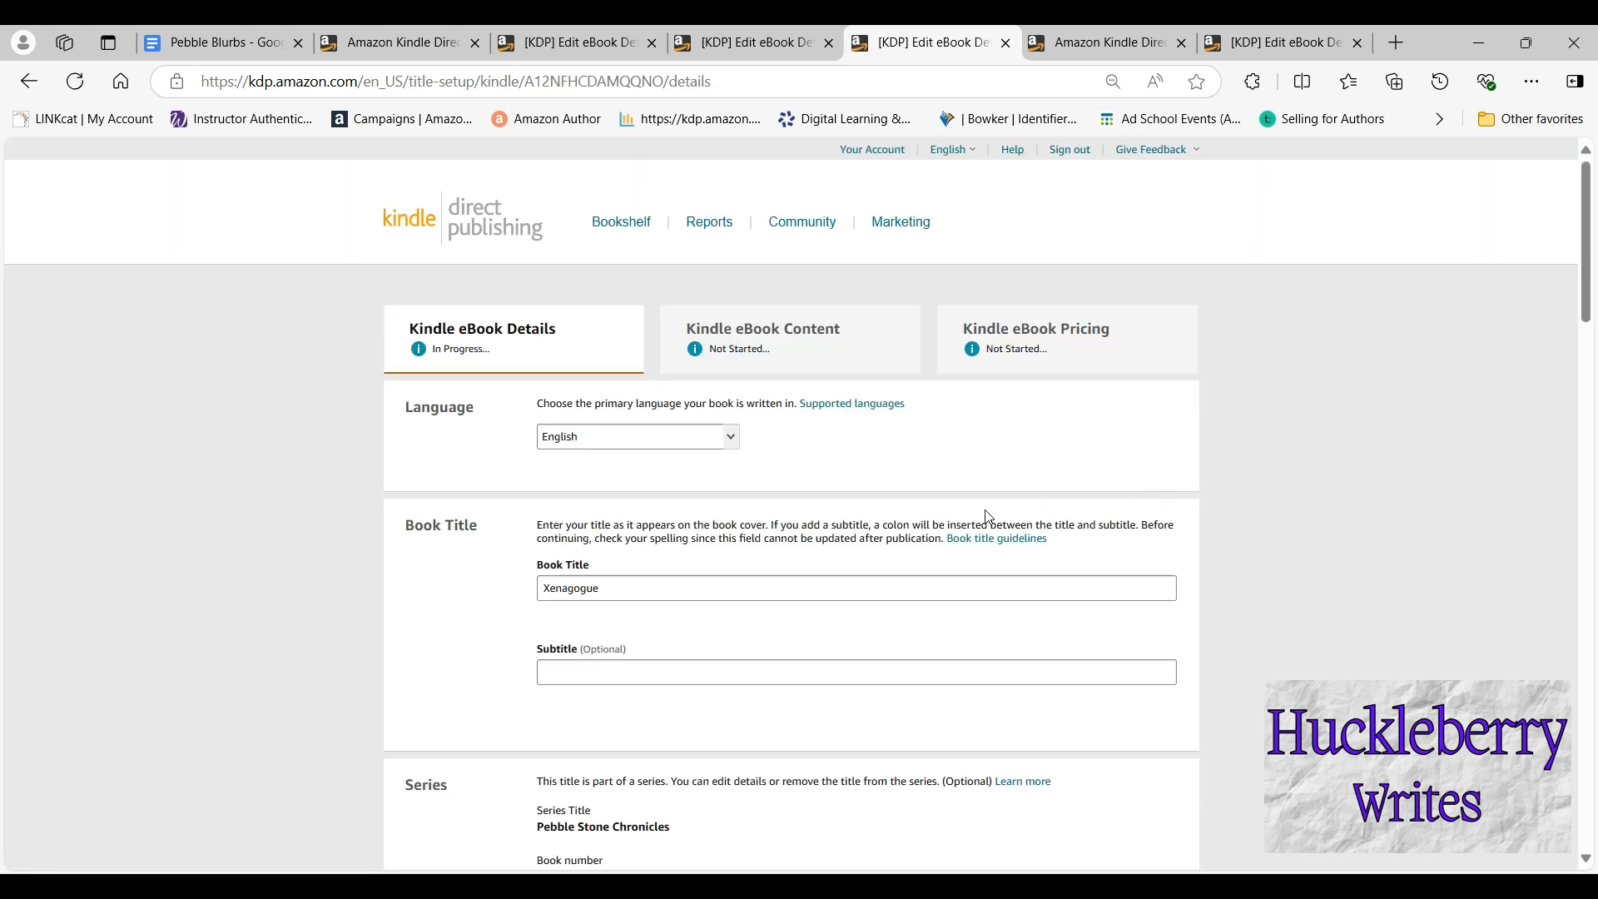
{"action": "scroll", "coordinate": [935, 550], "scroll_direction": "down", "scroll_amount": 5}
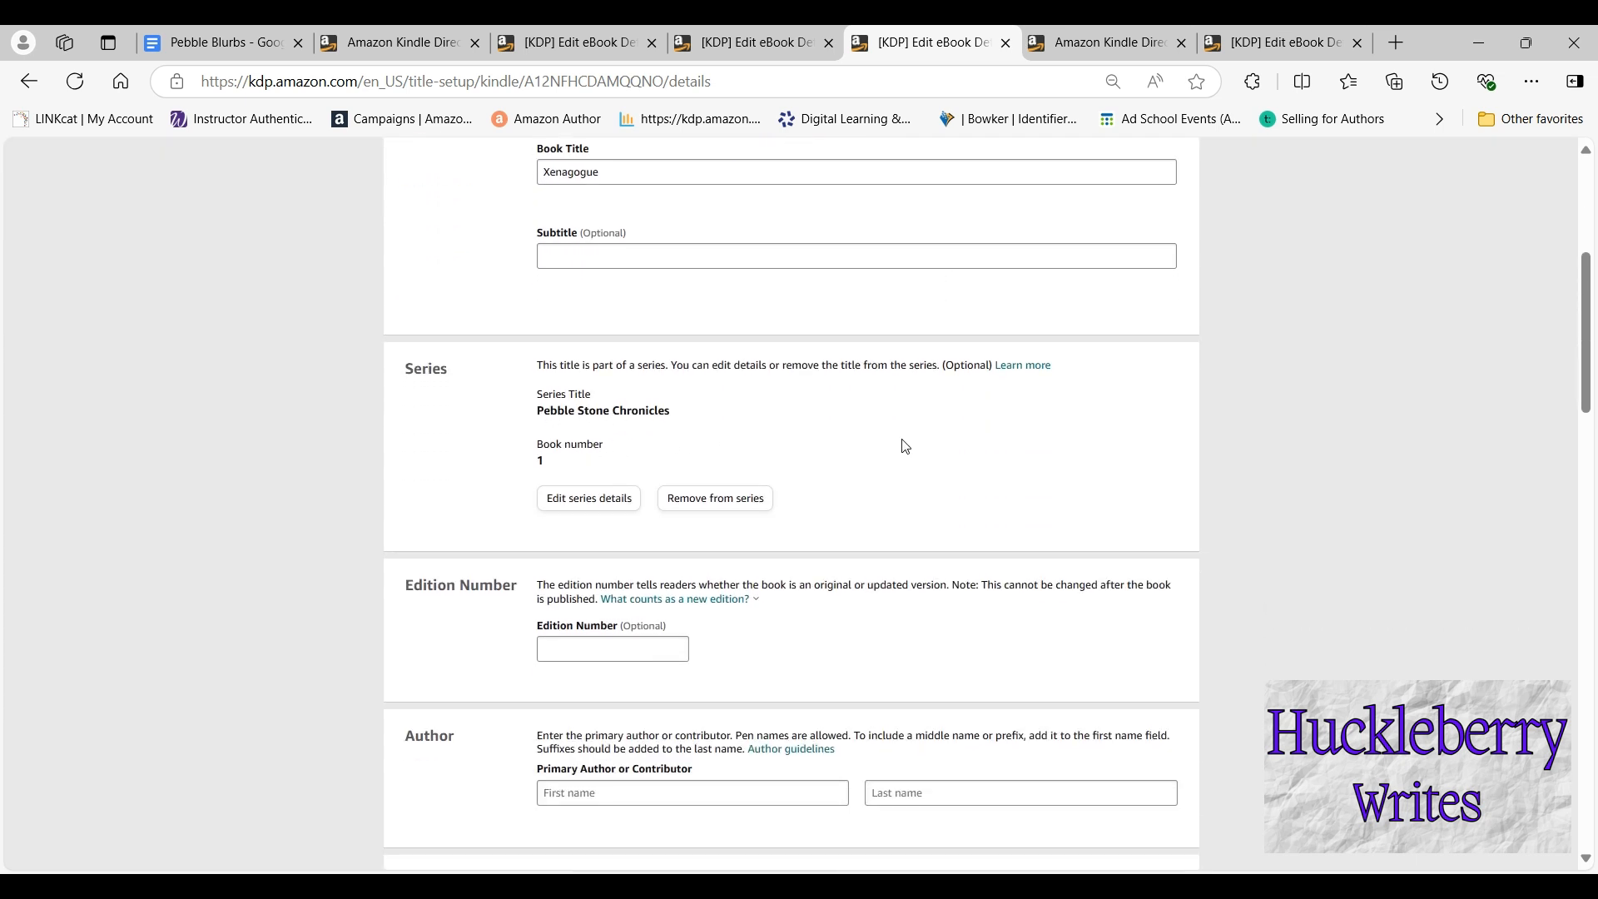
{"action": "scroll", "coordinate": [916, 583], "scroll_direction": "down", "scroll_amount": 3}
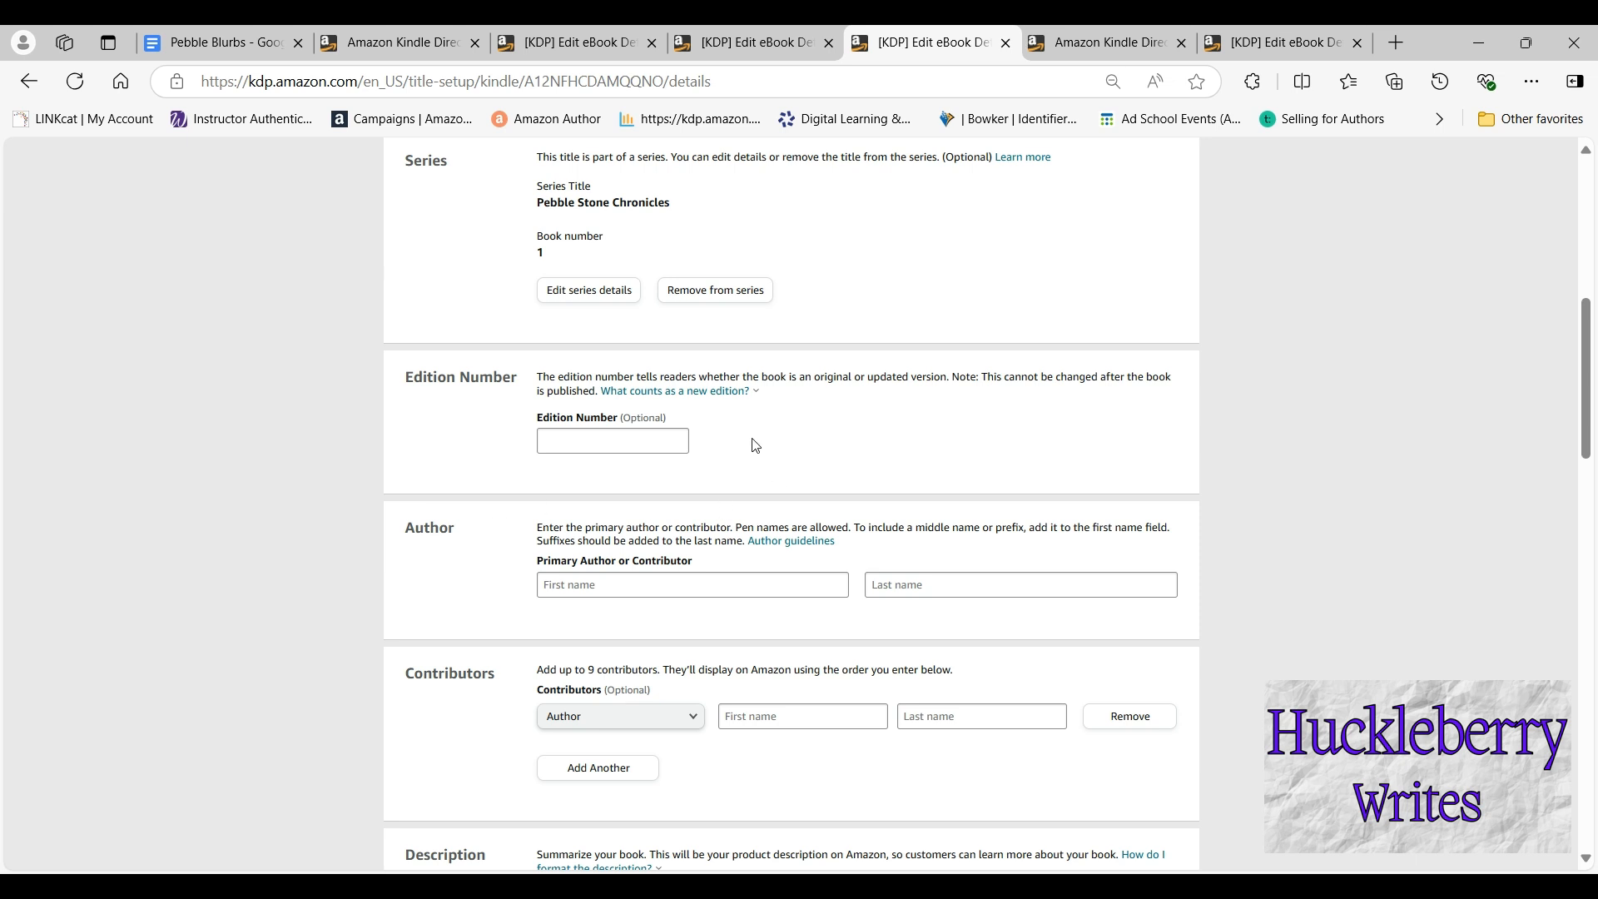
{"action": "scroll", "coordinate": [755, 445], "scroll_direction": "down", "scroll_amount": 3}
{"action": "left_click", "coordinate": [731, 380]}
{"action": "left_click", "coordinate": [694, 448]}
{"action": "left_click", "coordinate": [931, 382]}
{"action": "type", "text": "Rahr"}
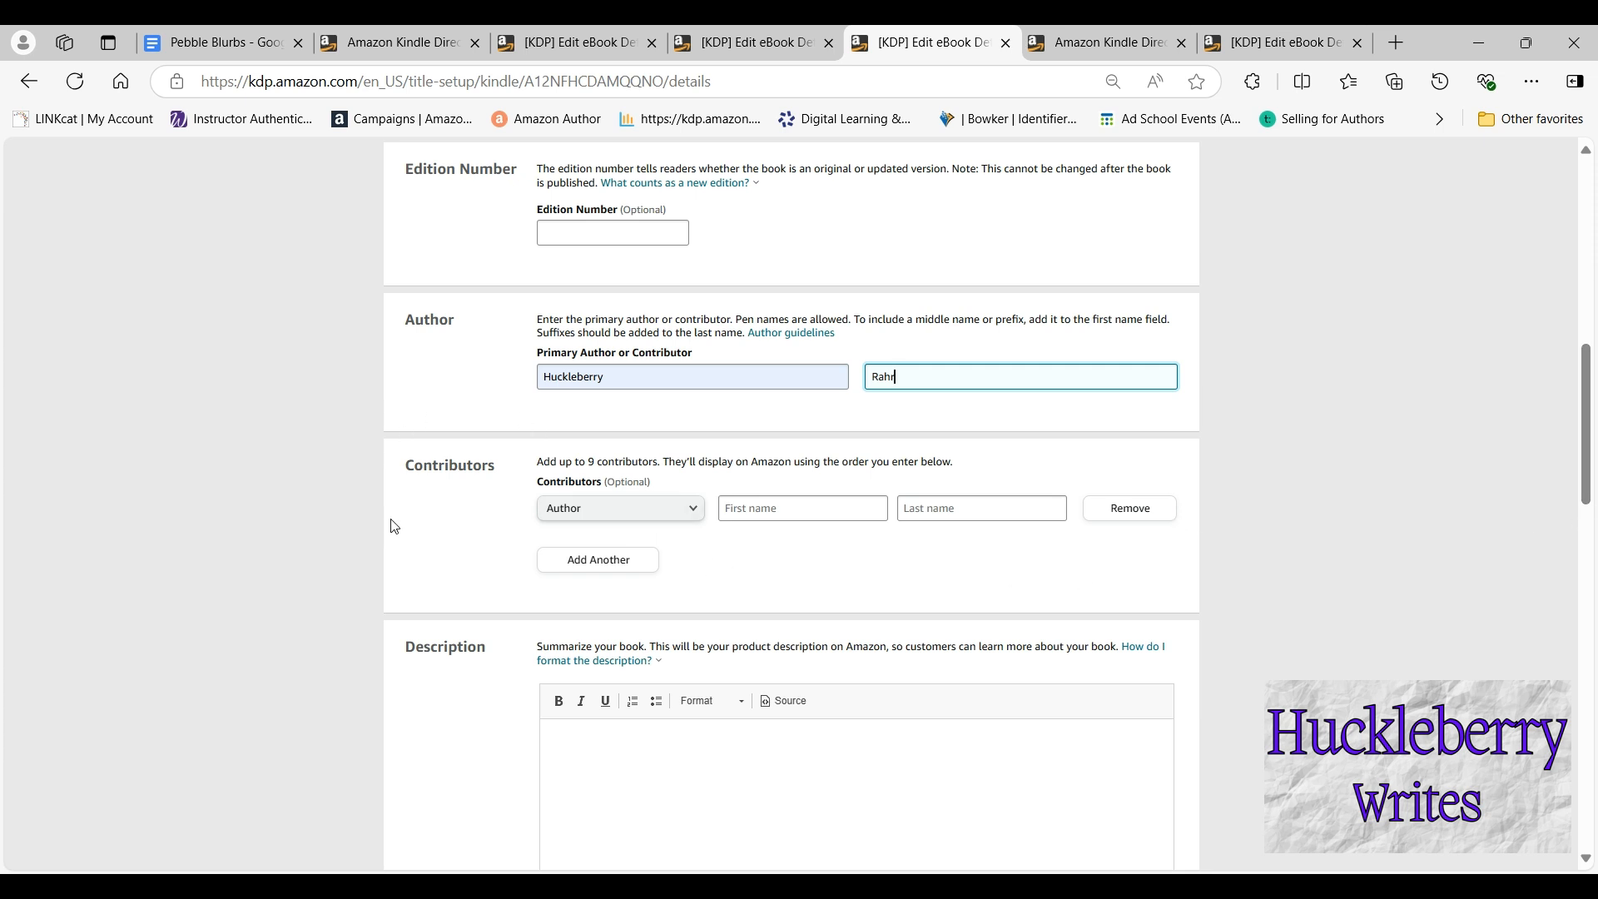
Copy the Book 1 blurb, including its bold opening sentence, from the Pebble Blurbs Google Doc into the KDP book description
{"action": "scroll", "coordinate": [394, 526], "scroll_direction": "down", "scroll_amount": 2}
{"action": "left_click", "coordinate": [717, 542]}
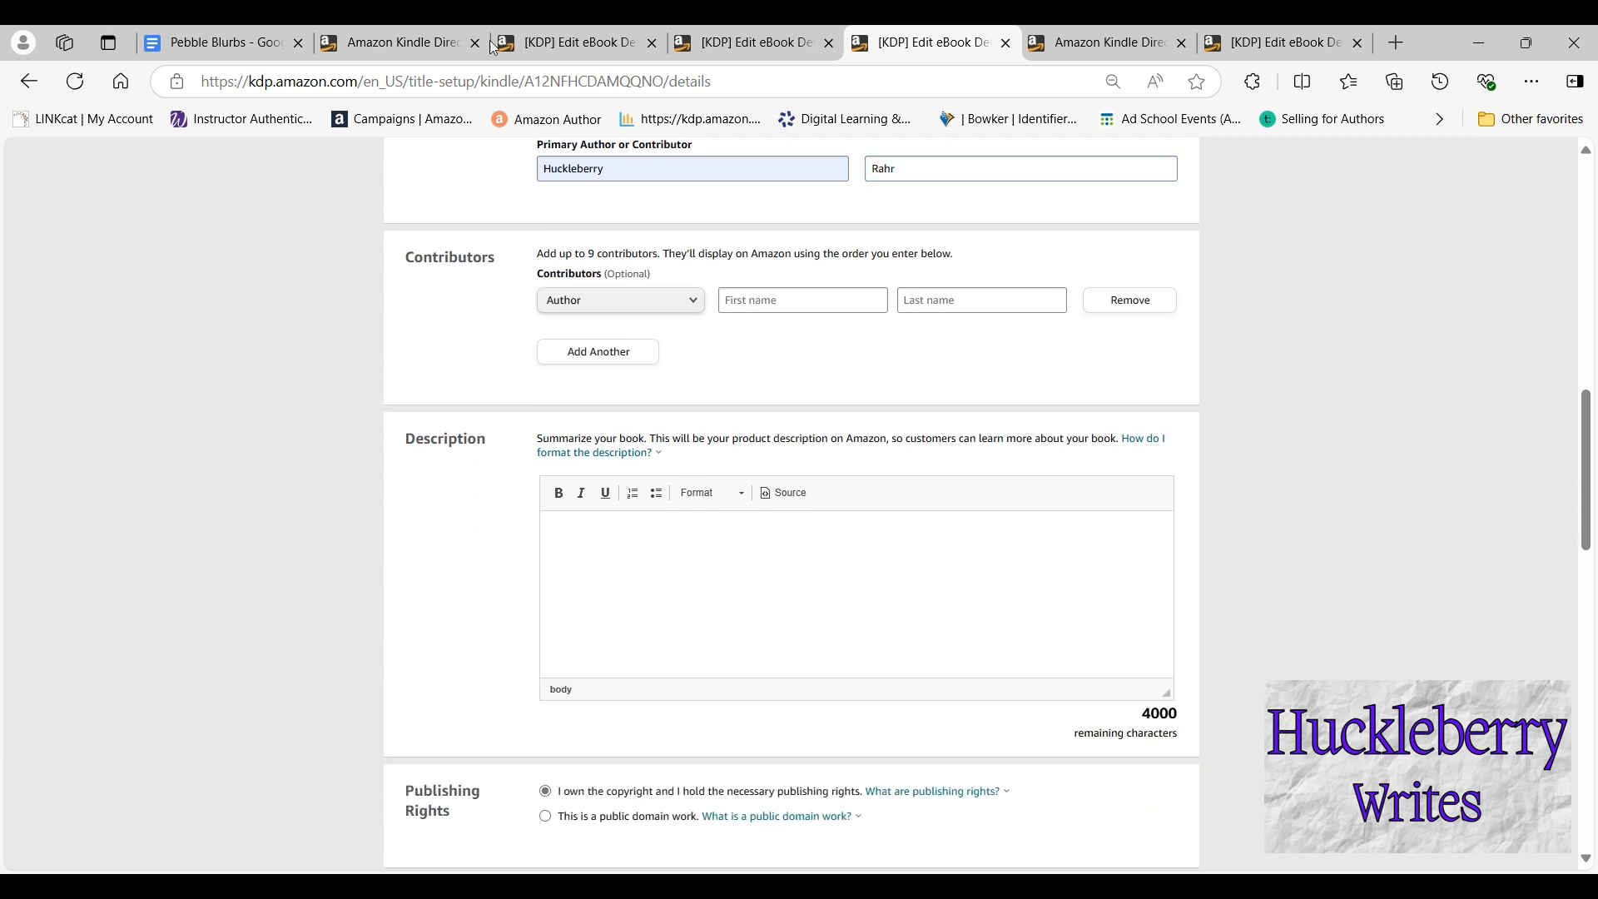
{"action": "left_click", "coordinate": [220, 42]}
{"action": "scroll", "coordinate": [608, 498], "scroll_direction": "down", "scroll_amount": 5}
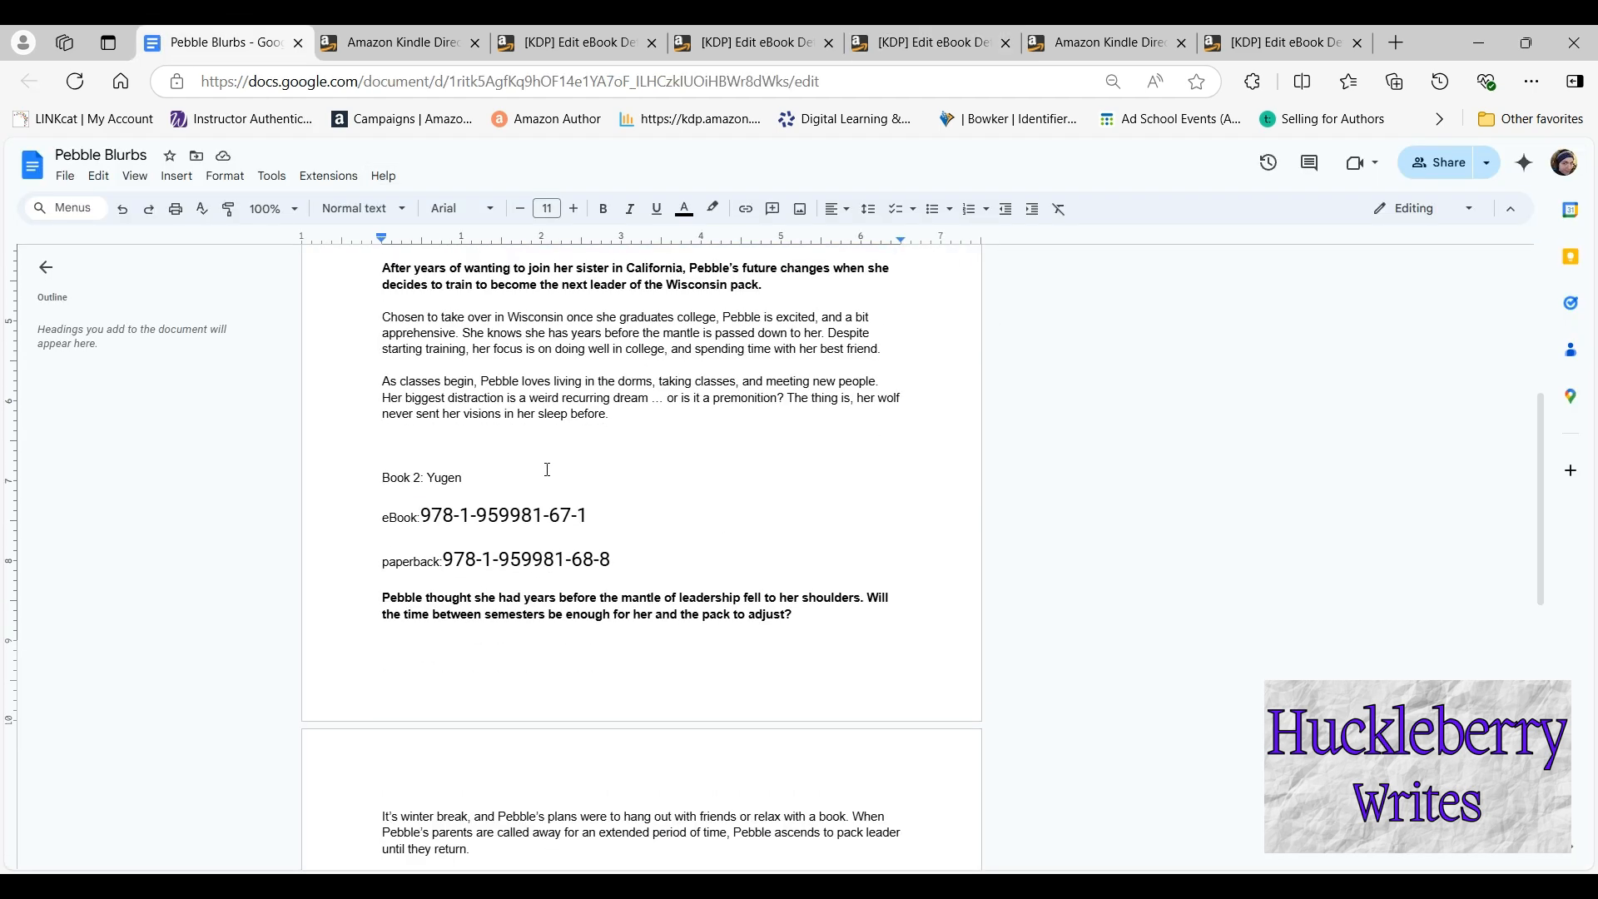
{"action": "scroll", "coordinate": [490, 363], "scroll_direction": "up", "scroll_amount": 1}
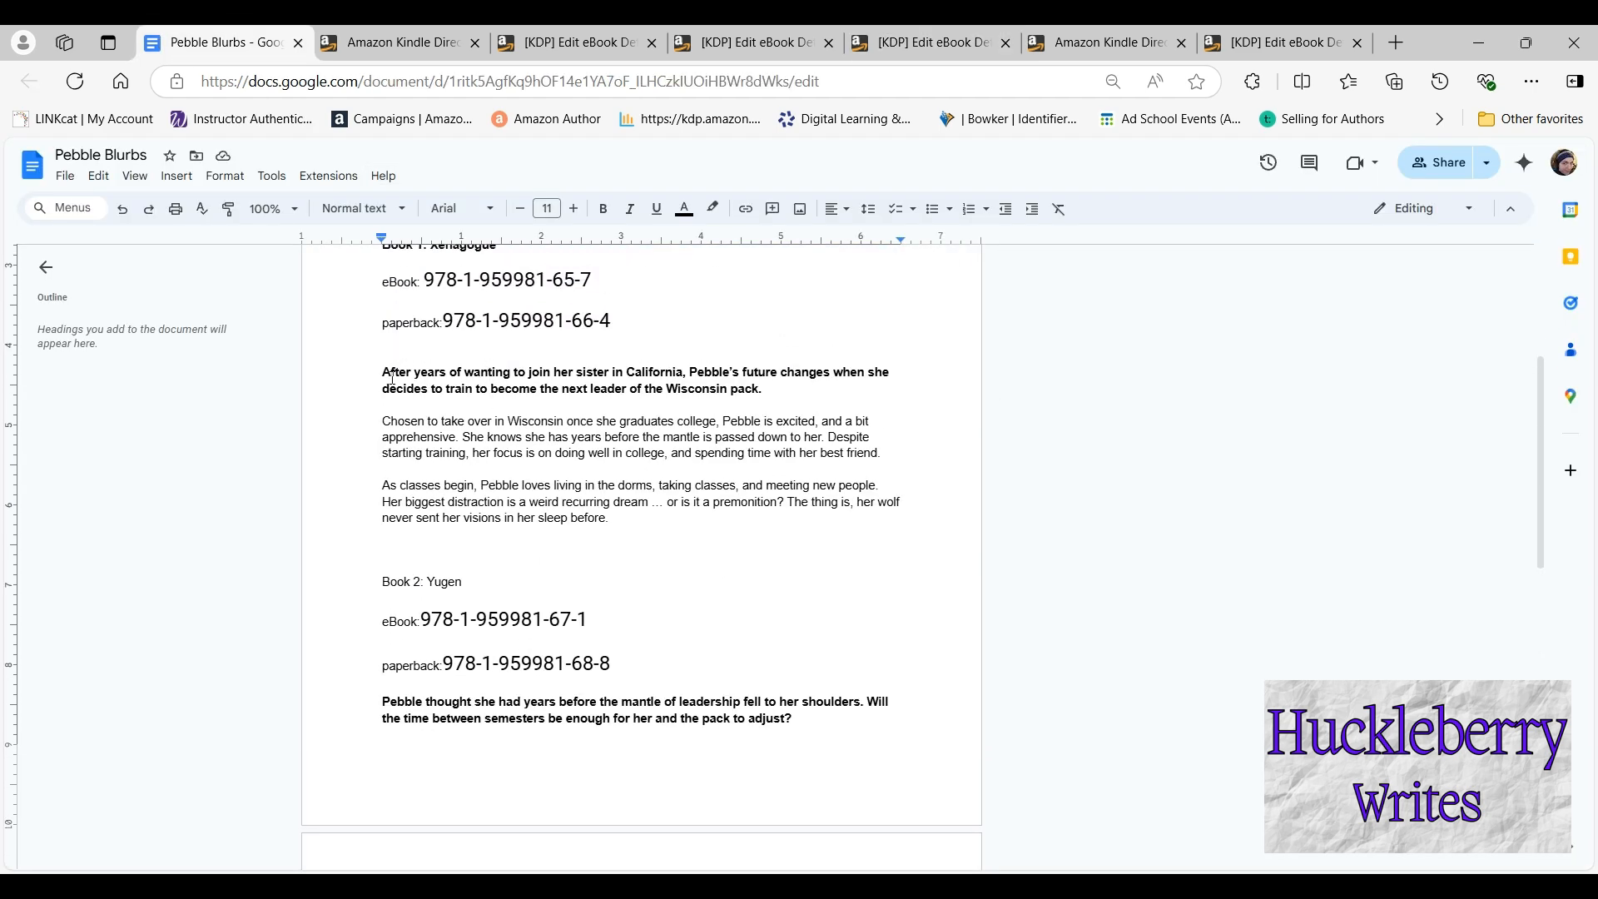
{"action": "left_click_drag", "start_coordinate": [384, 374], "coordinate": [616, 517]}
{"action": "key", "text": "ctrl+c"}
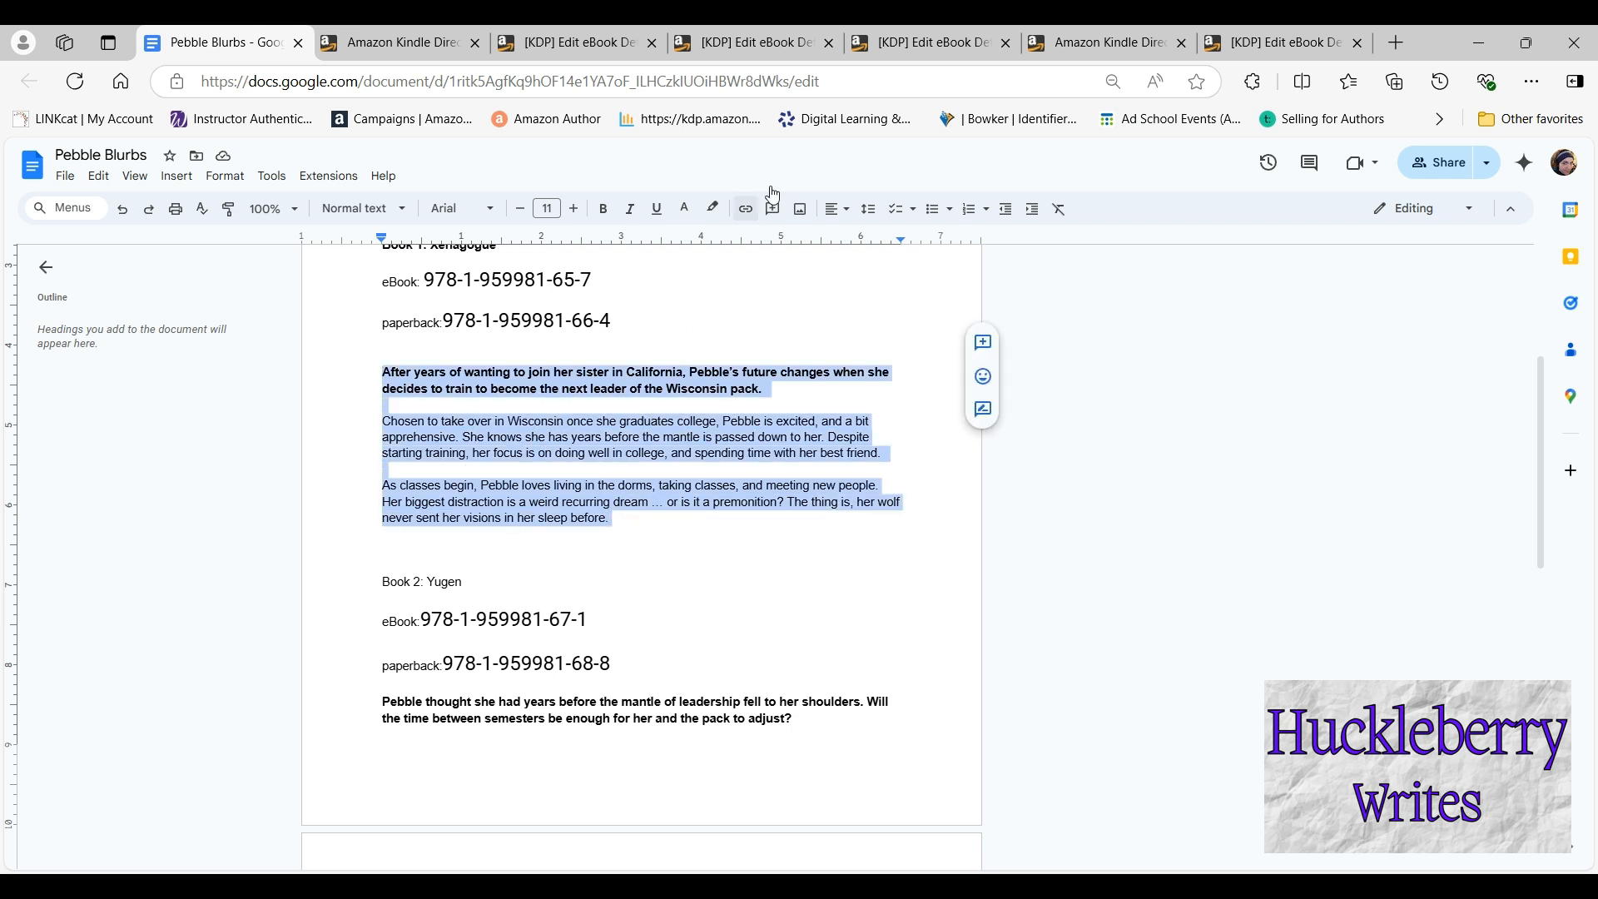
{"action": "left_click", "coordinate": [926, 37]}
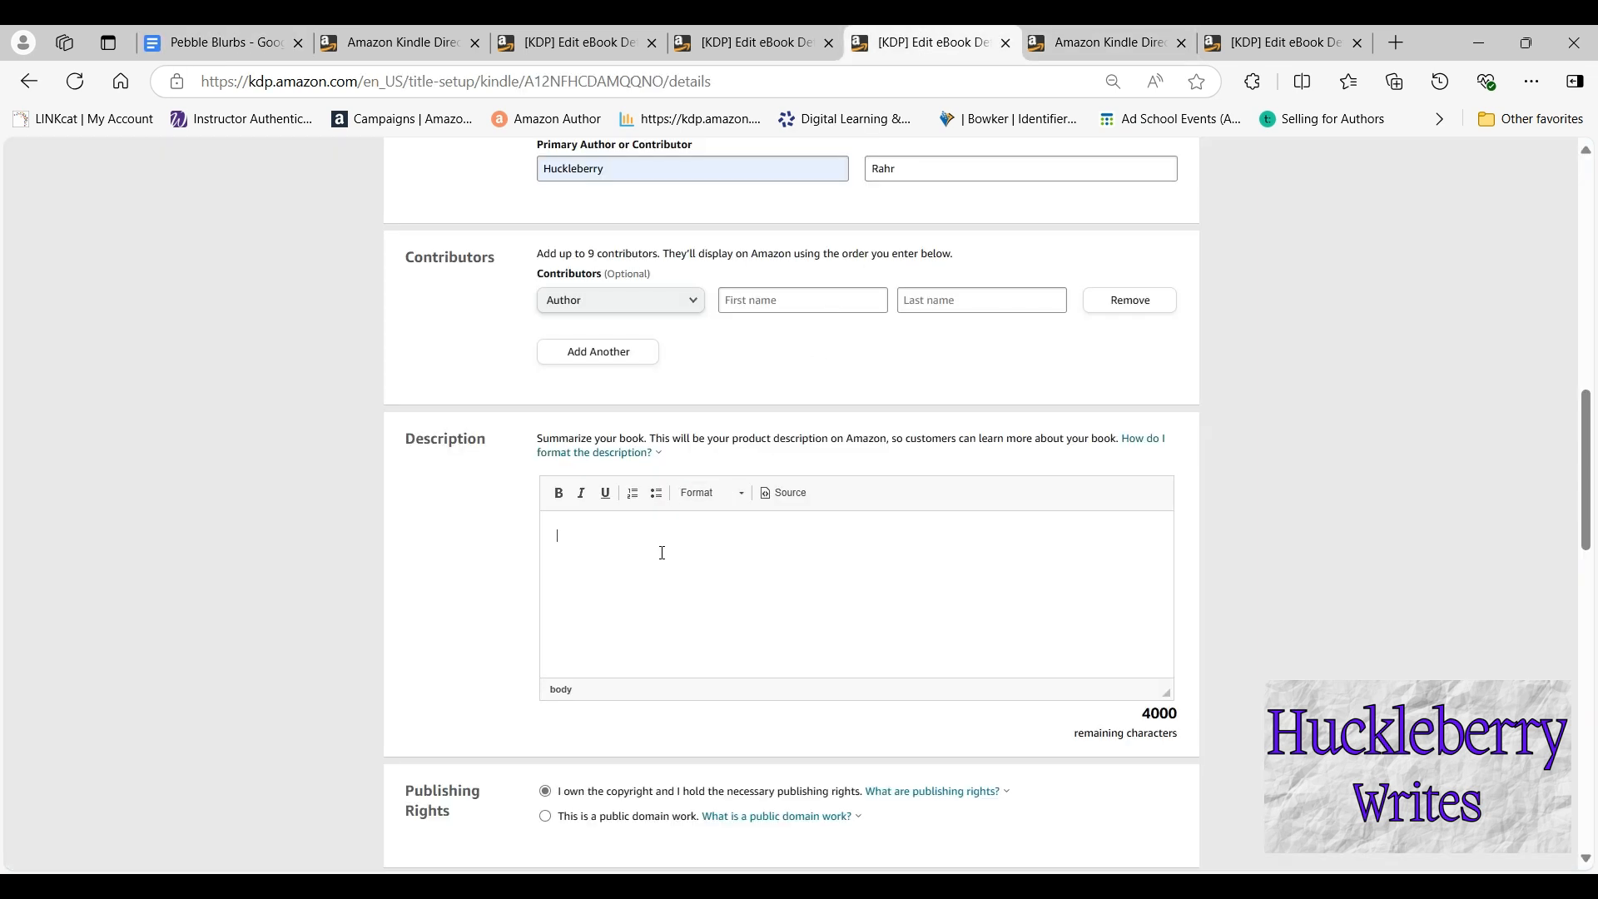
{"action": "key", "text": "ctrl+v"}
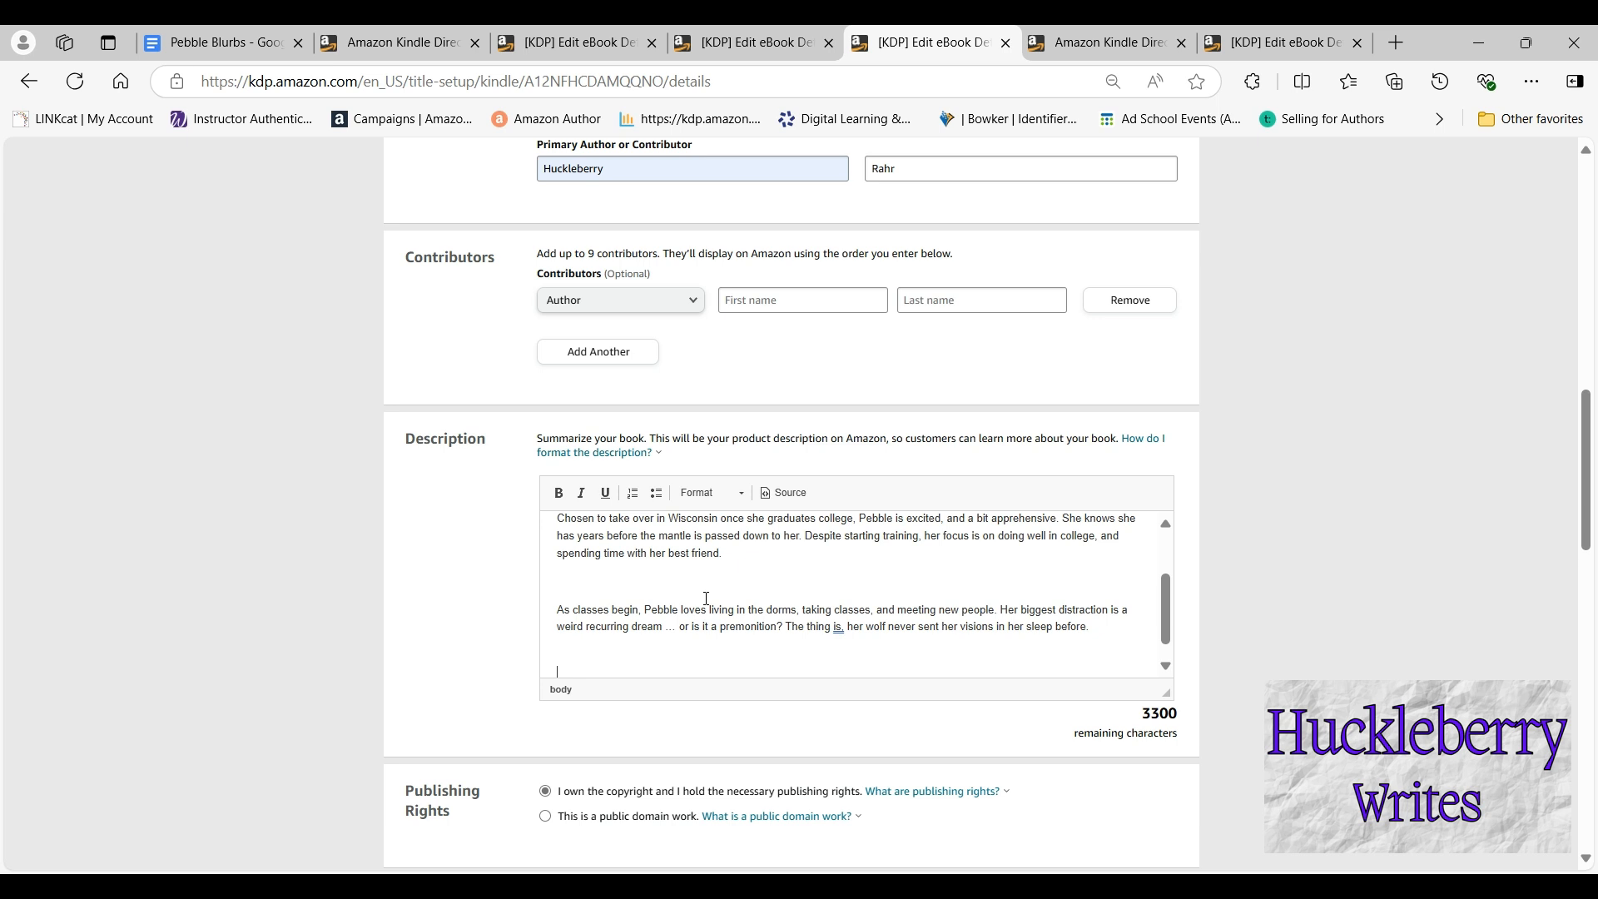
Remove the extra blank lines from the book description and format its bold opening sentence as Heading 4
{"action": "key", "text": "BackSpace"}
{"action": "left_click", "coordinate": [597, 614]}
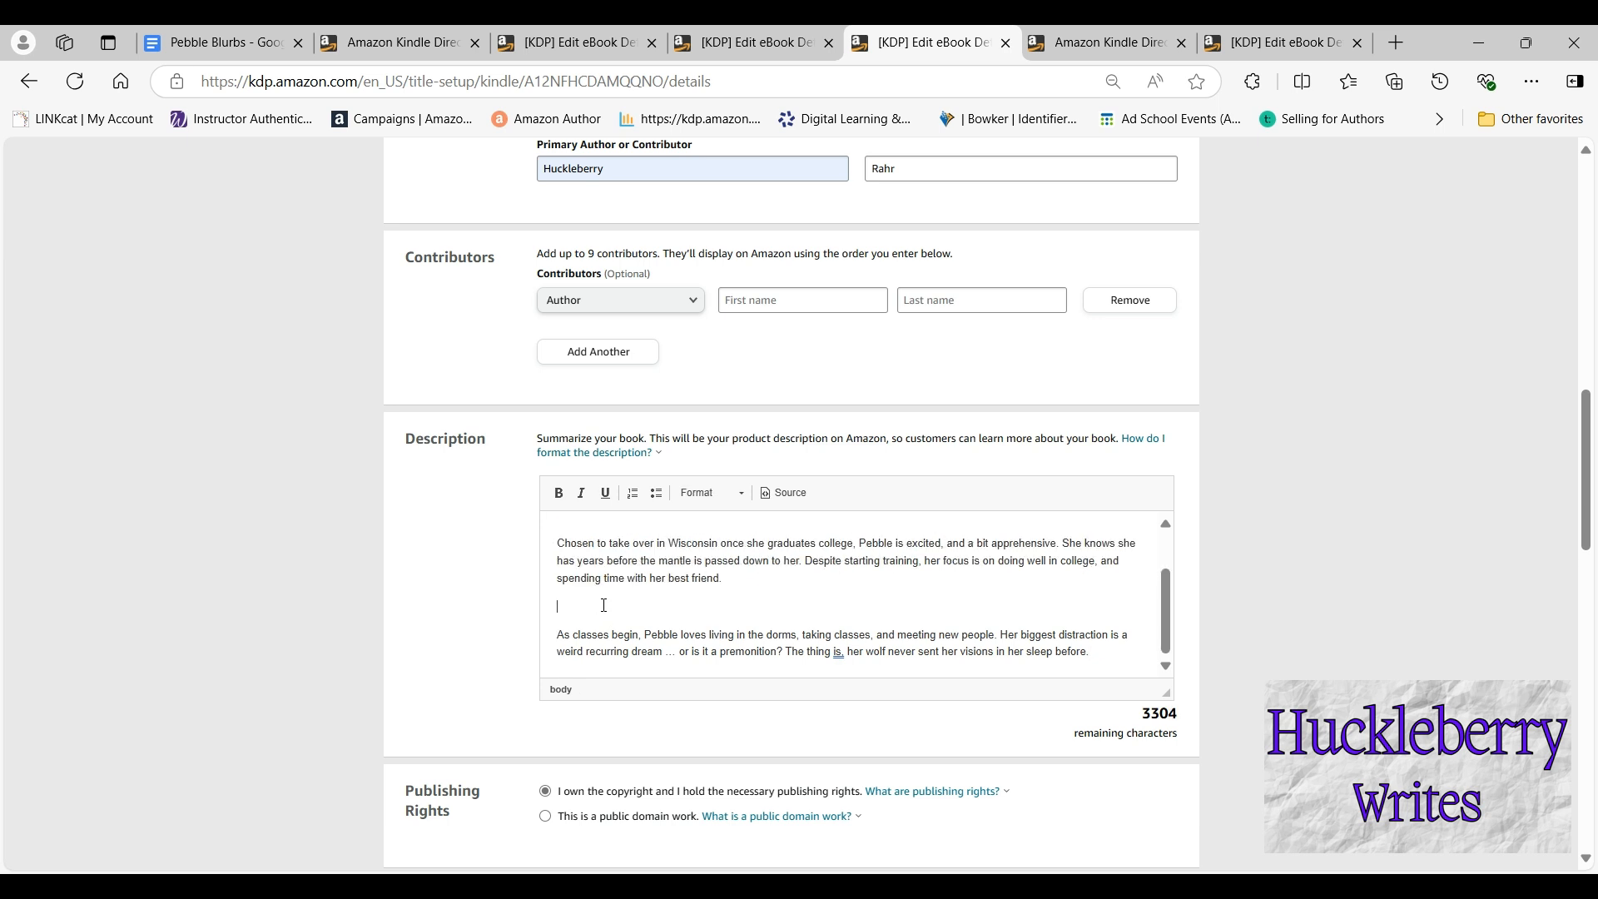
{"action": "key", "text": "BackSpace"}
{"action": "key", "text": "BackSpace"}
{"action": "left_click_drag", "start_coordinate": [831, 542], "coordinate": [551, 533]}
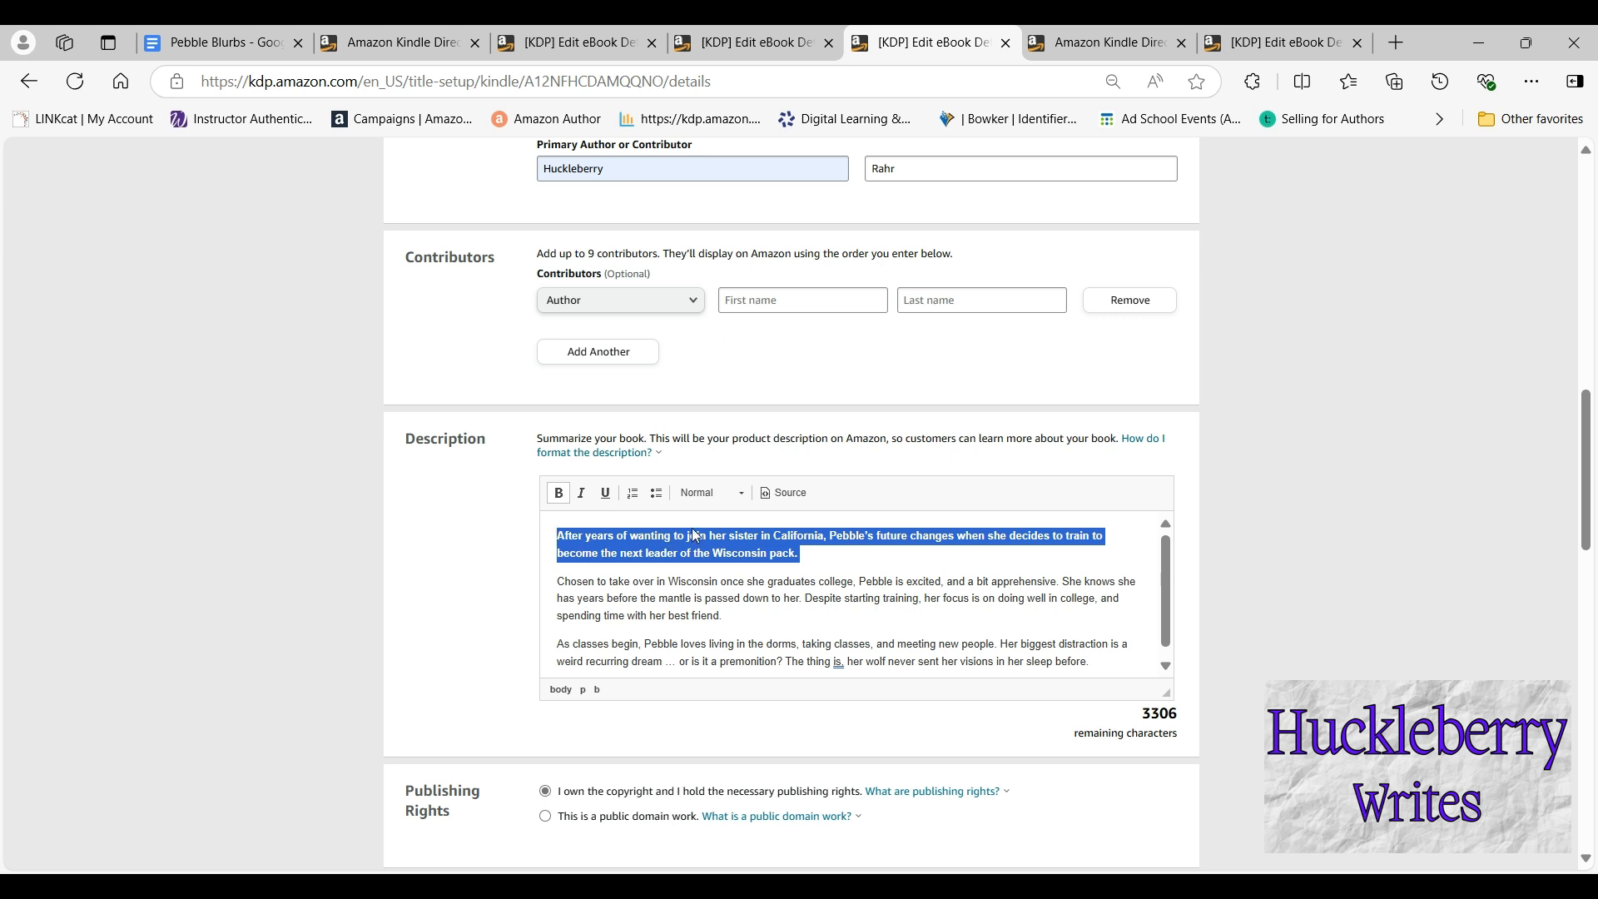
{"action": "left_click", "coordinate": [712, 493]}
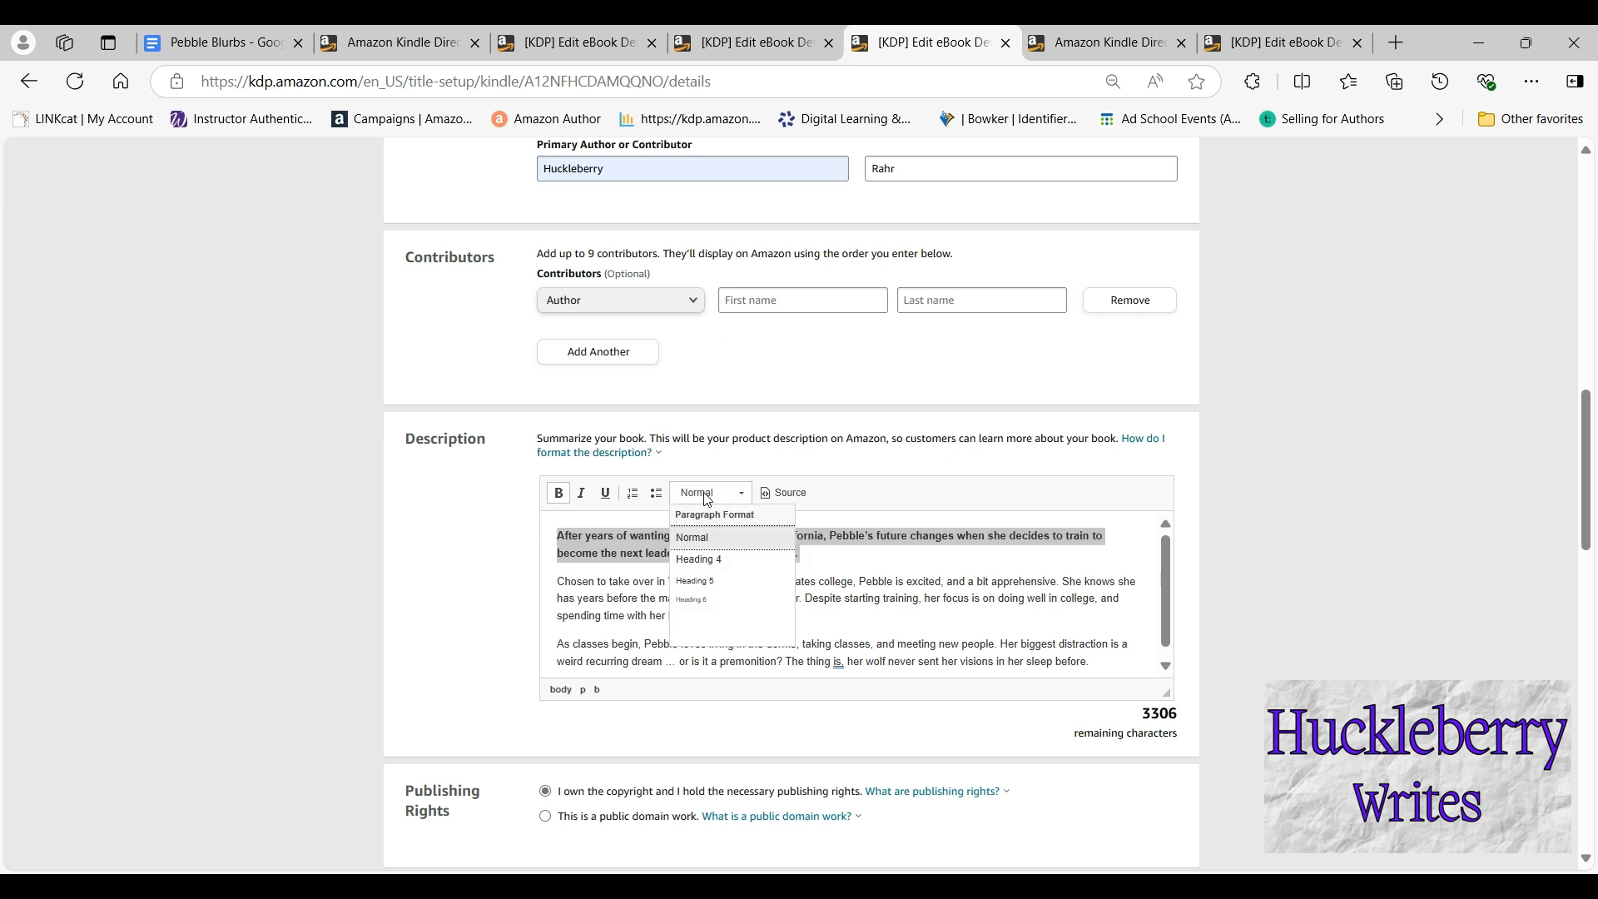
{"action": "left_click", "coordinate": [704, 566]}
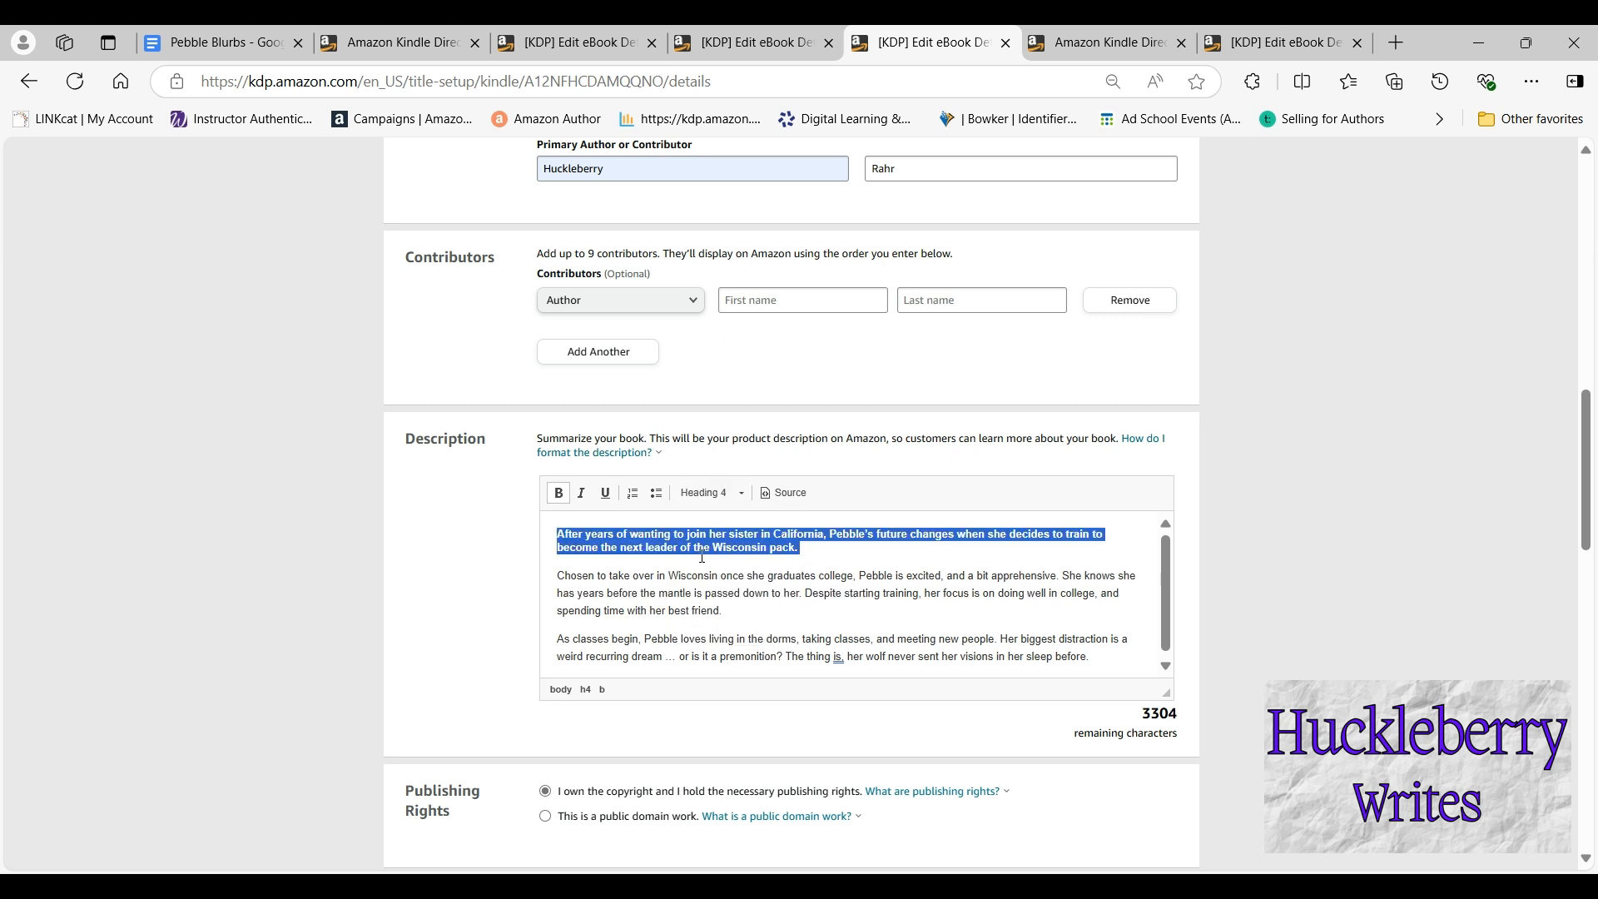
{"action": "left_click", "coordinate": [832, 602]}
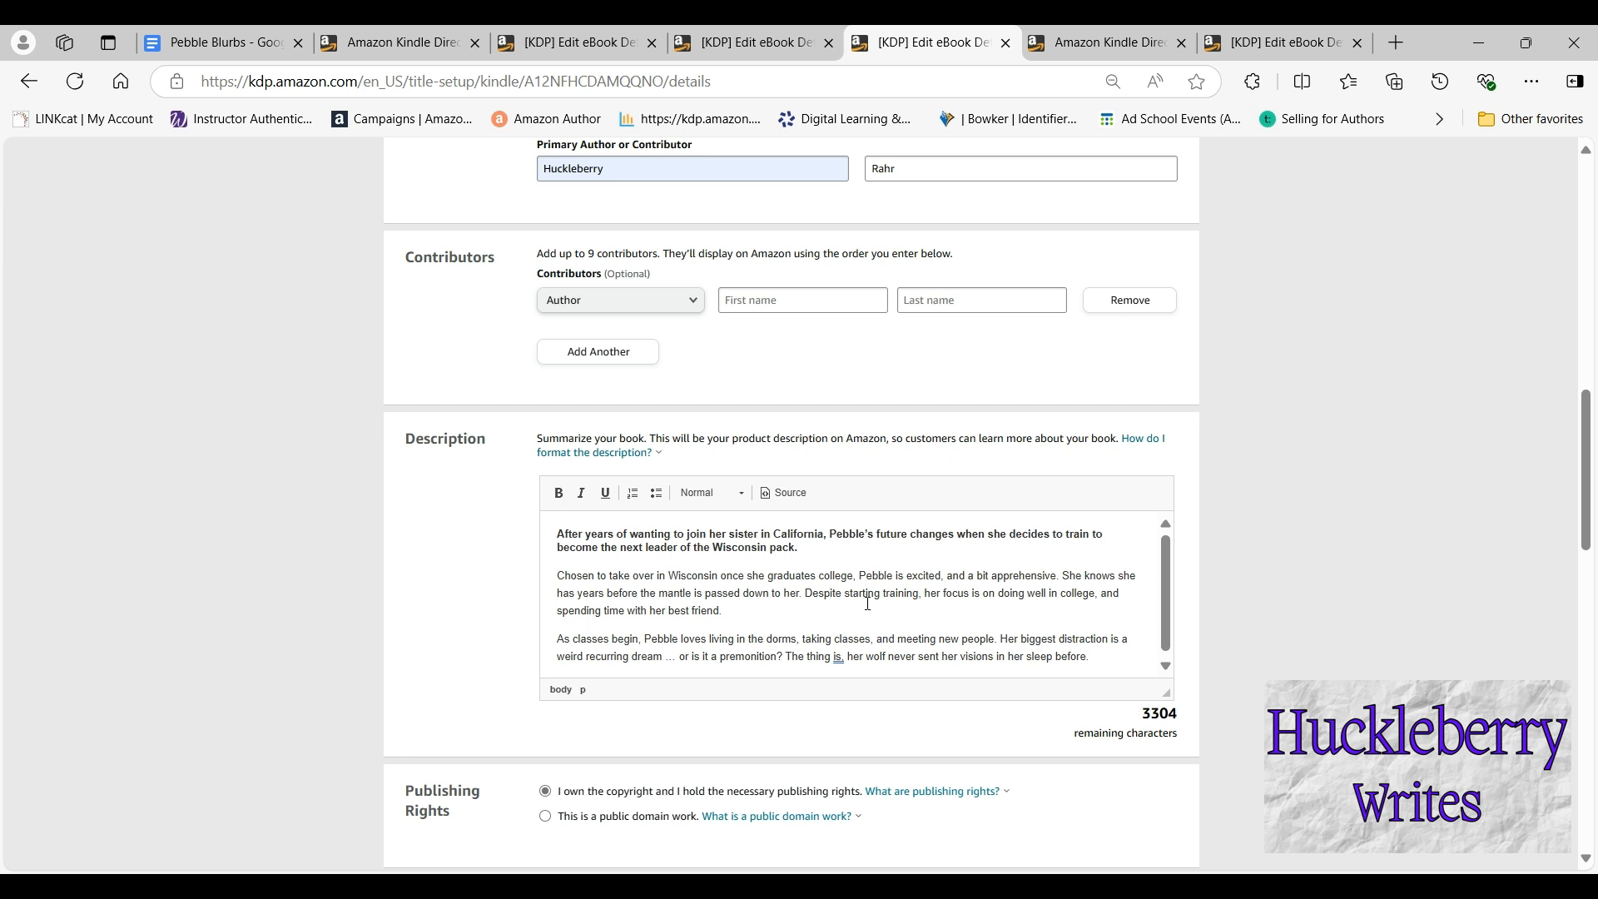
Answer No to sexually explicit images or title and check the minimum reading age options without choosing one
{"action": "scroll", "coordinate": [487, 659], "scroll_direction": "down", "scroll_amount": 3}
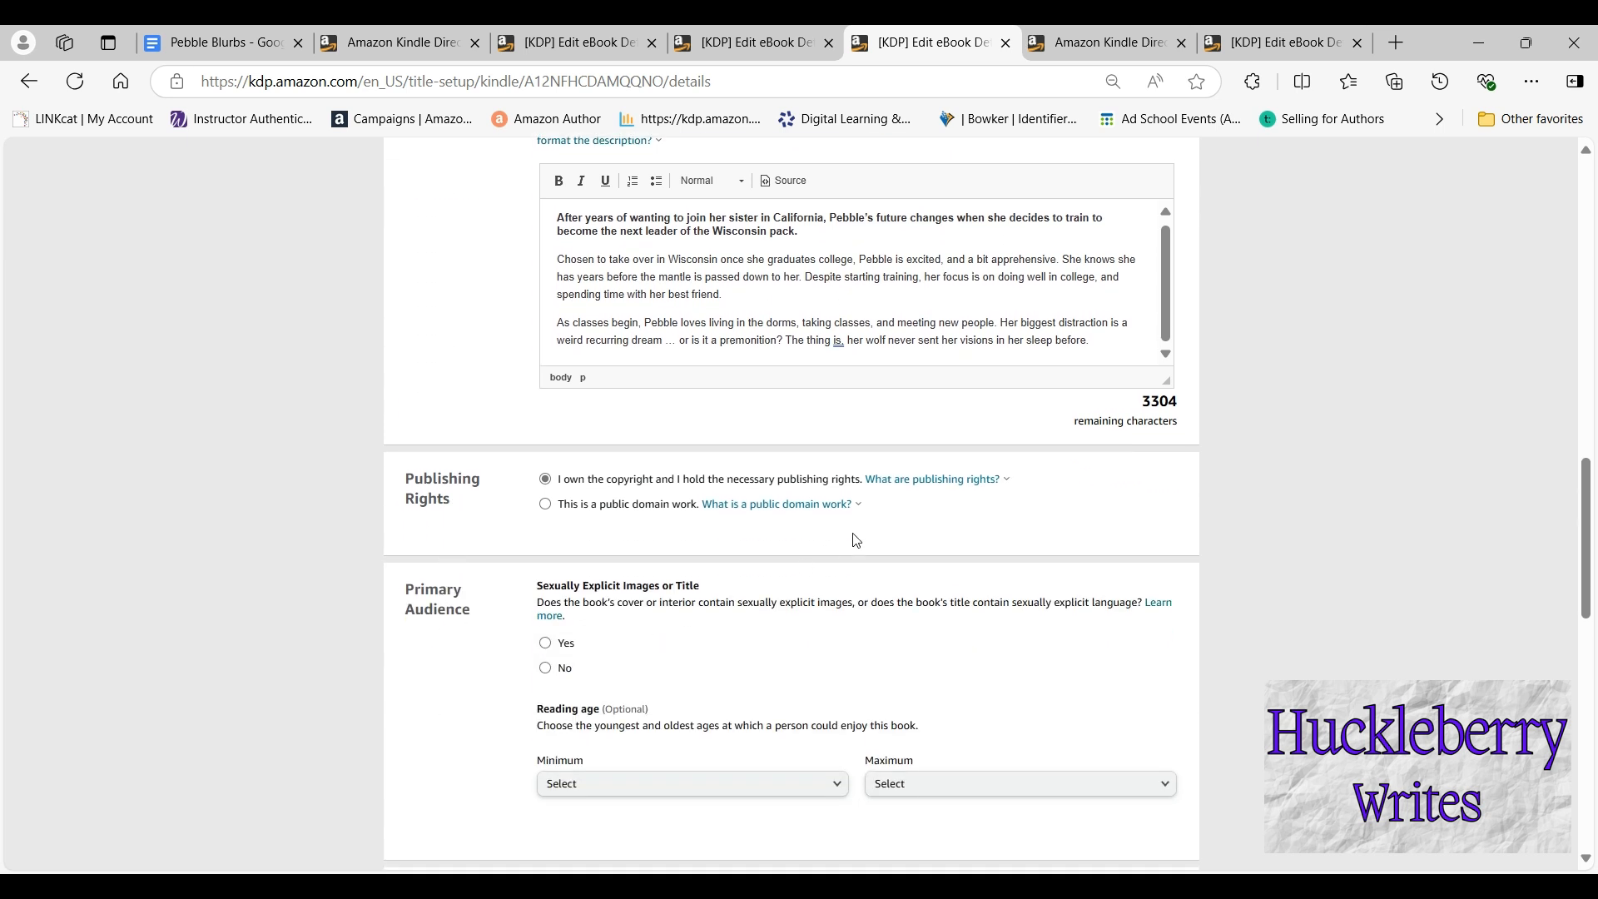
{"action": "scroll", "coordinate": [955, 650], "scroll_direction": "down", "scroll_amount": 2}
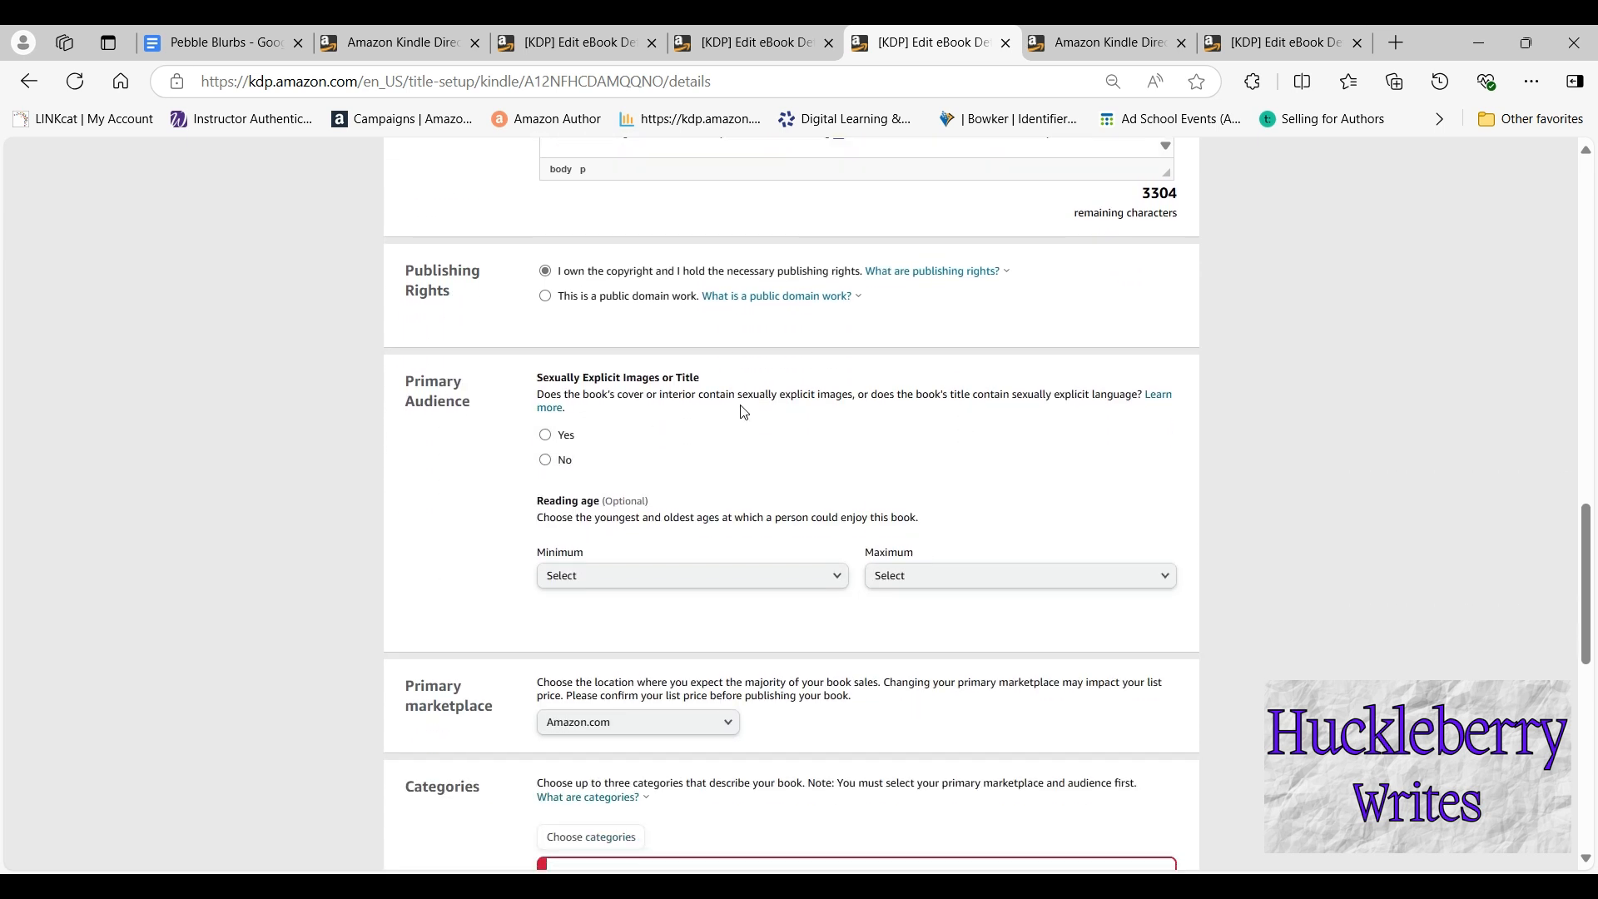
{"action": "left_click", "coordinate": [546, 465]}
{"action": "scroll", "coordinate": [799, 463], "scroll_direction": "down", "scroll_amount": 2}
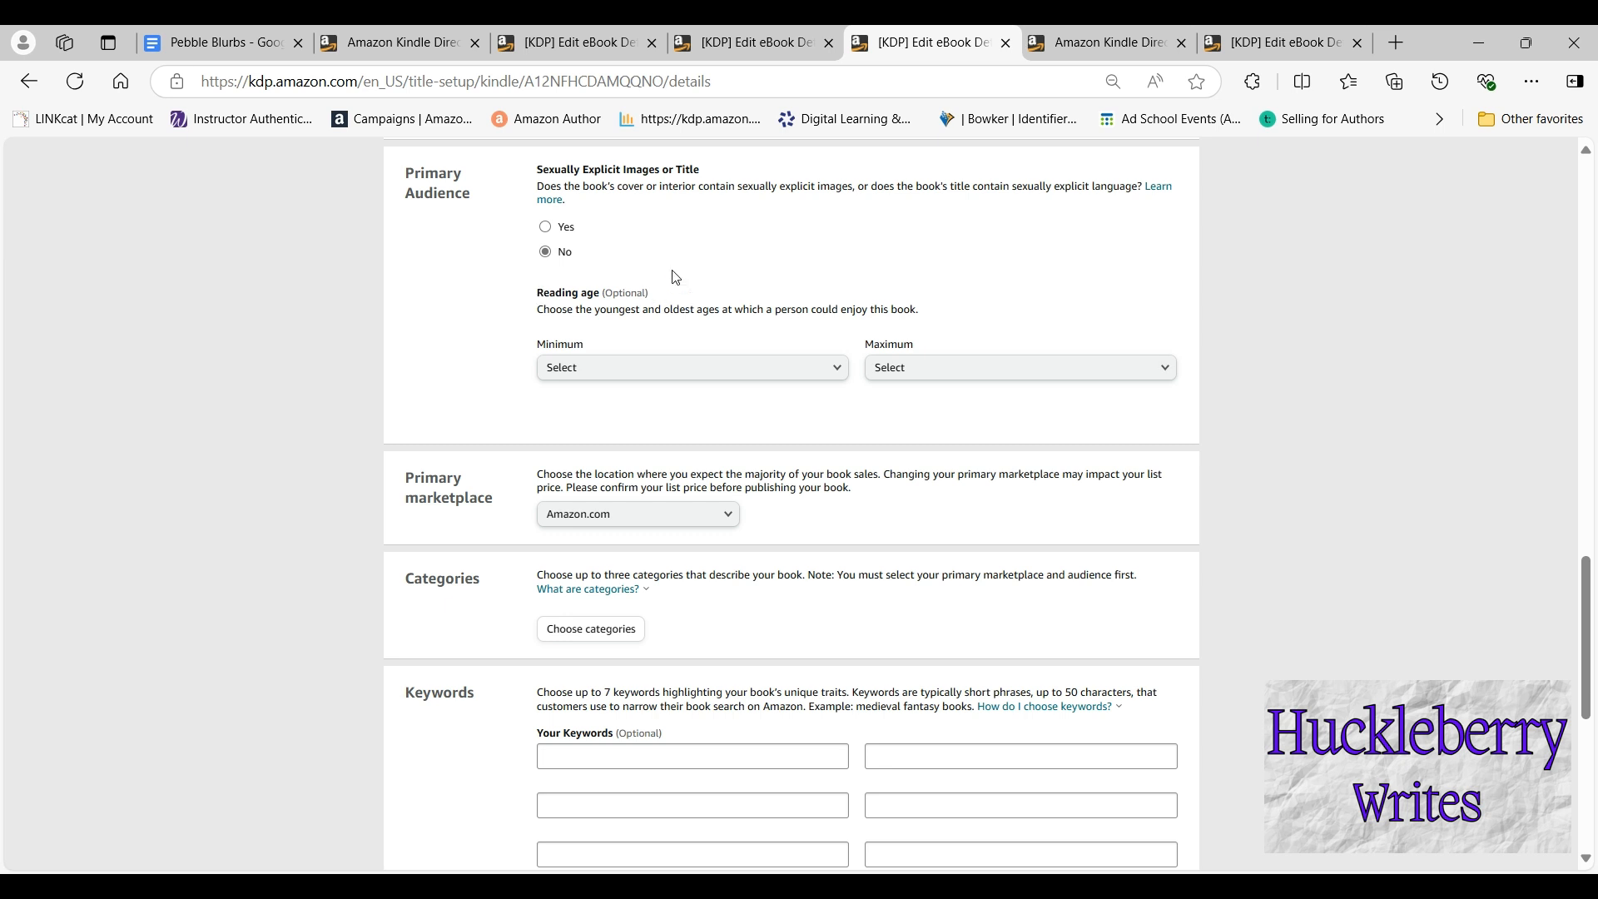
{"action": "left_click_drag", "start_coordinate": [537, 298], "coordinate": [1006, 313]}
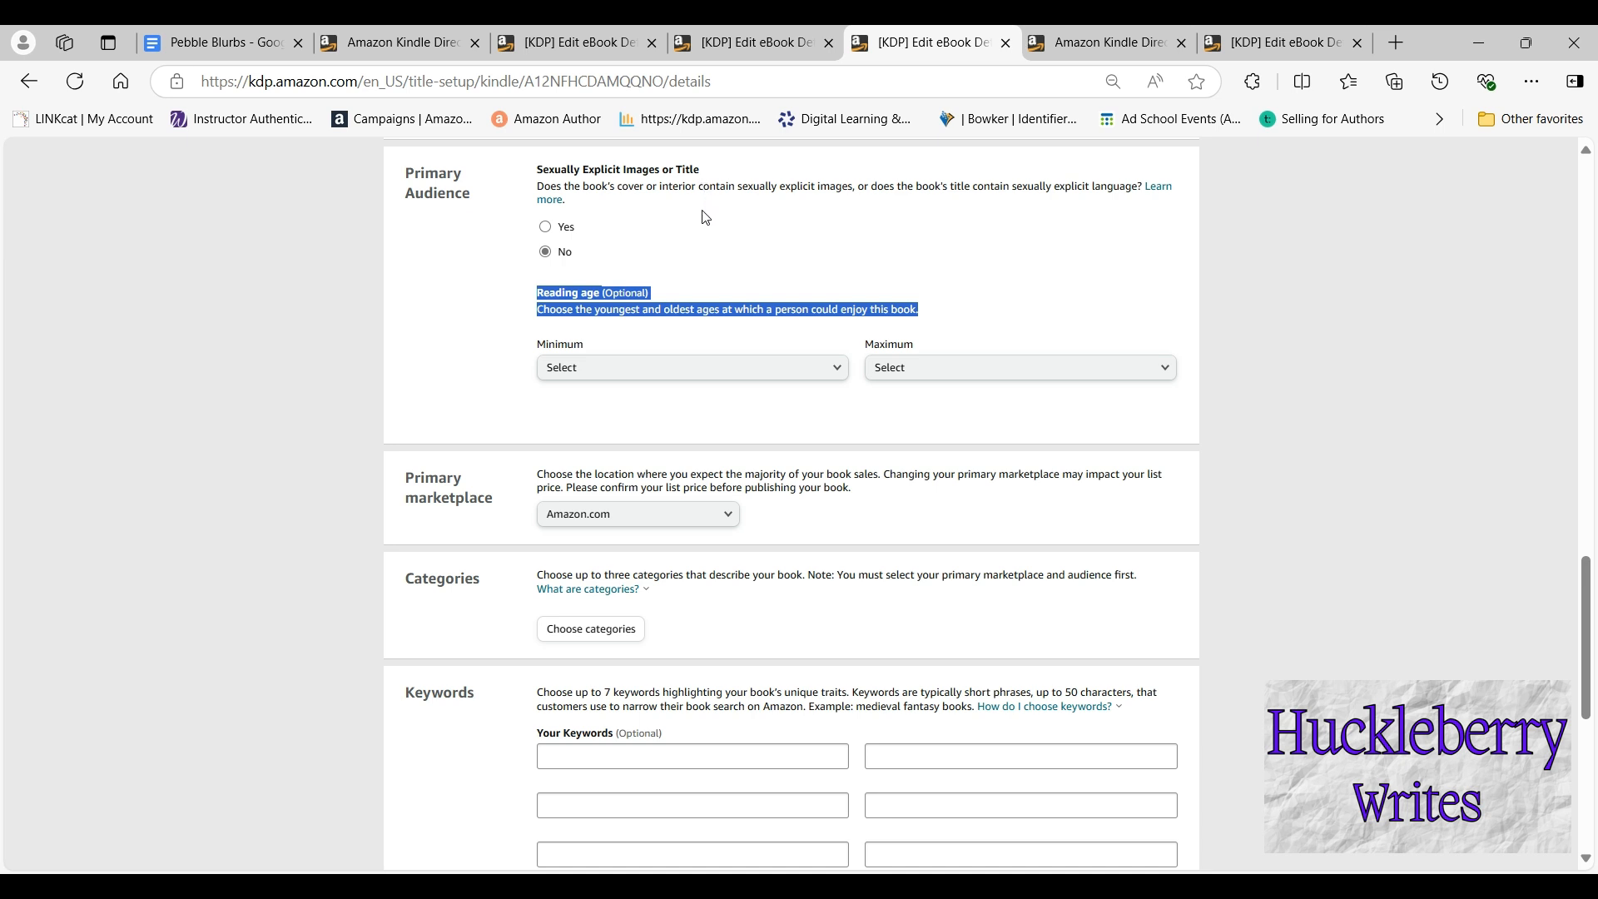
{"action": "left_click", "coordinate": [680, 223]}
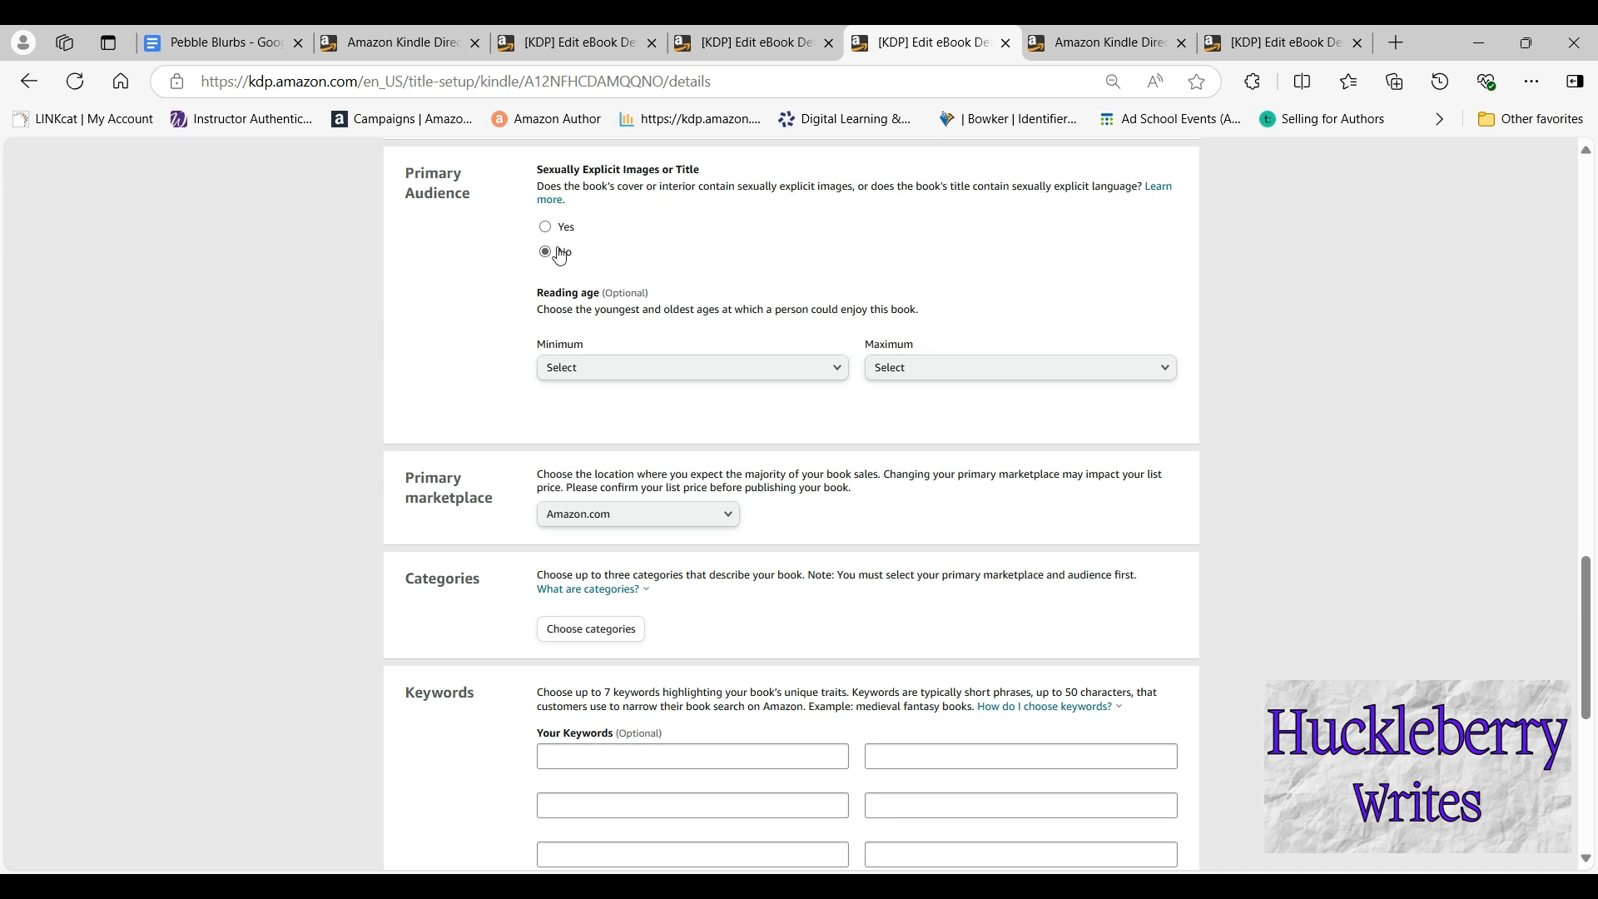
{"action": "left_click", "coordinate": [588, 375]}
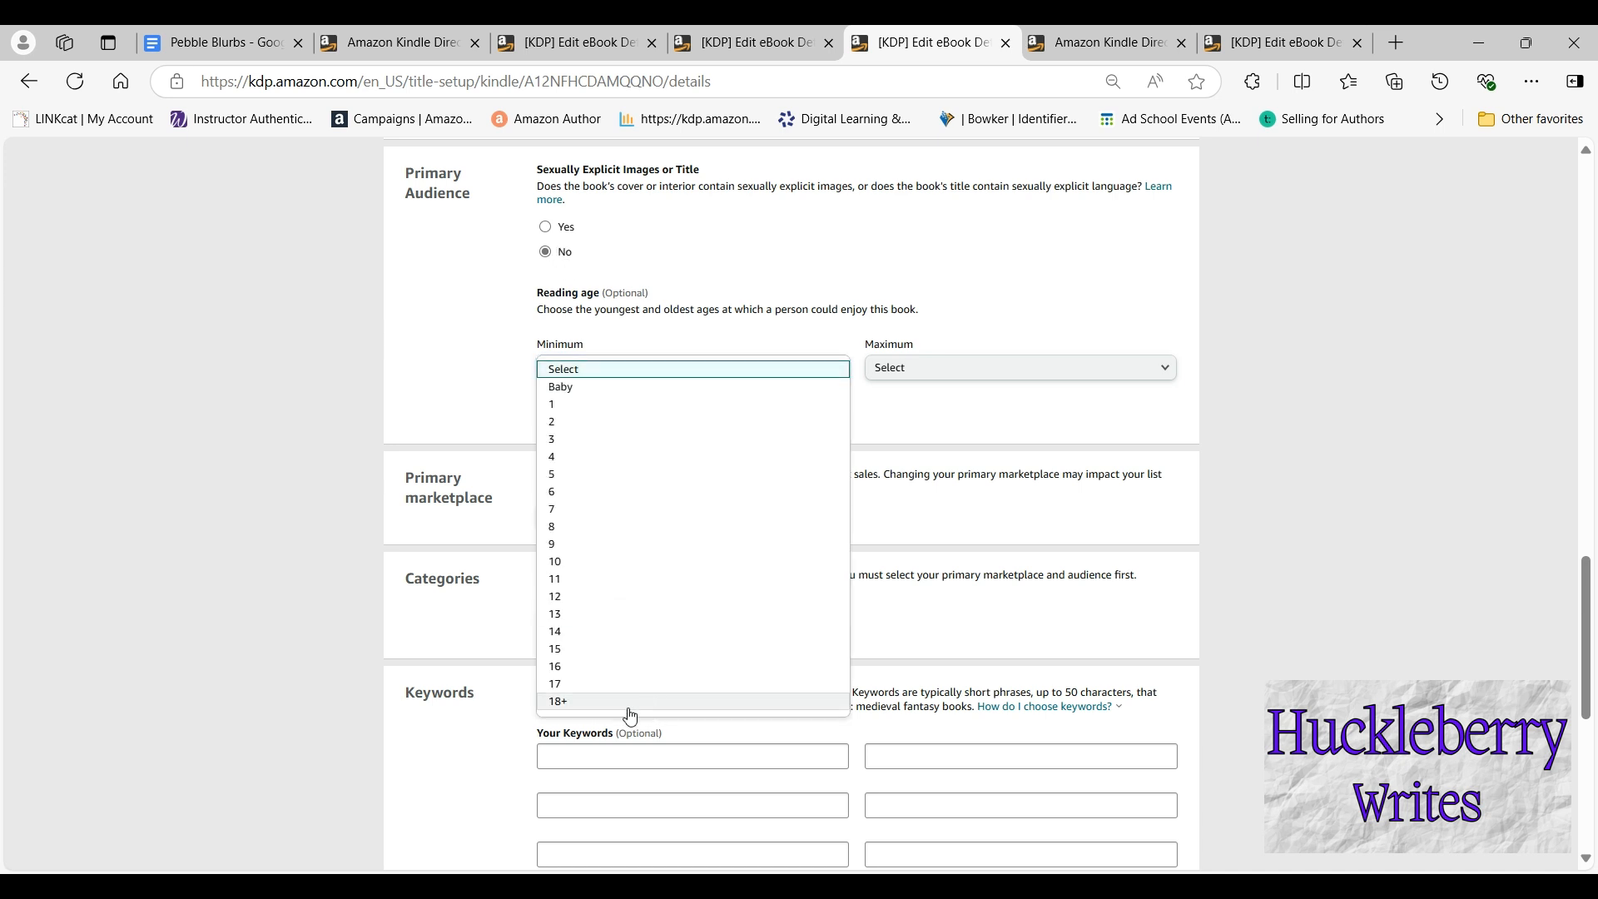
{"action": "left_click", "coordinate": [454, 304]}
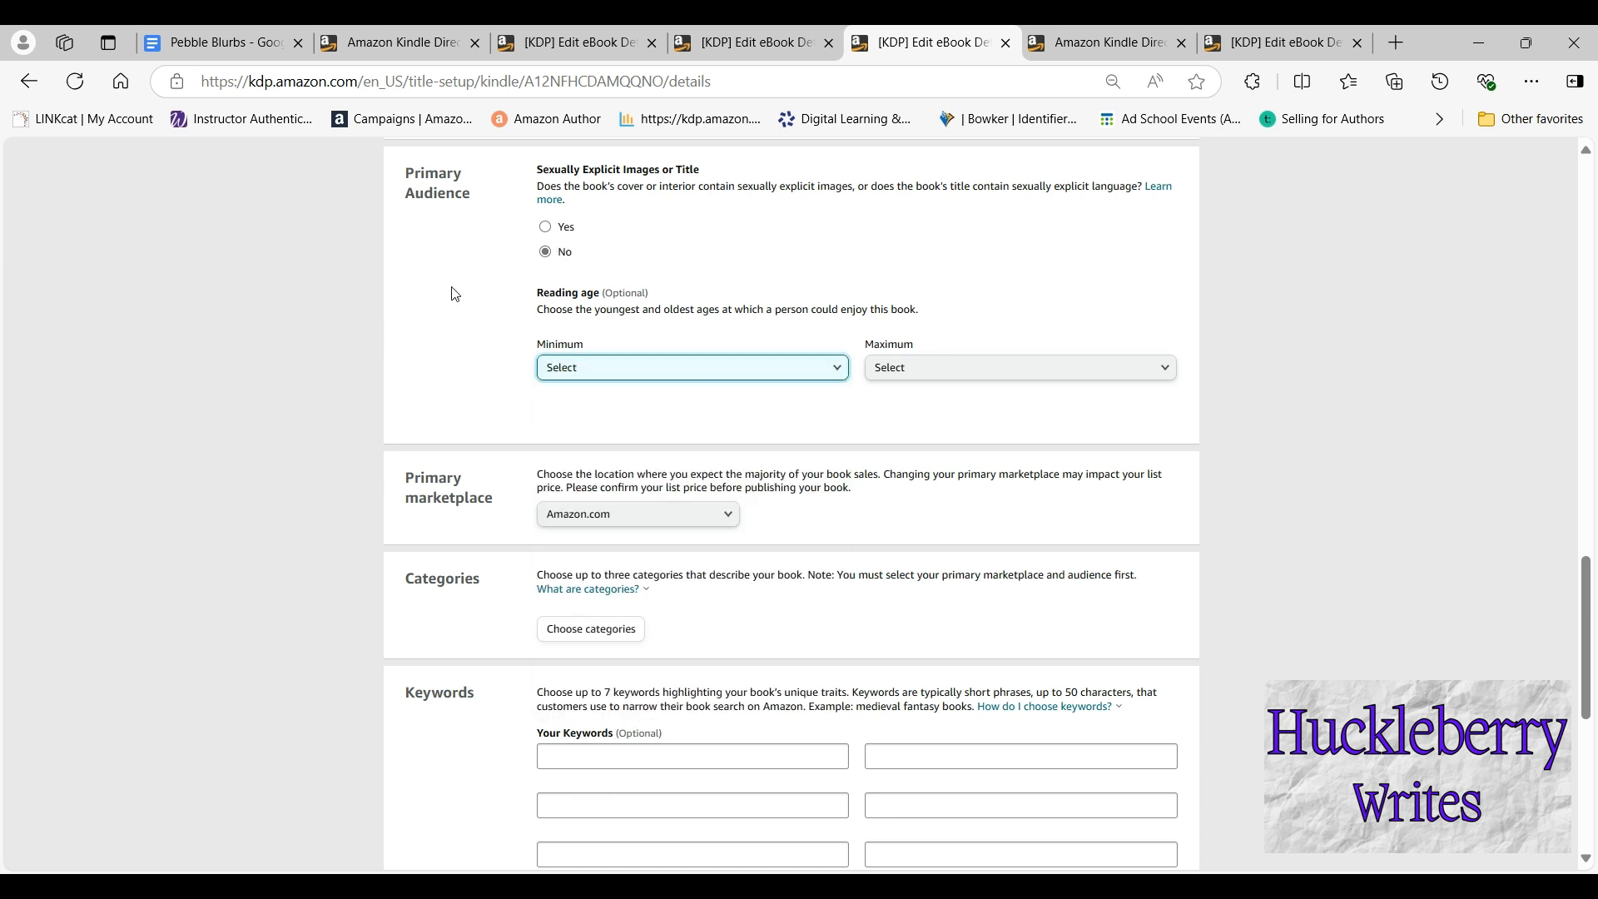
Check the reading age settings on the eBook details pages of the Ember Savita Chronicles book and Wolf Healer for comparison
{"action": "left_click", "coordinate": [564, 46]}
{"action": "scroll", "coordinate": [938, 506], "scroll_direction": "down", "scroll_amount": 2}
{"action": "scroll", "coordinate": [941, 506], "scroll_direction": "down", "scroll_amount": 12}
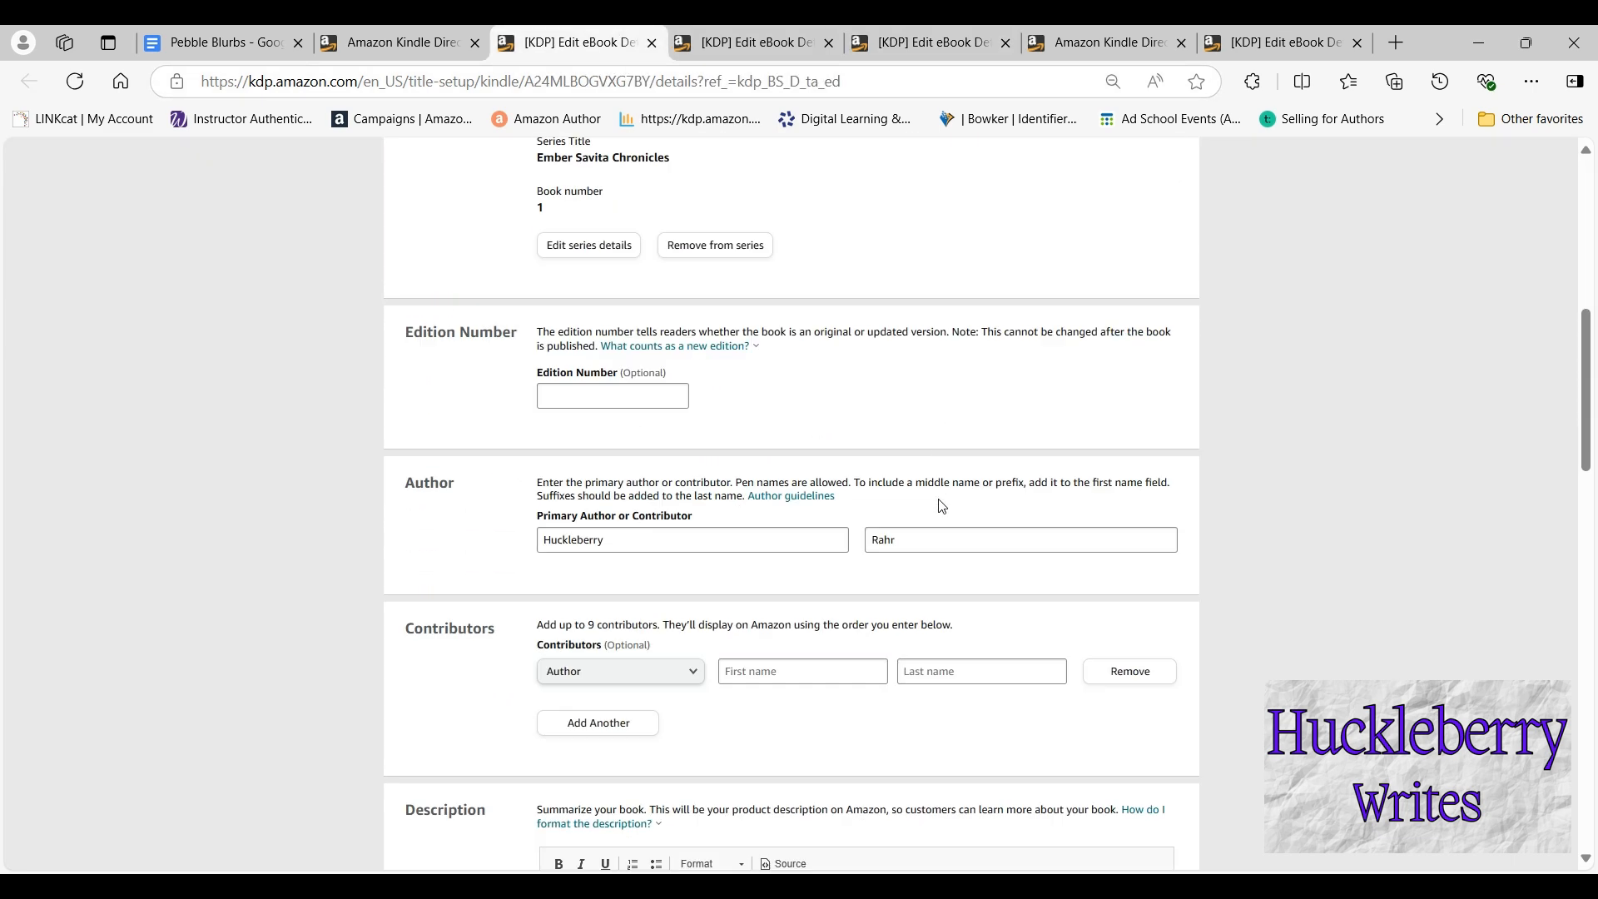
{"action": "scroll", "coordinate": [940, 499], "scroll_direction": "down", "scroll_amount": 4}
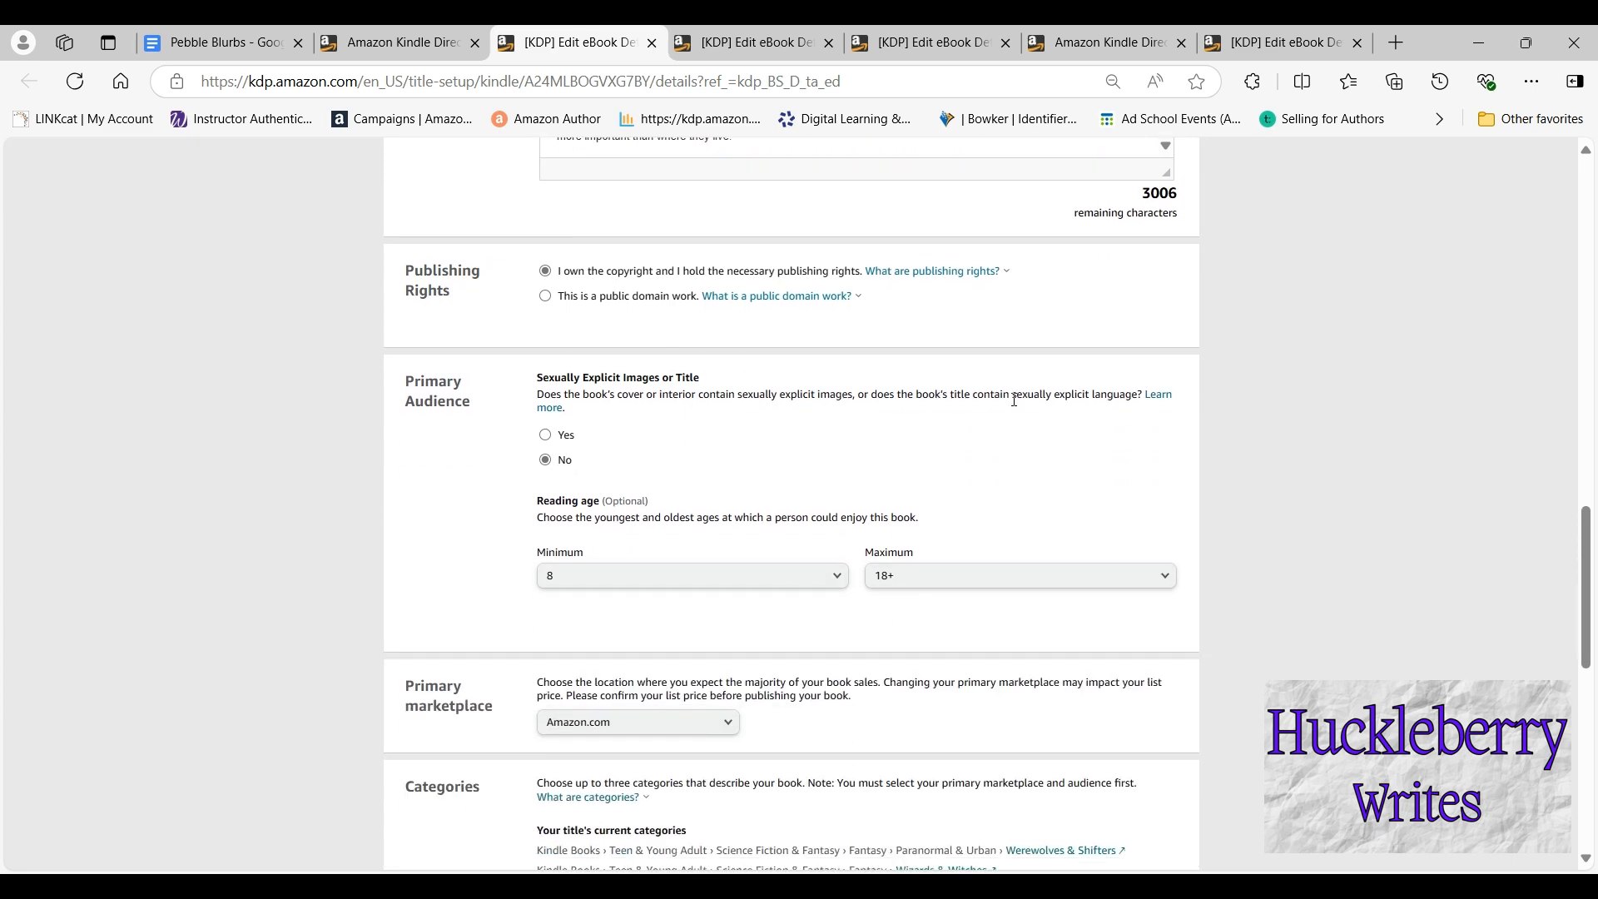
{"action": "left_click", "coordinate": [765, 43]}
{"action": "scroll", "coordinate": [1029, 505], "scroll_direction": "down", "scroll_amount": 5}
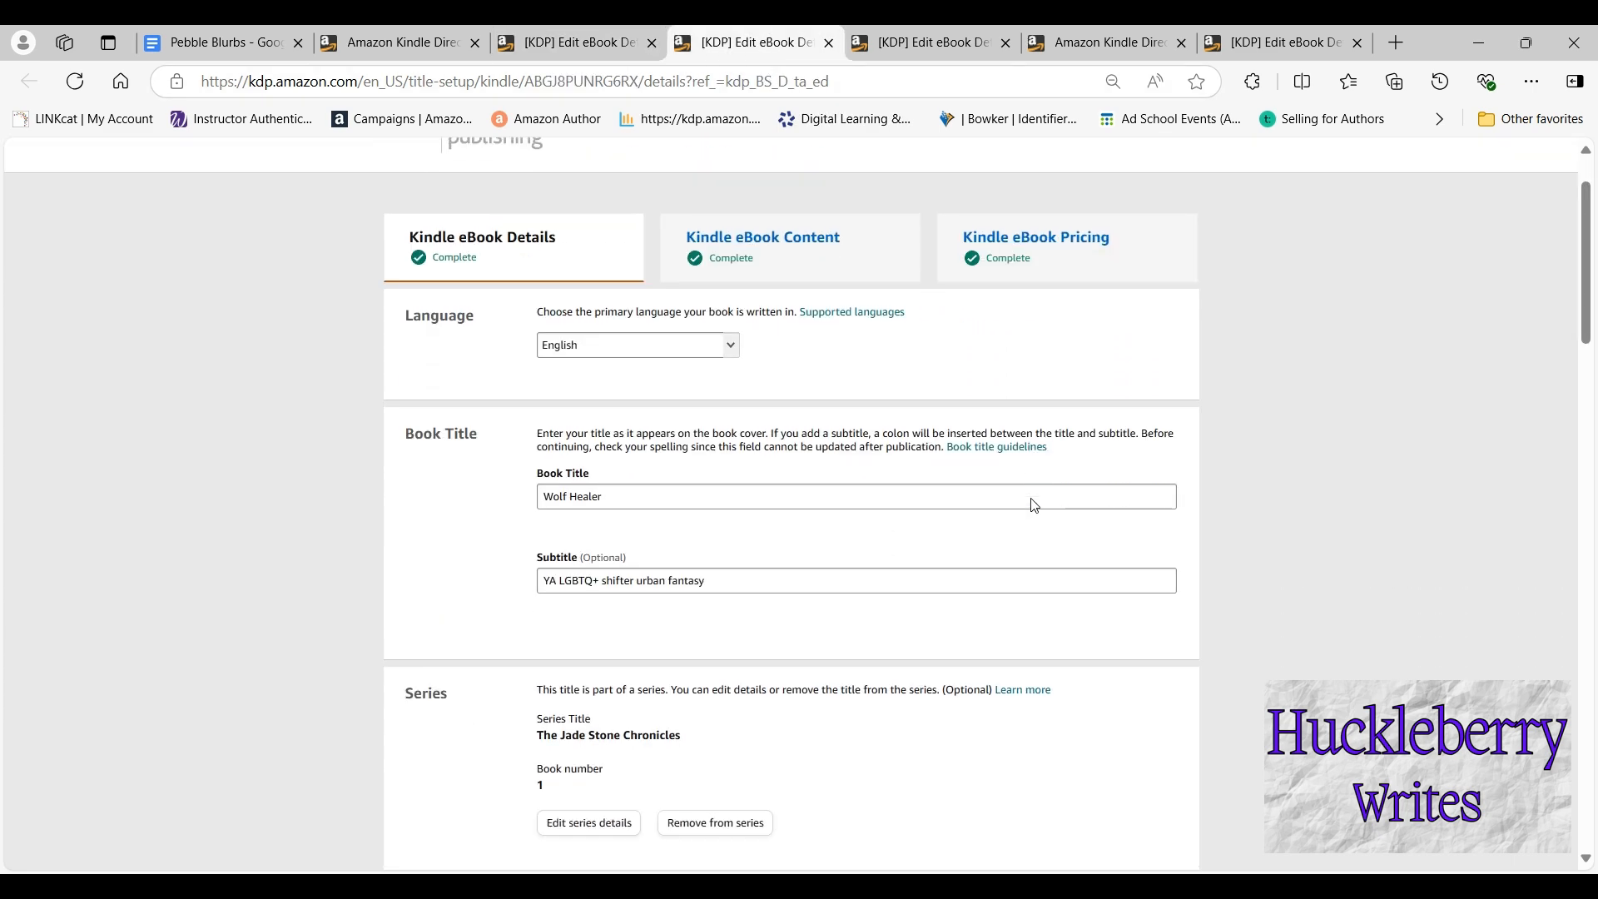
{"action": "scroll", "coordinate": [1024, 514], "scroll_direction": "down", "scroll_amount": 10}
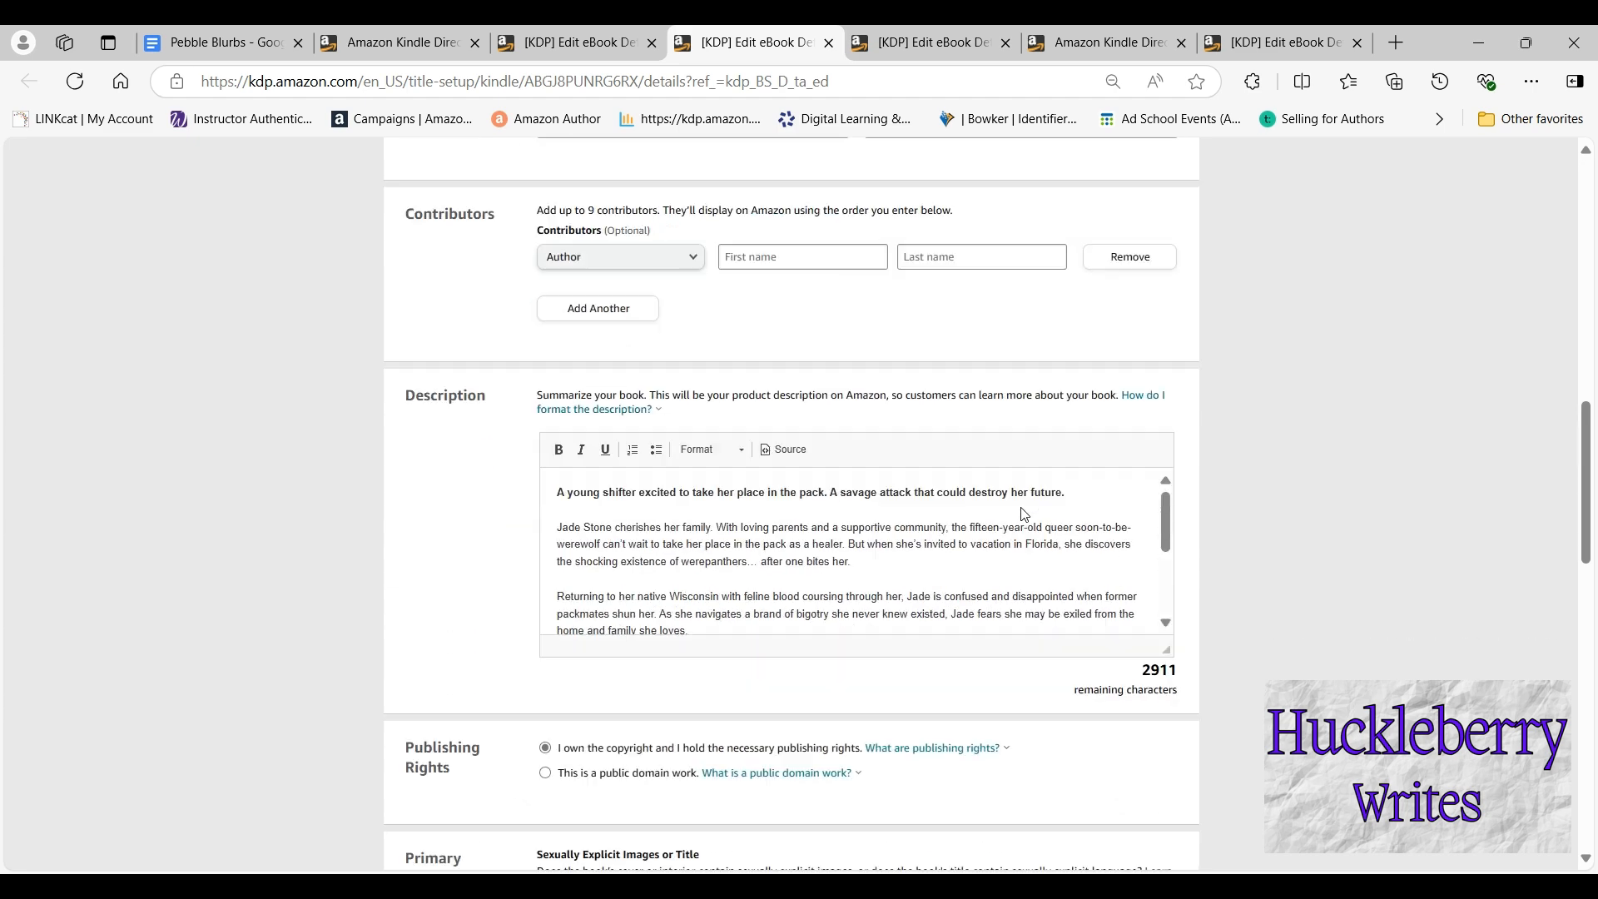
{"action": "scroll", "coordinate": [1025, 514], "scroll_direction": "down", "scroll_amount": 1}
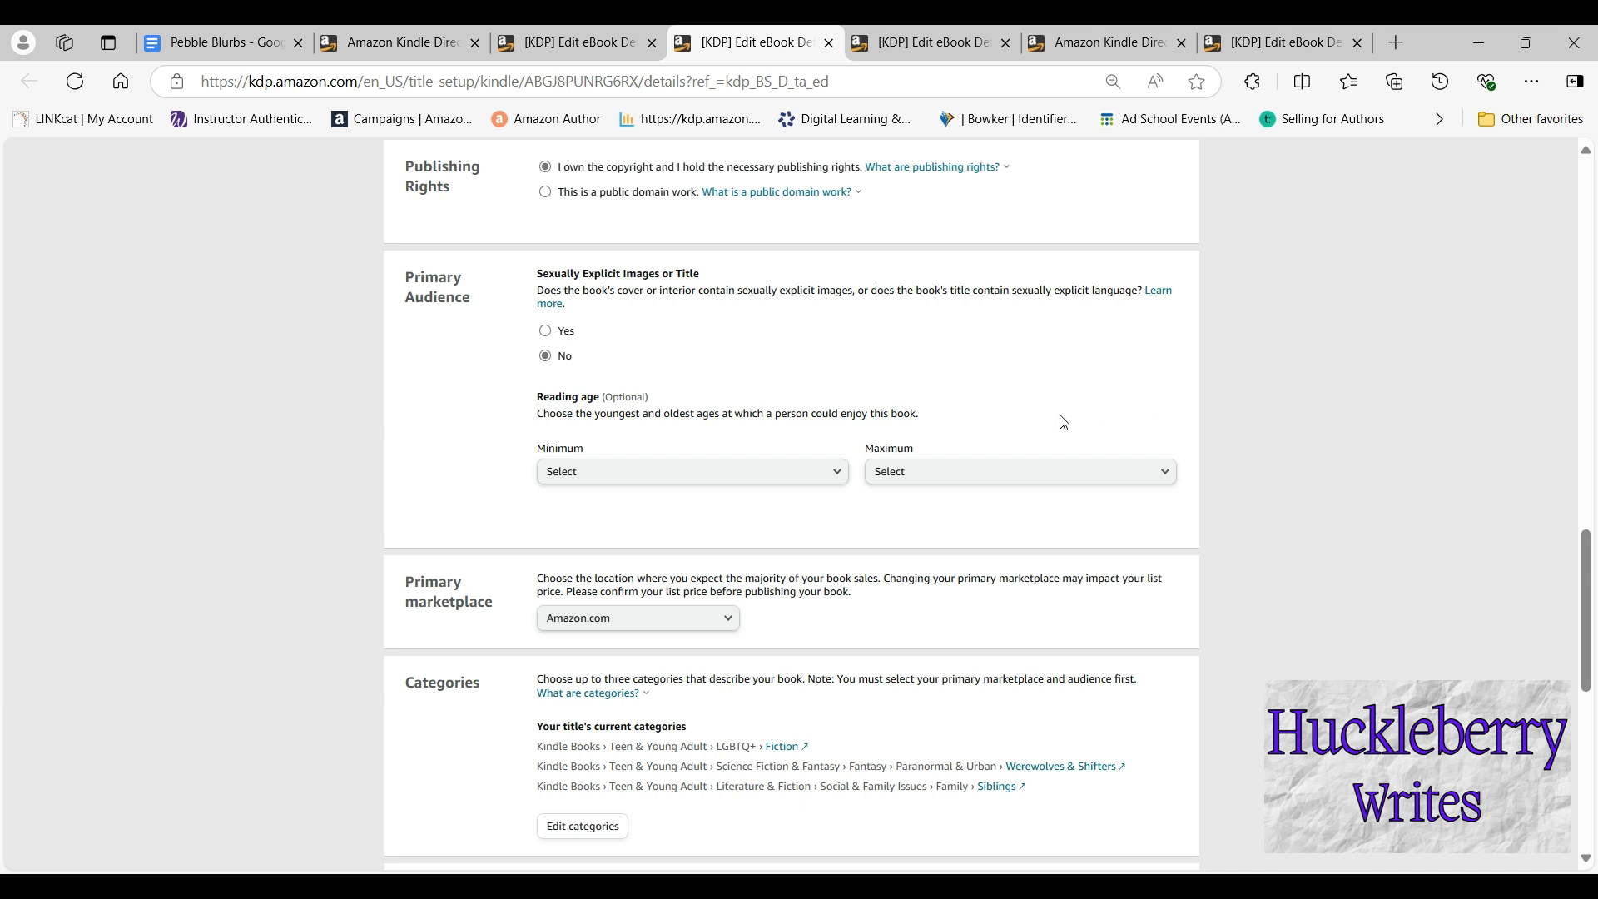
Return to the Xenagogue details, leave the reading age unset and Amazon.com as primary marketplace, and open the category selection
{"action": "left_click", "coordinate": [916, 42]}
{"action": "scroll", "coordinate": [1015, 391], "scroll_direction": "down", "scroll_amount": 1}
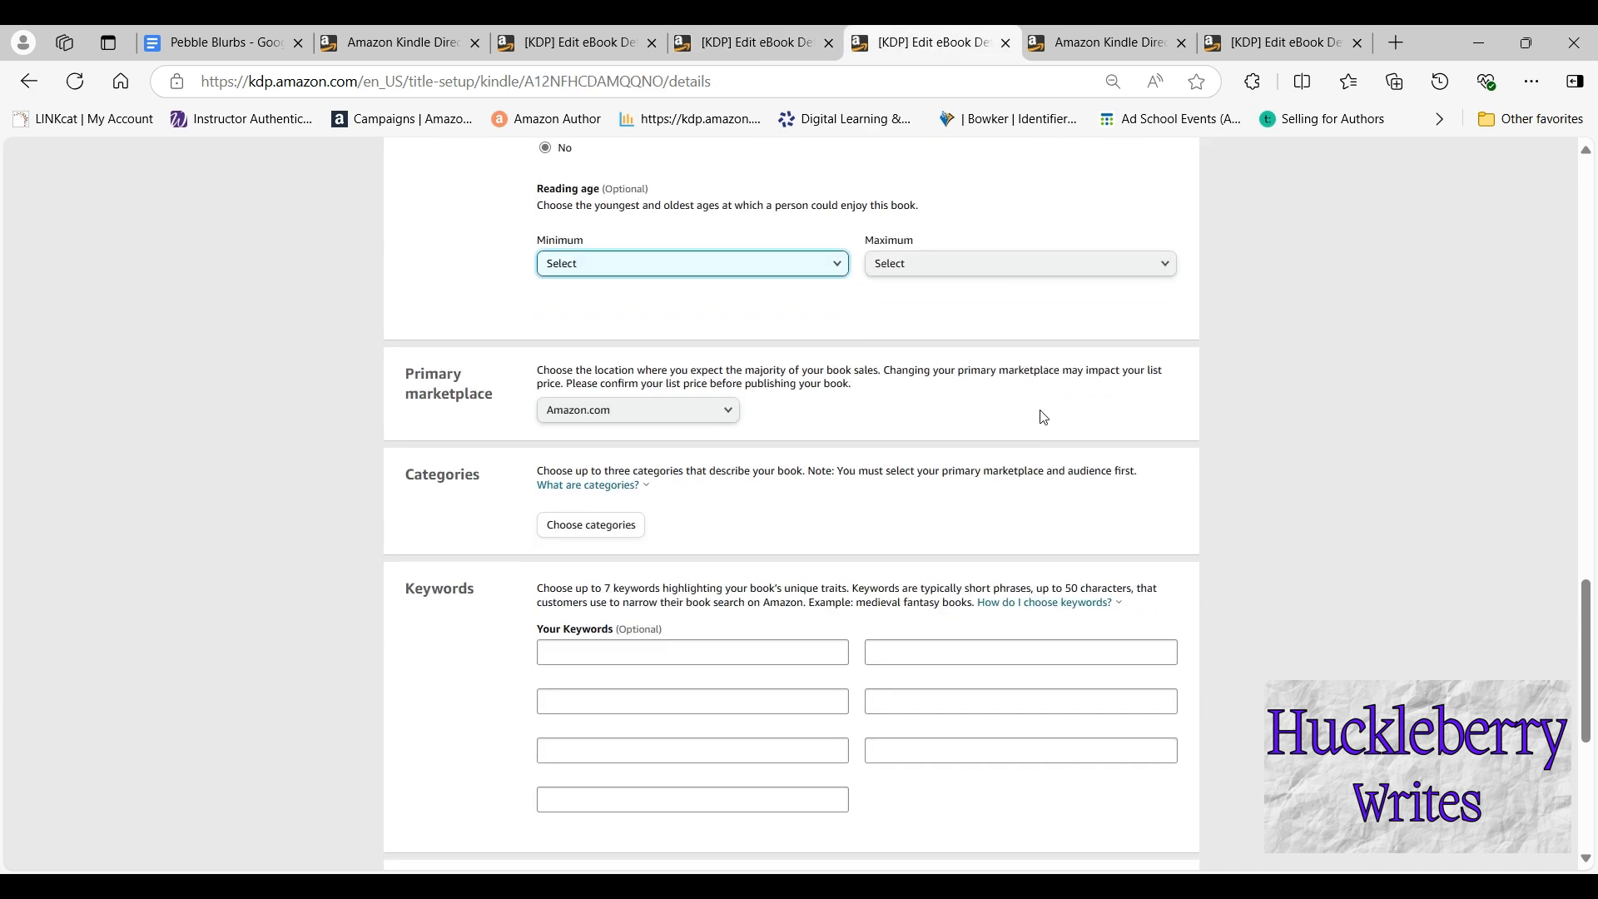
{"action": "scroll", "coordinate": [870, 429], "scroll_direction": "up", "scroll_amount": 2}
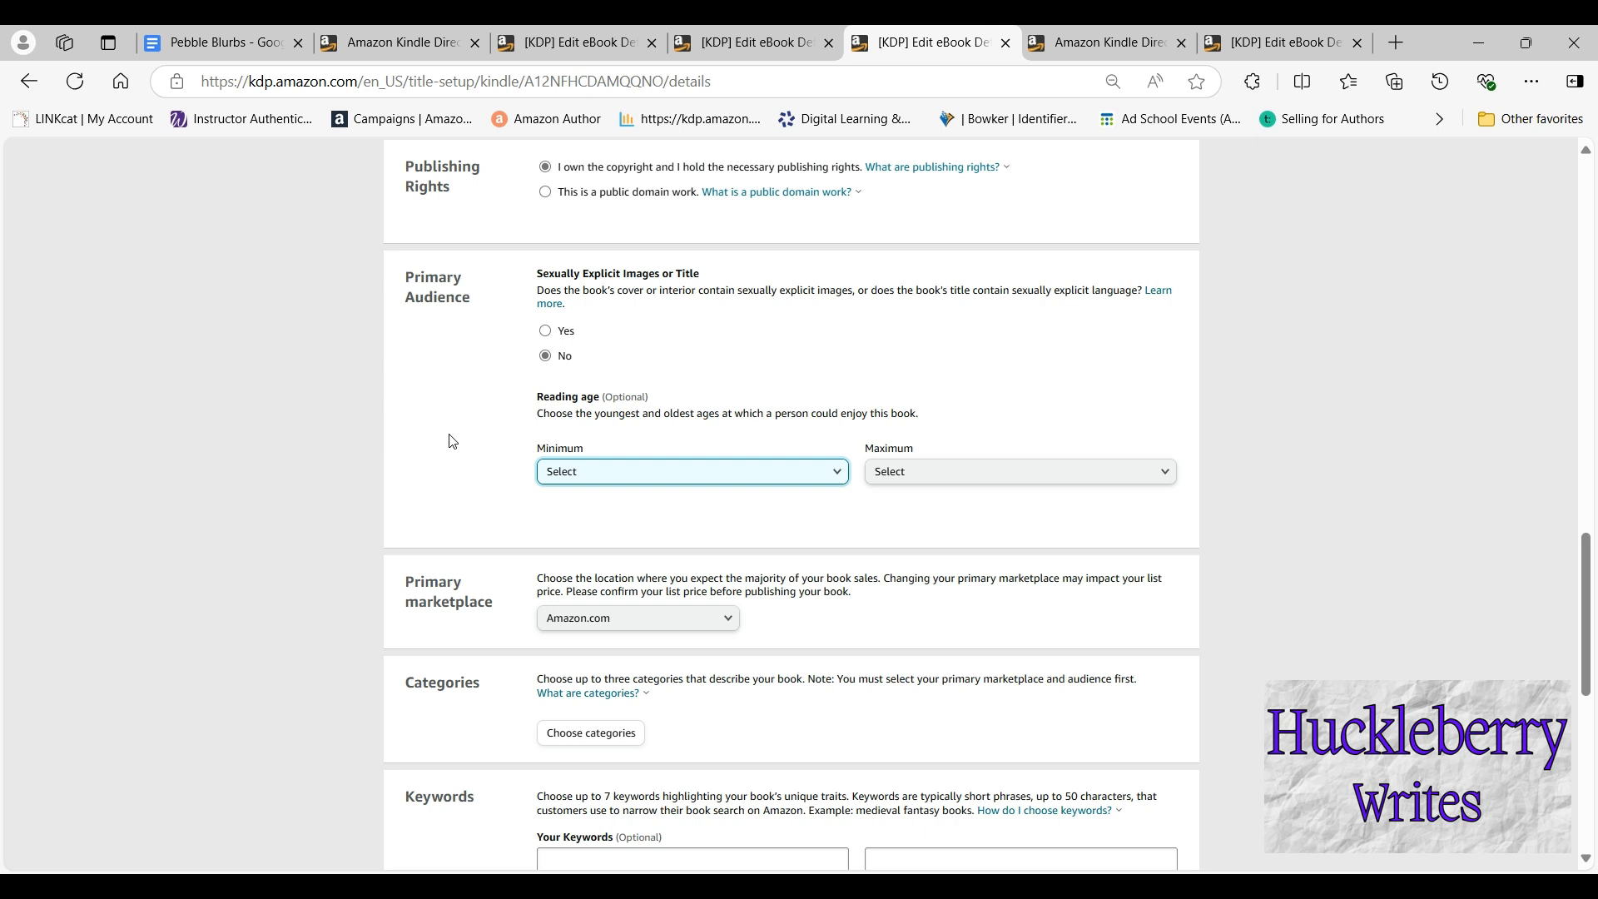
{"action": "scroll", "coordinate": [449, 441], "scroll_direction": "down", "scroll_amount": 3}
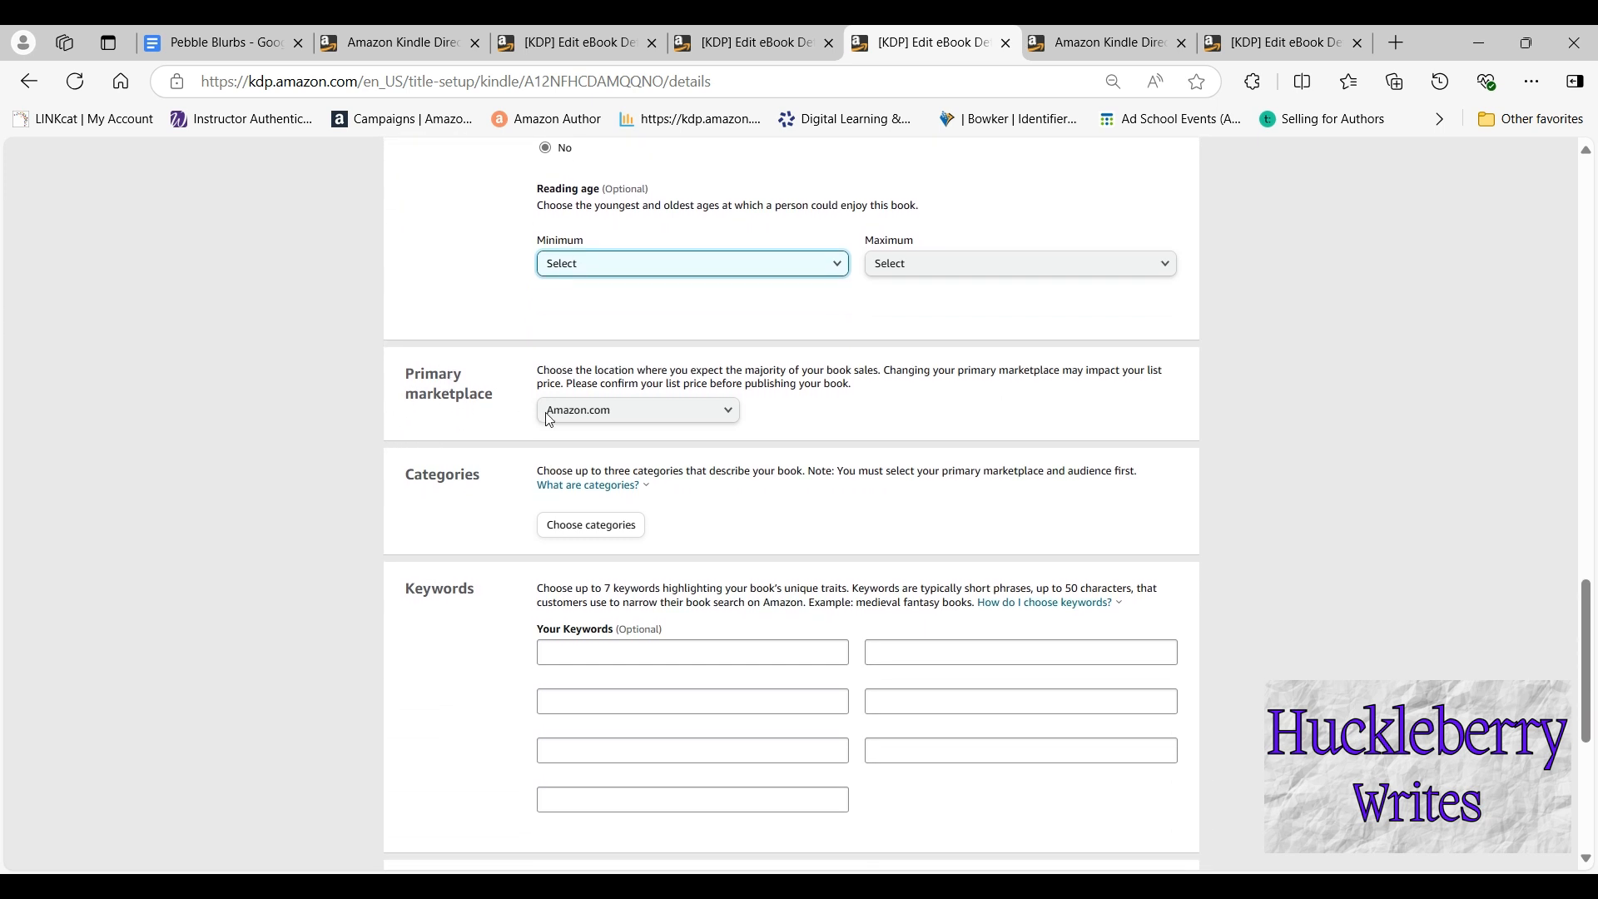
{"action": "scroll", "coordinate": [940, 416], "scroll_direction": "down", "scroll_amount": 1}
{"action": "scroll", "coordinate": [1019, 423], "scroll_direction": "down", "scroll_amount": 1}
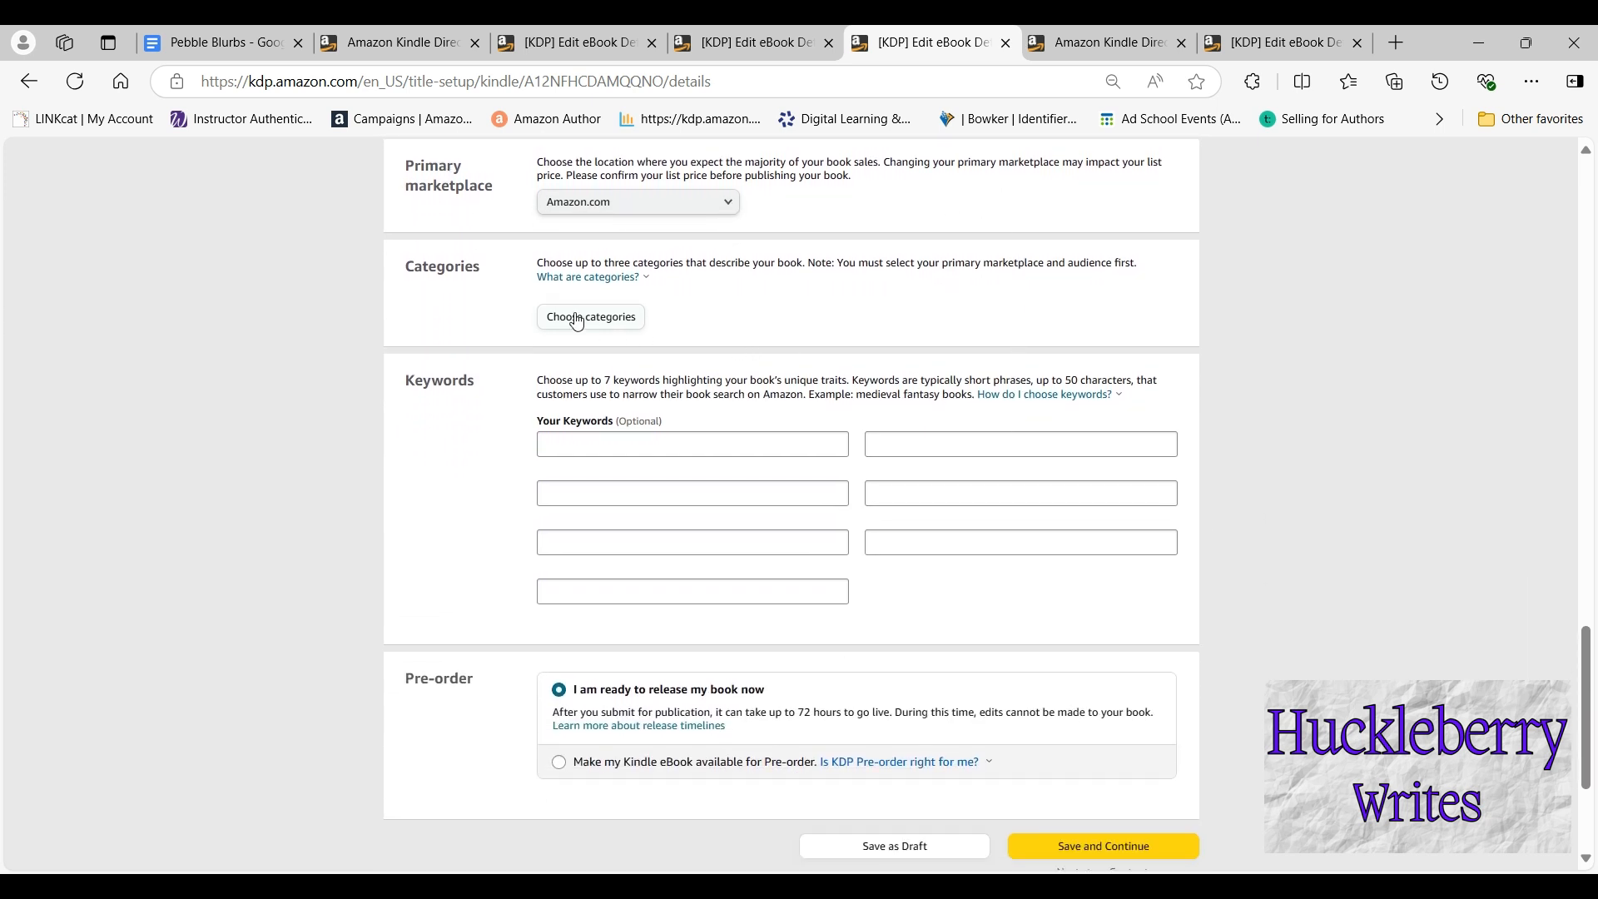
{"action": "left_click", "coordinate": [574, 321]}
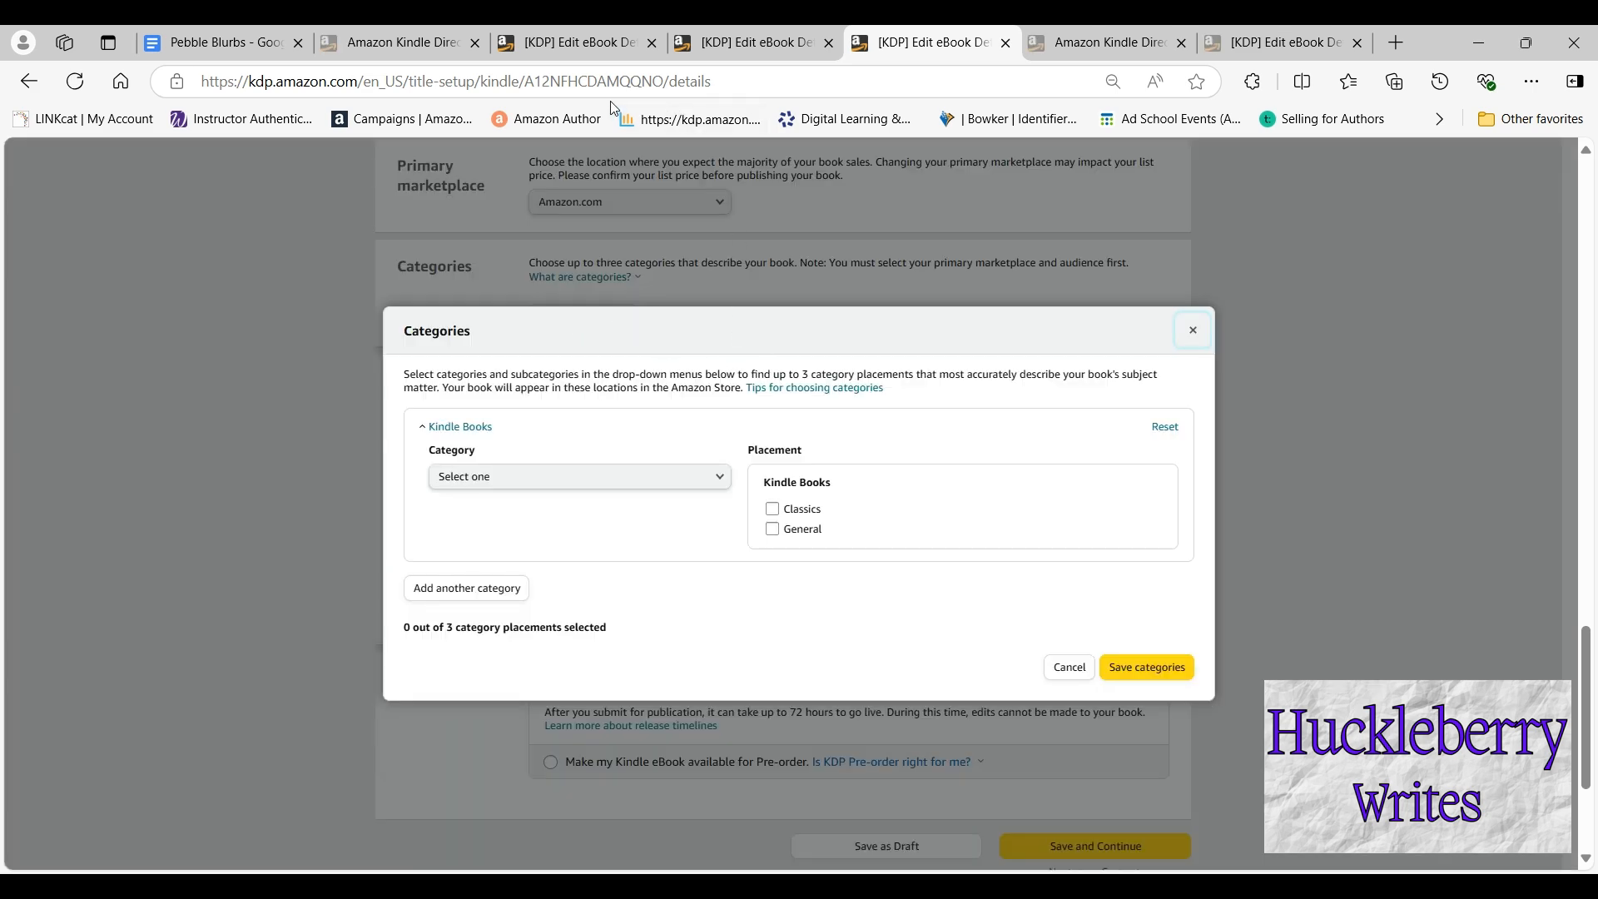
Check the categories and keywords on the eBook details pages of Veiled Phoenix and Wolf Healer for comparison
{"action": "left_click", "coordinate": [583, 42]}
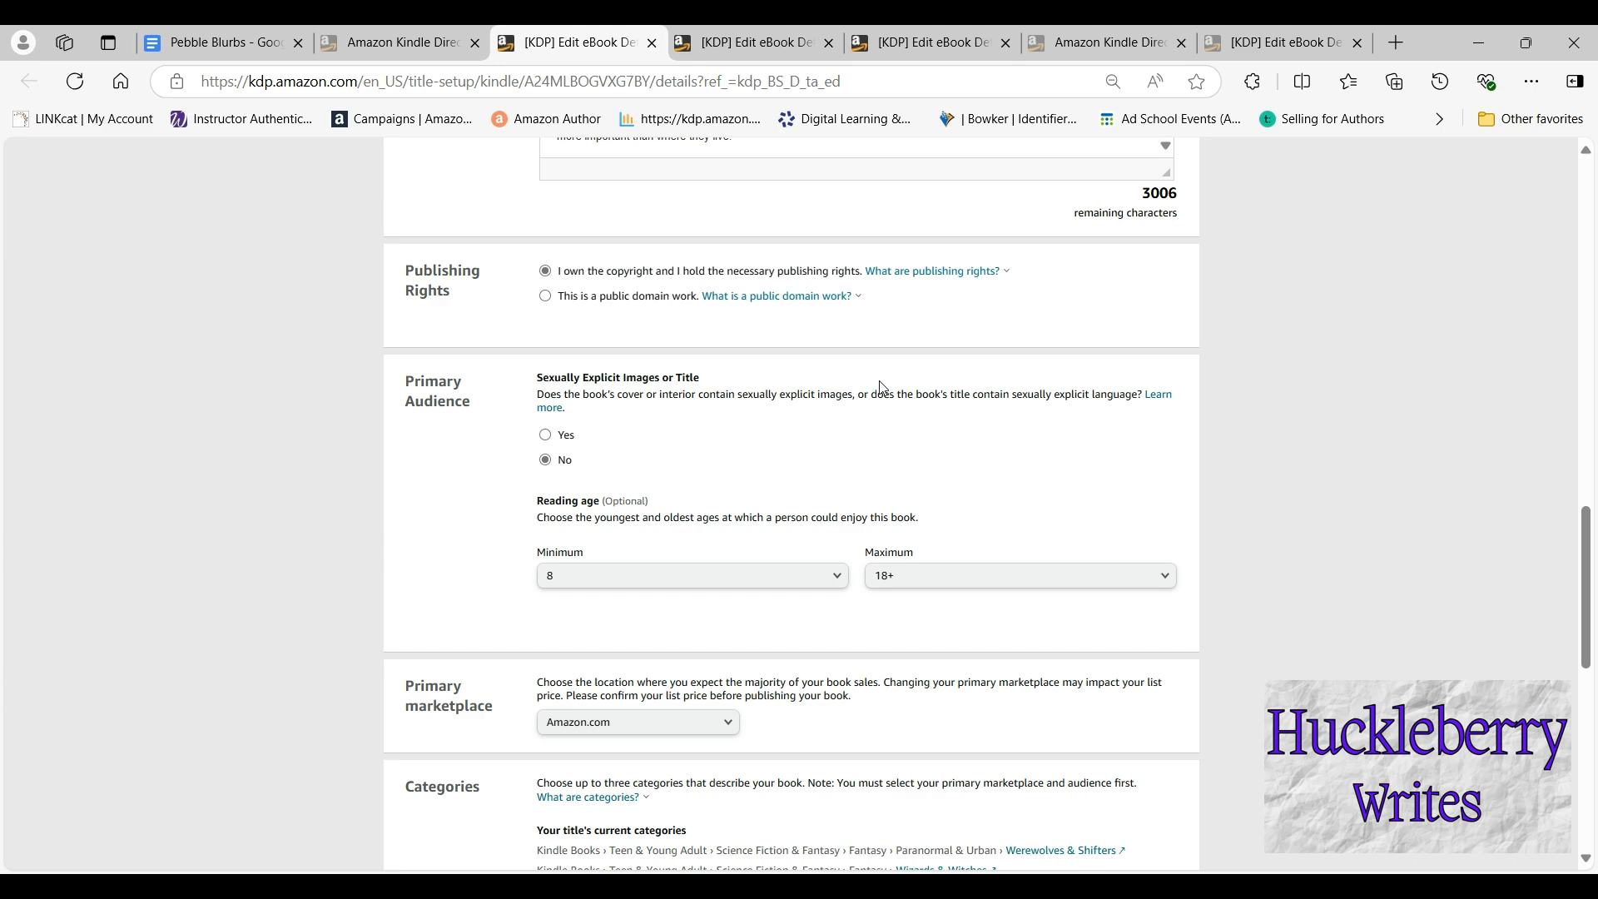
{"action": "scroll", "coordinate": [880, 391], "scroll_direction": "down", "scroll_amount": 5}
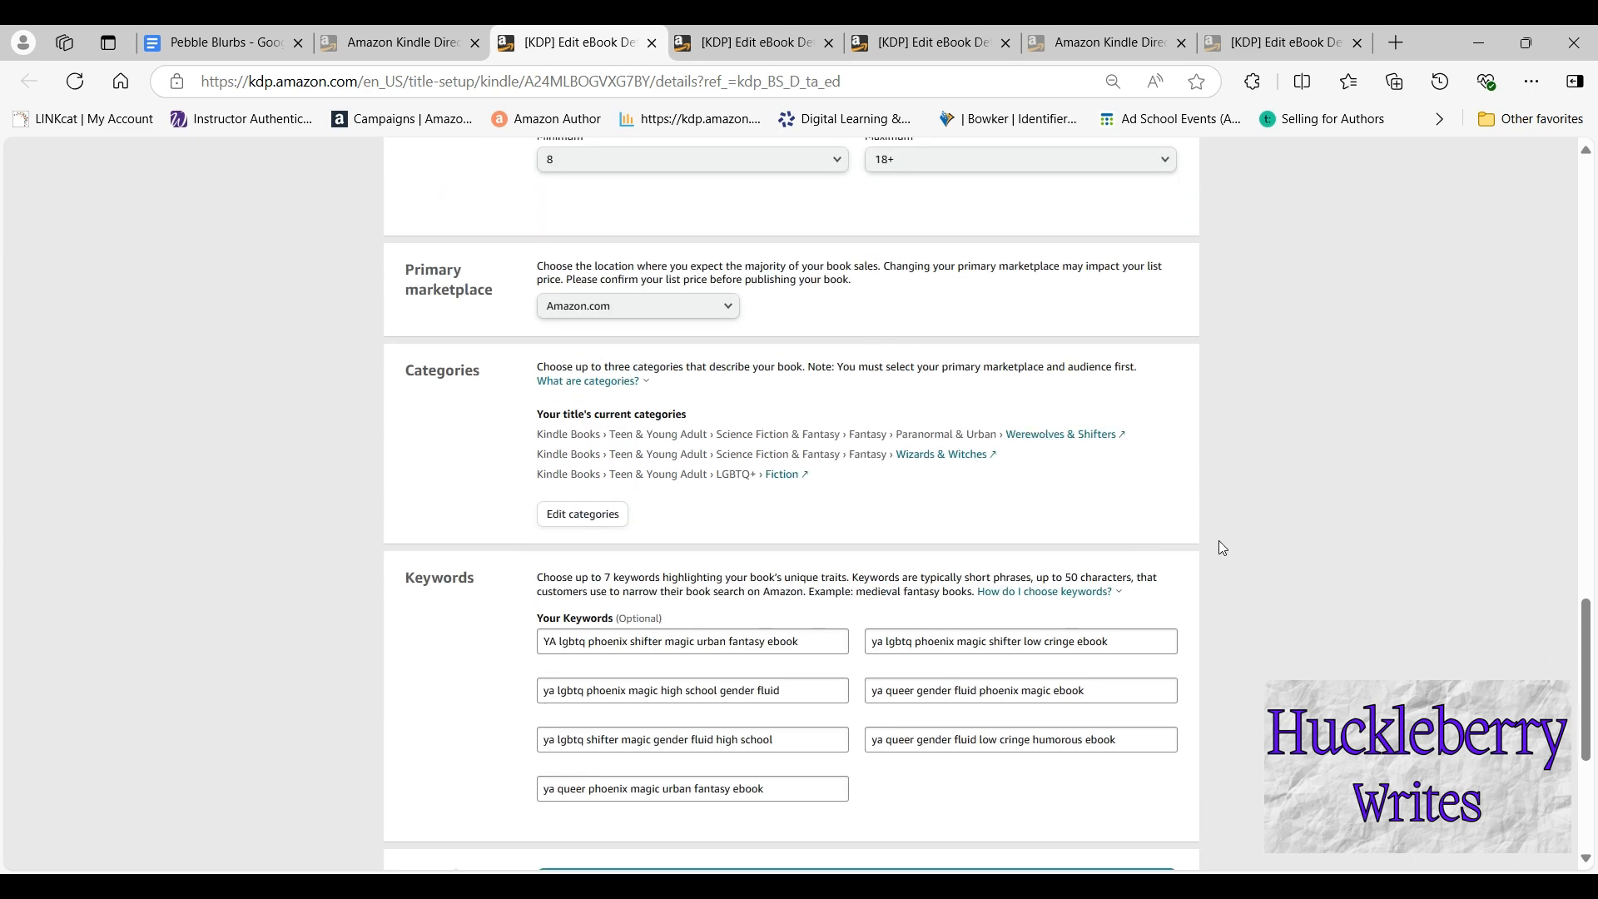
{"action": "scroll", "coordinate": [1219, 541], "scroll_direction": "up", "scroll_amount": 15}
{"action": "scroll", "coordinate": [1200, 542], "scroll_direction": "up", "scroll_amount": 10}
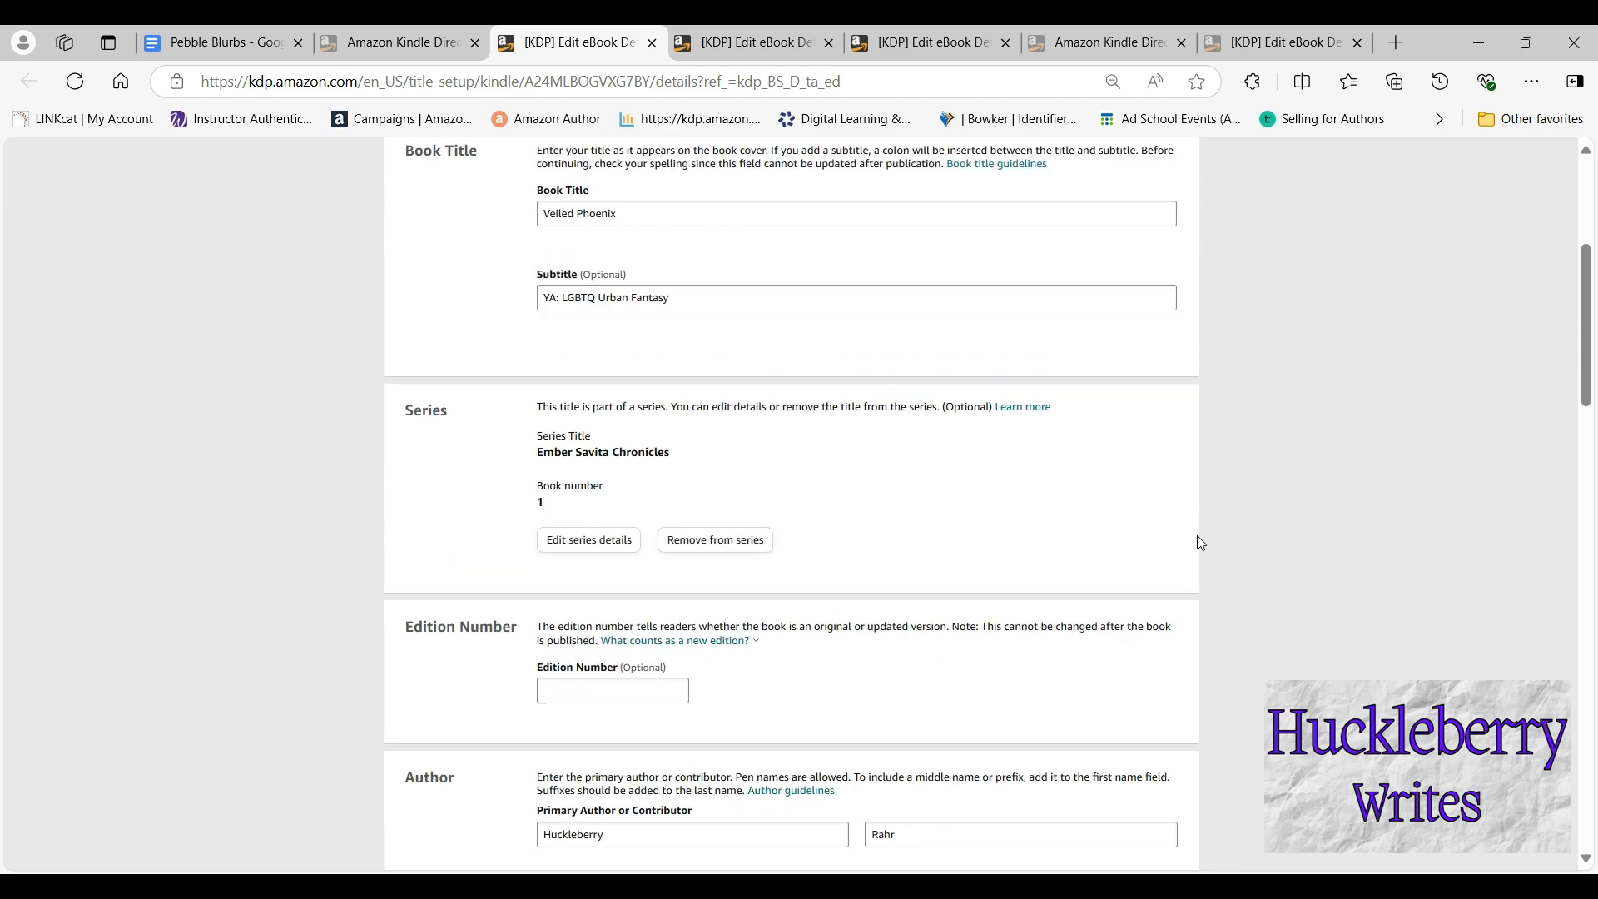
{"action": "scroll", "coordinate": [1198, 541], "scroll_direction": "down", "scroll_amount": 13}
{"action": "scroll", "coordinate": [1199, 541], "scroll_direction": "down", "scroll_amount": 10}
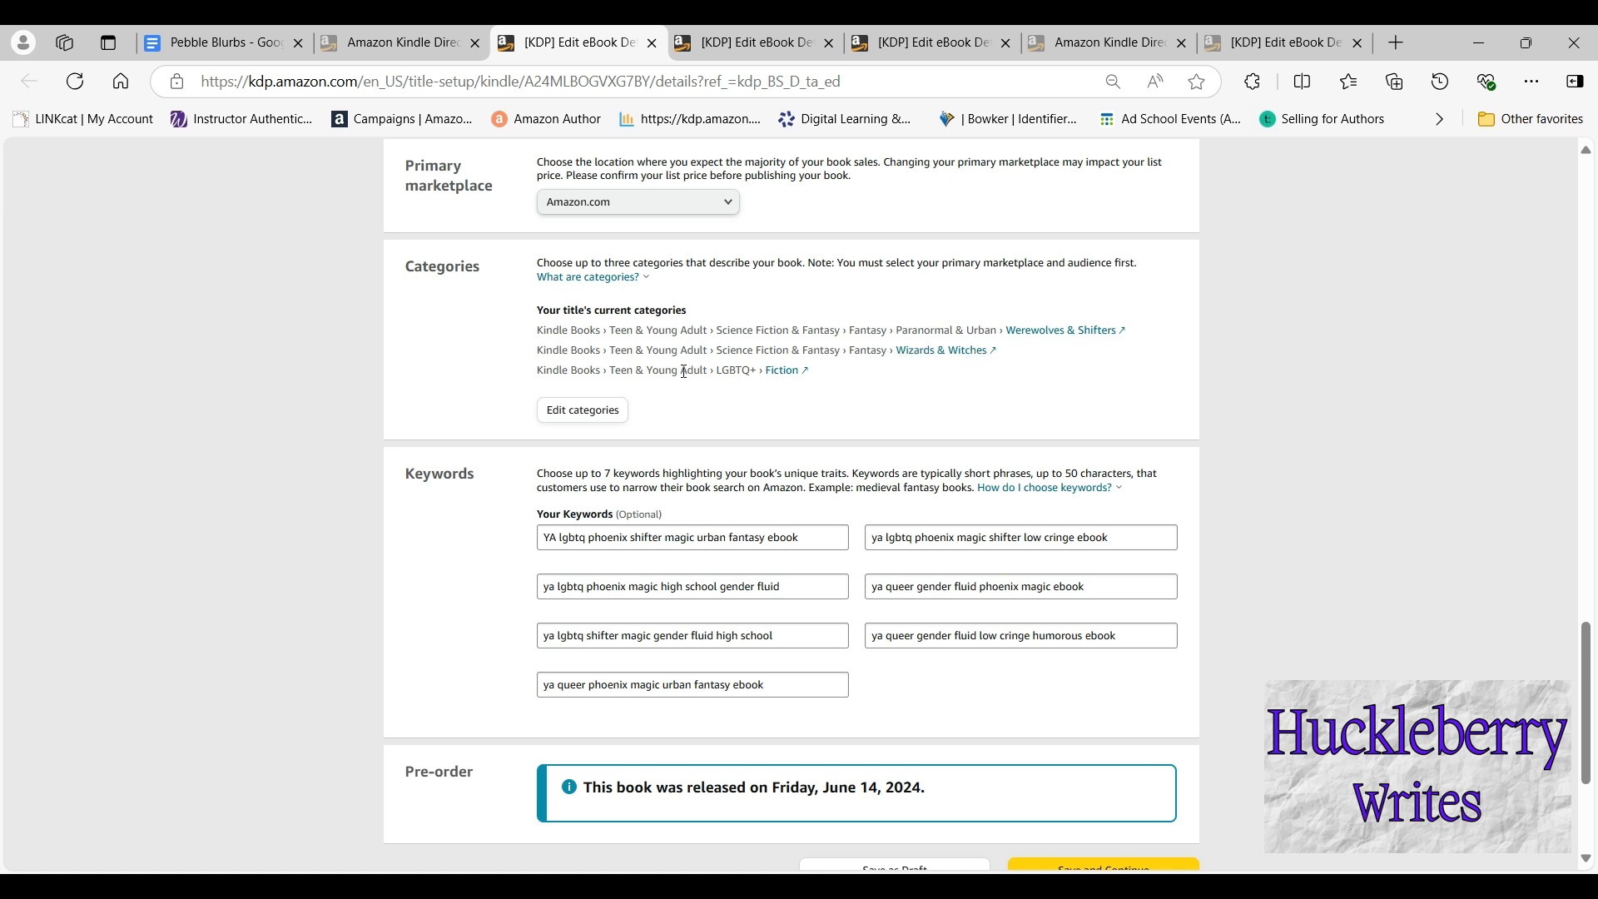
{"action": "left_click", "coordinate": [764, 40]}
{"action": "scroll", "coordinate": [912, 427], "scroll_direction": "down", "scroll_amount": 1}
{"action": "scroll", "coordinate": [911, 427], "scroll_direction": "down", "scroll_amount": 3}
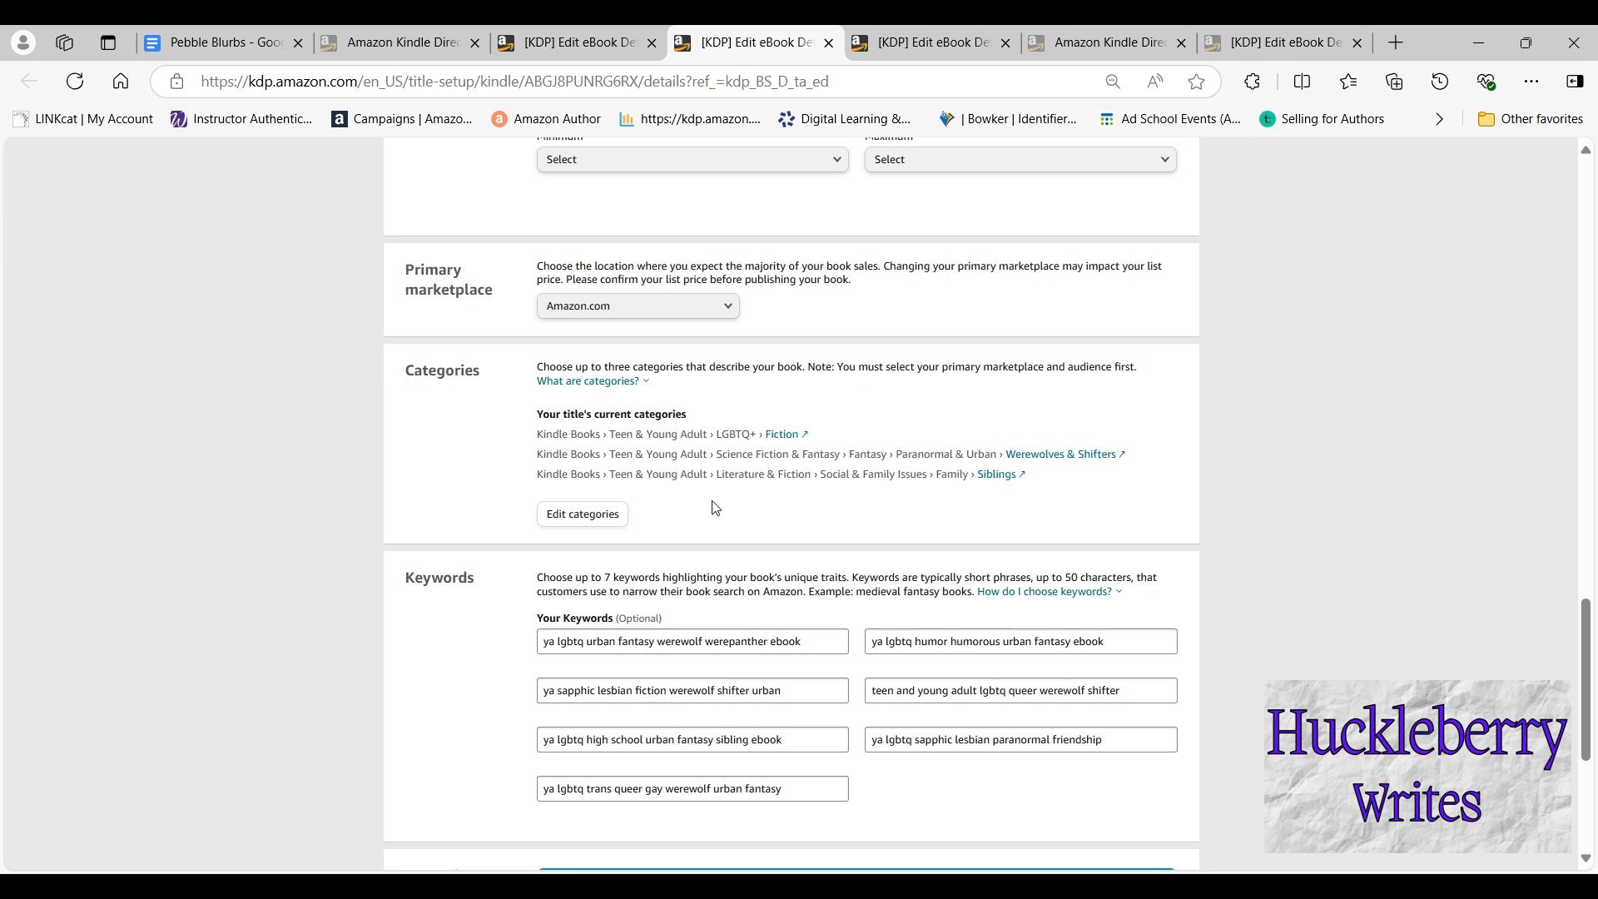
{"action": "scroll", "coordinate": [717, 503], "scroll_direction": "down", "scroll_amount": 1}
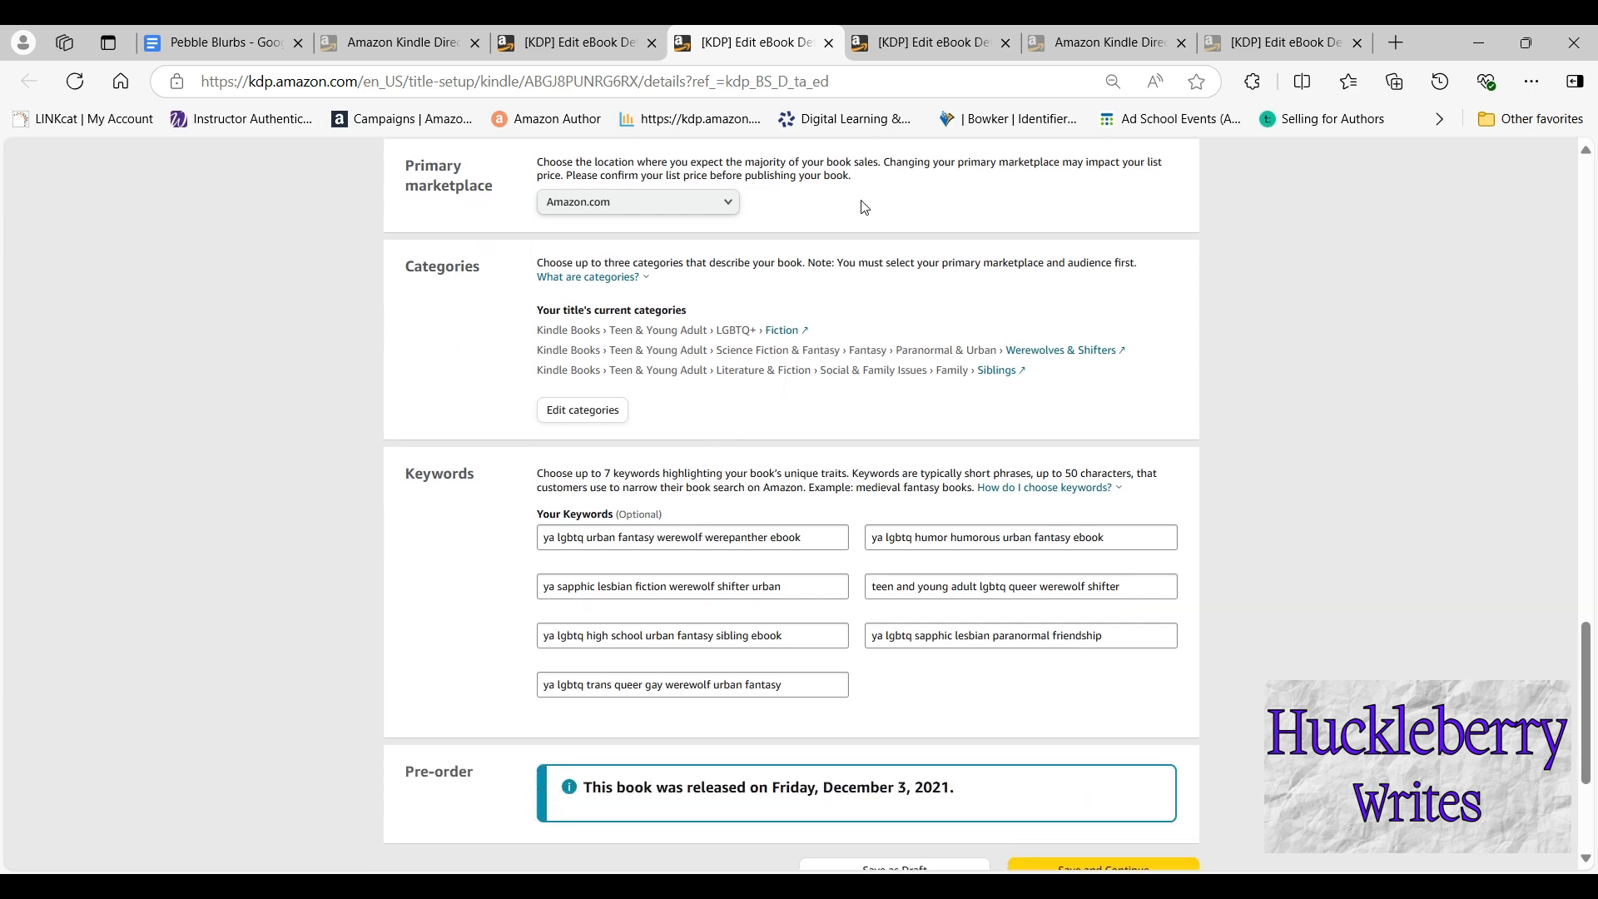
Return to Xenagogue and select the placement Teen & Young Adult > Science Fiction & Fantasy > Fantasy > Paranormal & Urban > Werewolves & Shifters
{"action": "left_click", "coordinate": [952, 35]}
{"action": "left_click", "coordinate": [580, 477]}
{"action": "scroll", "coordinate": [578, 524], "scroll_direction": "down", "scroll_amount": 5}
{"action": "left_click", "coordinate": [533, 796]}
{"action": "left_click", "coordinate": [574, 529]}
{"action": "scroll", "coordinate": [566, 329], "scroll_direction": "down", "scroll_amount": 4}
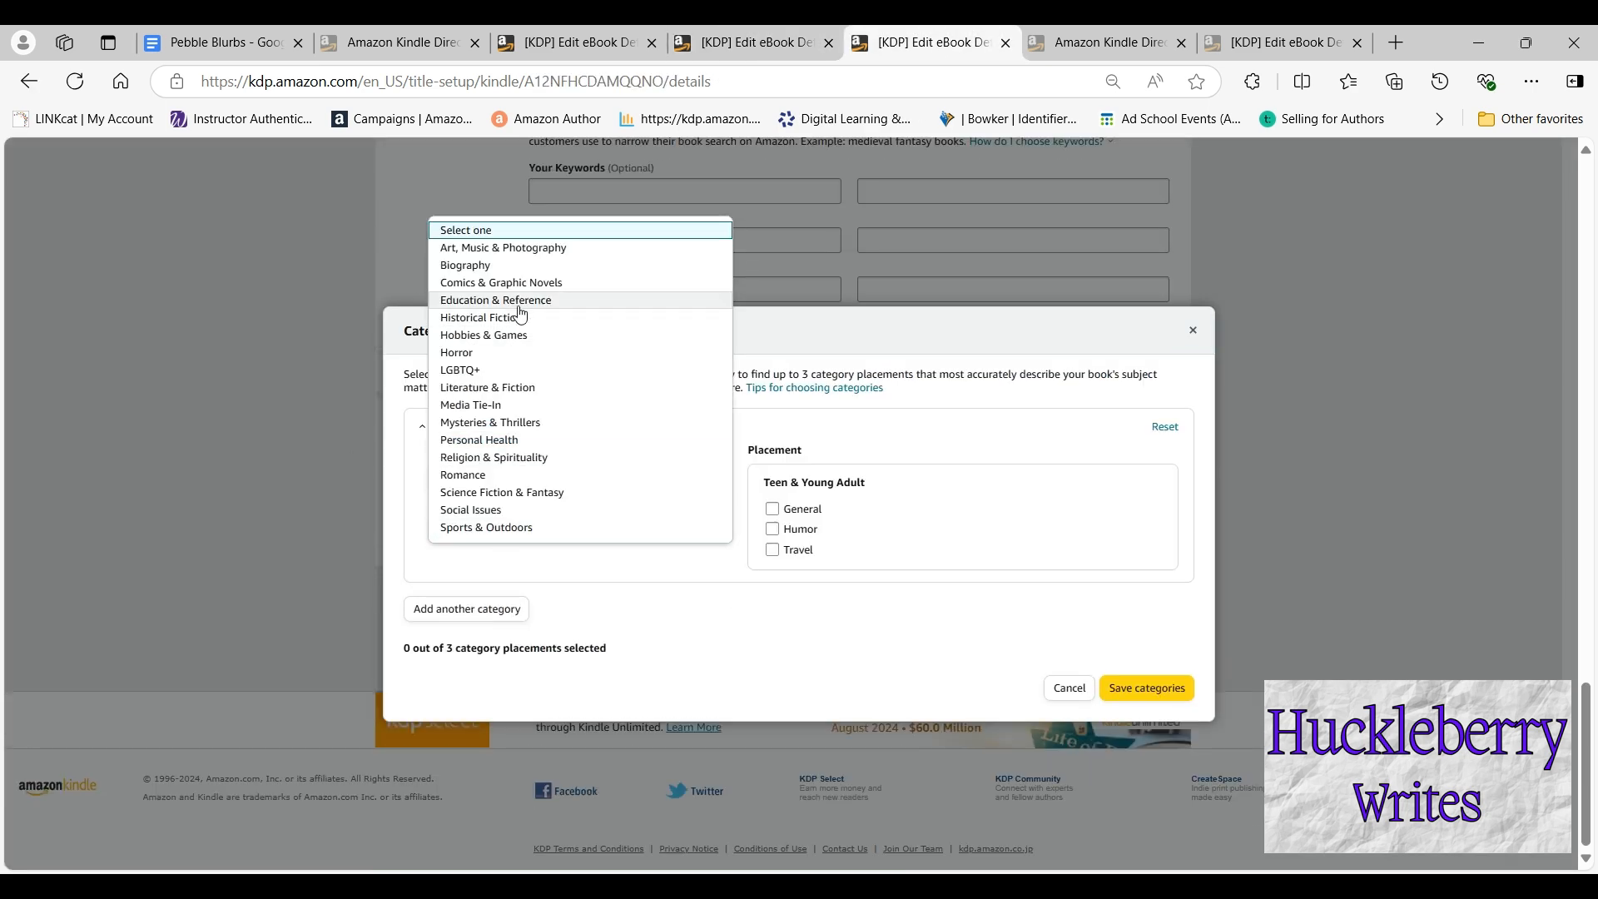
{"action": "left_click", "coordinate": [541, 493]}
{"action": "left_click", "coordinate": [579, 581]}
{"action": "left_click", "coordinate": [546, 667]}
{"action": "left_click", "coordinate": [579, 631]}
{"action": "left_click", "coordinate": [550, 701]}
{"action": "left_click", "coordinate": [771, 653]}
Add a second category for Xenagogue under Teen & Young Adult > Social Issues > Family with the Siblings placement
{"action": "left_click", "coordinate": [467, 678]}
{"action": "left_click", "coordinate": [553, 560]}
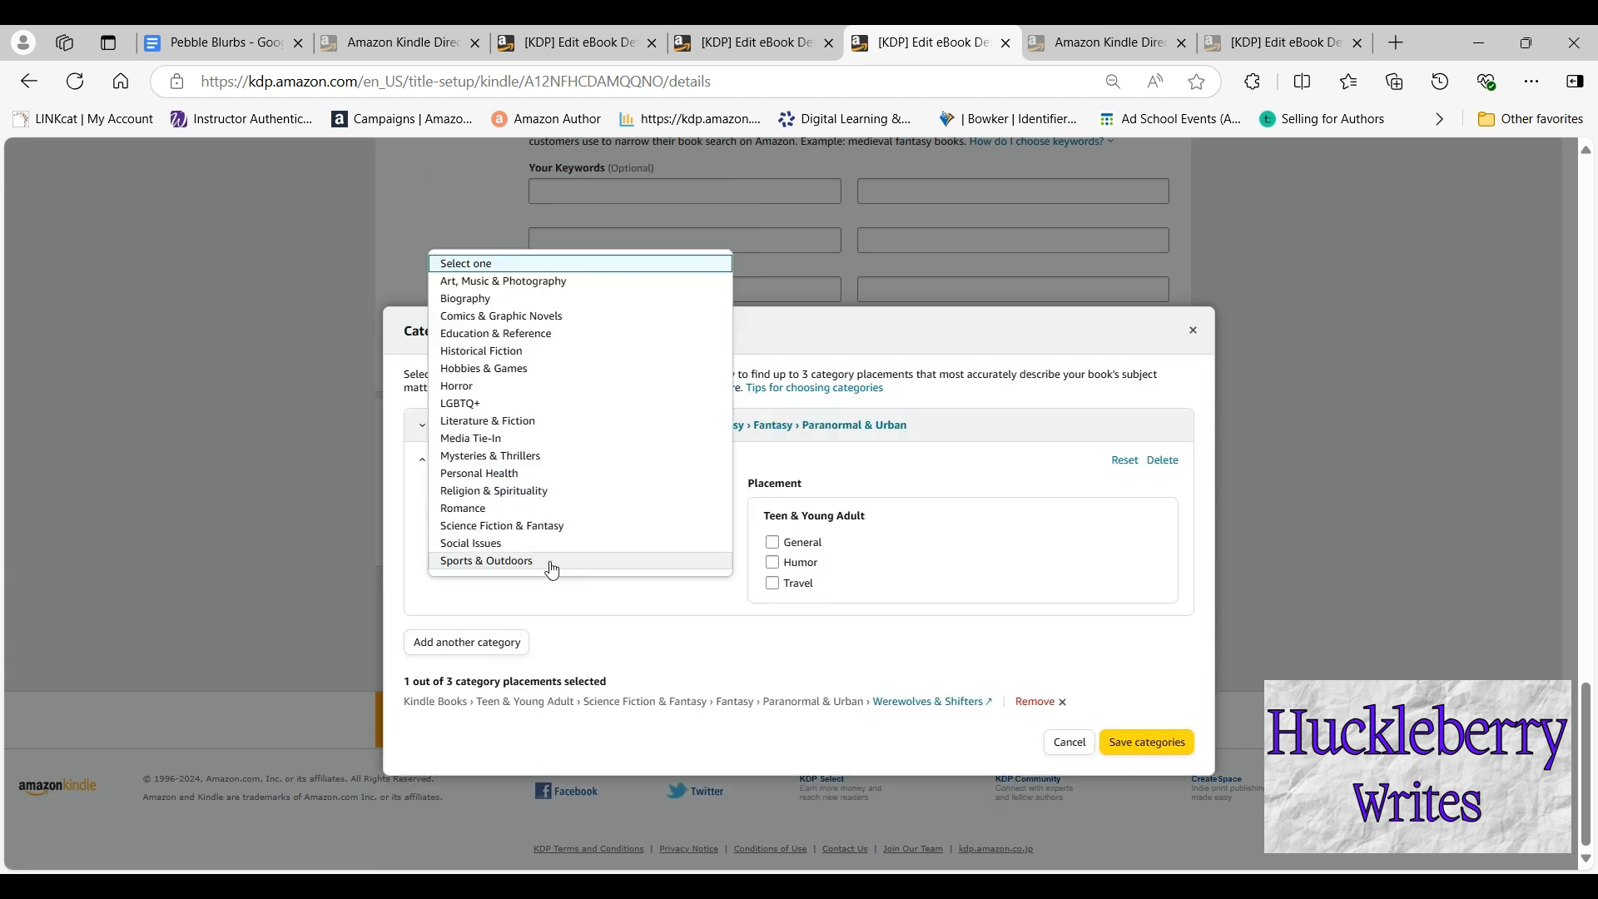
{"action": "left_click", "coordinate": [472, 542]}
{"action": "left_click", "coordinate": [535, 613]}
{"action": "left_click", "coordinate": [500, 583]}
{"action": "left_click", "coordinate": [1019, 605]}
Add a third category for Xenagogue under Teen & Young Adult > LGBTQ+ with the Fiction placement and save the categories
{"action": "left_click", "coordinate": [457, 677]}
{"action": "left_click", "coordinate": [532, 545]}
{"action": "left_click", "coordinate": [499, 566]}
{"action": "left_click", "coordinate": [533, 594]}
{"action": "left_click", "coordinate": [491, 437]}
{"action": "left_click", "coordinate": [1147, 795]}
Switch to the Yugen eBook, add it to the Pebble Stone Chronicles series and enter the primary author's first and last name
{"action": "left_click", "coordinate": [1103, 43]}
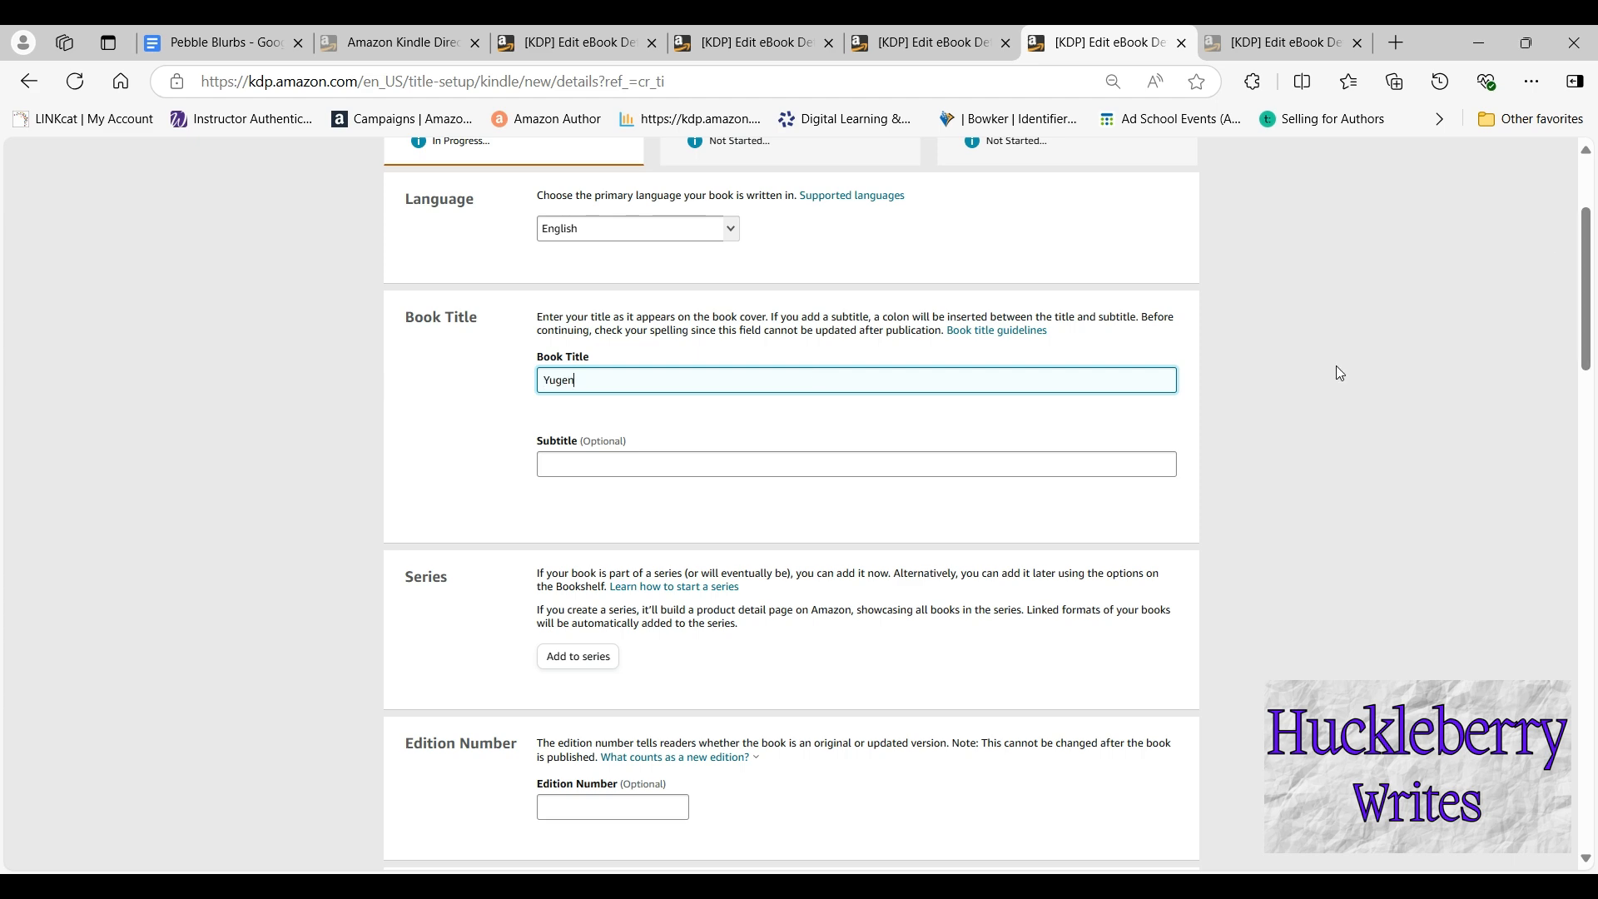
{"action": "scroll", "coordinate": [1119, 506], "scroll_direction": "down", "scroll_amount": 1}
{"action": "left_click", "coordinate": [893, 282]}
{"action": "left_click", "coordinate": [964, 572]}
{"action": "scroll", "coordinate": [799, 499], "scroll_direction": "down", "scroll_amount": 7}
{"action": "left_click", "coordinate": [689, 311]}
{"action": "type", "text": "Huckleberry"}
{"action": "key", "text": "Tab"}
{"action": "type", "text": "Rahl"}
Copy the Yugen blurb from the Pebble Blurbs document into its book description and format the opening sentence as a heading
{"action": "key", "text": "ctrl+1"}
{"action": "left_click_drag", "start_coordinate": [381, 385], "coordinate": [1135, 706]}
{"action": "key", "text": "ctrl+c"}
{"action": "key", "text": "ctrl+6"}
{"action": "left_click", "coordinate": [600, 676]}
{"action": "key", "text": "ctrl+v"}
{"action": "scroll", "coordinate": [752, 418], "scroll_direction": "up", "scroll_amount": 2}
{"action": "key", "text": "BackSpace"}
{"action": "left_click_drag", "start_coordinate": [831, 385], "coordinate": [556, 366]}
{"action": "left_click", "coordinate": [712, 324]}
Answer No to sexually explicit content for Yugen and select Werewolves & Shifters under Teen & Young Adult > Science Fiction & Fantasy > Fantasy > Paranormal & Urban
{"action": "left_click", "coordinate": [545, 623]}
{"action": "scroll", "coordinate": [587, 563], "scroll_direction": "down", "scroll_amount": 7}
{"action": "left_click", "coordinate": [588, 563]}
{"action": "left_click", "coordinate": [580, 477]}
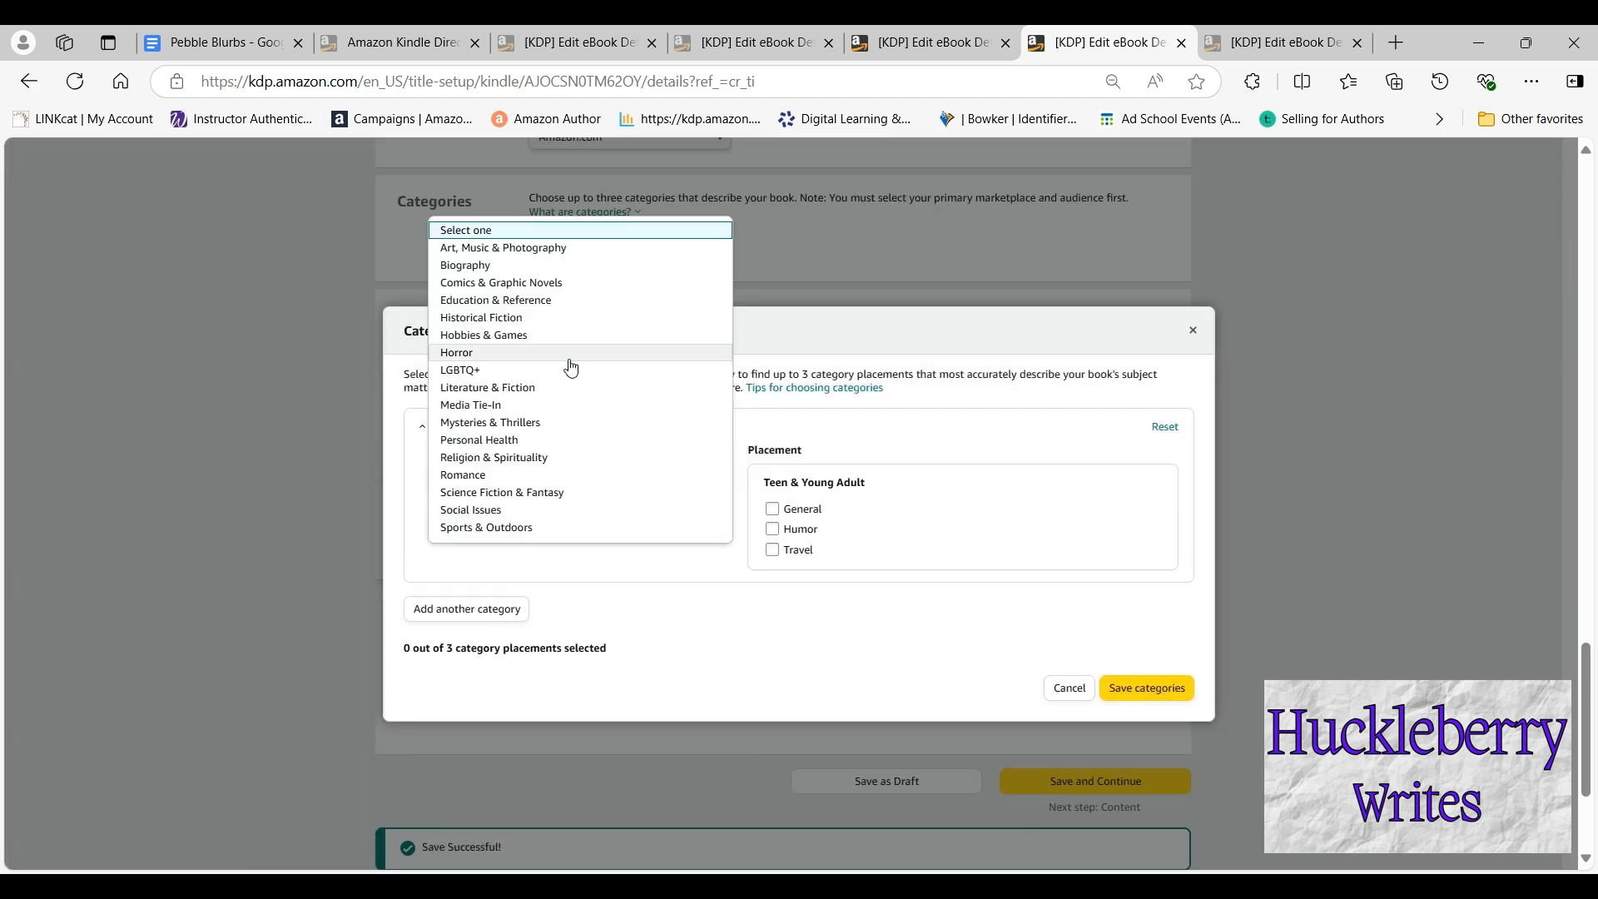
{"action": "left_click", "coordinate": [549, 633]}
{"action": "left_click", "coordinate": [516, 690]}
{"action": "left_click", "coordinate": [773, 570]}
Add a second category for Yugen under Teen & Young Adult > Social Issues > Family with the Siblings placement
{"action": "left_click", "coordinate": [489, 685]}
{"action": "left_click", "coordinate": [516, 510]}
{"action": "scroll", "coordinate": [489, 449], "scroll_direction": "down", "scroll_amount": 8}
{"action": "left_click", "coordinate": [500, 493]}
{"action": "left_click", "coordinate": [516, 562]}
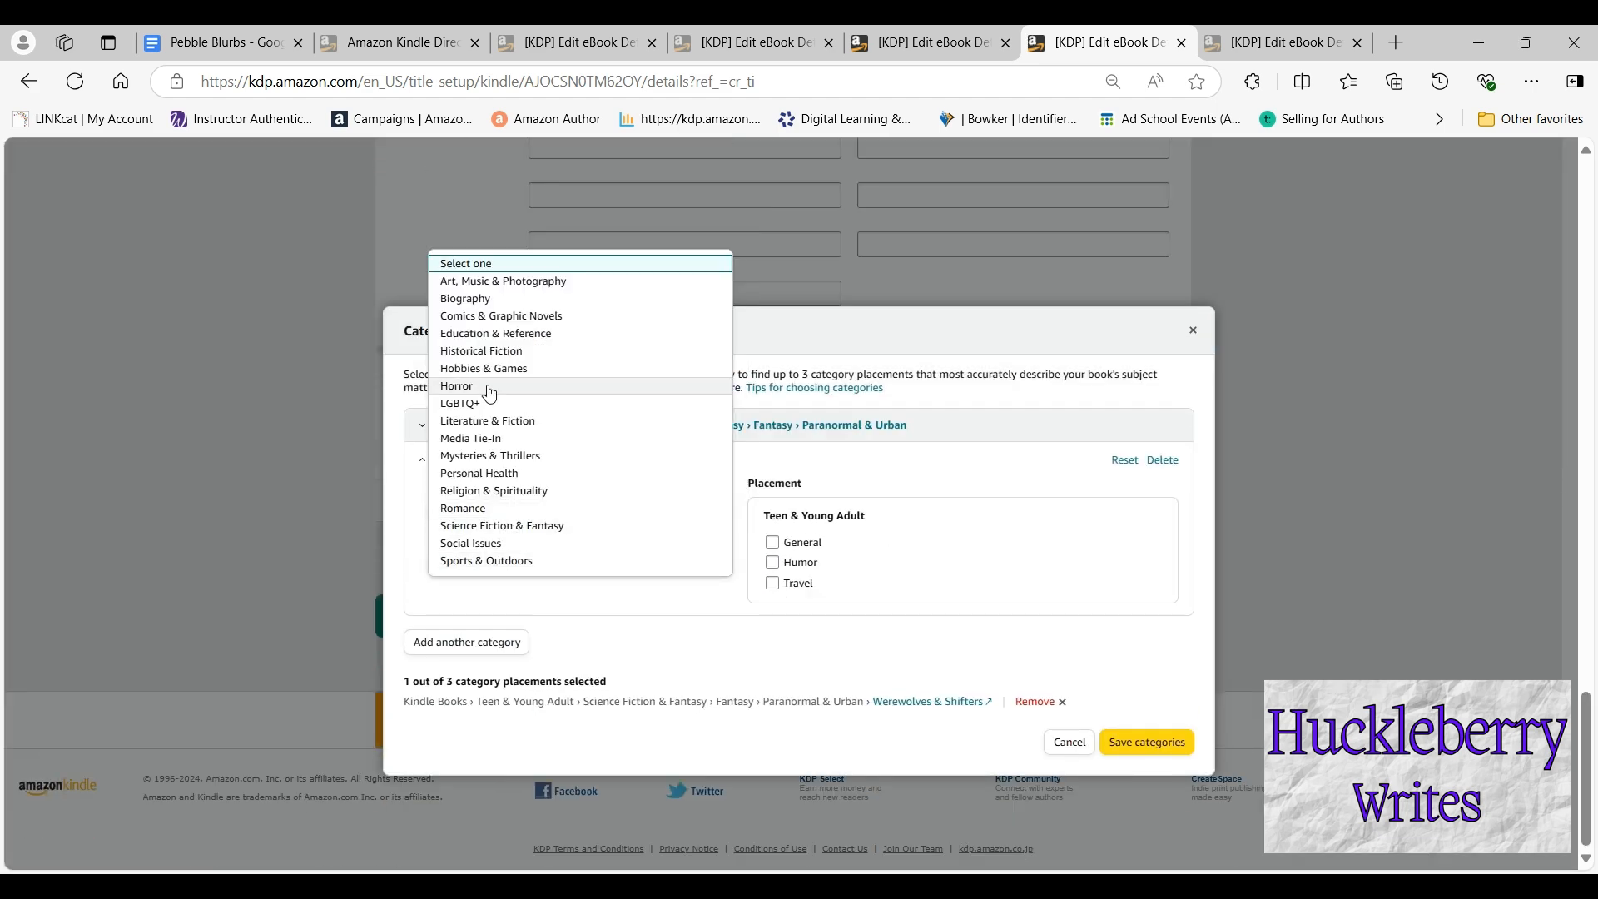
{"action": "scroll", "coordinate": [495, 348], "scroll_direction": "up", "scroll_amount": 7}
{"action": "scroll", "coordinate": [474, 466], "scroll_direction": "down", "scroll_amount": 2}
{"action": "left_click", "coordinate": [468, 544]}
Add a third category for Yugen under Teen & Young Adult > LGBTQ+ with the Fiction placement and save the categories
{"action": "left_click", "coordinate": [467, 716]}
{"action": "left_click", "coordinate": [467, 546]}
{"action": "left_click", "coordinate": [499, 596]}
{"action": "left_click", "coordinate": [466, 437]}
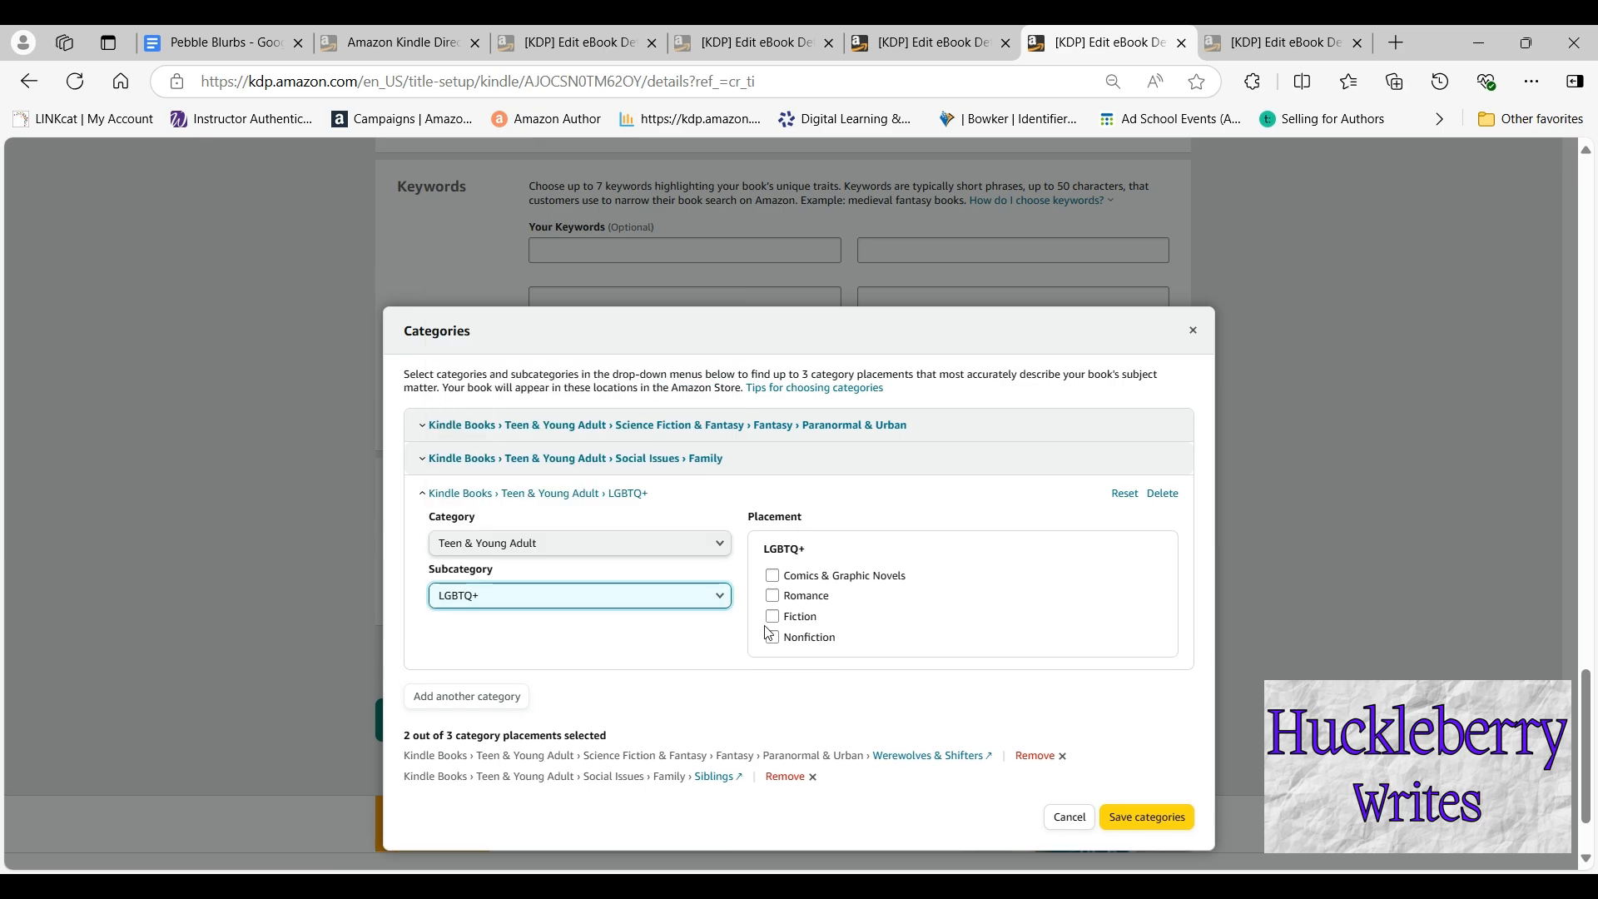
{"action": "left_click", "coordinate": [772, 617]}
{"action": "left_click", "coordinate": [1146, 835]}
Switch to the third new eBook, title it Zephyr and add it to the Pebble Stone Chronicles series as book 3
{"action": "left_click", "coordinate": [1284, 43]}
{"action": "left_click", "coordinate": [665, 588]}
{"action": "type", "text": "Zephyr"}
{"action": "scroll", "coordinate": [666, 588], "scroll_direction": "down", "scroll_amount": 4}
{"action": "left_click", "coordinate": [571, 553]}
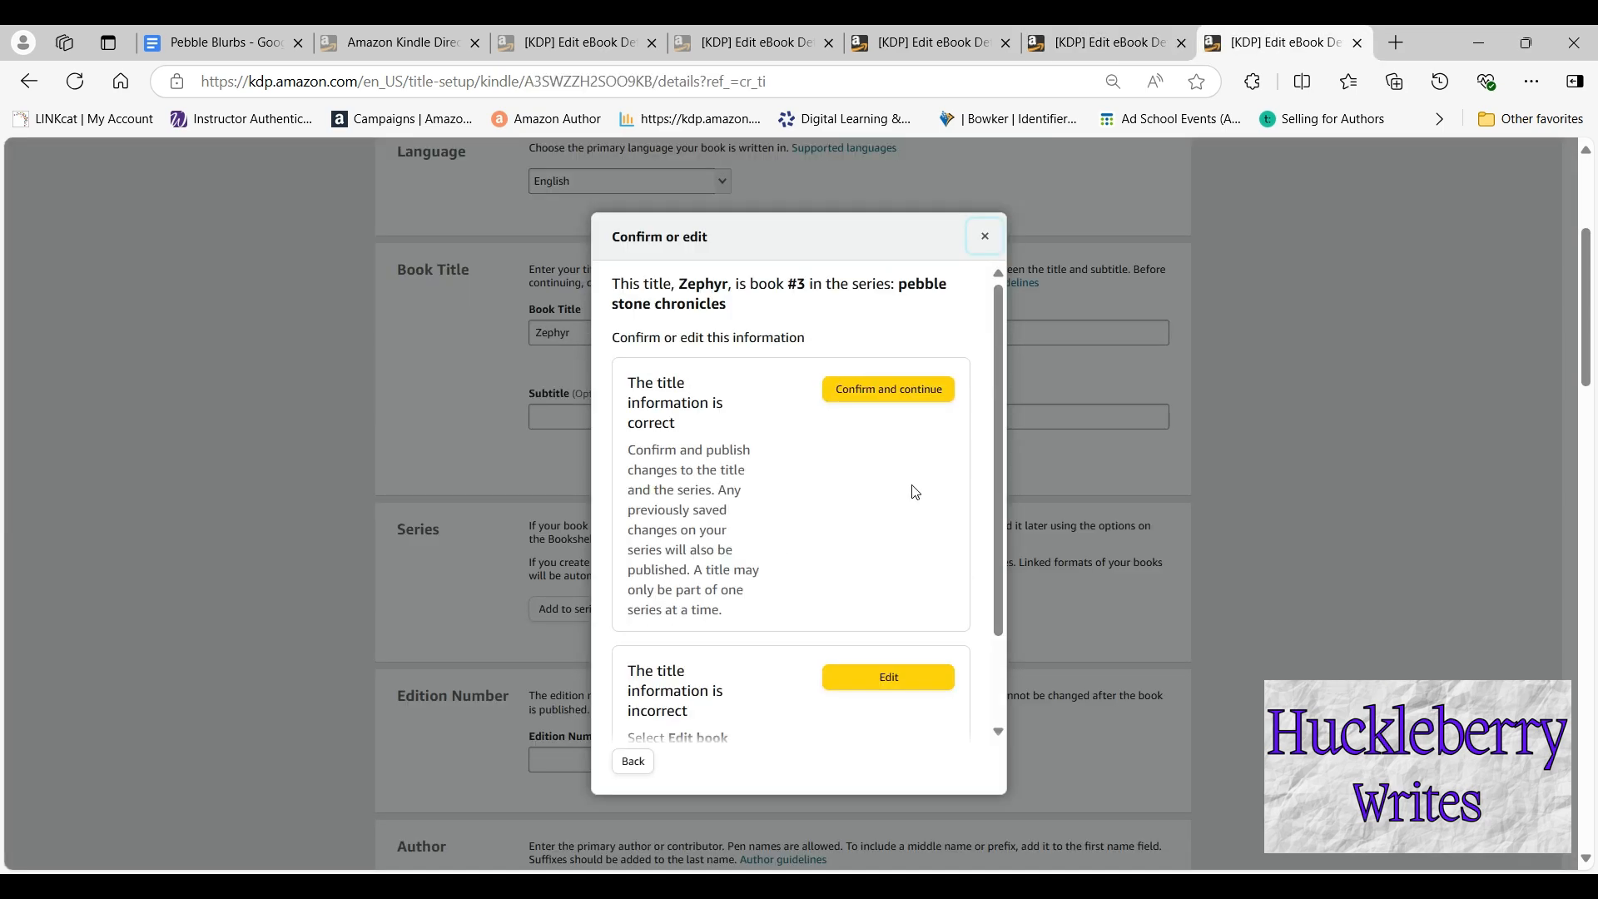
{"action": "left_click", "coordinate": [888, 389]}
Enter the primary author's first and last name for Zephyr
{"action": "scroll", "coordinate": [888, 499], "scroll_direction": "down", "scroll_amount": 6}
{"action": "left_click", "coordinate": [602, 420]}
{"action": "type", "text": "Huckleberry"}
{"action": "key", "text": "Tab"}
{"action": "type", "text": "Rahr"}
Copy the Zephyr blurb from the Pebble Blurbs document into its book description and format the opening sentence as a heading
{"action": "left_click", "coordinate": [682, 574]}
{"action": "left_click", "coordinate": [225, 43]}
{"action": "left_click_drag", "start_coordinate": [381, 418], "coordinate": [660, 579]}
{"action": "left_click", "coordinate": [1284, 43]}
{"action": "key", "text": "ctrl+v"}
{"action": "left_click_drag", "start_coordinate": [919, 699], "coordinate": [556, 676]}
{"action": "left_click", "coordinate": [708, 637]}
{"action": "left_click", "coordinate": [703, 702]}
Answer Zephyr's rights and explicit-content questions and select Werewolves & Shifters under Teen & Young Adult > Science Fiction & Fantasy > Fantasy > Paranormal & Urban
{"action": "left_click", "coordinate": [545, 511]}
{"action": "left_click", "coordinate": [545, 699]}
{"action": "left_click", "coordinate": [499, 477]}
{"action": "left_click", "coordinate": [499, 794]}
{"action": "left_click", "coordinate": [500, 471]}
{"action": "left_click", "coordinate": [498, 587]}
Add a second category for Zephyr under Teen & Young Adult > Social Issues > Family with the Siblings placement
{"action": "left_click", "coordinate": [466, 707]}
{"action": "left_click", "coordinate": [504, 510]}
{"action": "left_click", "coordinate": [503, 475]}
{"action": "left_click", "coordinate": [503, 562]}
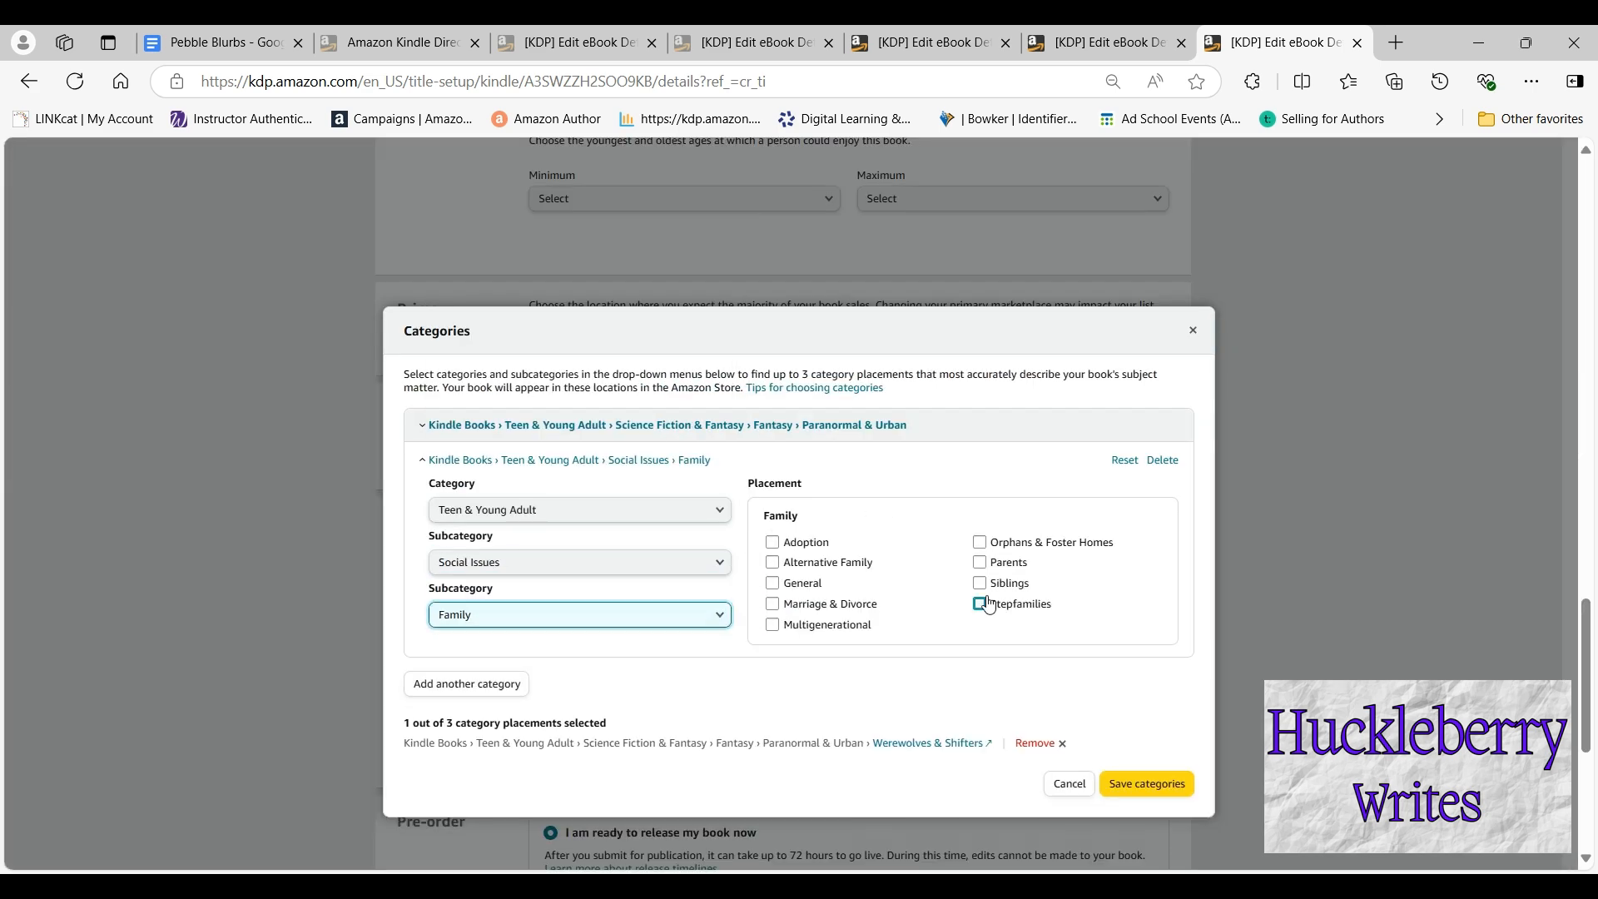
{"action": "left_click", "coordinate": [981, 585]}
Add a third category for Zephyr under Teen & Young Adult > LGBTQ+ with the Fiction placement and save the categories
{"action": "left_click", "coordinate": [467, 682]}
{"action": "left_click", "coordinate": [500, 544]}
{"action": "left_click", "coordinate": [500, 513]}
{"action": "left_click", "coordinate": [504, 596]}
{"action": "left_click", "coordinate": [503, 466]}
{"action": "left_click", "coordinate": [773, 617]}
{"action": "left_click", "coordinate": [1155, 837]}
Return to Xenagogue, read the keyword guidelines and review the title, subtitle and series details entered so far
{"action": "left_click", "coordinate": [932, 42]}
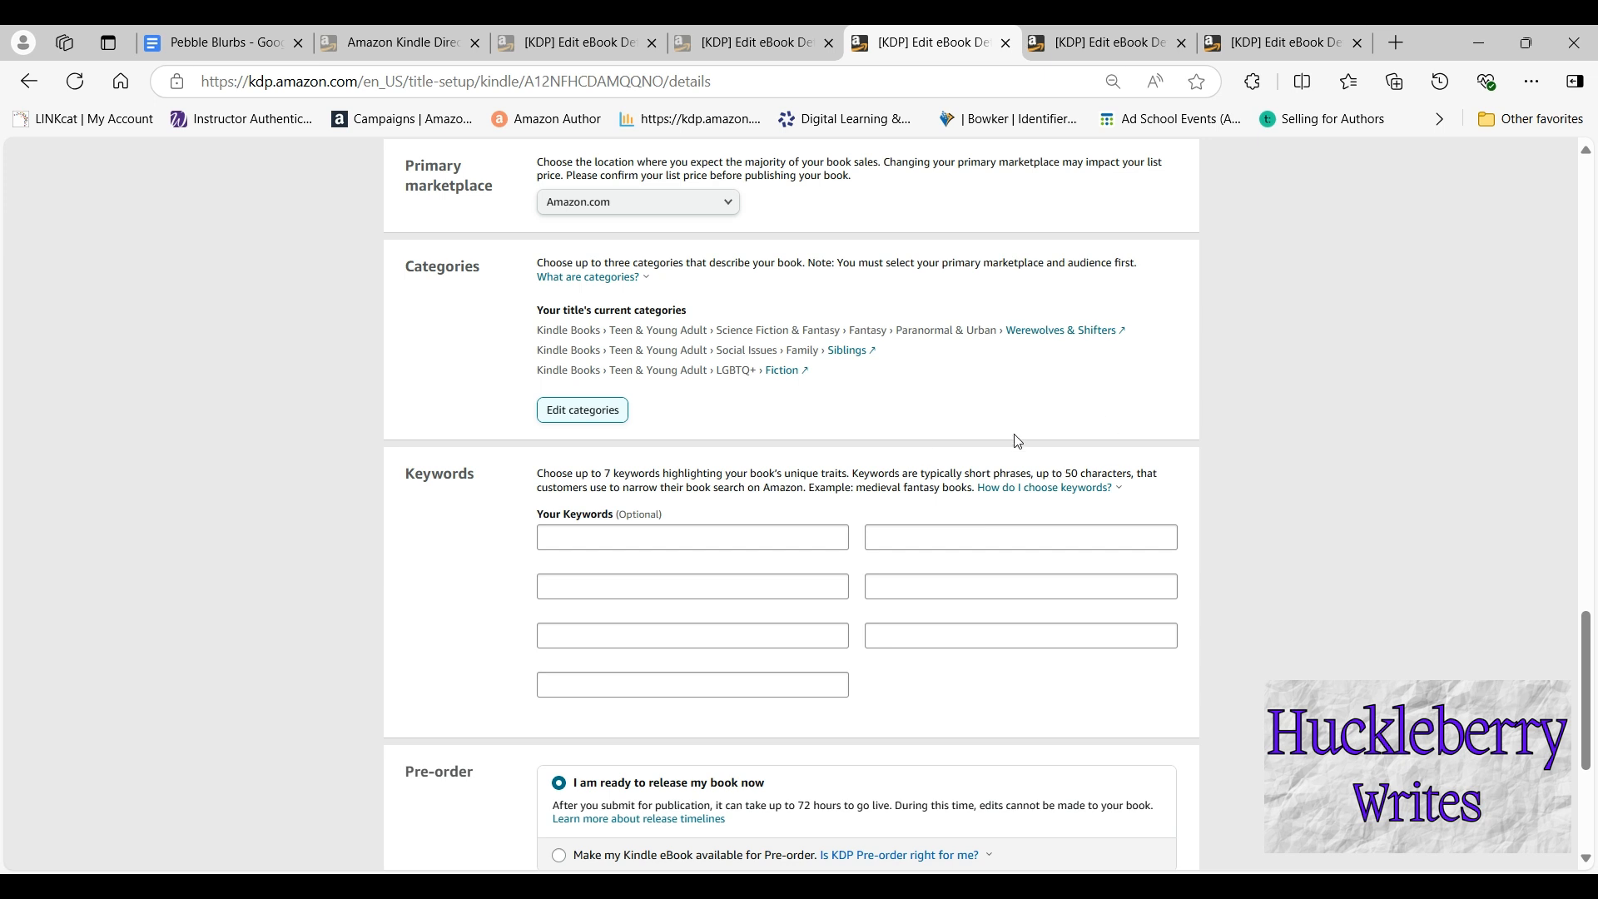
{"action": "left_click", "coordinate": [660, 479]}
{"action": "left_click_drag", "start_coordinate": [660, 479], "coordinate": [604, 476]}
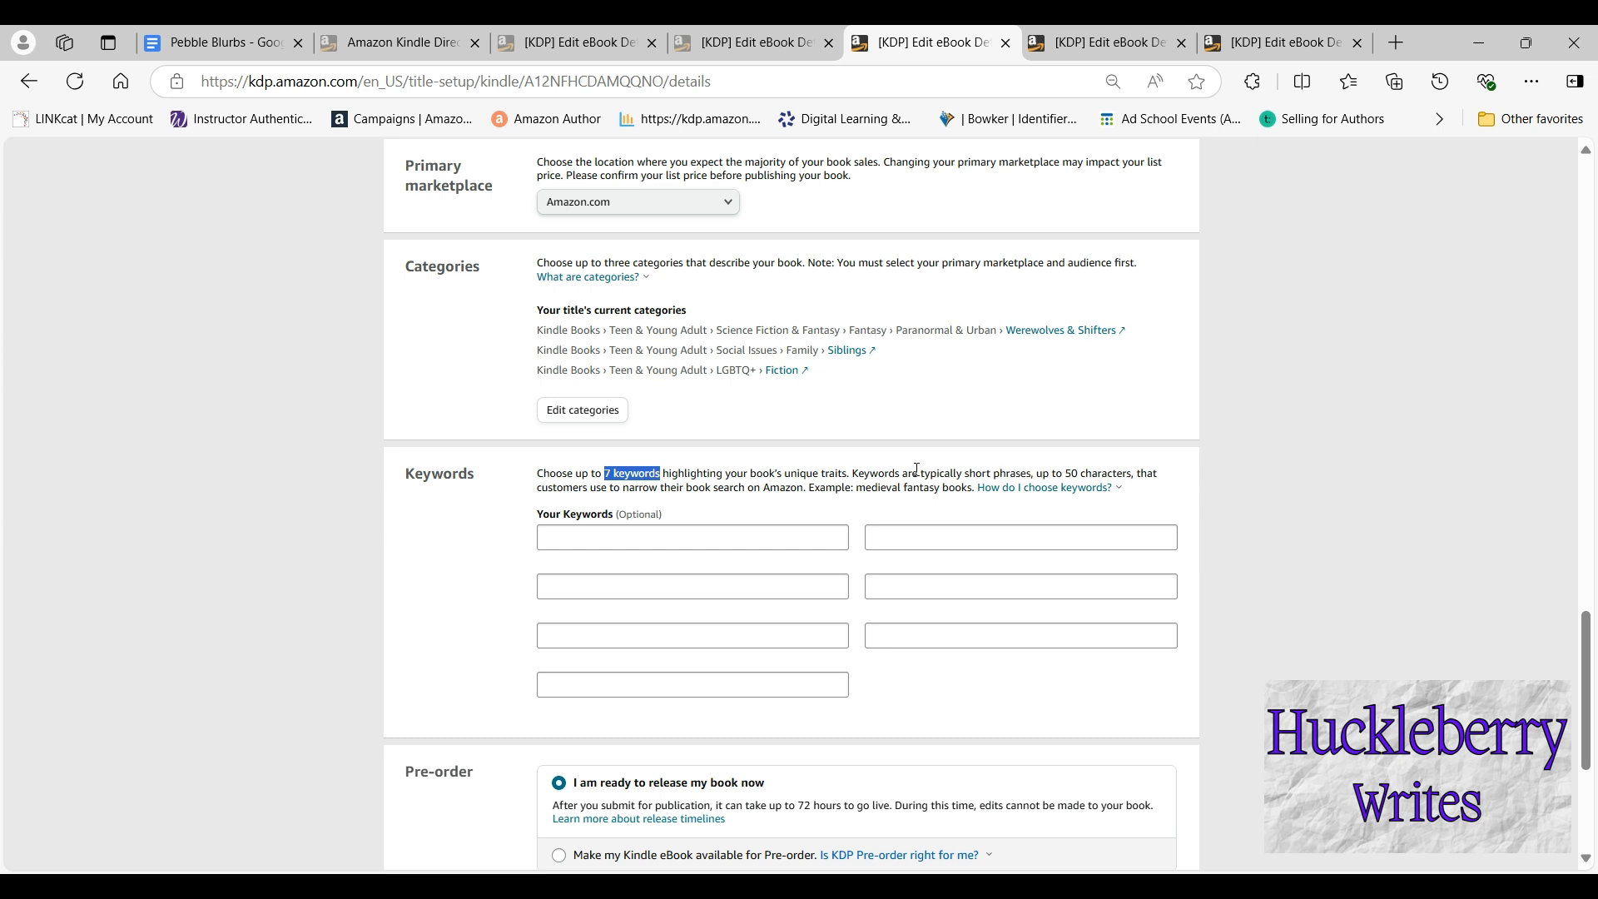
{"action": "left_click_drag", "start_coordinate": [963, 476], "coordinate": [886, 560]}
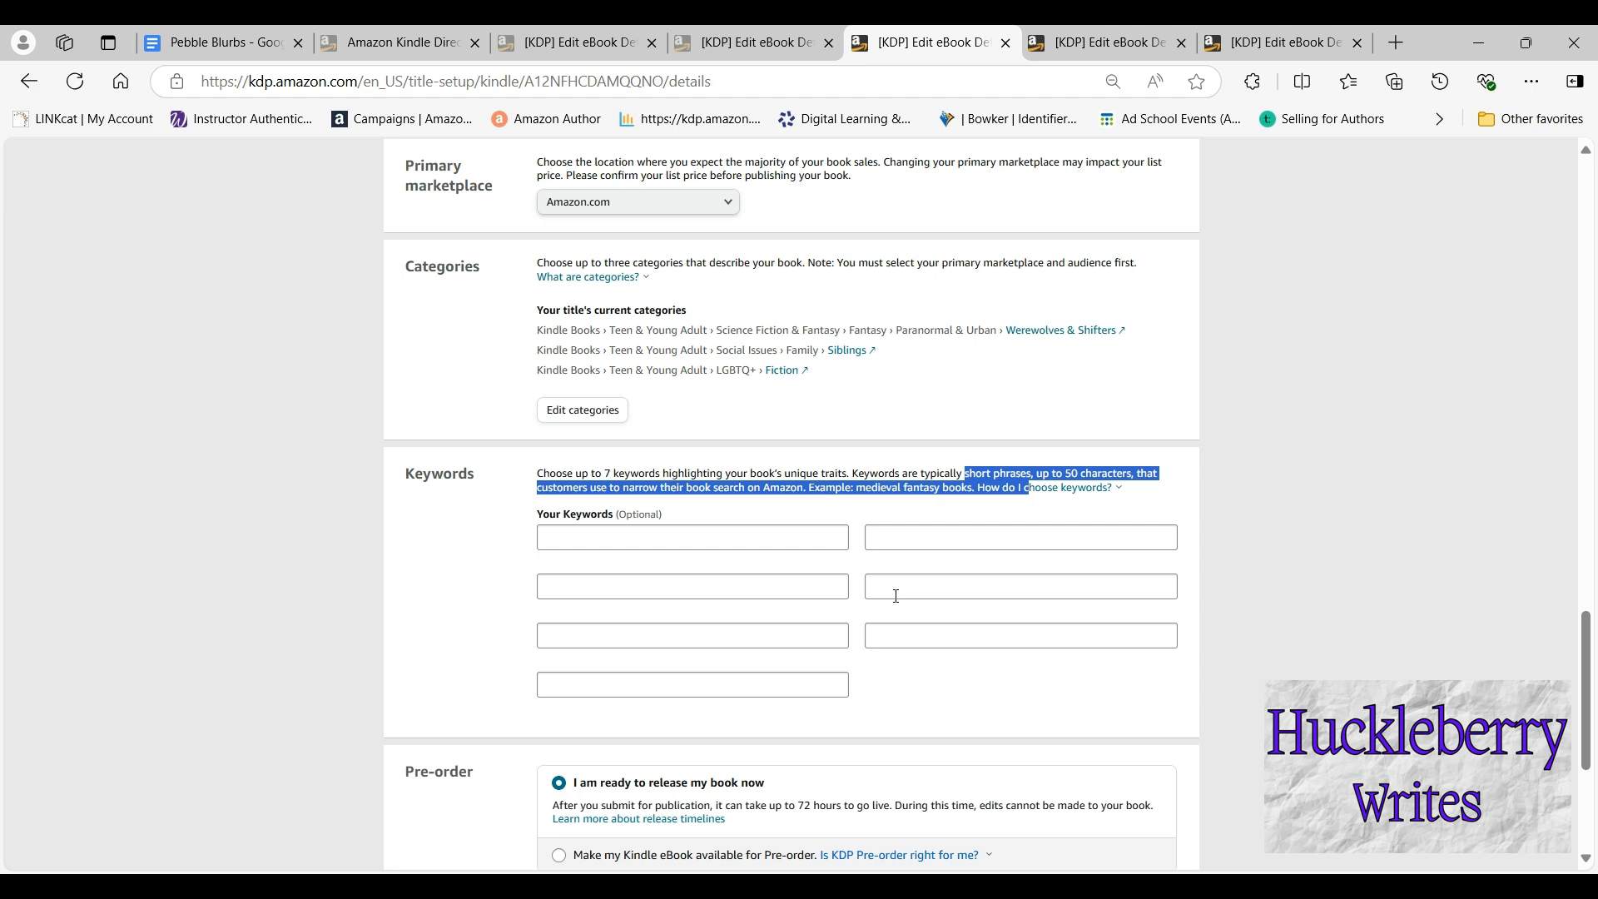
{"action": "scroll", "coordinate": [803, 641], "scroll_direction": "up", "scroll_amount": 6}
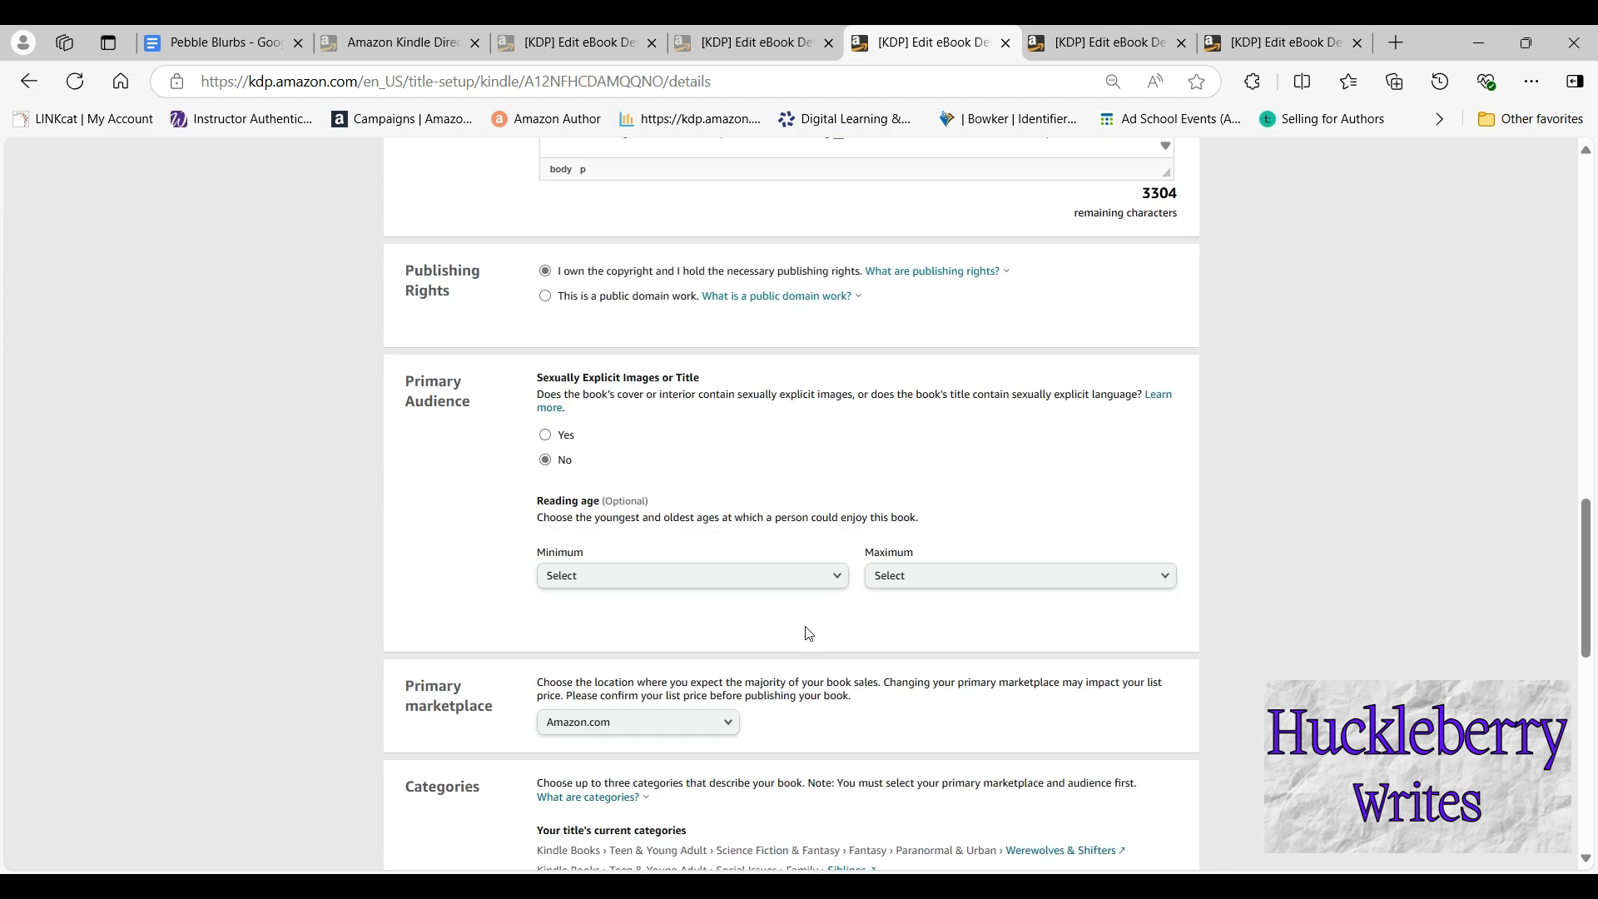
{"action": "scroll", "coordinate": [810, 641], "scroll_direction": "up", "scroll_amount": 10}
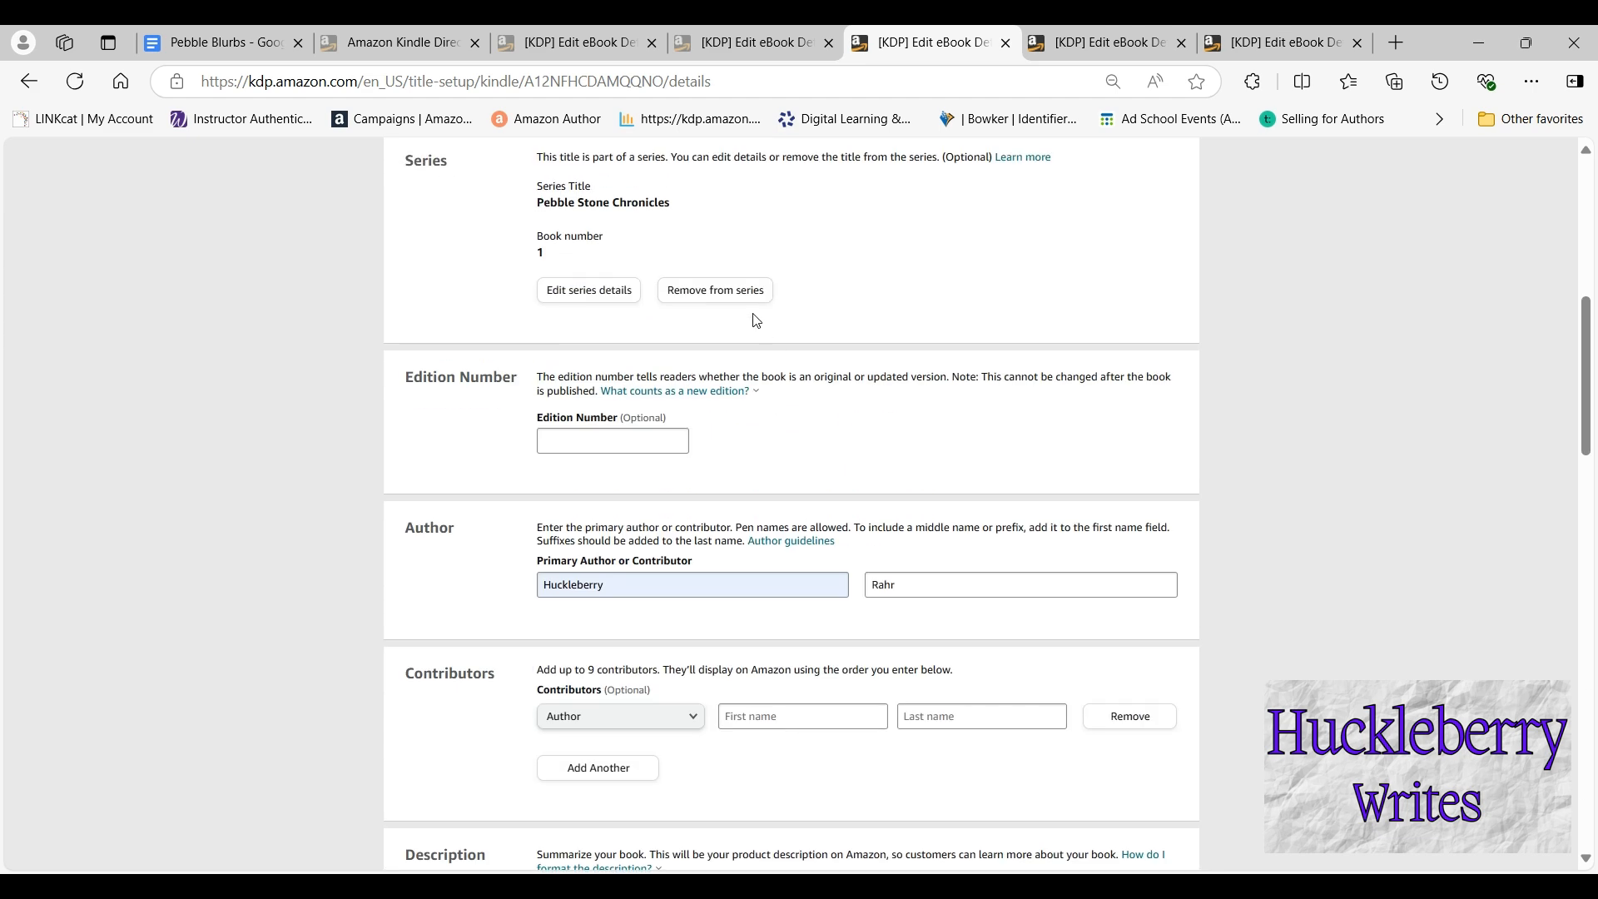
{"action": "scroll", "coordinate": [760, 320], "scroll_direction": "up", "scroll_amount": 5}
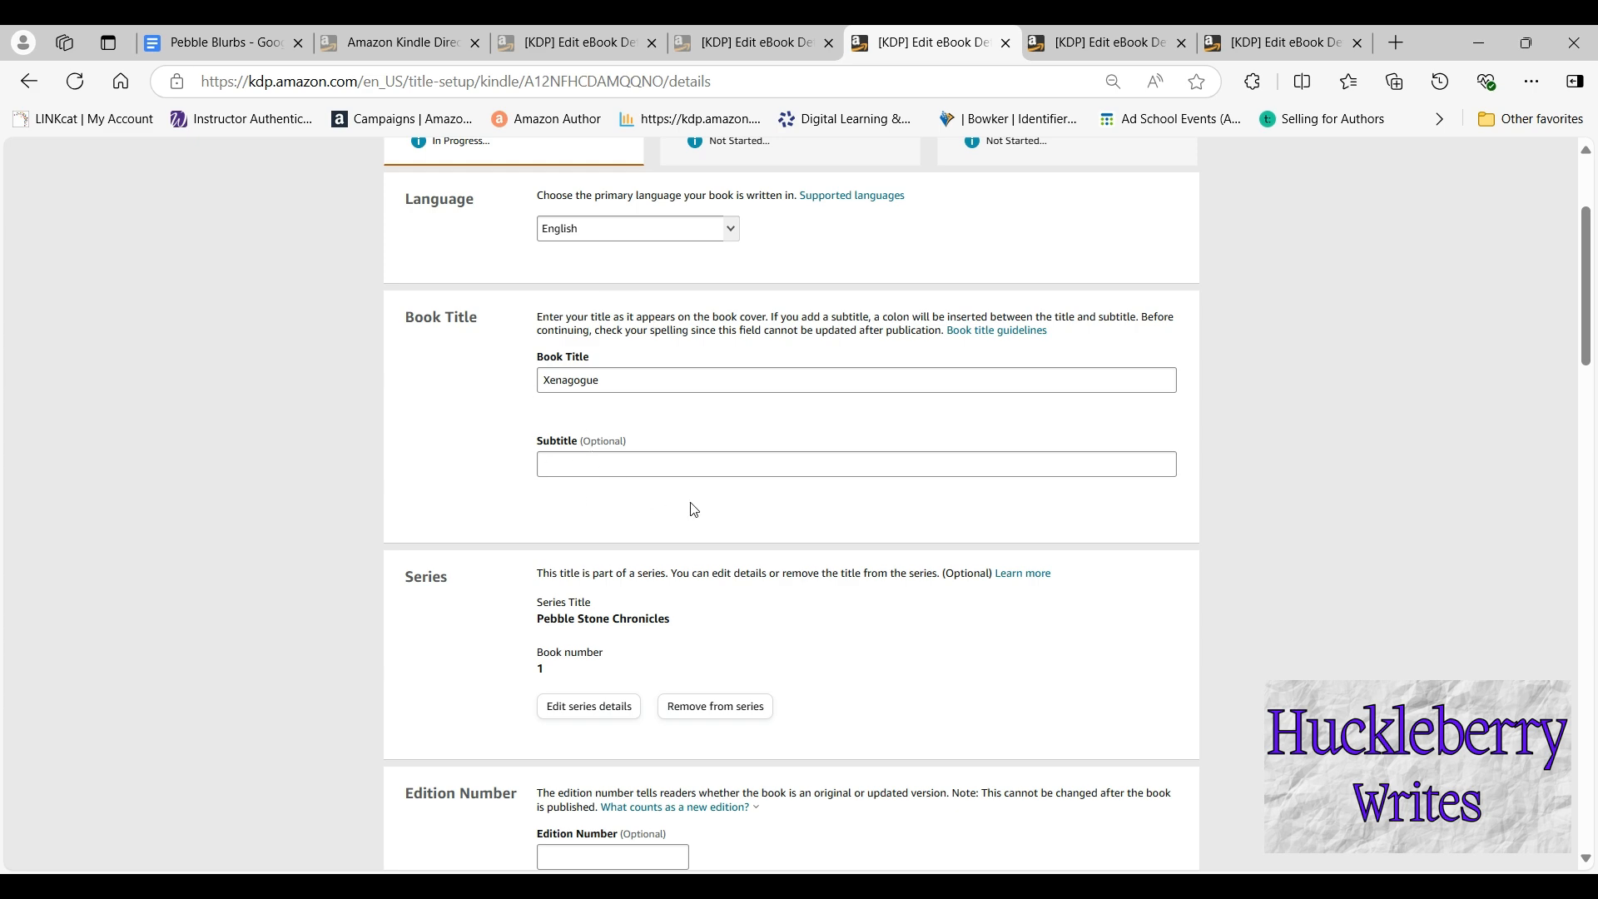
{"action": "scroll", "coordinate": [692, 536], "scroll_direction": "down", "scroll_amount": 20}
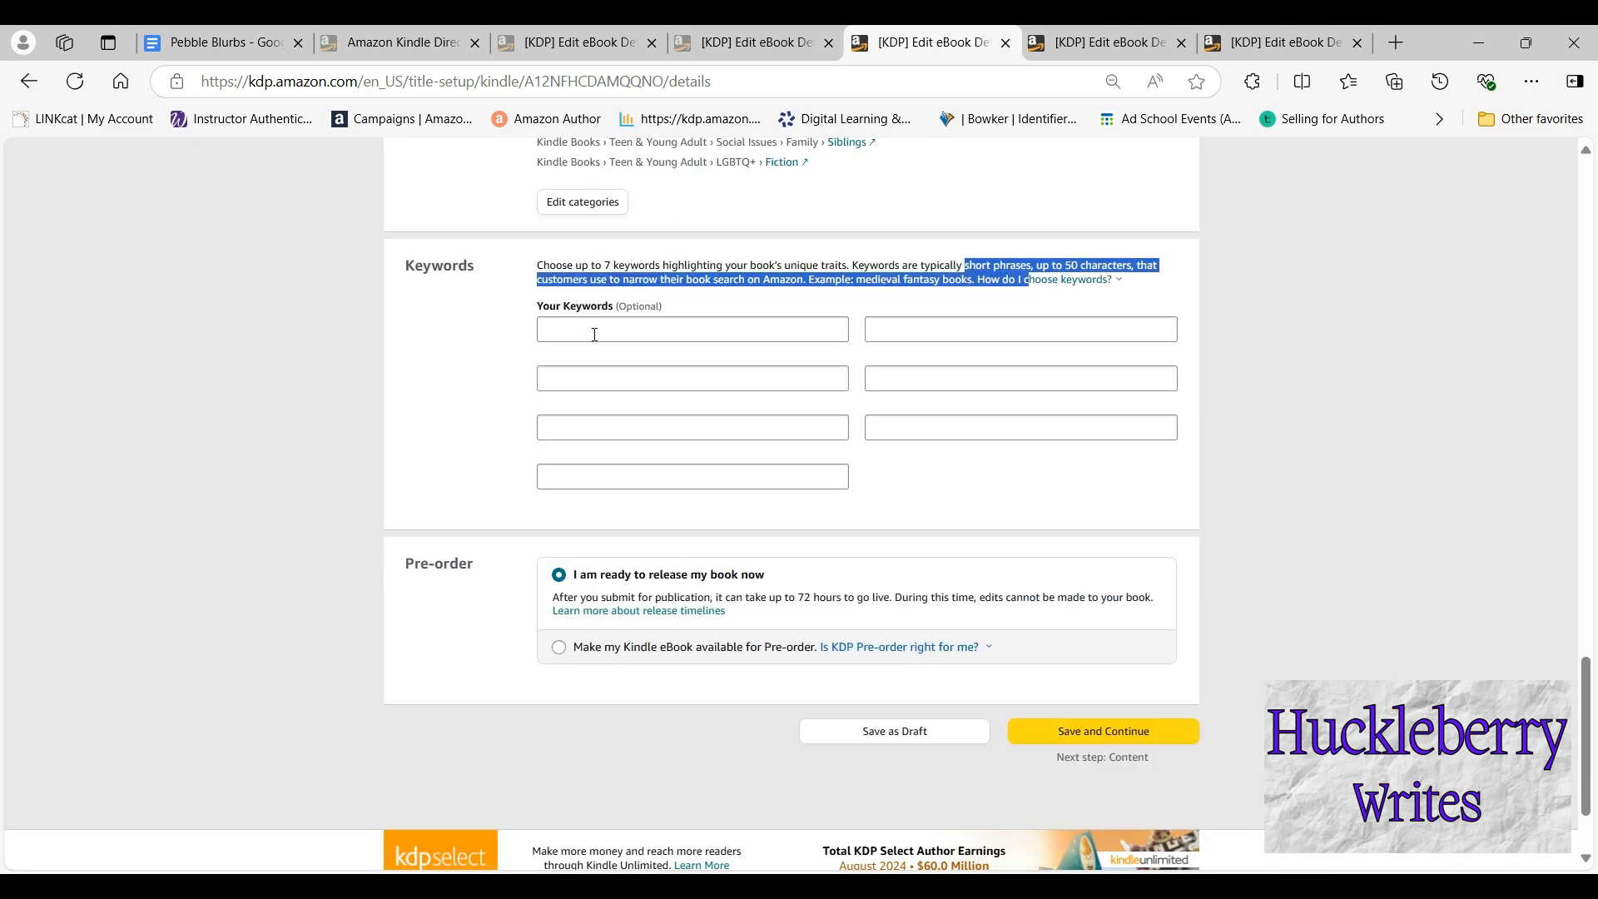
Enter "YA lgbtq urban fantasy werewolf ebook" and "ya lgbtq low spice werewolf shifter ebook" as Xenagogue's first two keywords
{"action": "left_click", "coordinate": [594, 338]}
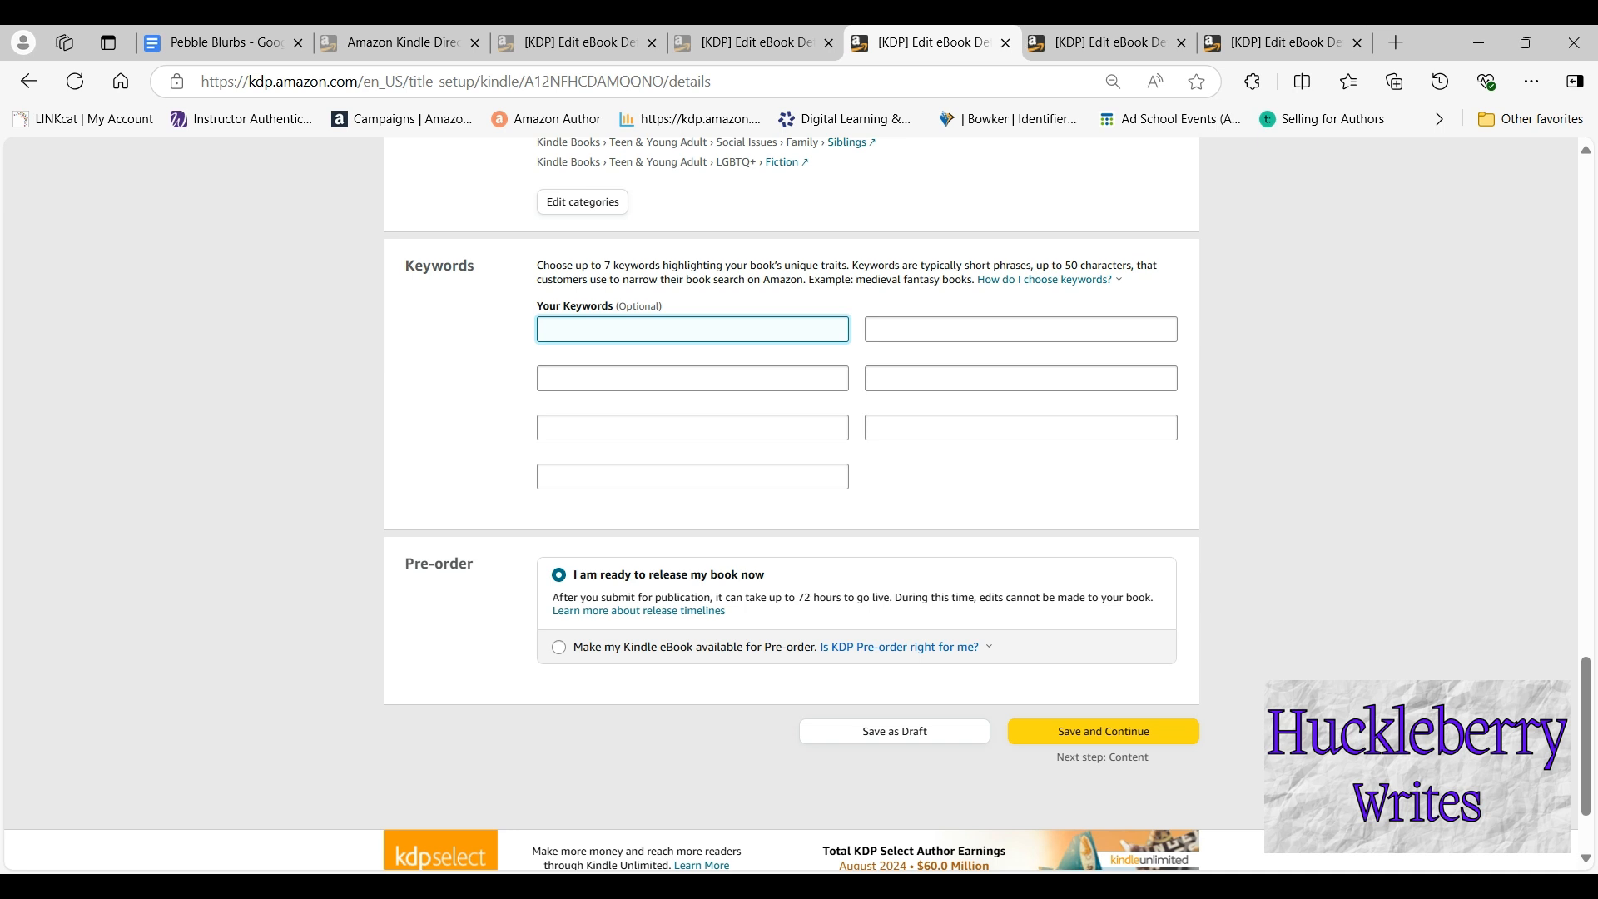
{"action": "type", "text": "YA lgbtq urban fantasy werewofl"}
{"action": "type", "text": "ebook"}
{"action": "left_click", "coordinate": [872, 330]}
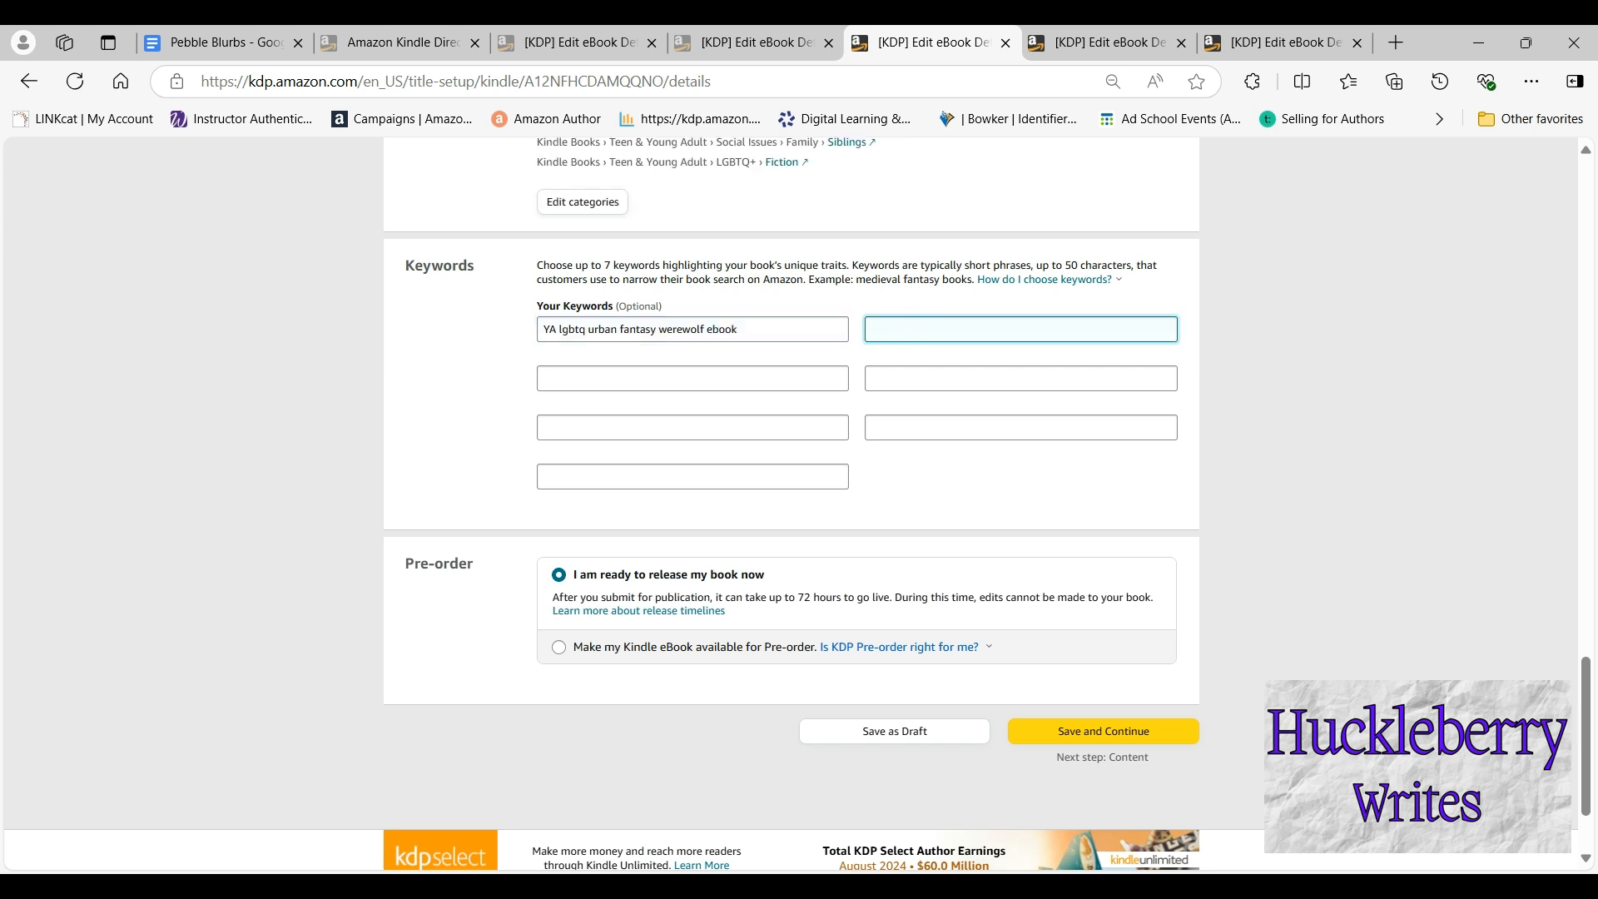
{"action": "type", "text": "ya lgbtq low spice werewolf shif"}
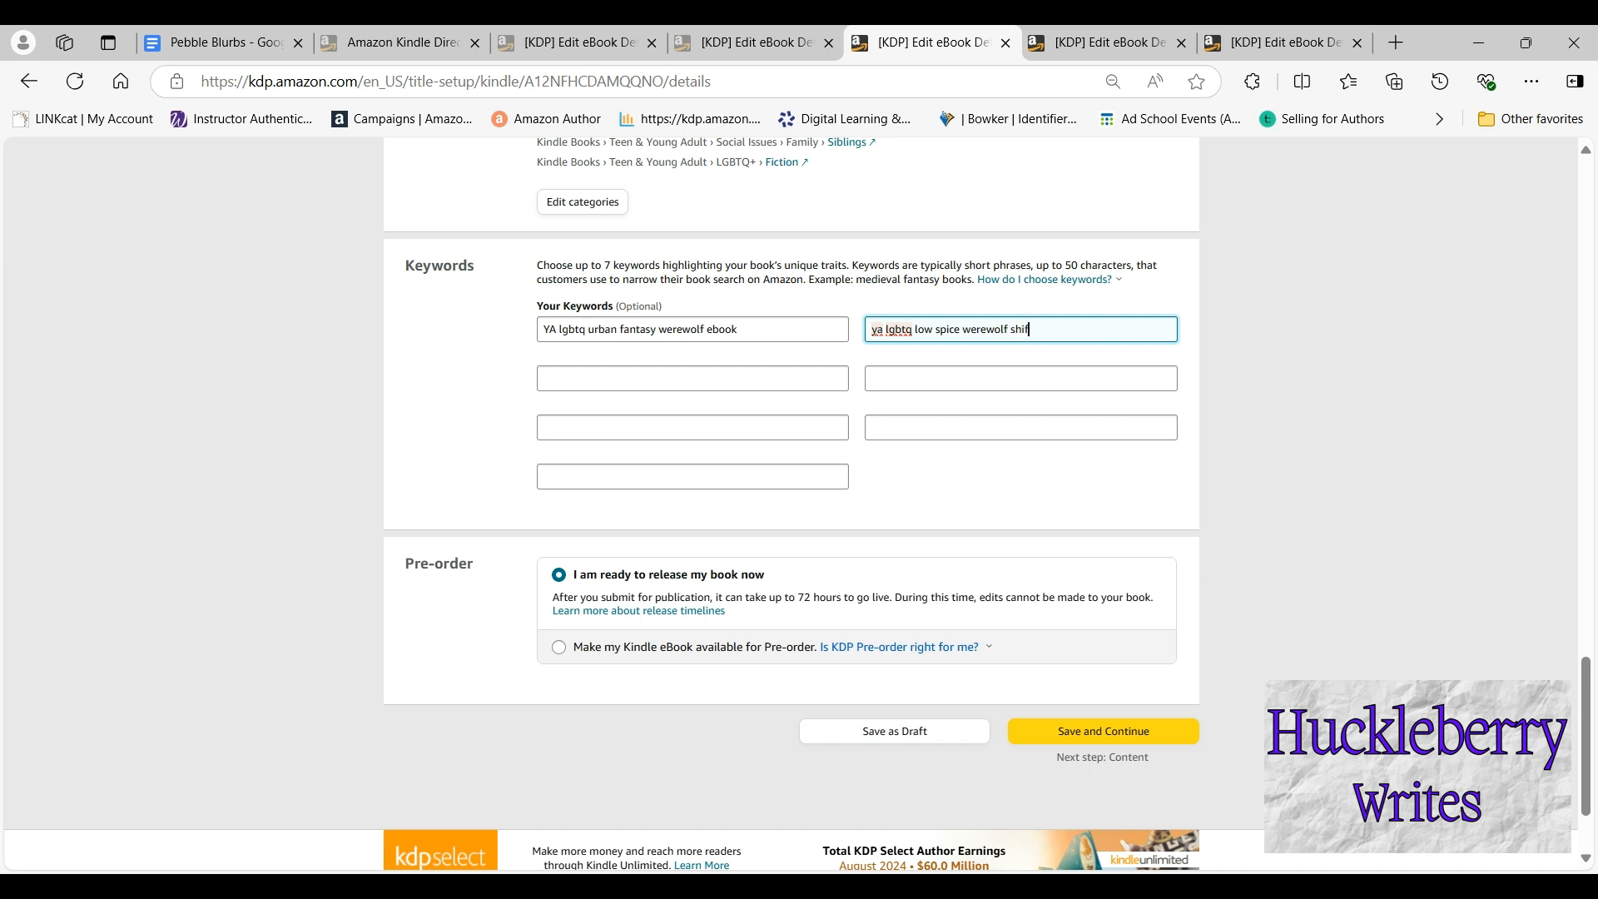
{"action": "type", "text": "ter ebook"}
{"action": "key", "text": "Tab"}
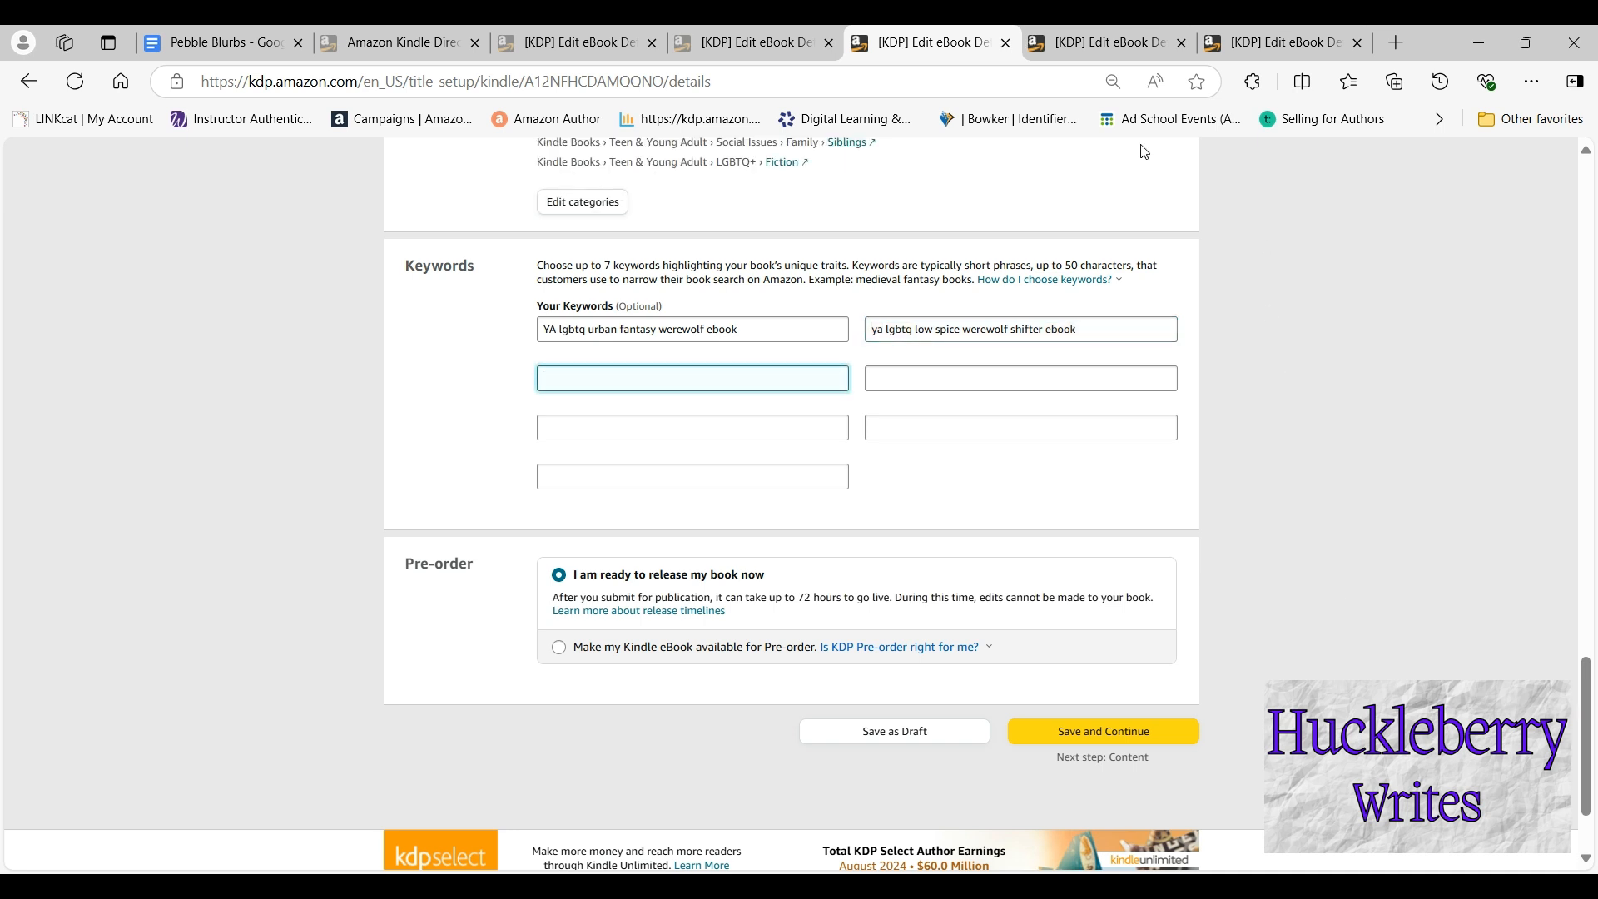
Copy Wolf Healer's keyword "ya sapphic lesbian fiction werewolf shifter urban" into the third keyword of Xenagogue, Yugen and Zephyr
{"action": "left_click", "coordinate": [764, 48]}
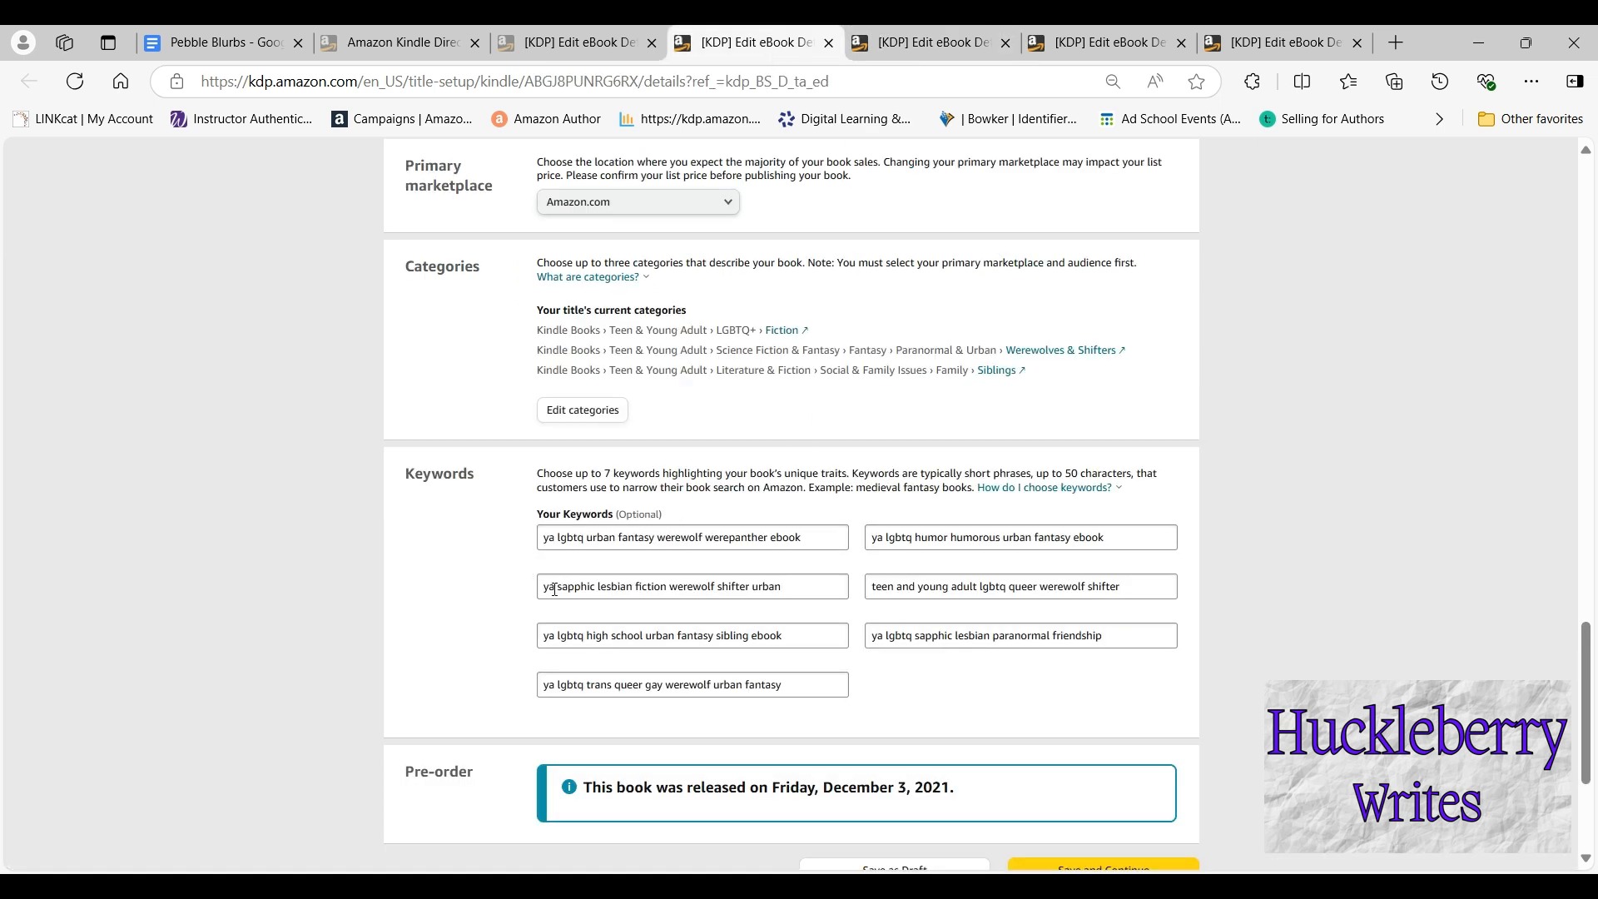
{"action": "left_click_drag", "start_coordinate": [804, 589], "coordinate": [531, 596]}
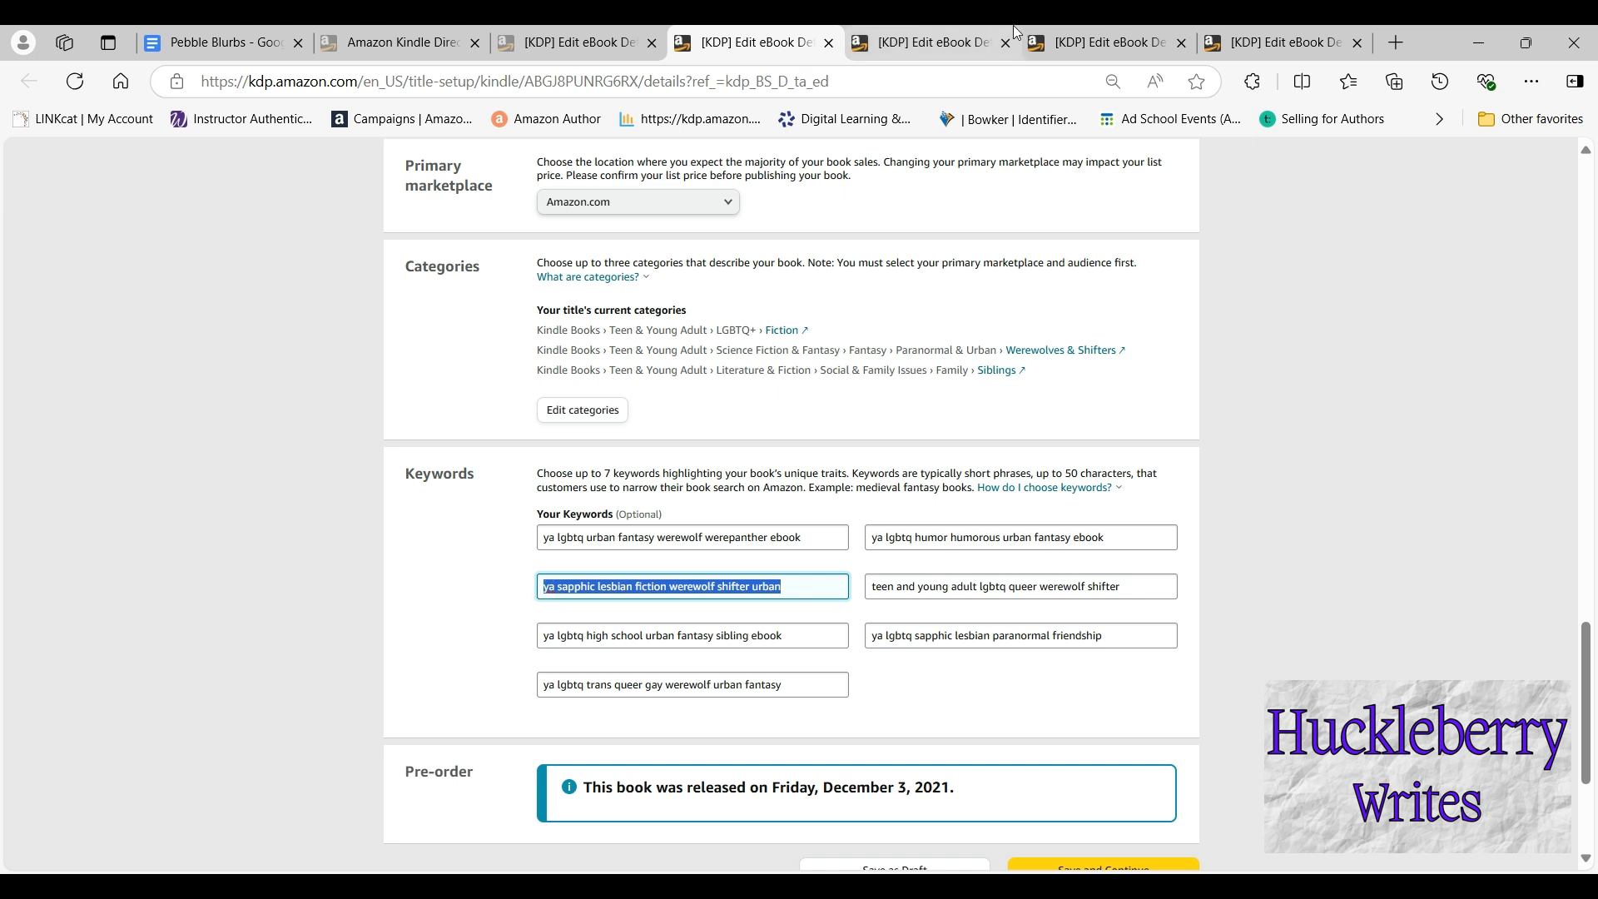
{"action": "left_click", "coordinate": [926, 38]}
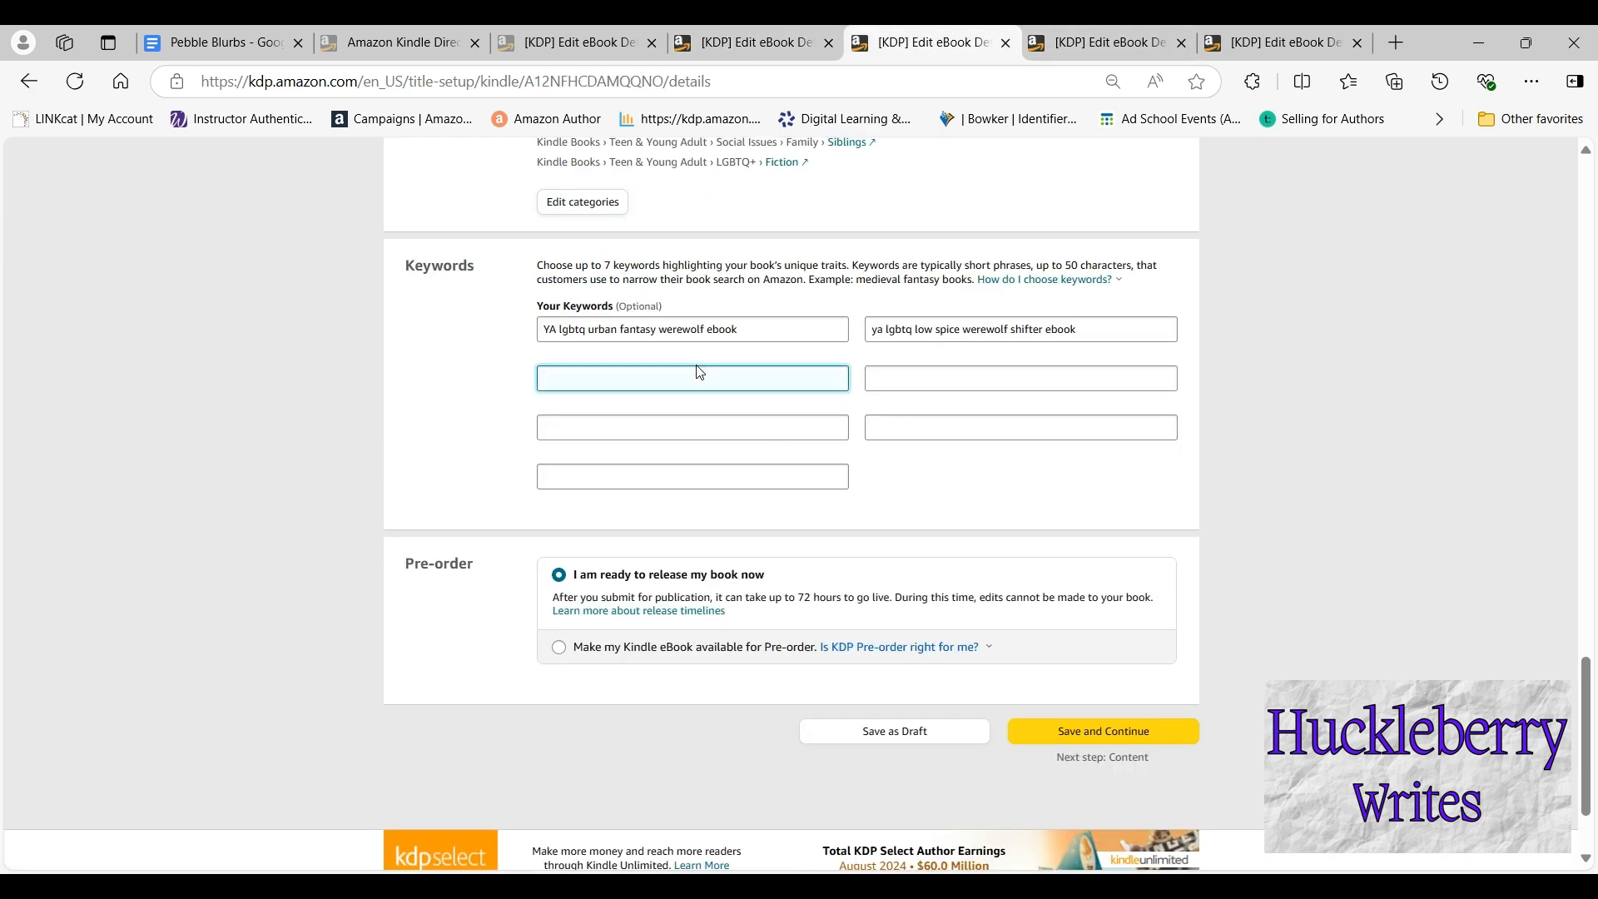
{"action": "key", "text": "ctrl+v"}
{"action": "left_click", "coordinate": [1121, 41]}
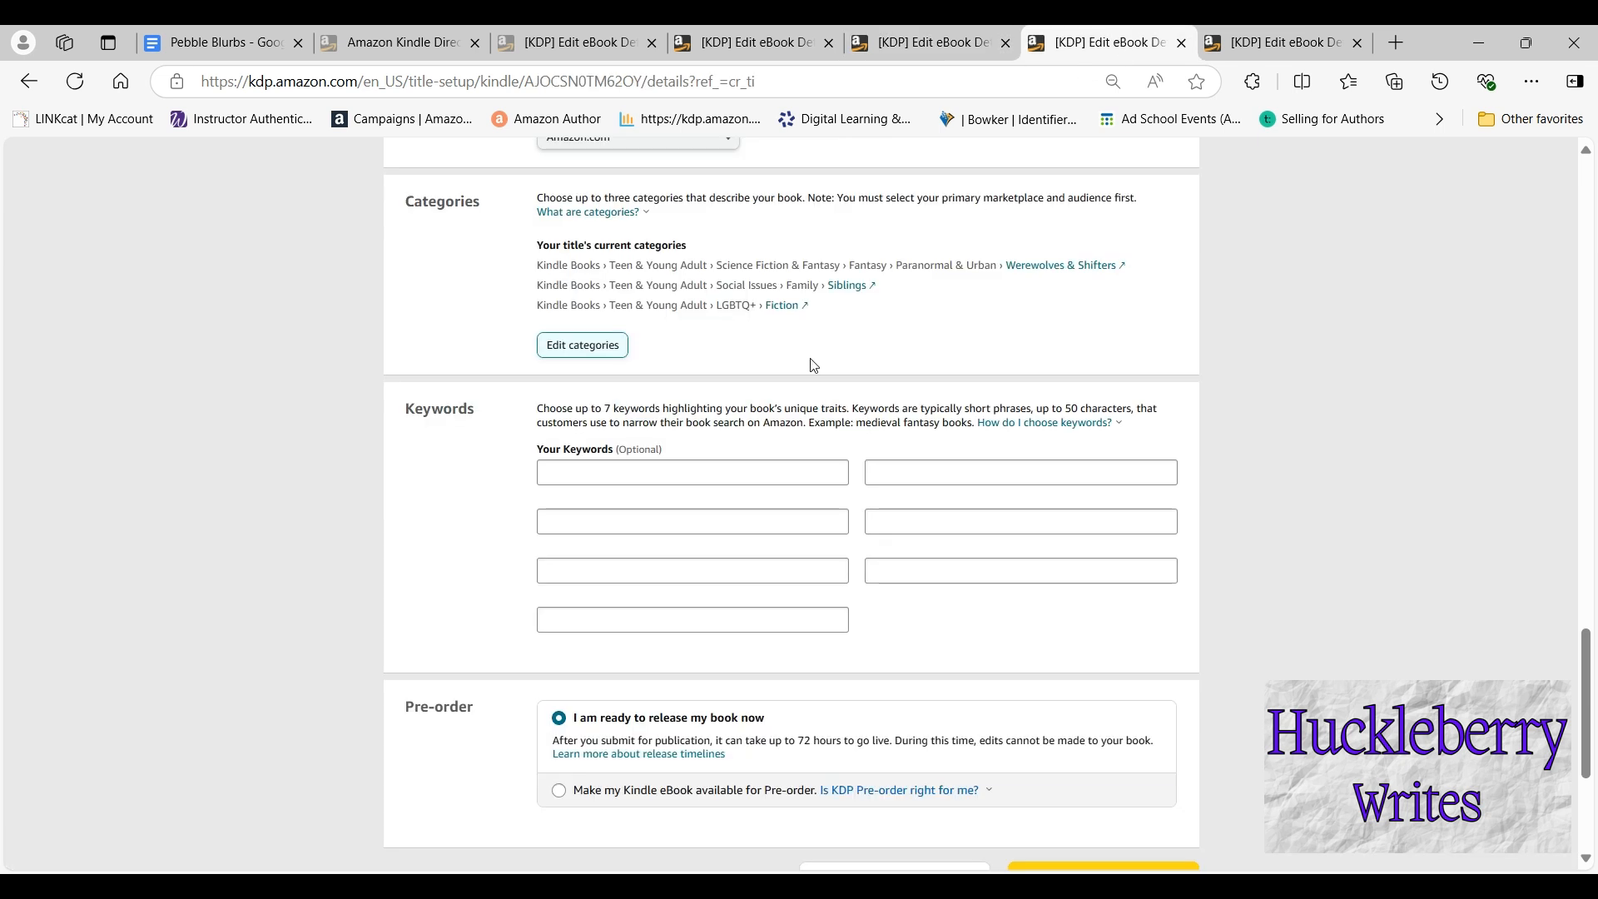
{"action": "left_click", "coordinate": [734, 513]}
{"action": "key", "text": "ctrl+v"}
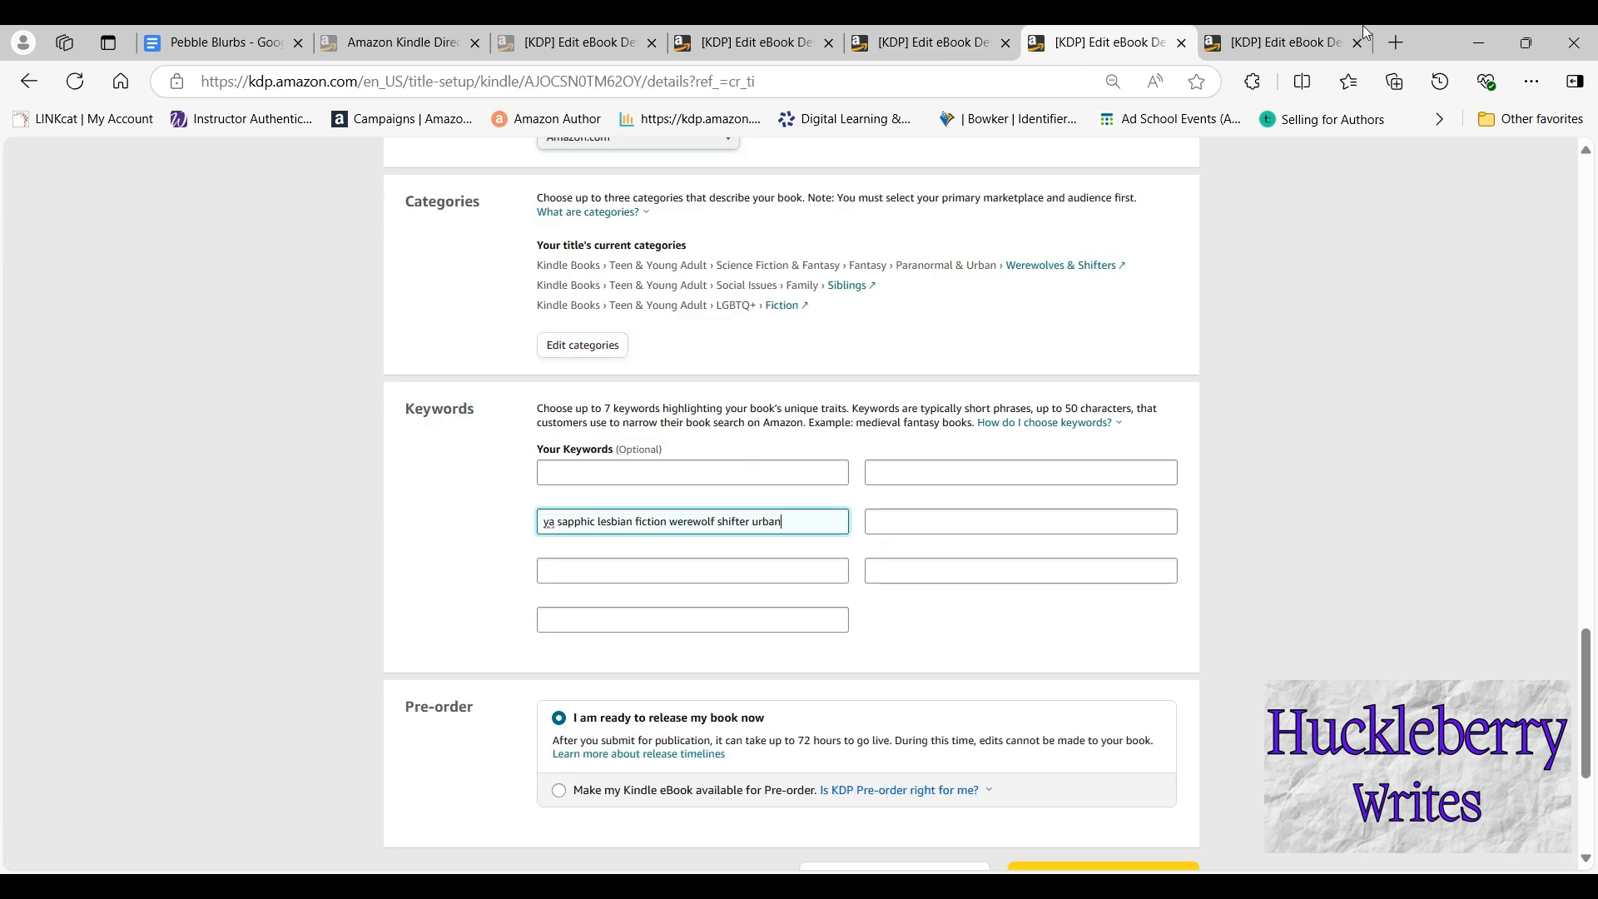
{"action": "left_click", "coordinate": [1282, 46]}
{"action": "left_click", "coordinate": [676, 418]}
{"action": "key", "text": "ctrl+v"}
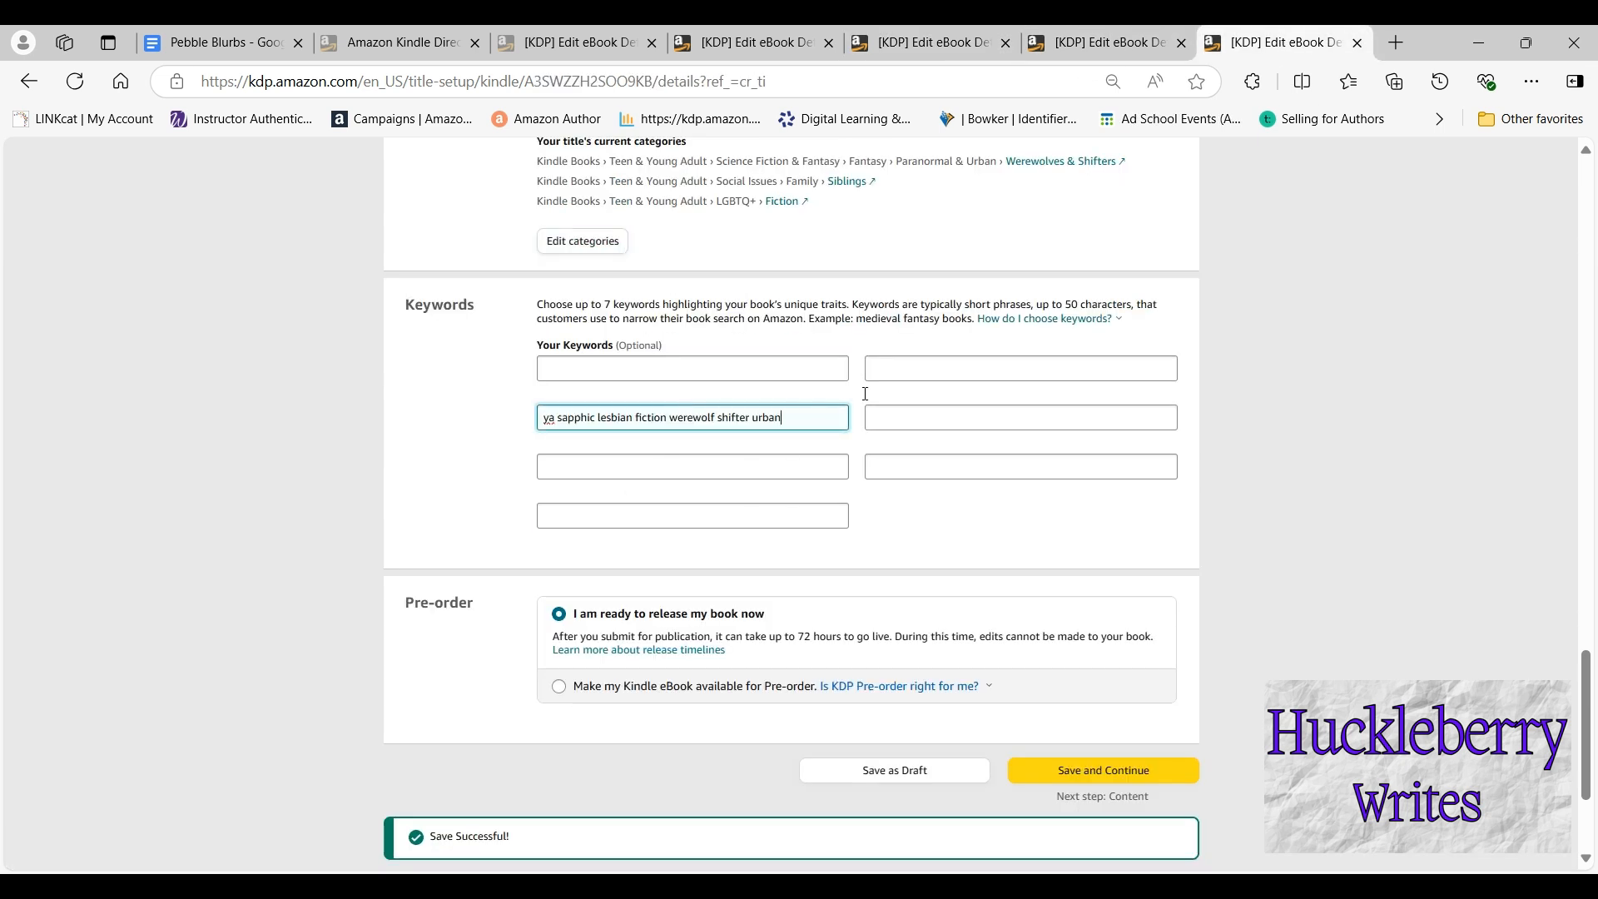
Copy Wolf Healer's keyword "teen and young adult lgbtq queer werewolf shifter" into the fourth keyword of Xenagogue, Yugen and Zephyr
{"action": "left_click", "coordinate": [725, 35]}
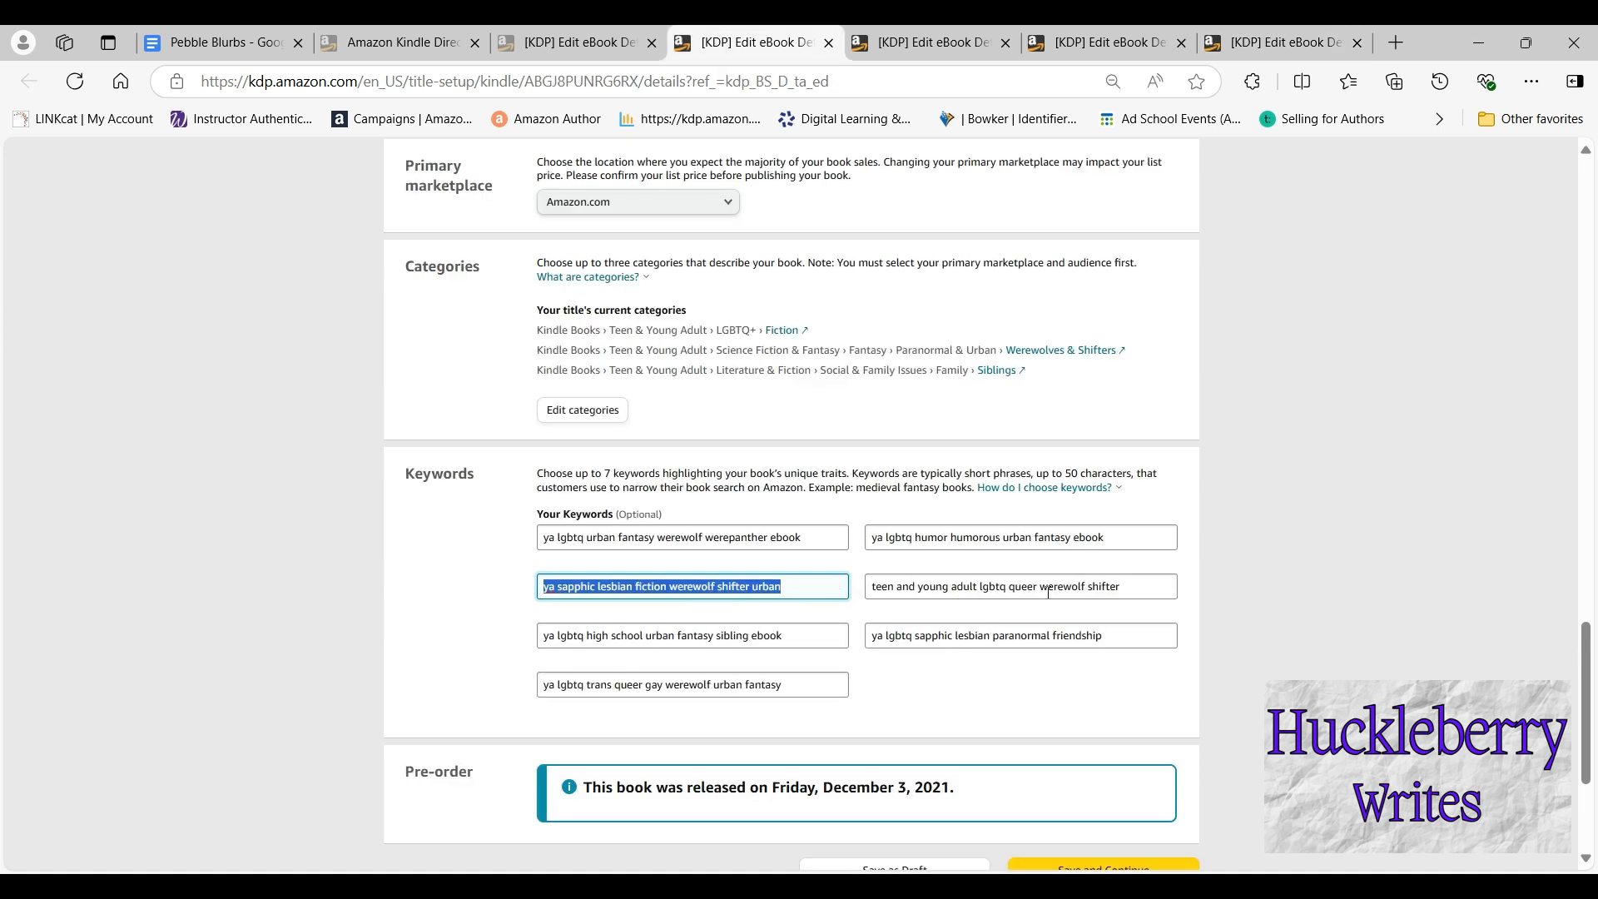
{"action": "left_click_drag", "start_coordinate": [1137, 591], "coordinate": [870, 576]}
{"action": "key", "text": "ctrl+c"}
{"action": "left_click", "coordinate": [924, 41]}
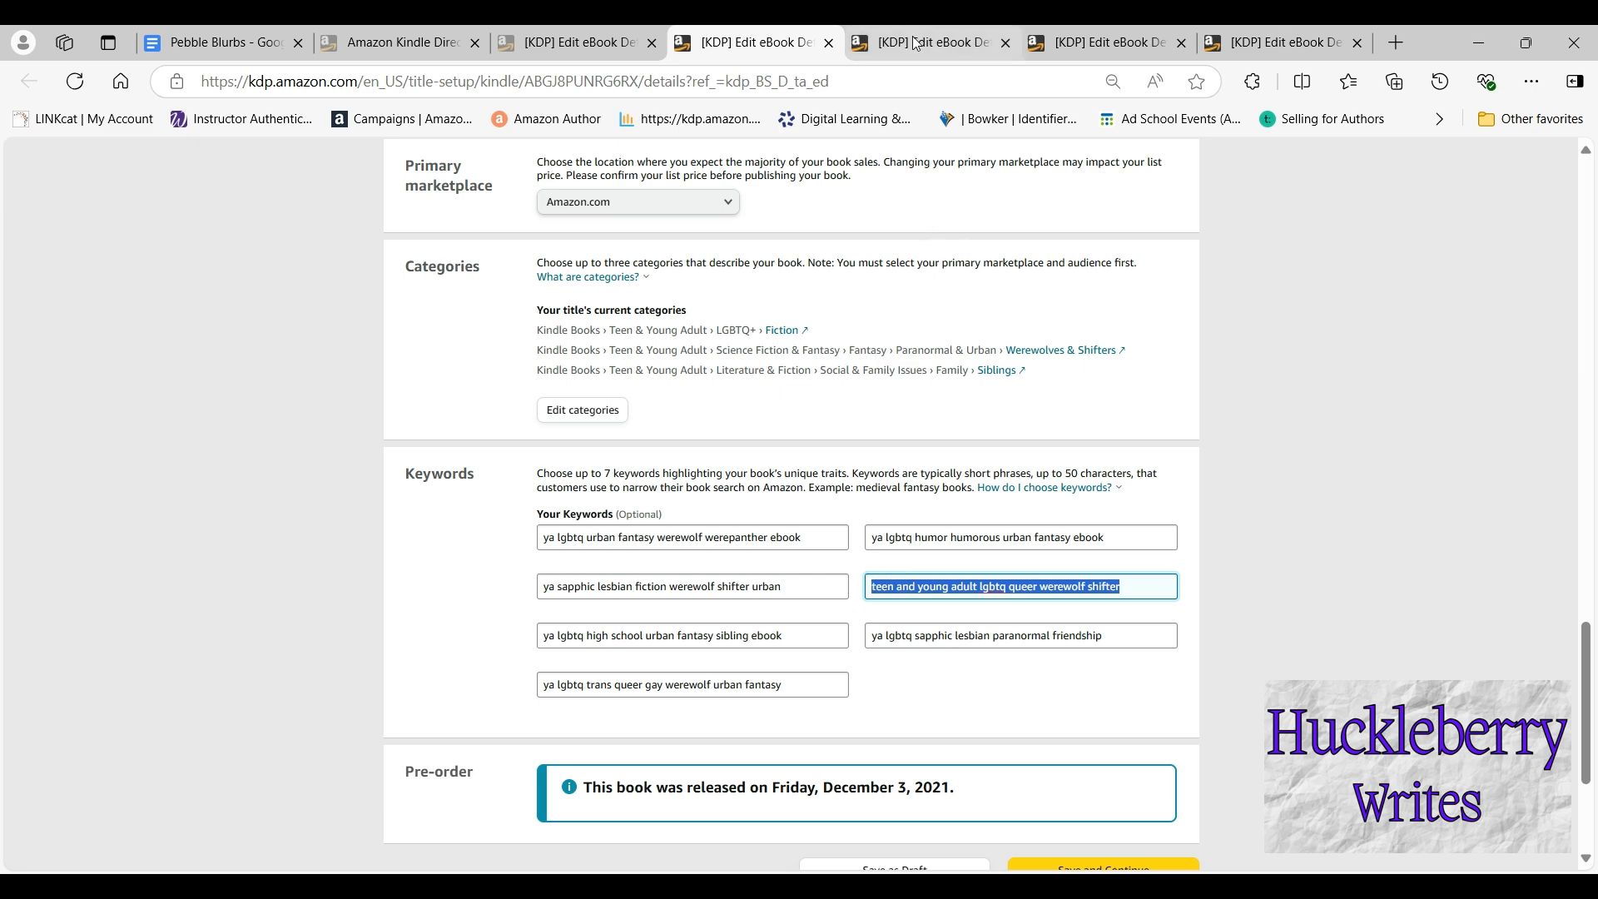
{"action": "left_click", "coordinate": [924, 380]}
{"action": "key", "text": "ctrl+v"}
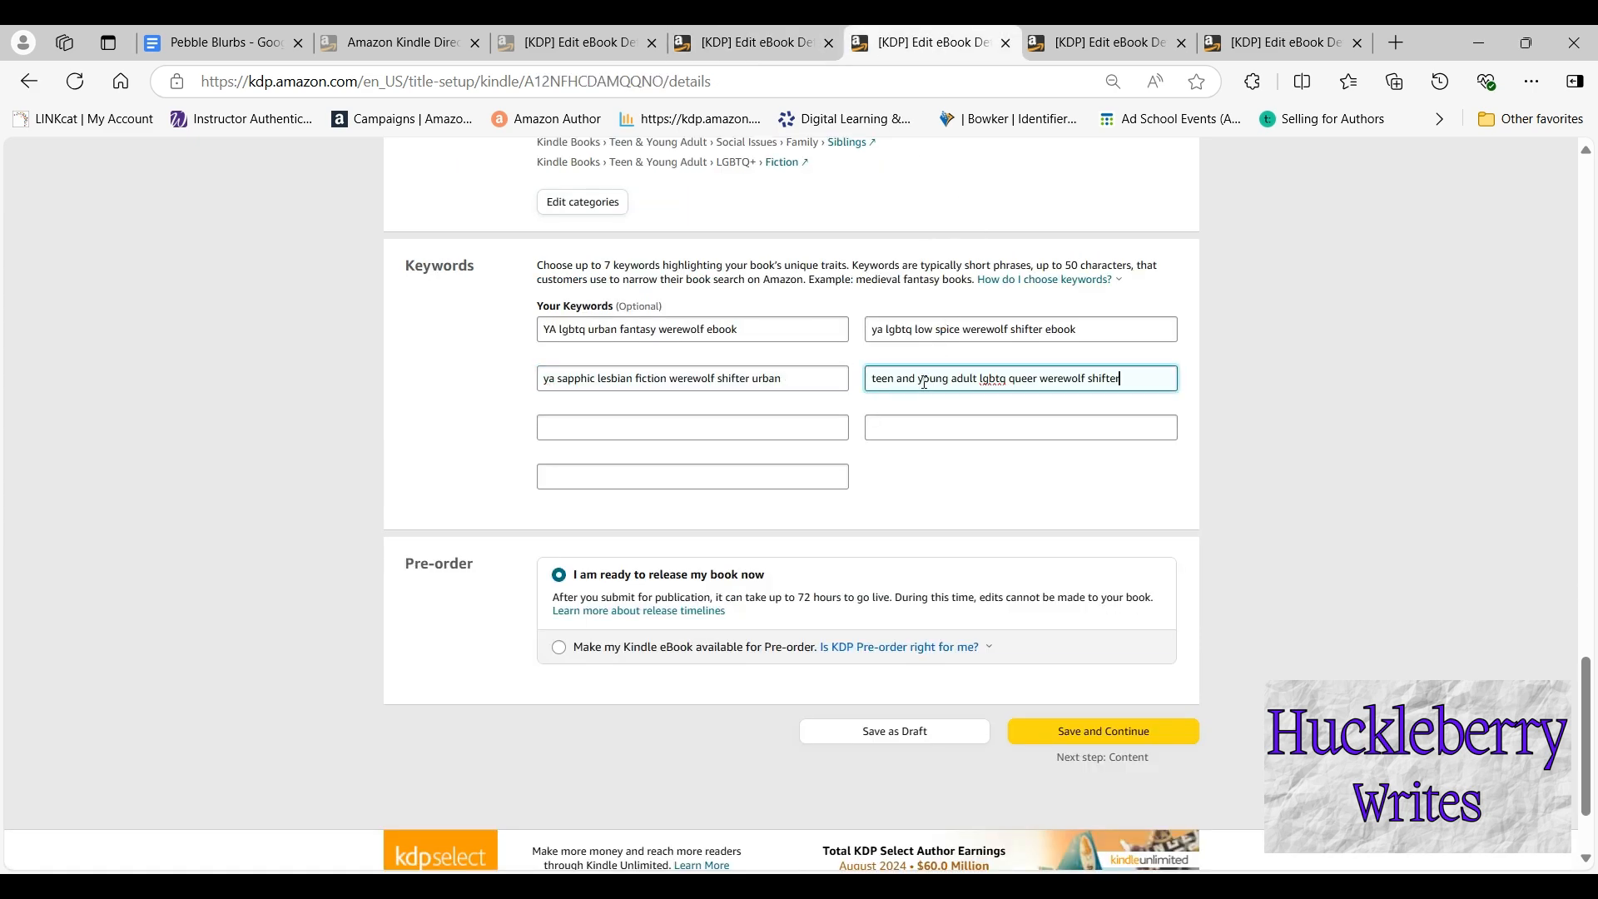
{"action": "left_click", "coordinate": [1113, 42]}
{"action": "left_click", "coordinate": [997, 519]}
{"action": "key", "text": "ctrl+v"}
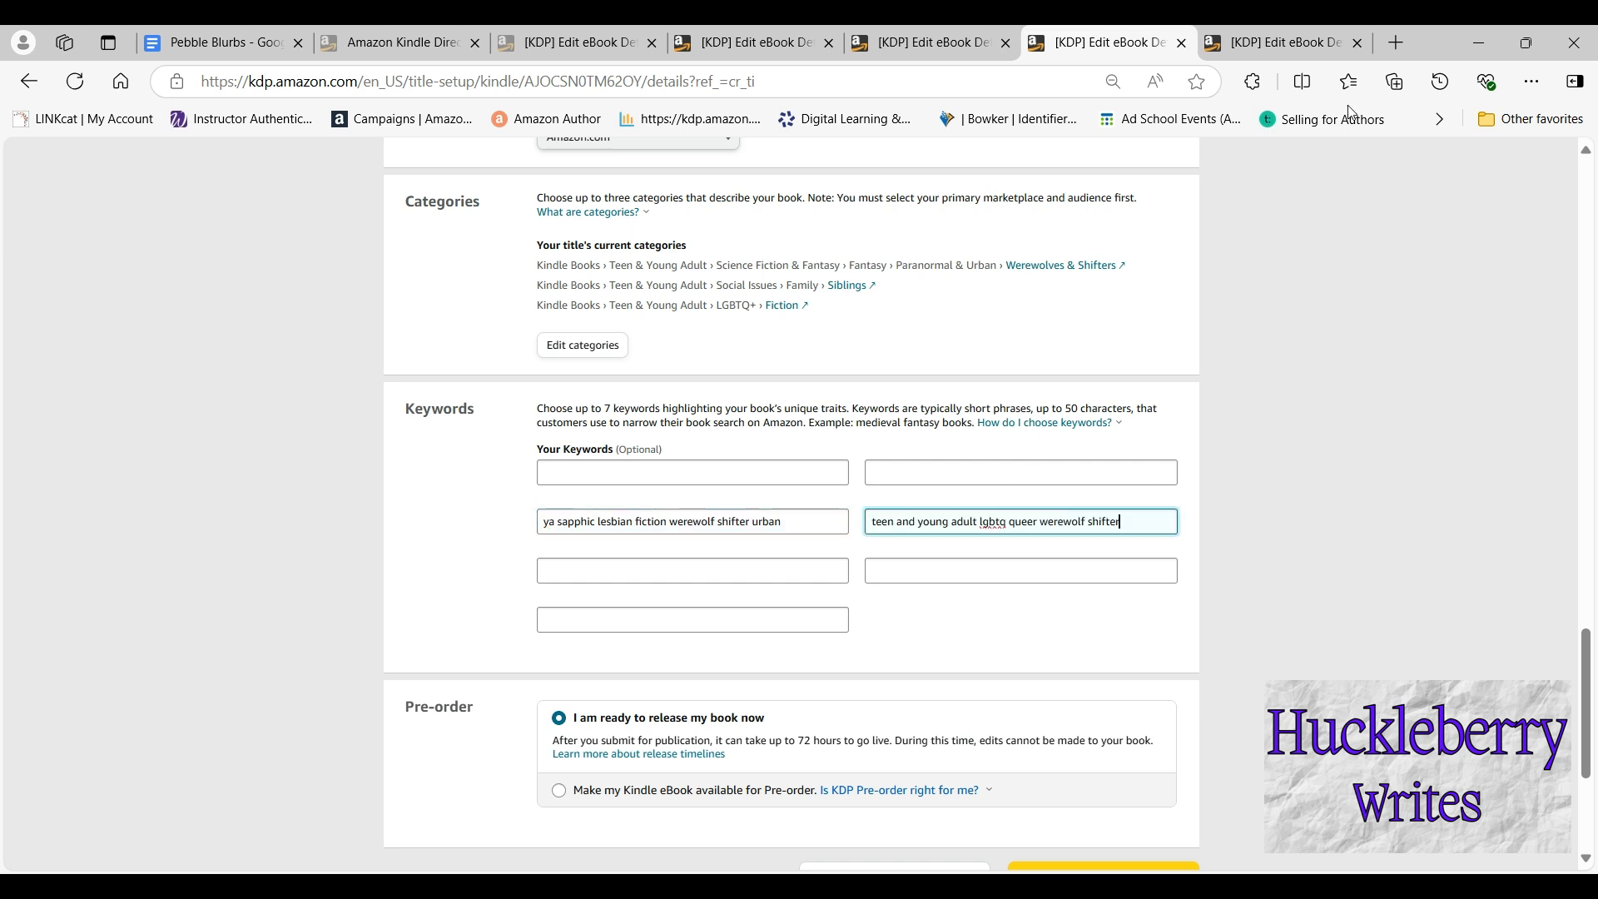
{"action": "left_click", "coordinate": [1271, 46]}
{"action": "left_click", "coordinate": [1038, 416]}
{"action": "key", "text": "ctrl+v"}
Copy Wolf Healer's keyword "ya lgbtq high school urban fantasy sibling ebook" into the fifth keyword of Xenagogue, Yugen and Zephyr
{"action": "left_click", "coordinate": [814, 36]}
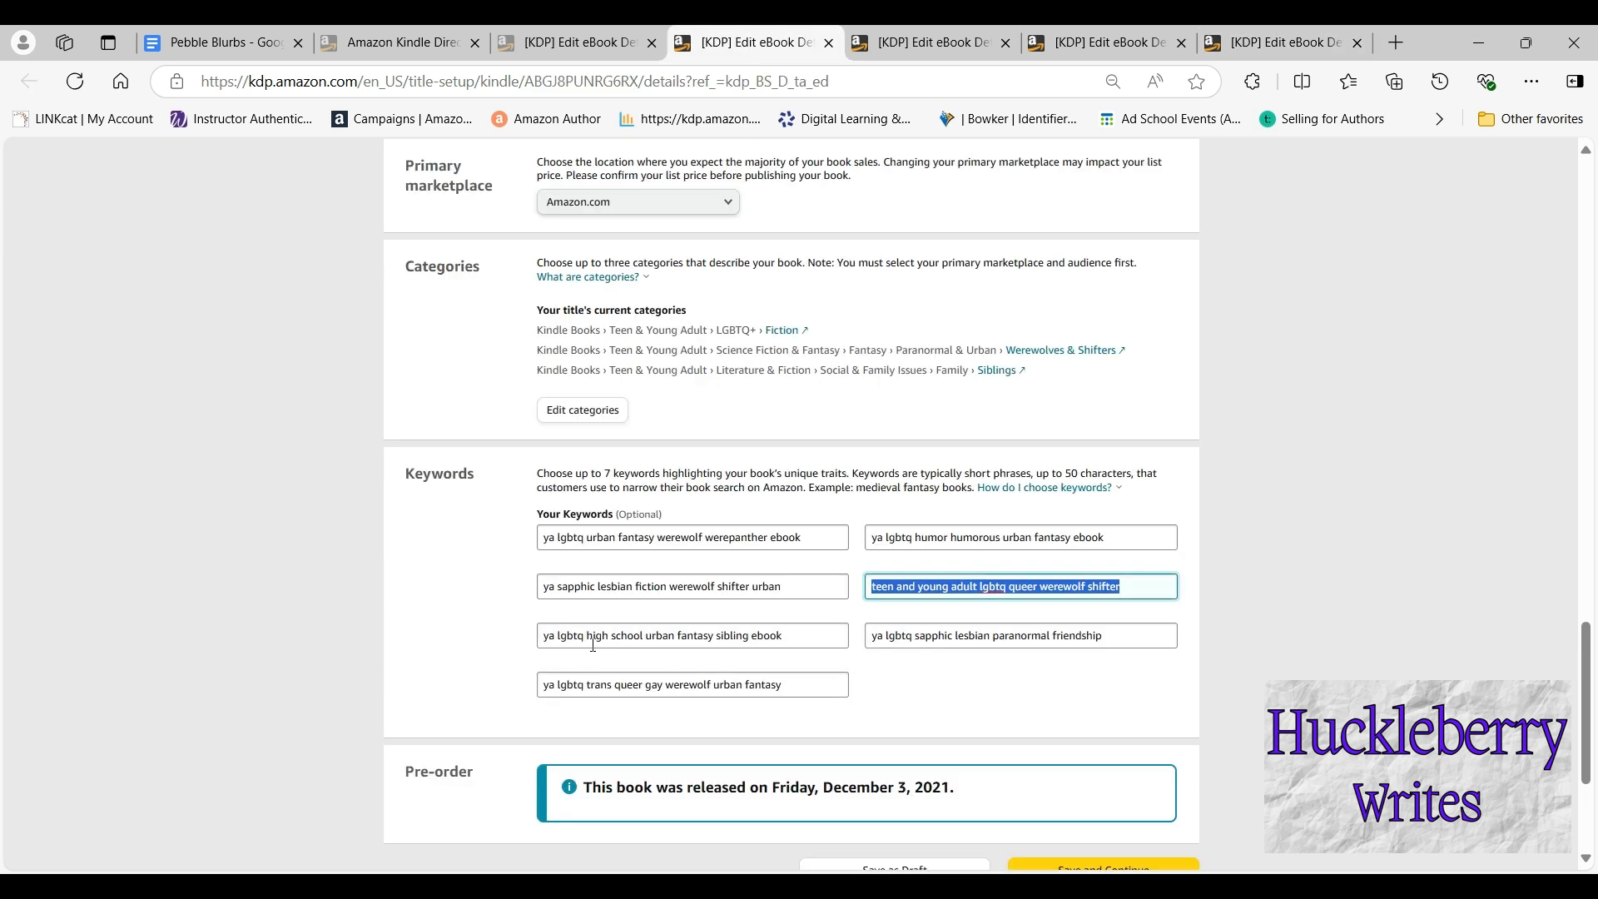
{"action": "left_click_drag", "start_coordinate": [812, 640], "coordinate": [545, 637]}
{"action": "key", "text": "ctrl+c"}
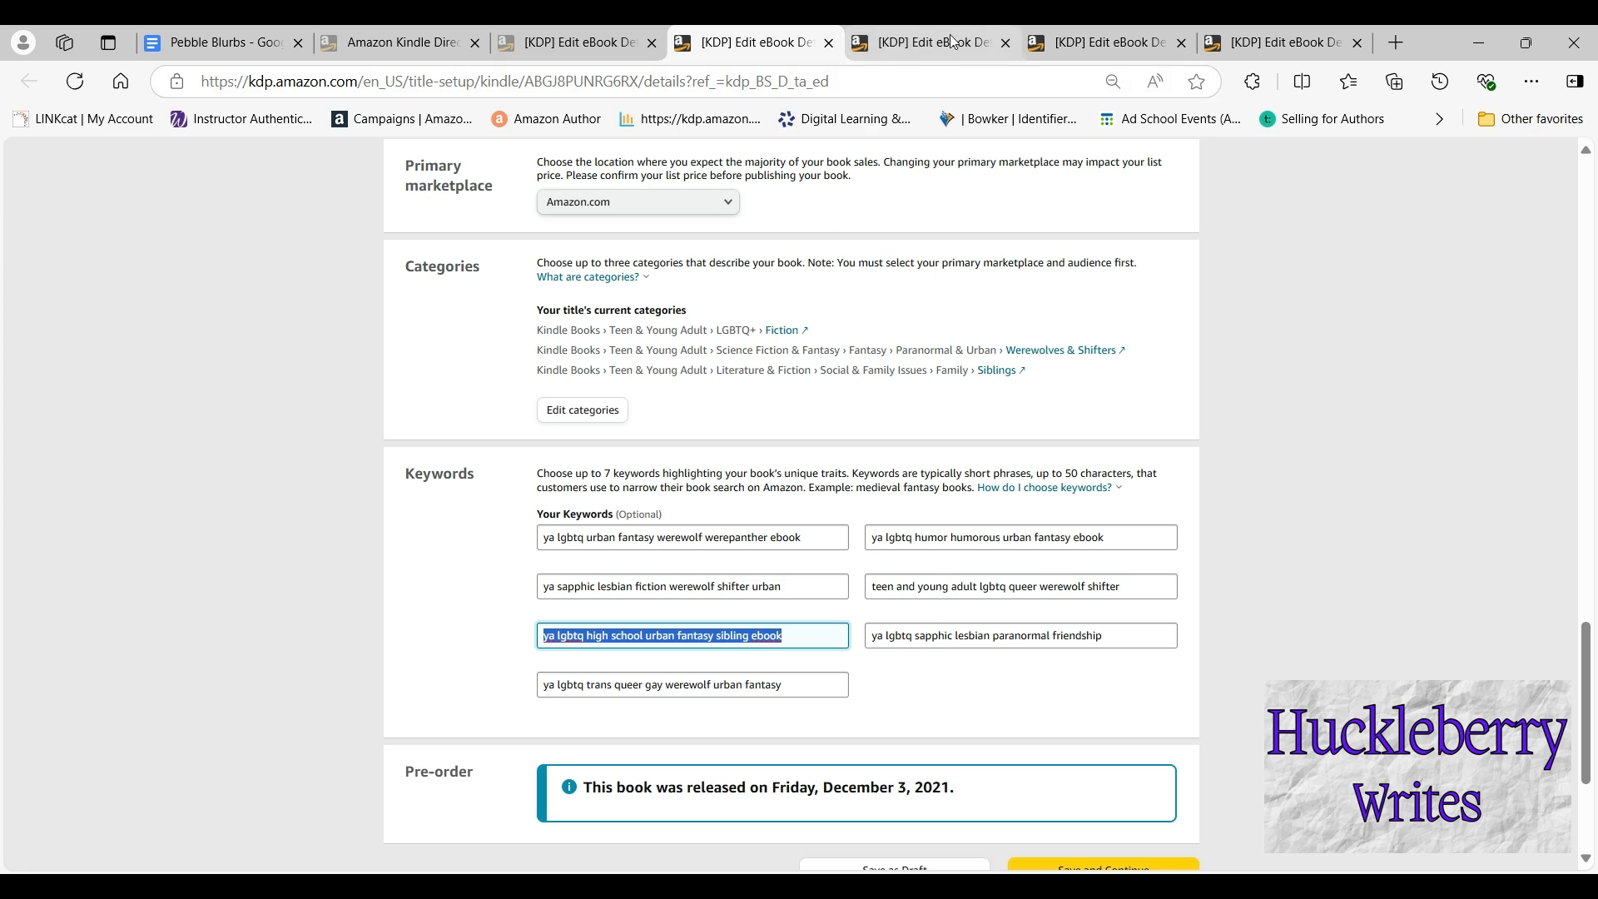
{"action": "left_click", "coordinate": [924, 42]}
{"action": "left_click", "coordinate": [671, 436]}
{"action": "key", "text": "ctrl+v"}
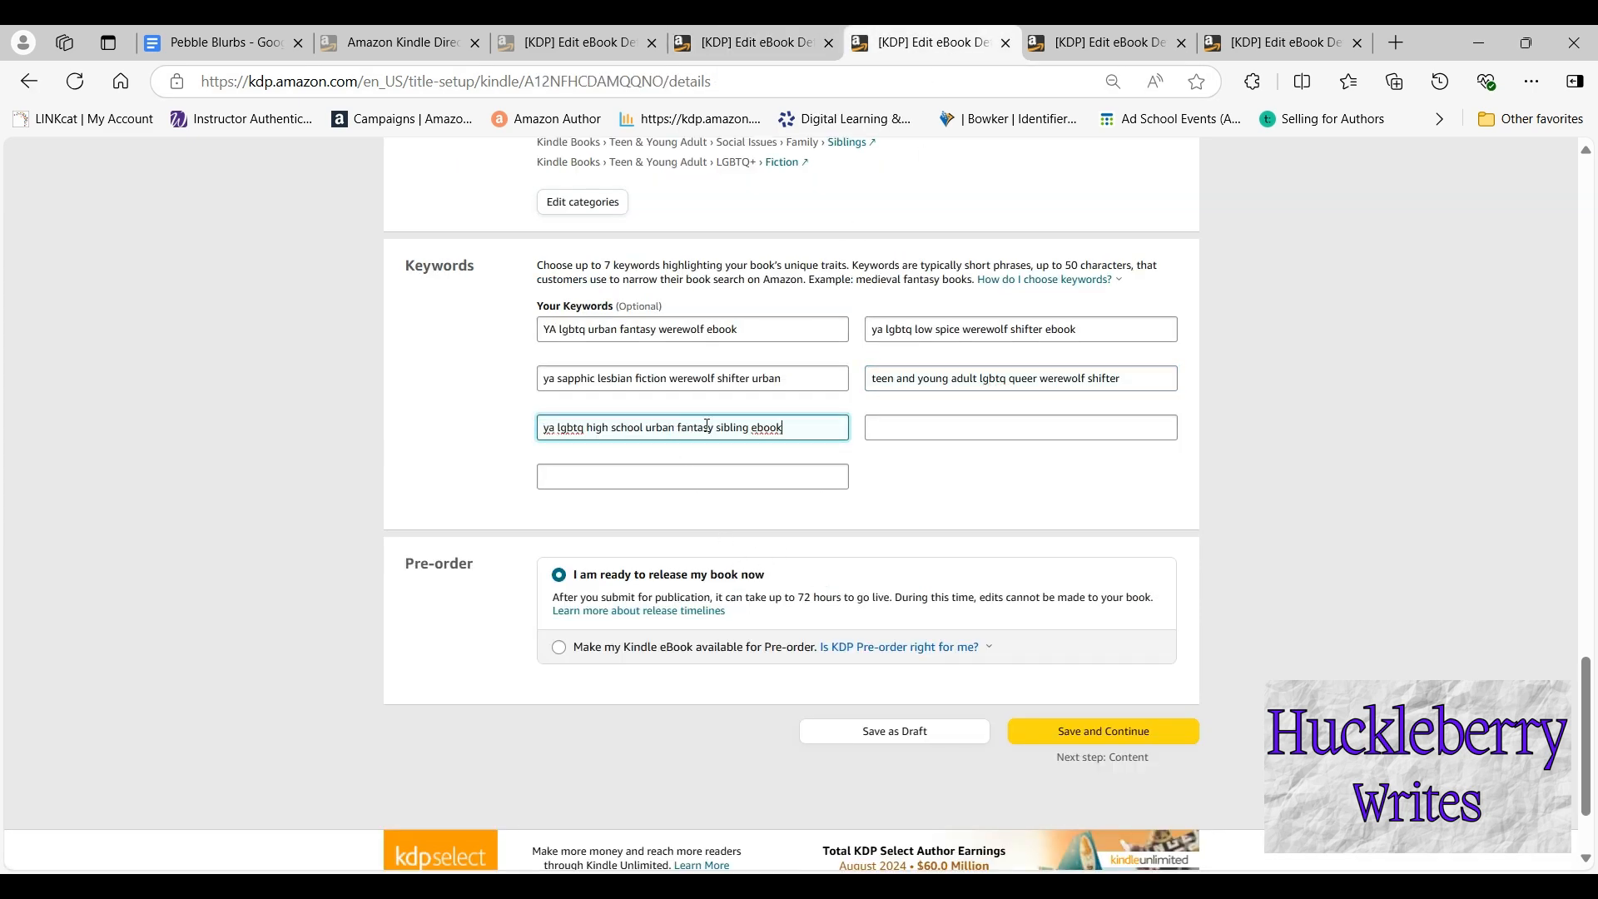
{"action": "left_click", "coordinate": [1103, 42]}
{"action": "left_click", "coordinate": [637, 574]}
{"action": "key", "text": "ctrl+v"}
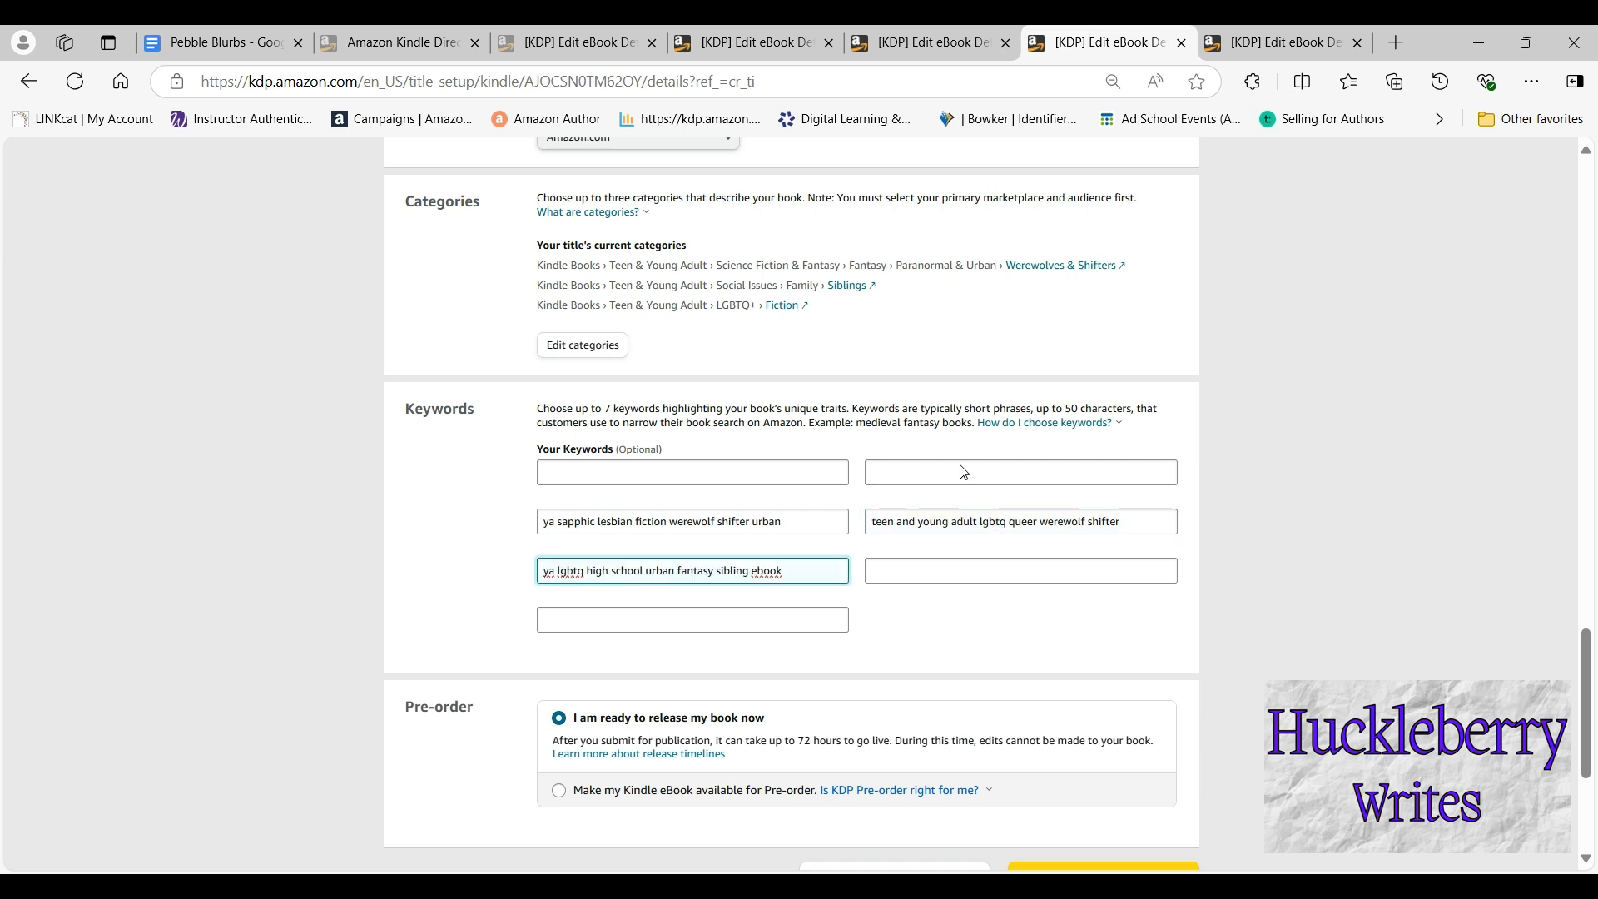
{"action": "left_click", "coordinate": [1253, 42]}
{"action": "left_click", "coordinate": [727, 468]}
{"action": "key", "text": "ctrl+v"}
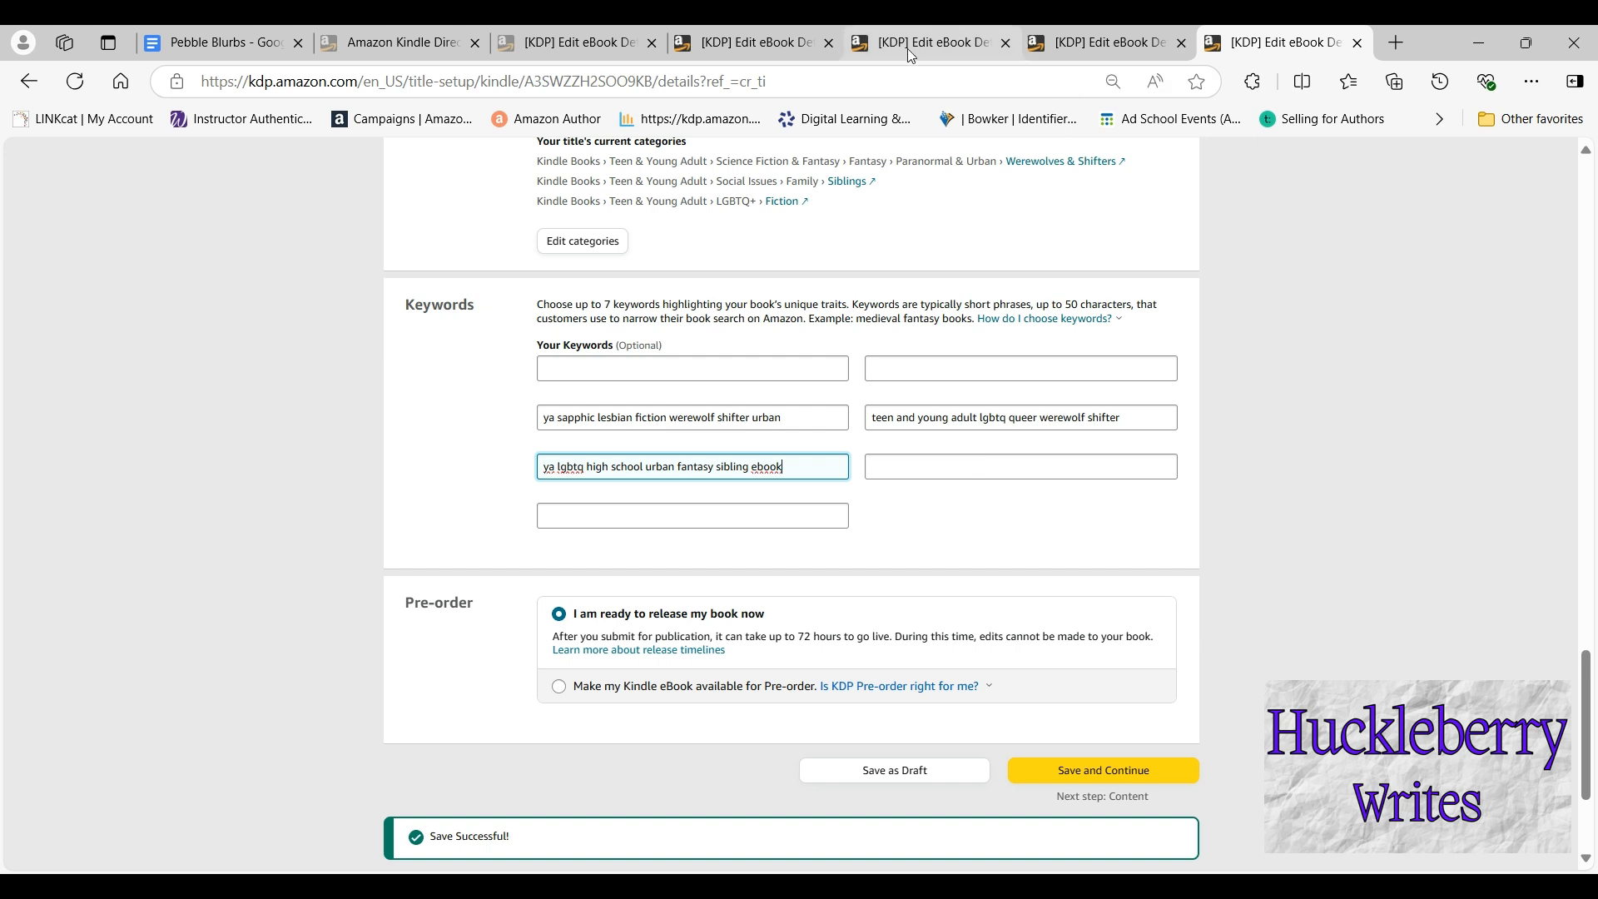
Copy Wolf Healer's keyword "ya lgbtq sapphic lesbian paranormal friendship" into the sixth keyword of Xenagogue, Yugen and Zephyr
{"action": "left_click", "coordinate": [746, 47]}
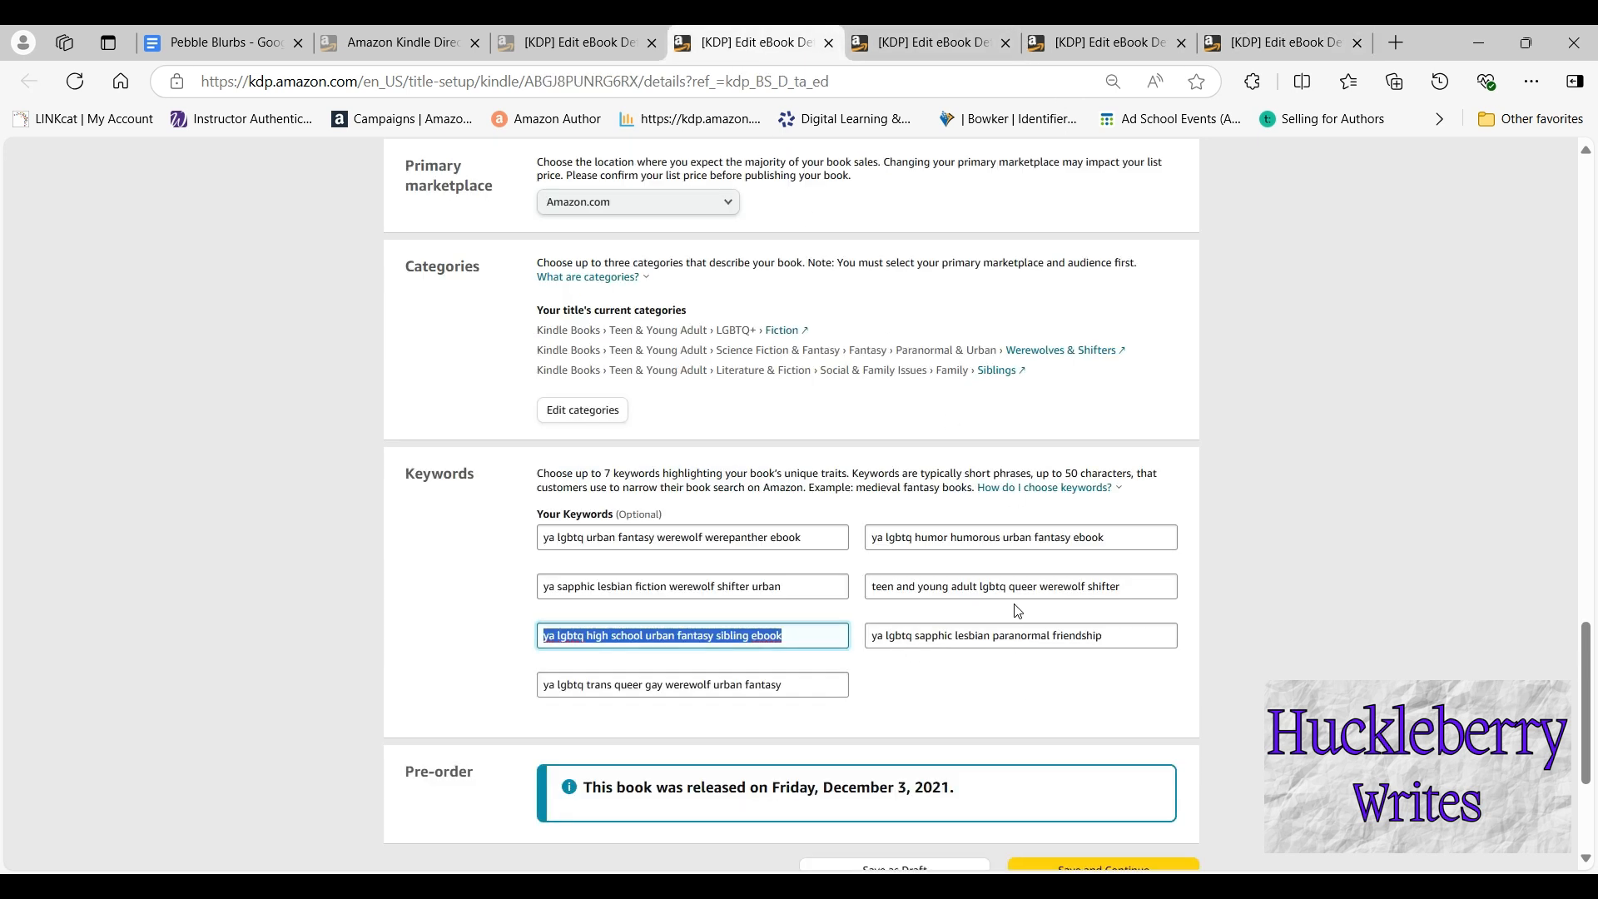
{"action": "left_click_drag", "start_coordinate": [1120, 632], "coordinate": [835, 637]}
{"action": "key", "text": "ctrl+c"}
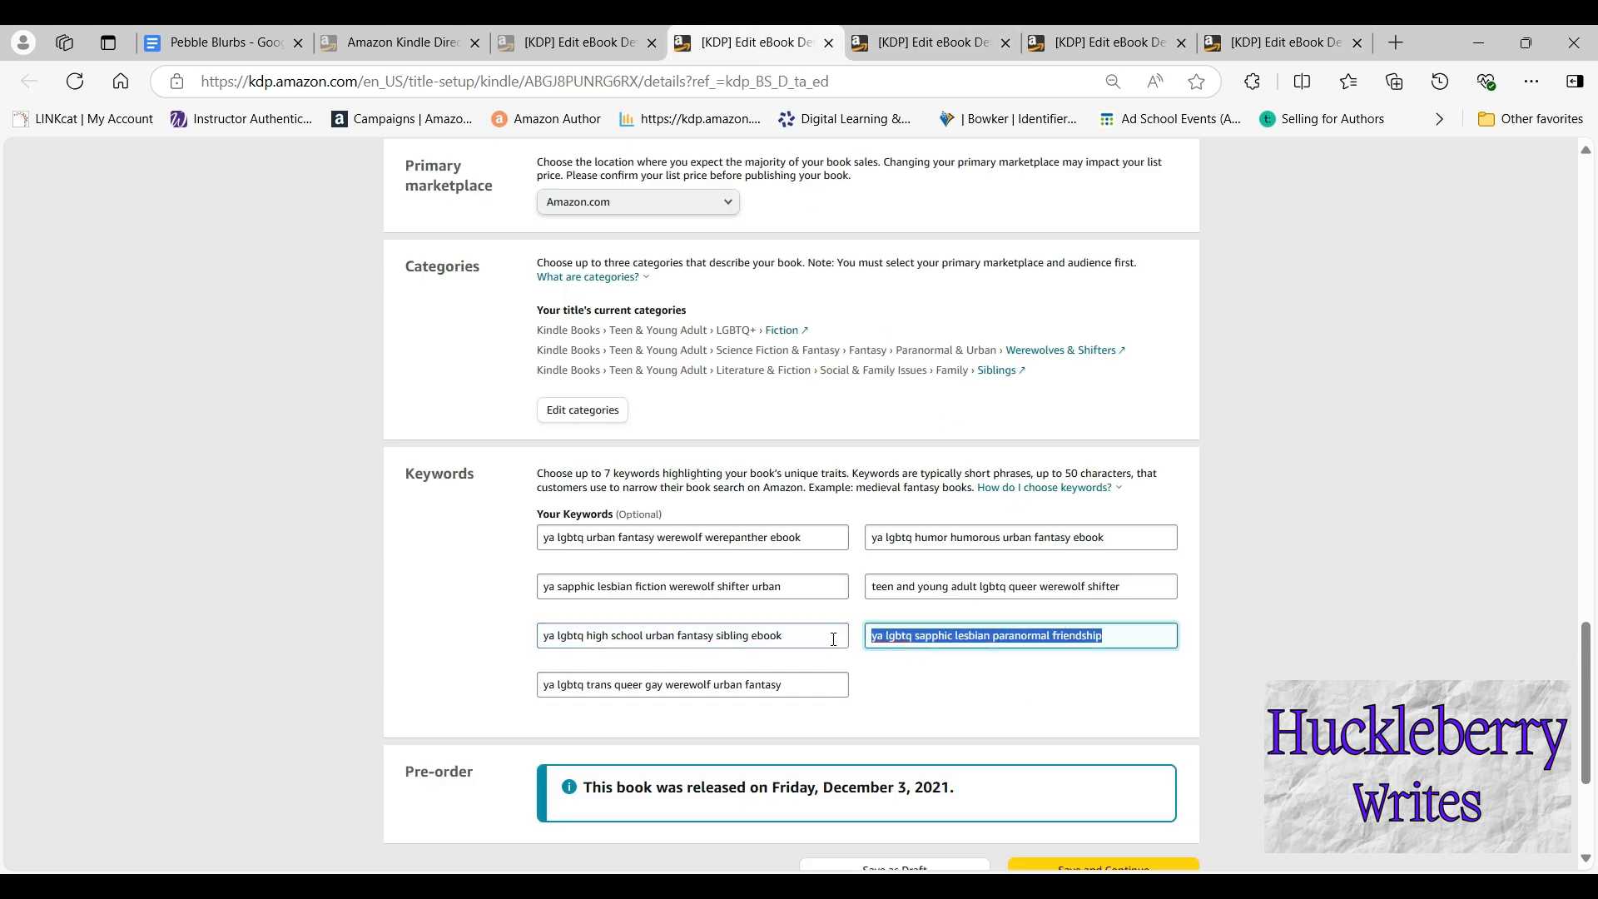
{"action": "left_click", "coordinate": [924, 42]}
{"action": "left_click", "coordinate": [1036, 439]}
{"action": "key", "text": "ctrl+v"}
{"action": "left_click", "coordinate": [1107, 42]}
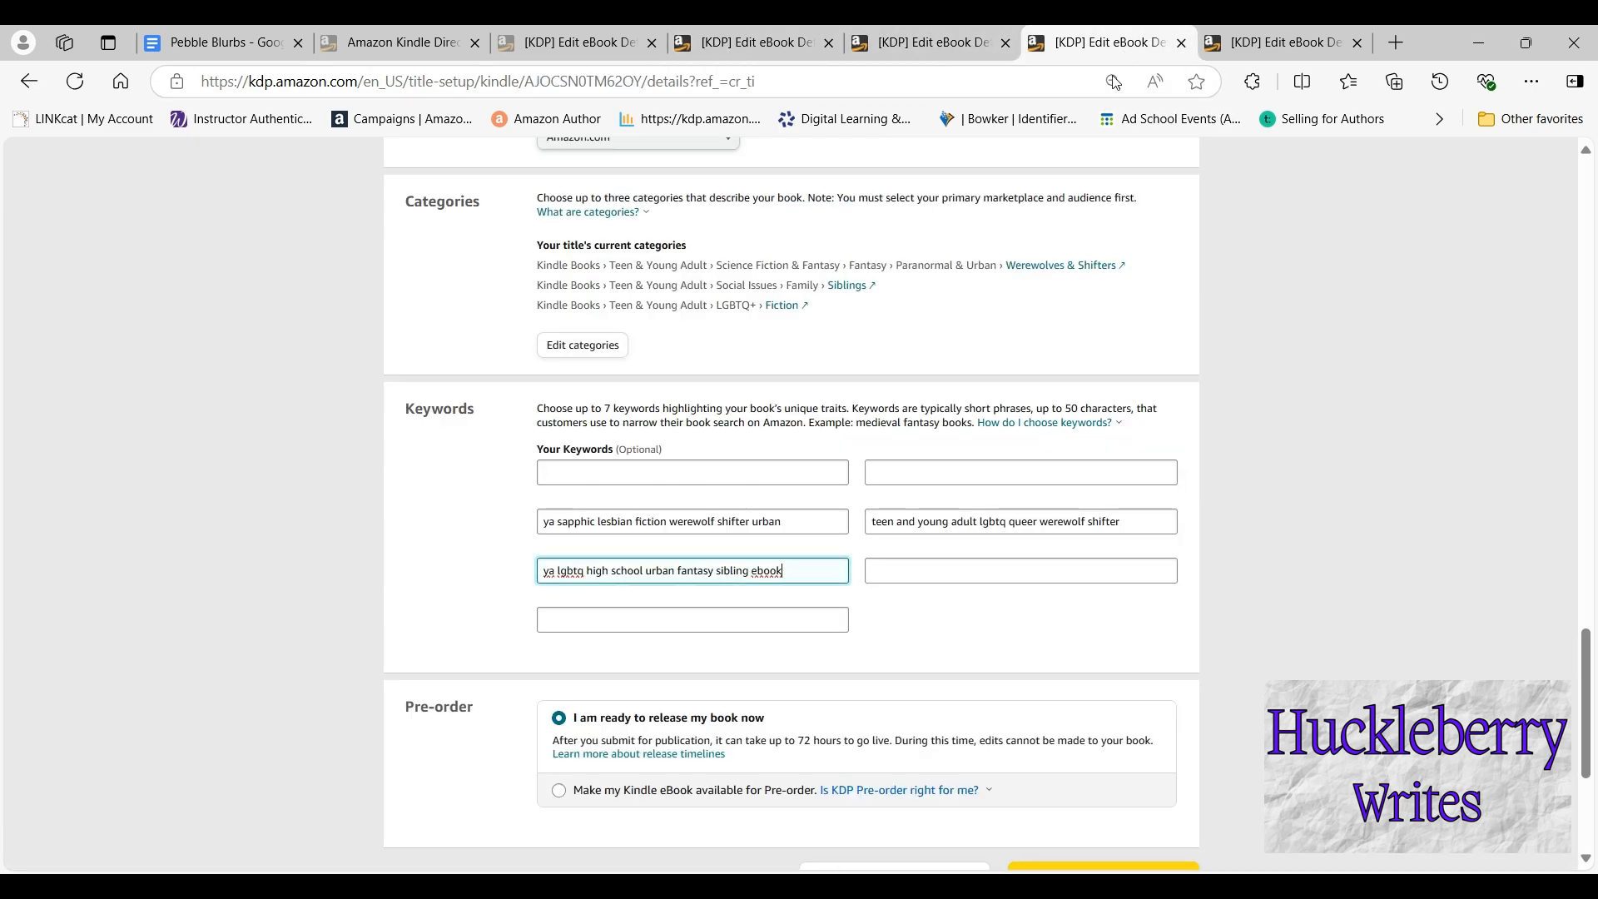
{"action": "left_click", "coordinate": [1009, 566]}
{"action": "type", "text": "ya sapphic lesbian paranormal friendship"}
{"action": "left_click", "coordinate": [1278, 42]}
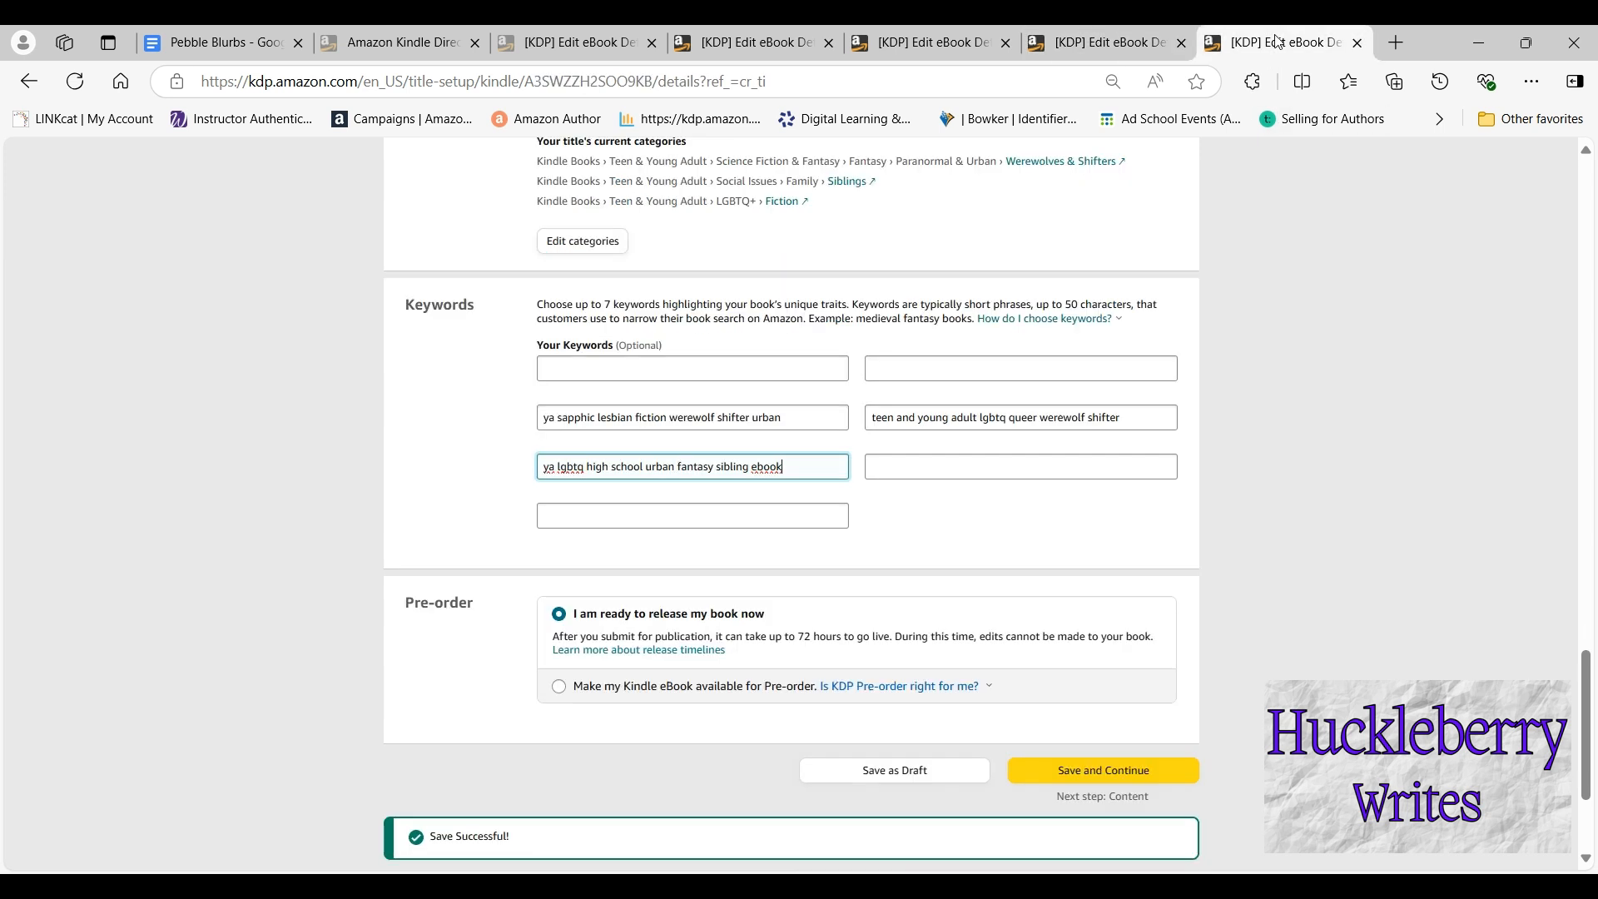
{"action": "left_click", "coordinate": [1074, 467]}
{"action": "key", "text": "ctrl+v"}
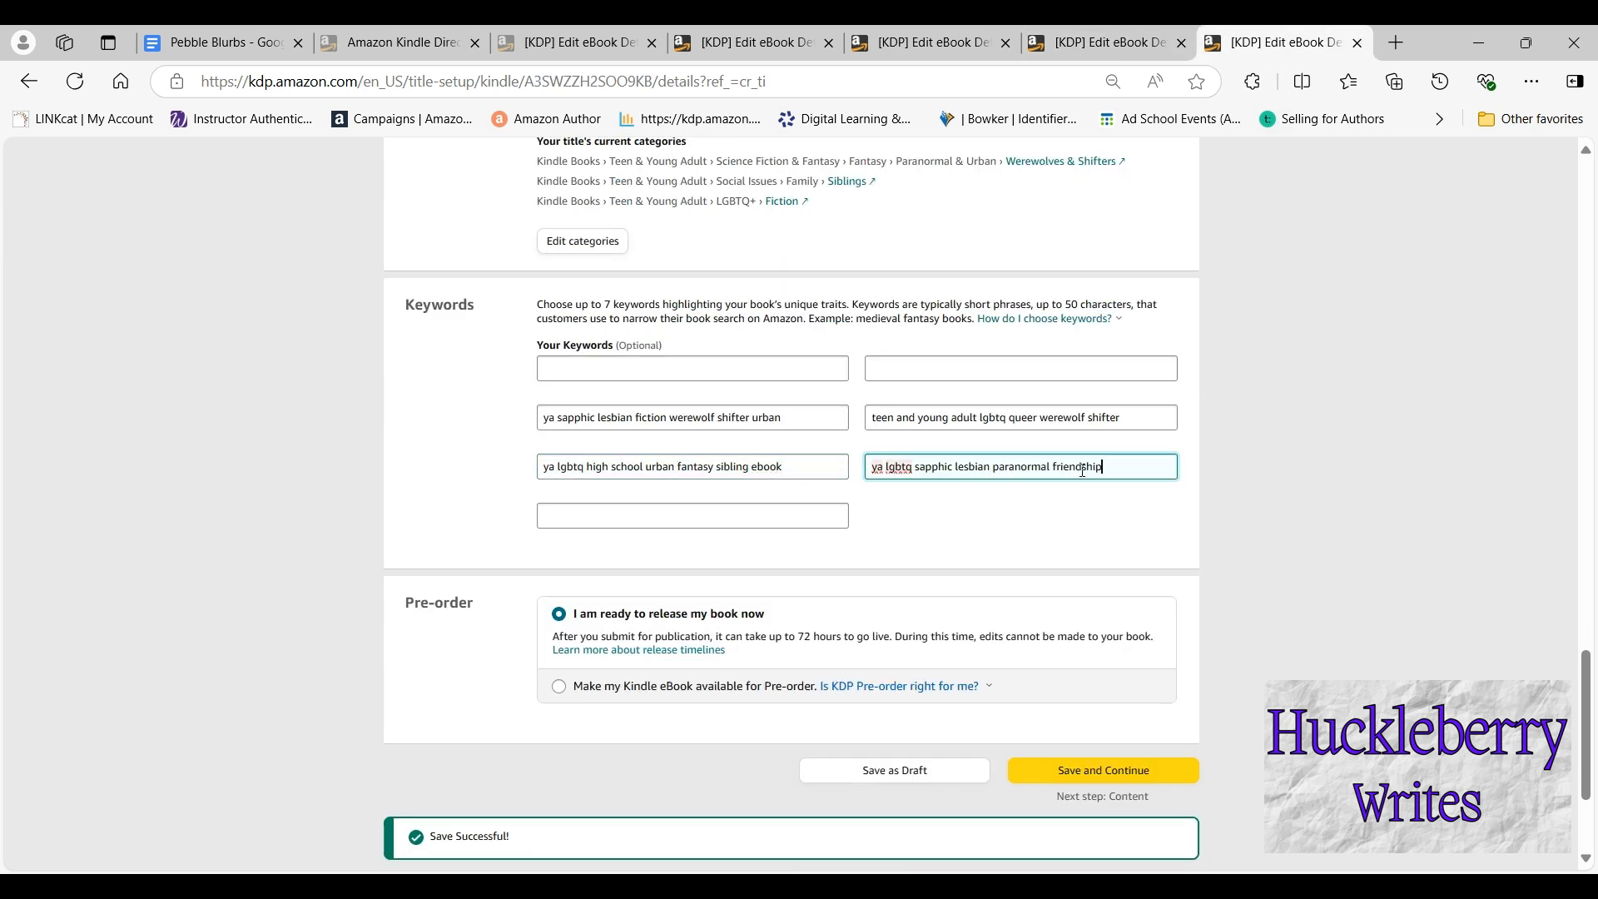
Copy Wolf Healer's keyword "ya lgbtq trans queer gay werewolf urban fantasy" into the seventh keyword of Xenagogue, Yugen and Zephyr
{"action": "left_click", "coordinate": [758, 42]}
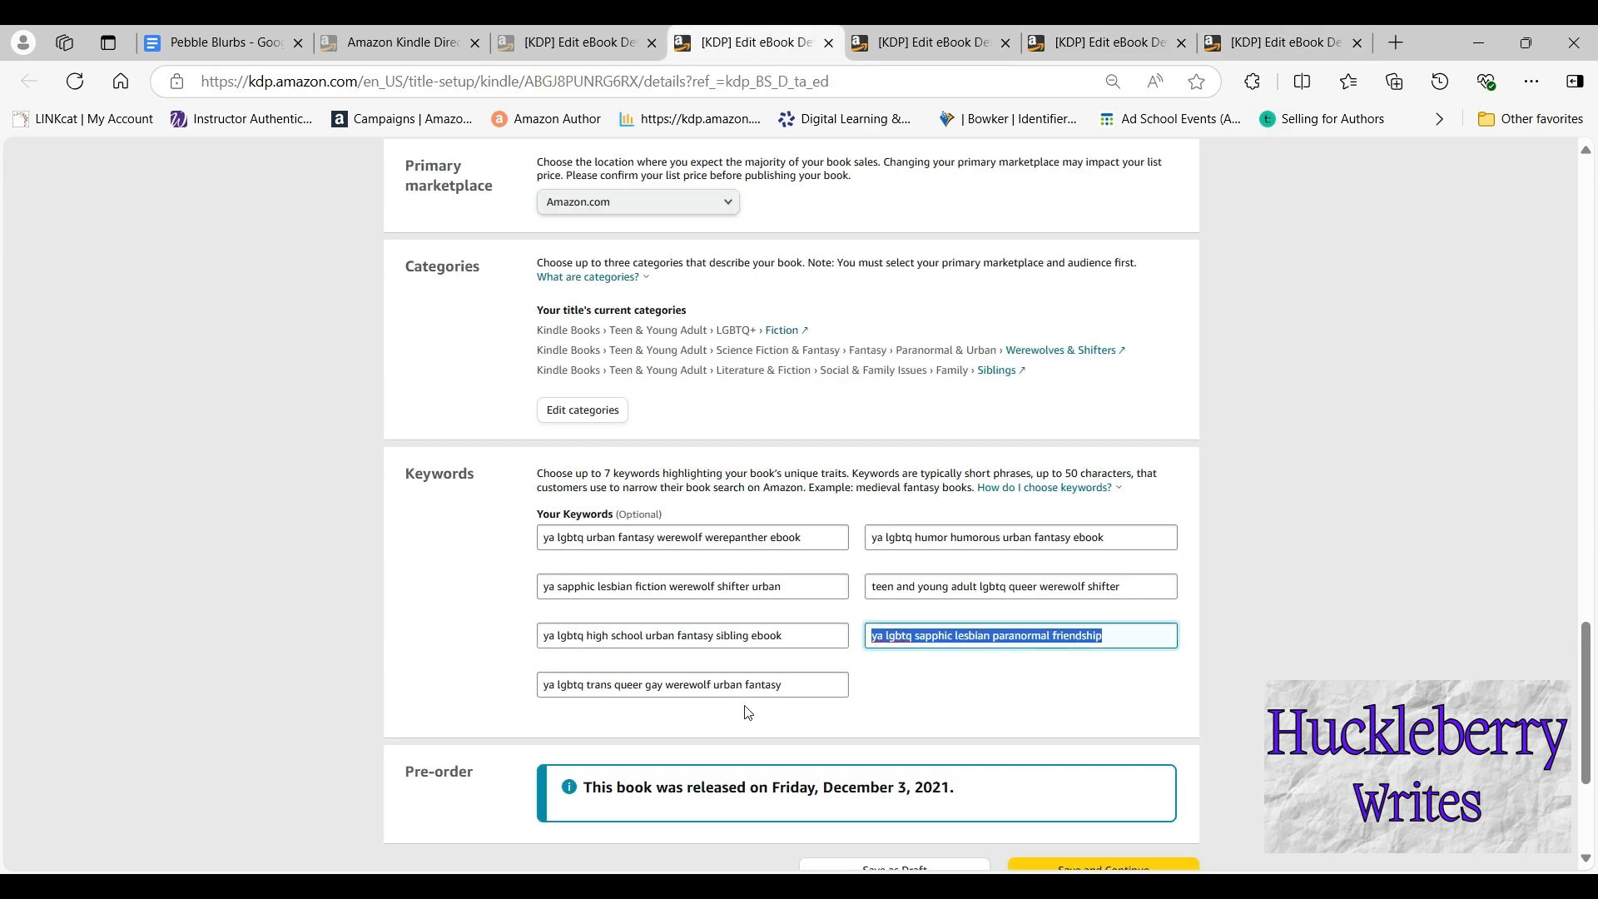
{"action": "left_click_drag", "start_coordinate": [797, 684], "coordinate": [526, 661]}
{"action": "key", "text": "ctrl+c"}
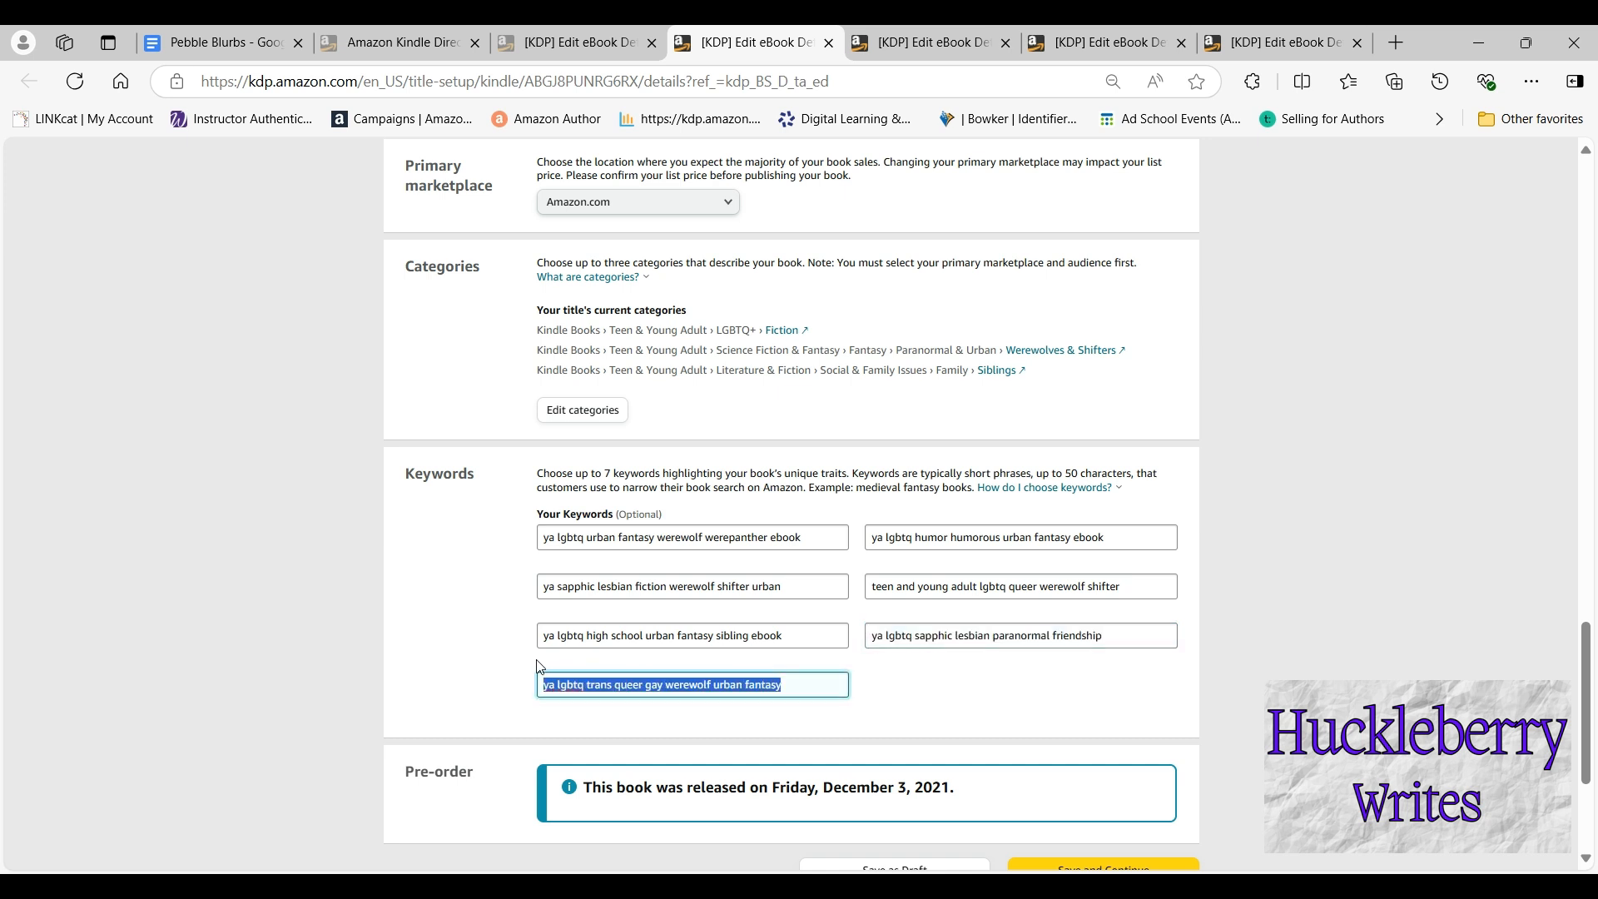
{"action": "left_click", "coordinate": [899, 43]}
{"action": "left_click", "coordinate": [719, 474]}
{"action": "key", "text": "ctrl+v"}
{"action": "left_click", "coordinate": [1107, 43]}
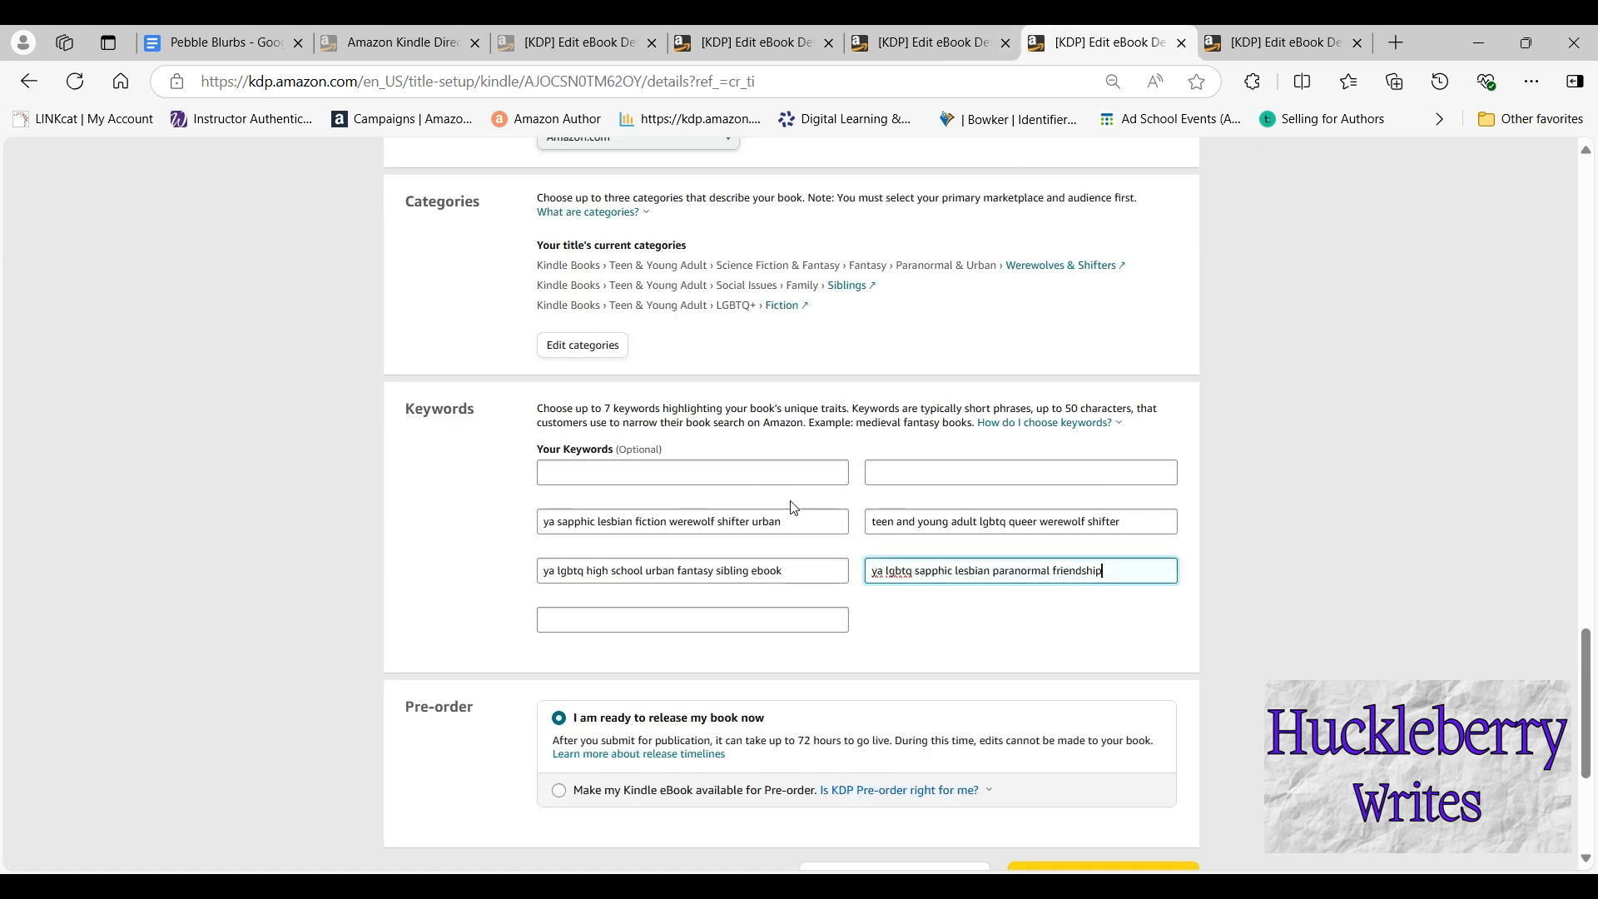
{"action": "left_click", "coordinate": [721, 626]}
{"action": "key", "text": "ctrl+v"}
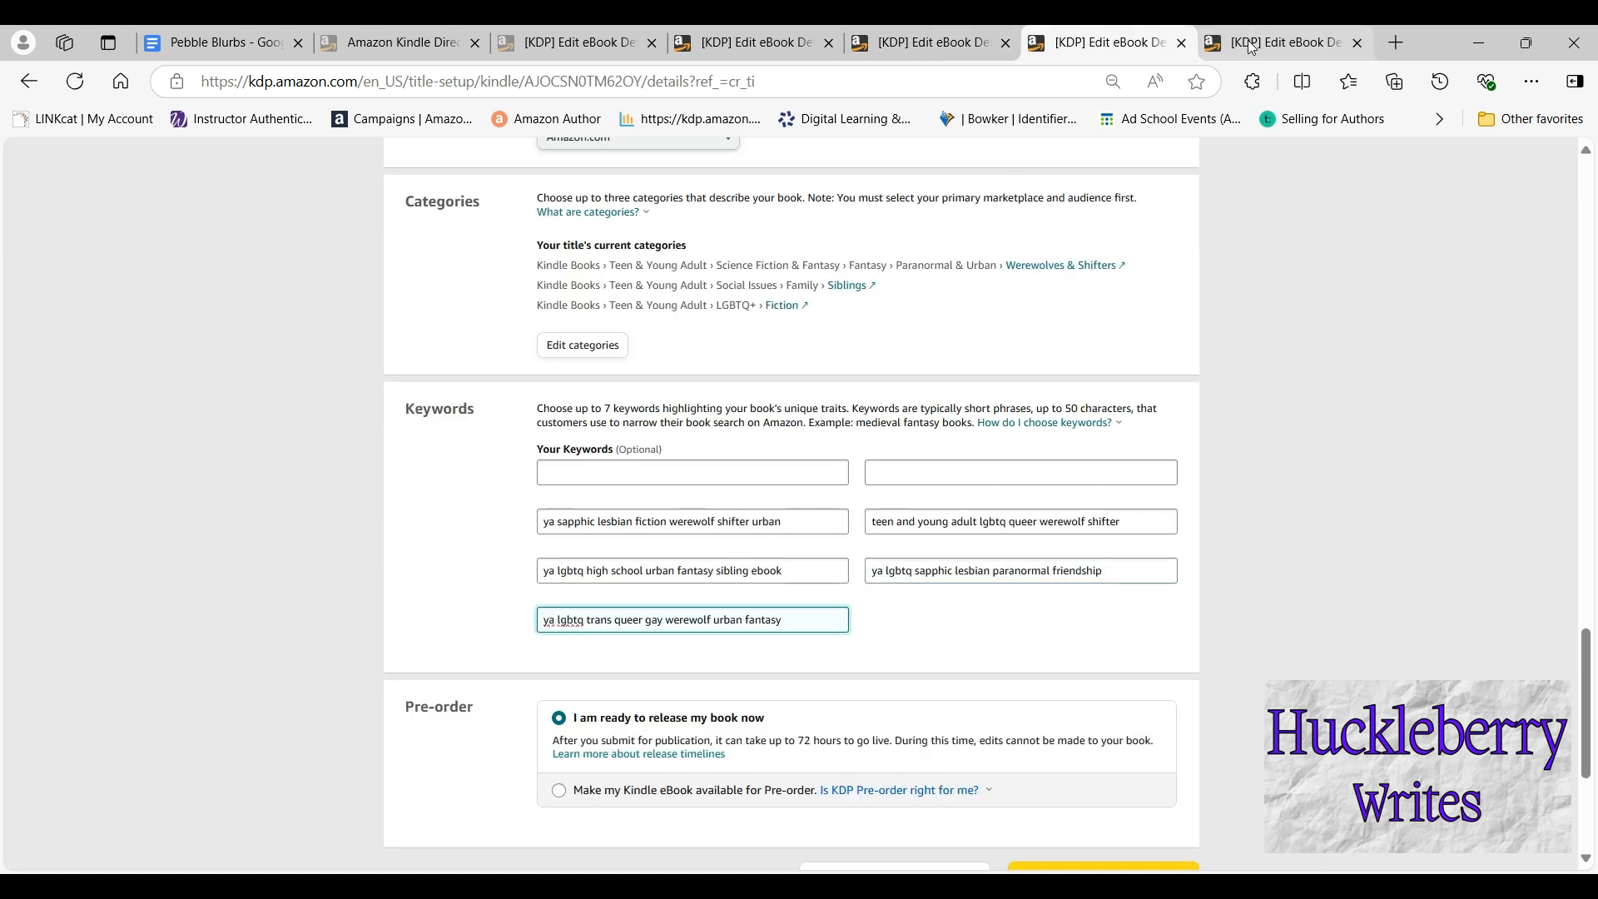
{"action": "left_click", "coordinate": [1281, 43]}
{"action": "left_click", "coordinate": [714, 517]}
{"action": "key", "text": "ctrl+v"}
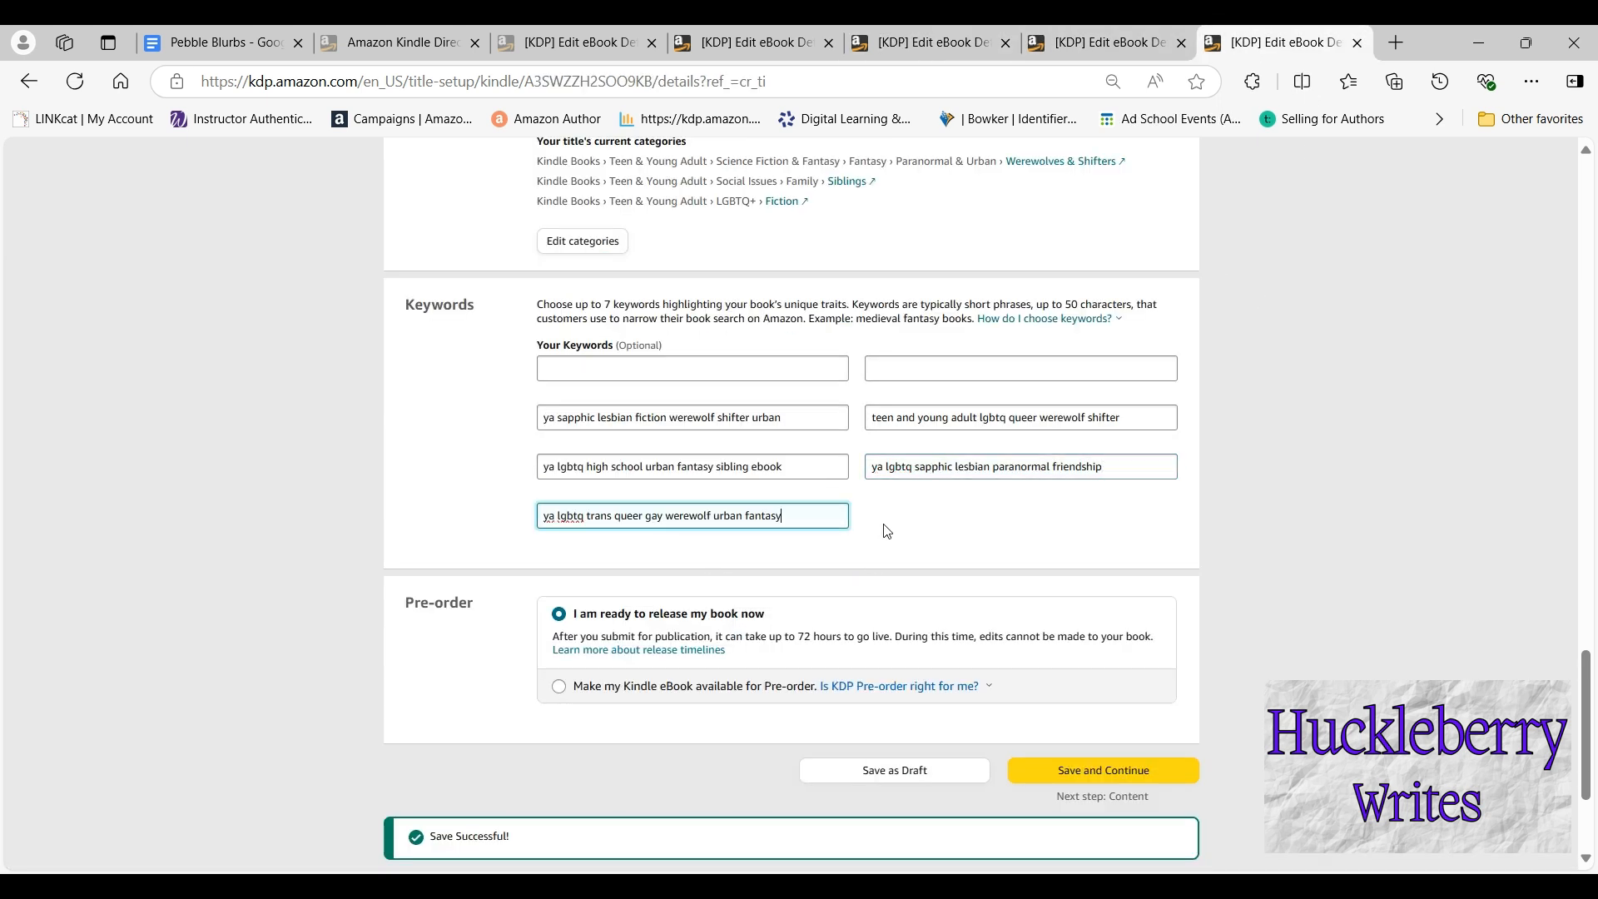
Copy Wolf Healer's keyword "ya lgbtq humor humorous urban fantasy ebook" into the first keyword of Yugen and Zephyr
{"action": "left_click", "coordinate": [758, 46]}
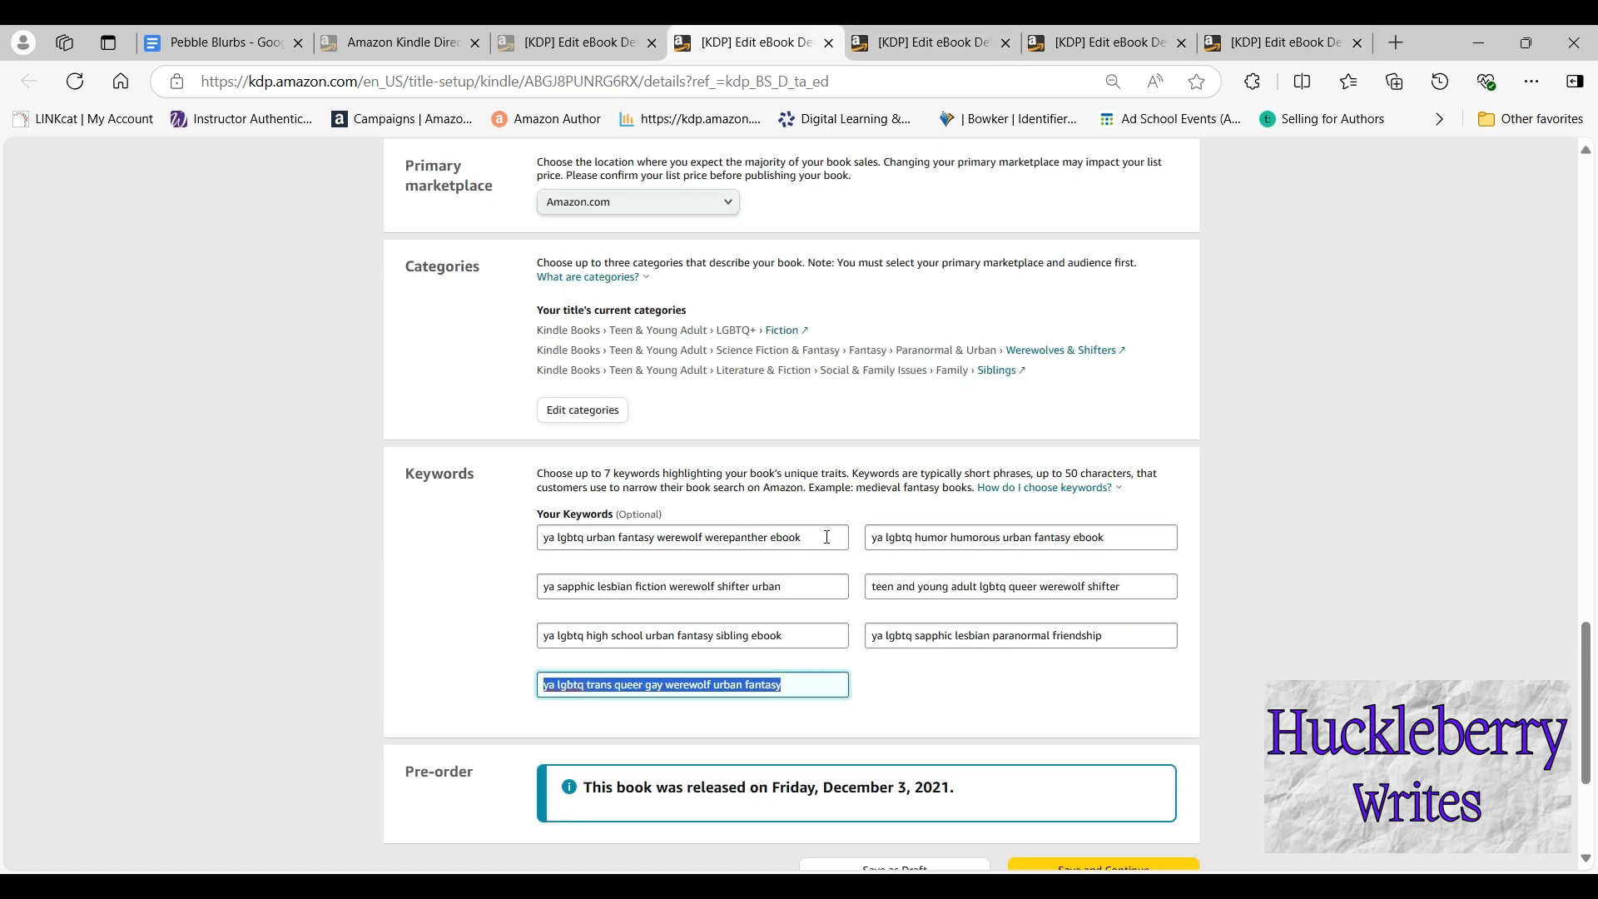
{"action": "left_click_drag", "start_coordinate": [1112, 537], "coordinate": [889, 519]}
{"action": "key", "text": "ctrl+c"}
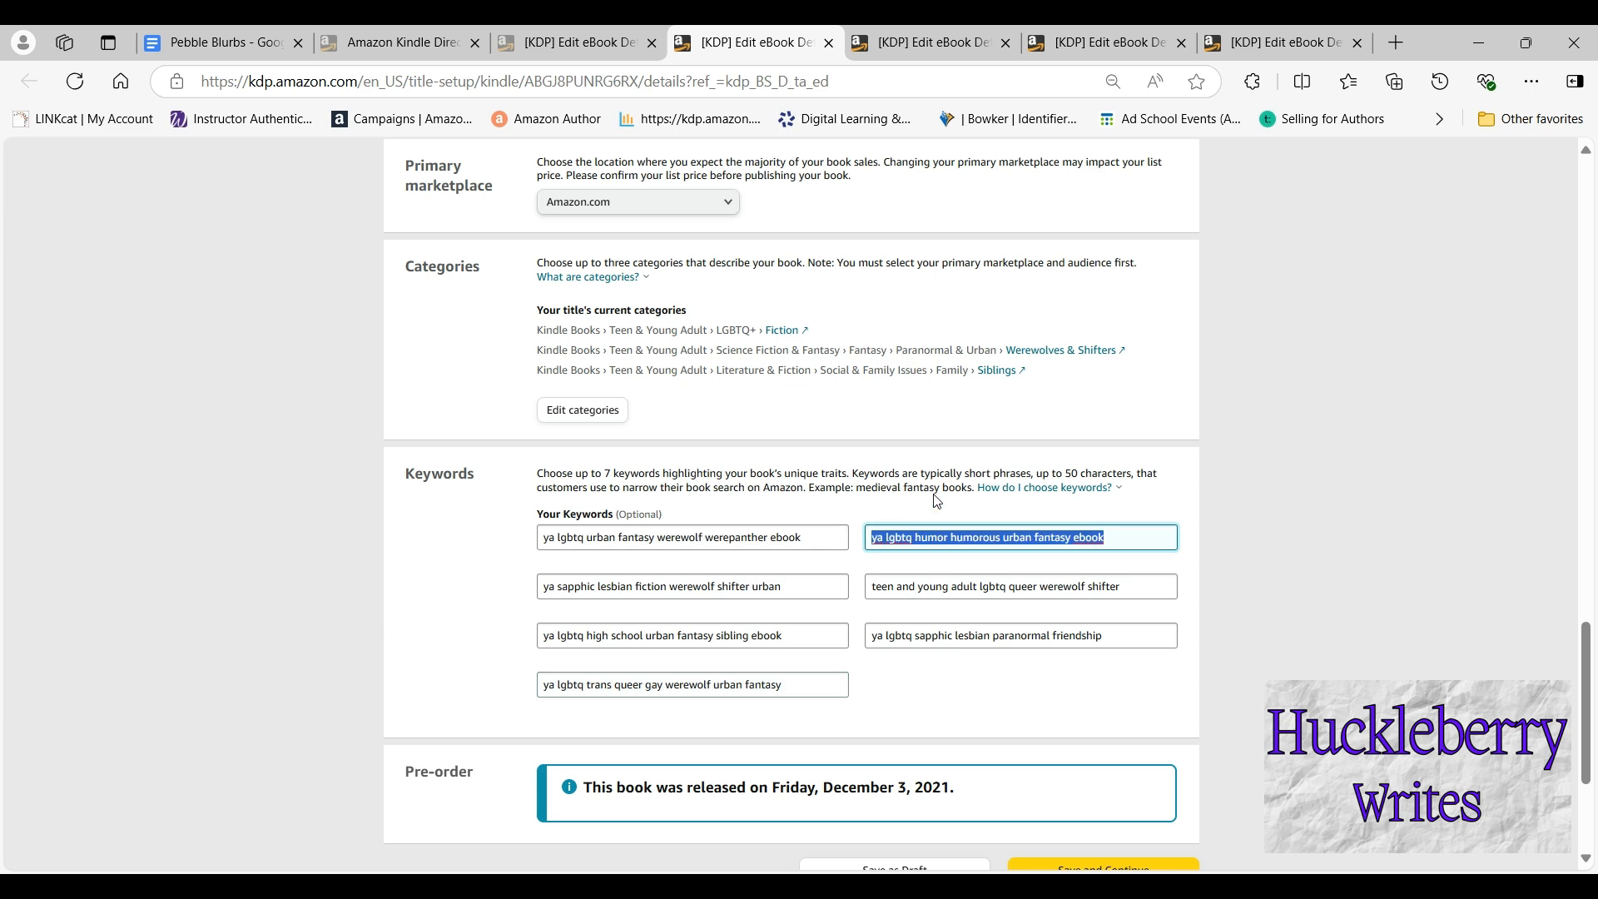
{"action": "left_click", "coordinate": [915, 43]}
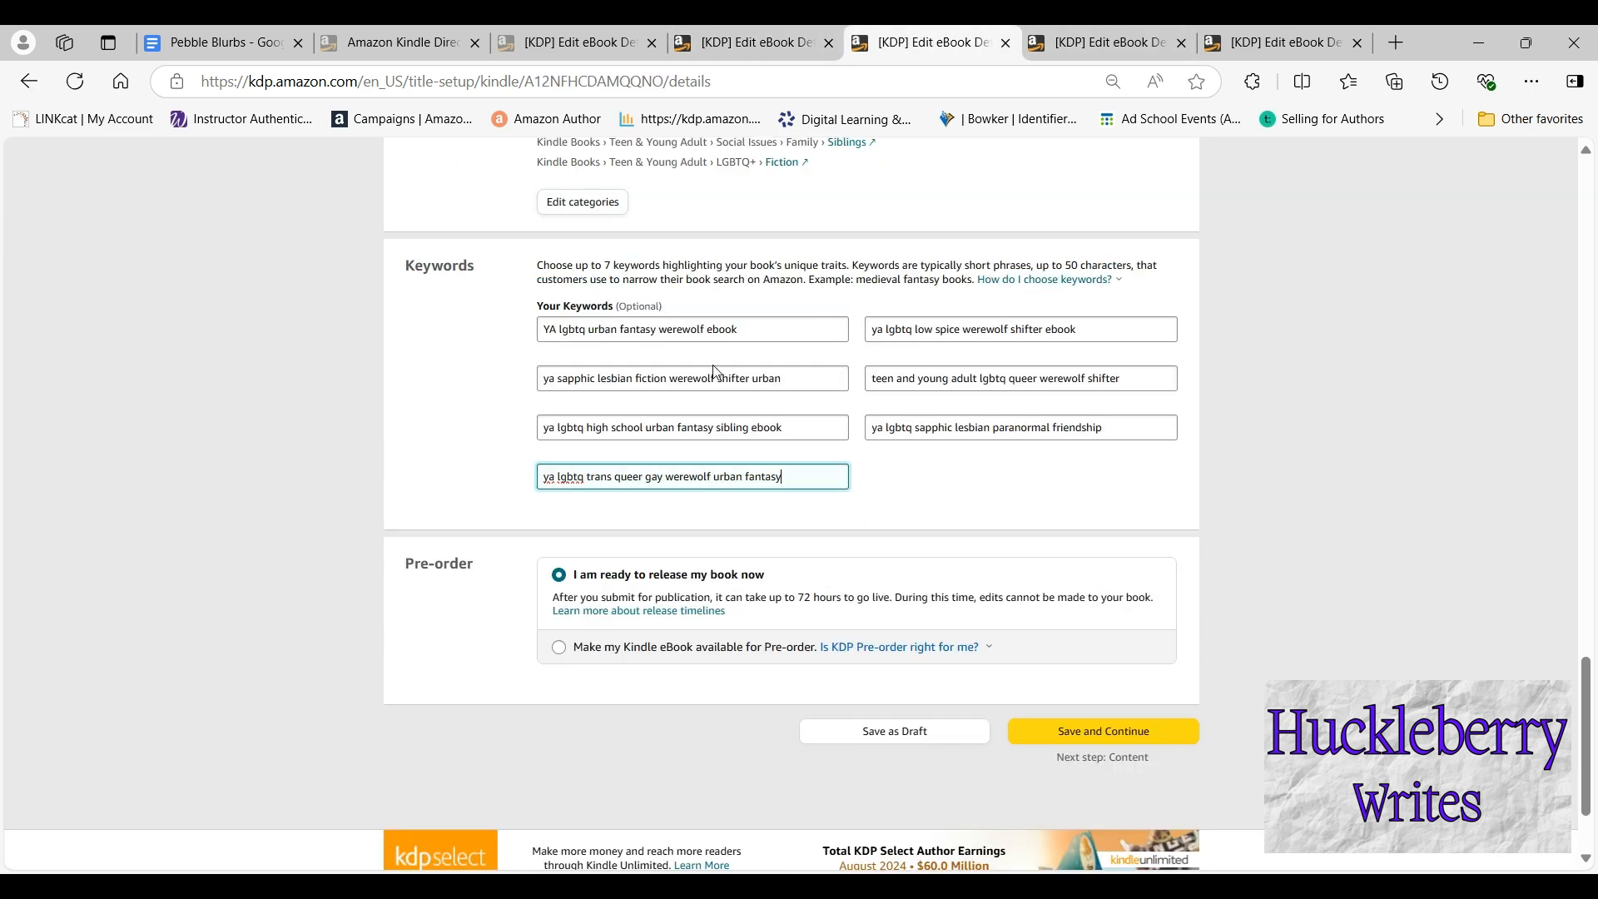
{"action": "left_click", "coordinate": [1083, 47]}
{"action": "left_click", "coordinate": [750, 472]}
{"action": "key", "text": "ctrl+v"}
{"action": "left_click", "coordinate": [1274, 43]}
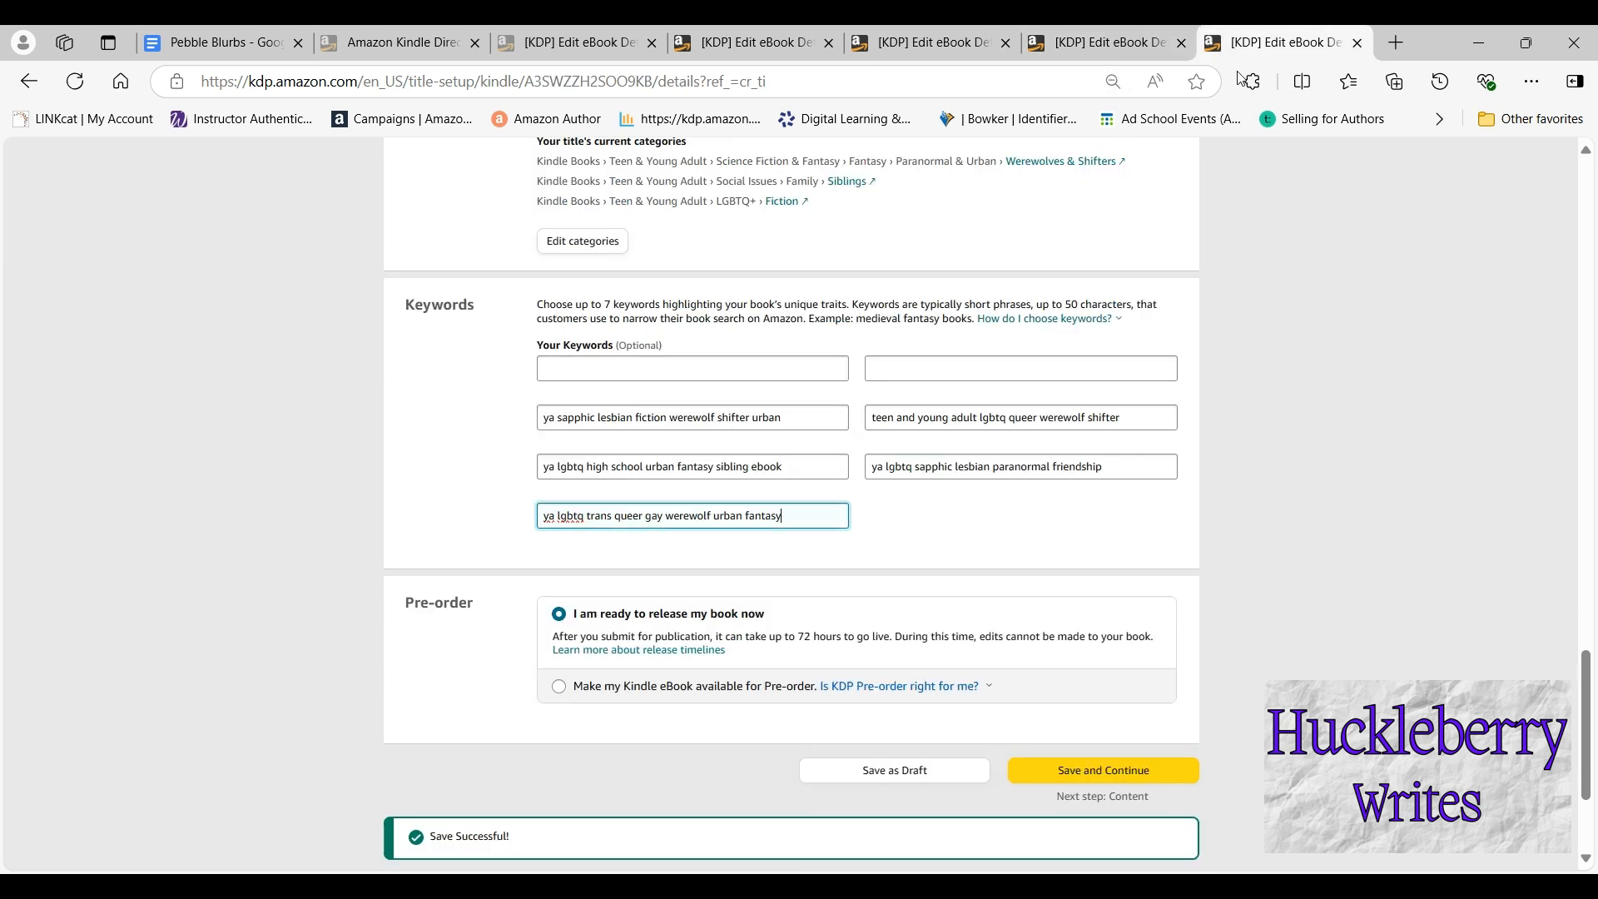
{"action": "left_click", "coordinate": [651, 367]}
{"action": "key", "text": "ctrl+v"}
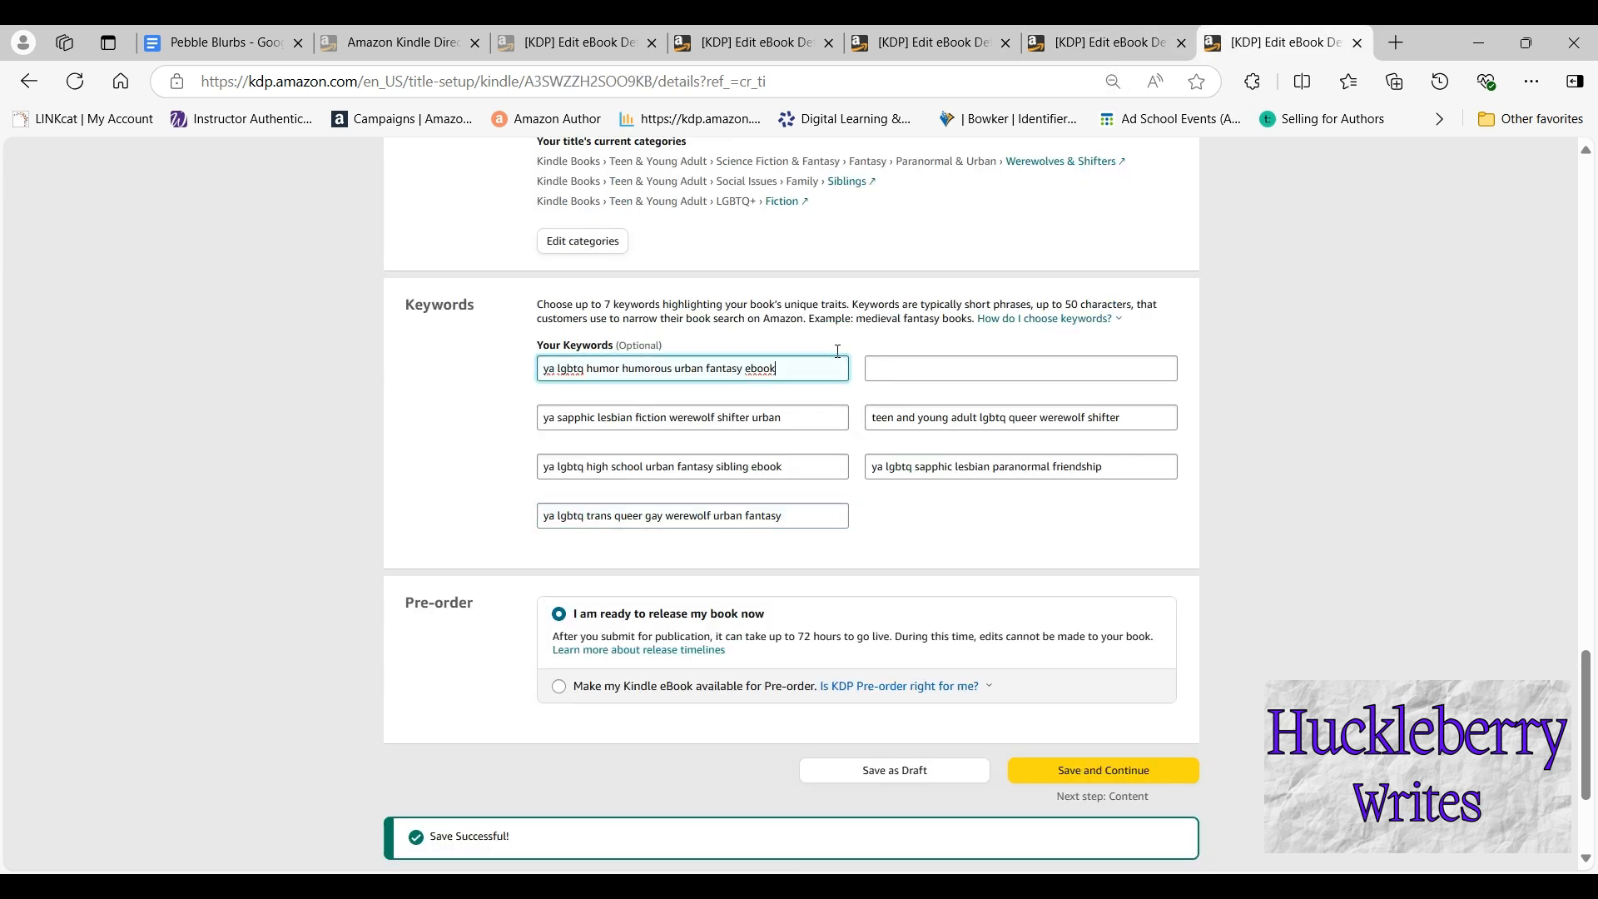
Make Xenagogue available for pre-order with release date 04/11/2025, save its details and continue to the eBook content
{"action": "left_click", "coordinate": [938, 42]}
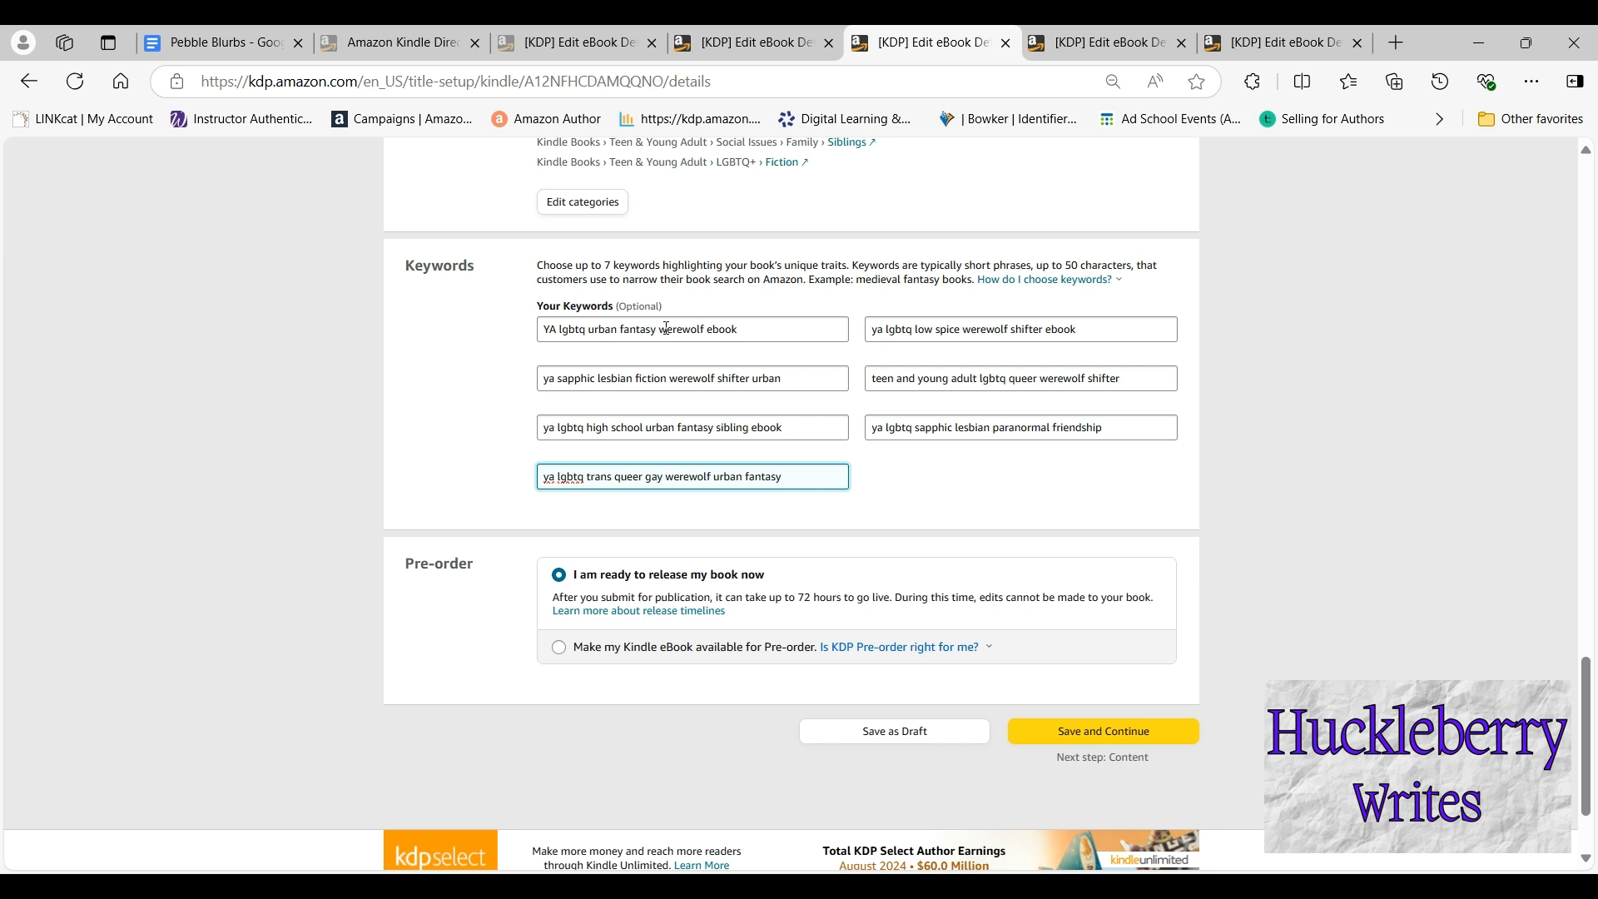
{"action": "left_click", "coordinate": [706, 329]}
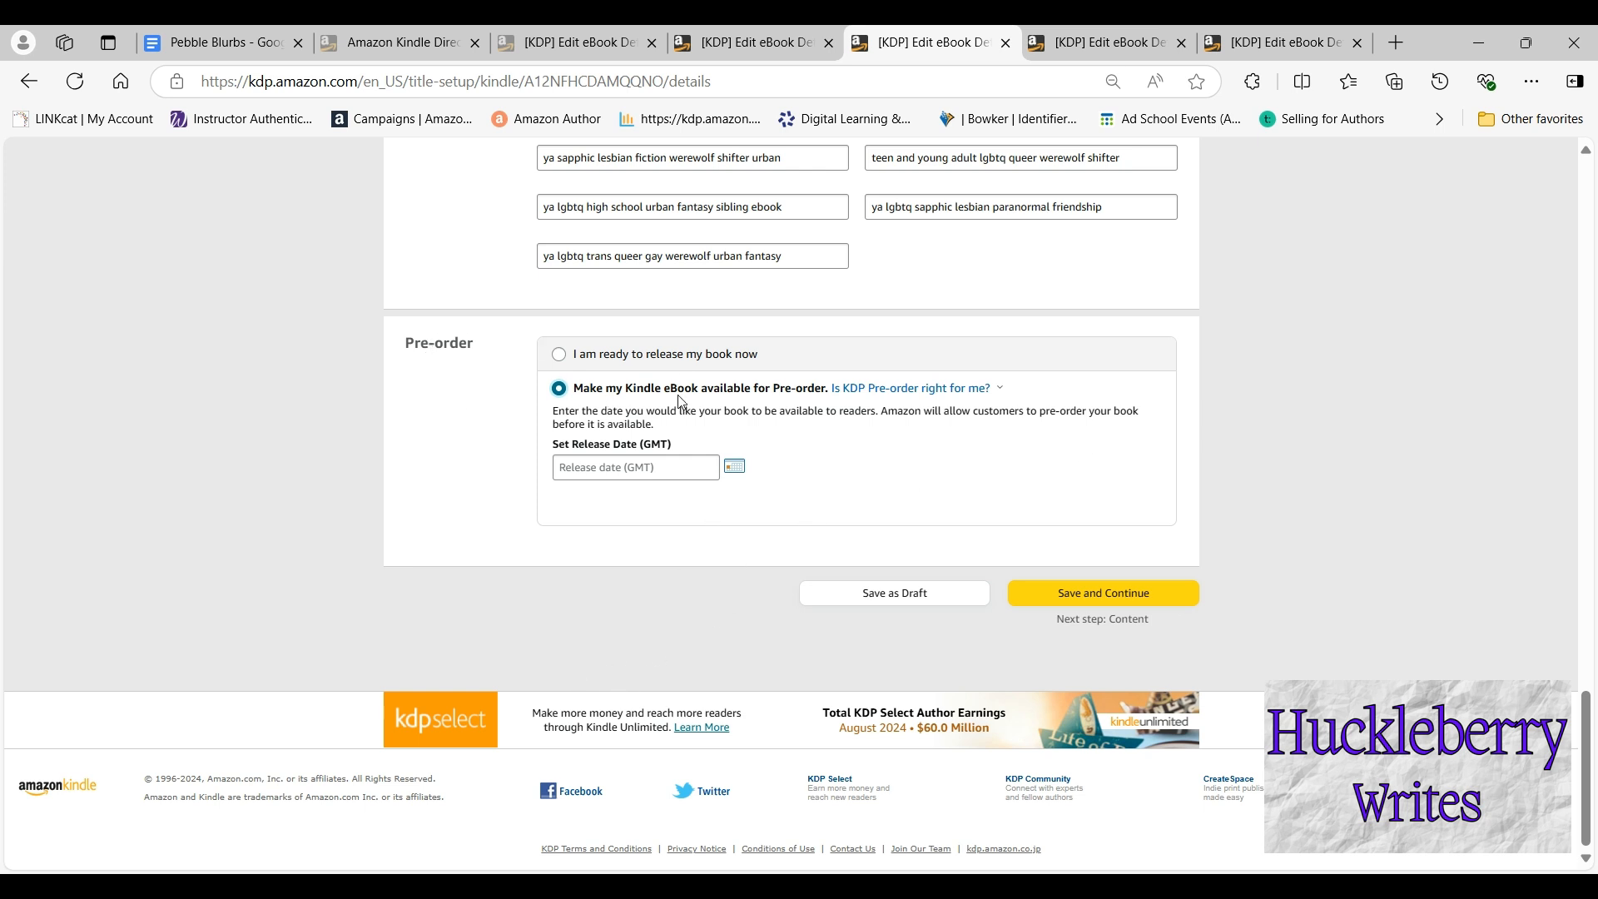
{"action": "left_click", "coordinate": [734, 467]}
{"action": "left_click", "coordinate": [738, 498]}
{"action": "left_click", "coordinate": [738, 498]}
{"action": "left_click", "coordinate": [738, 498]}
{"action": "left_click", "coordinate": [740, 499]}
{"action": "left_click", "coordinate": [739, 498]}
{"action": "left_click", "coordinate": [739, 498]}
{"action": "left_click", "coordinate": [739, 498]}
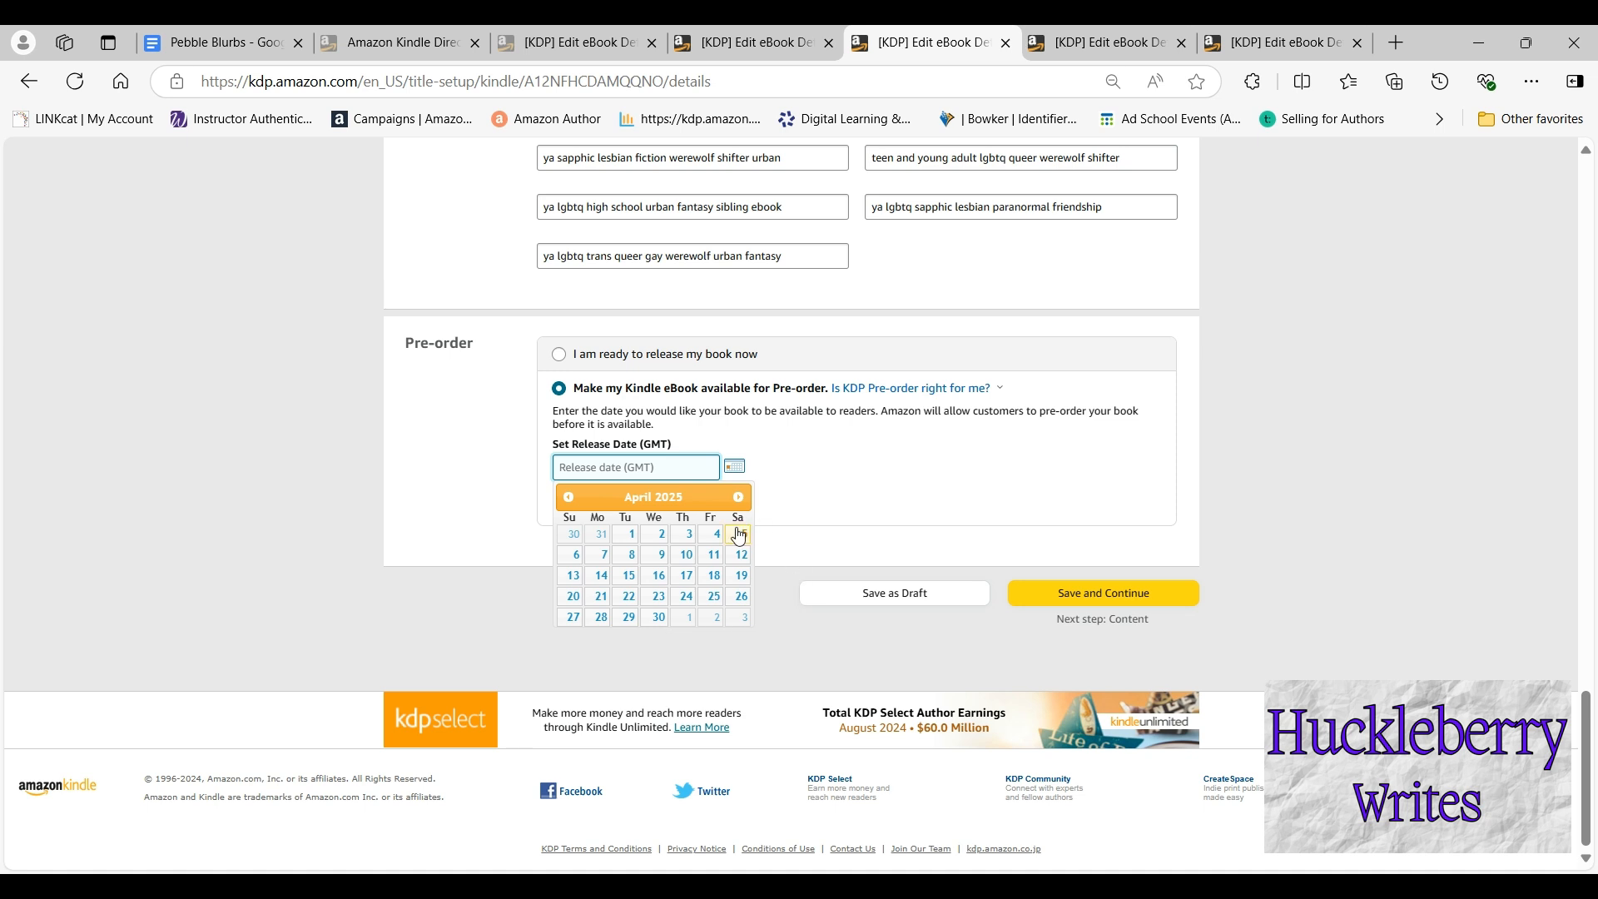
{"action": "left_click", "coordinate": [714, 558]}
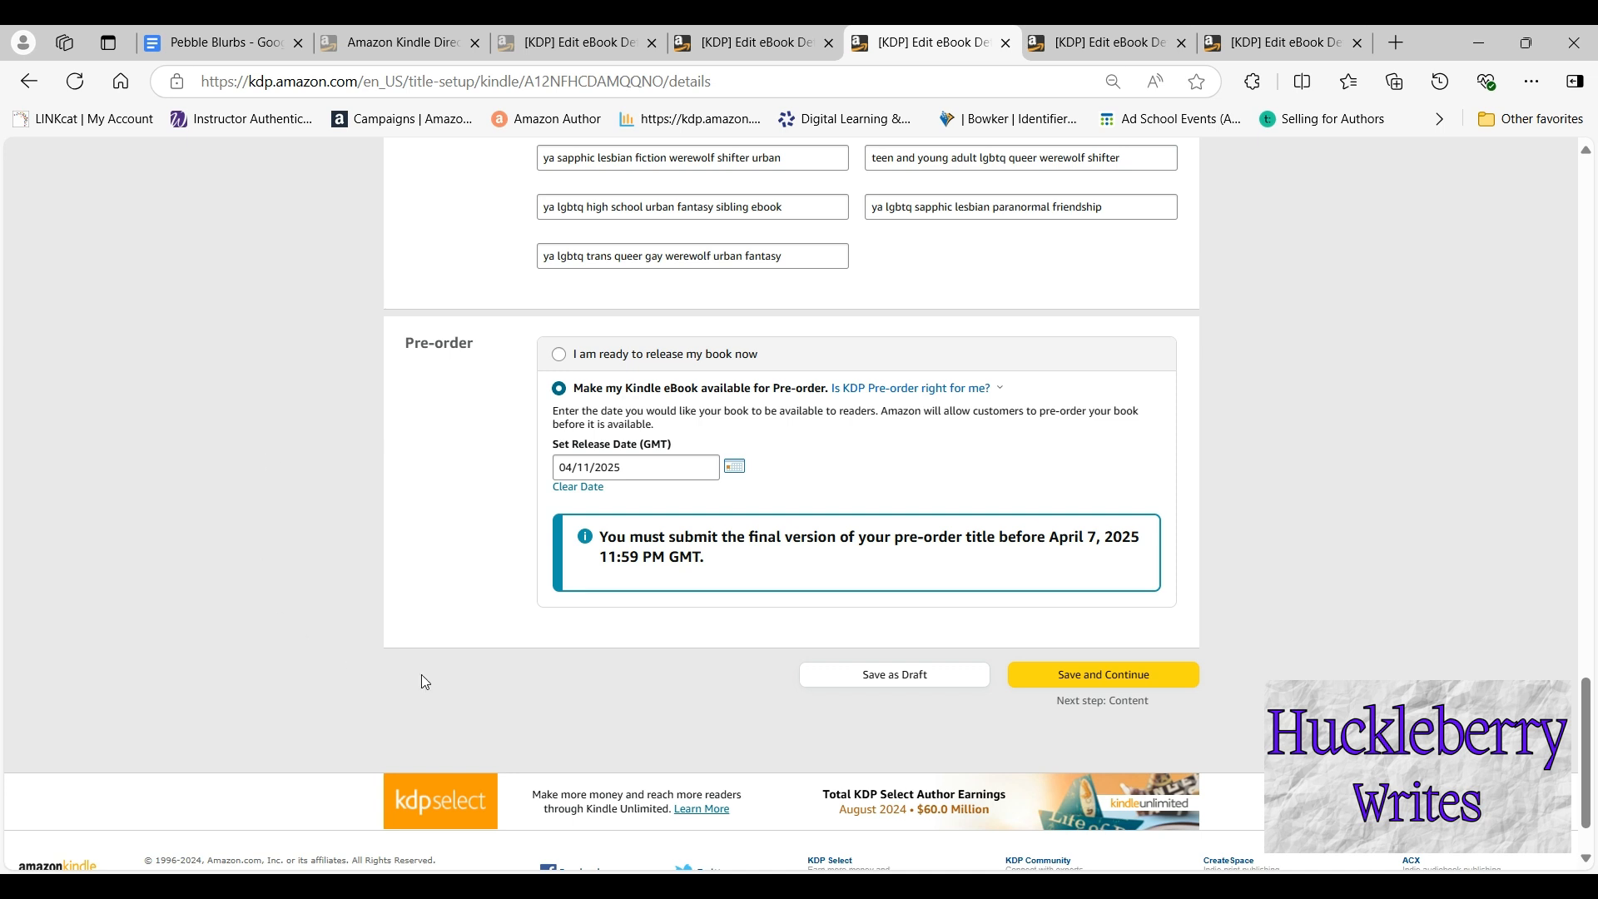
{"action": "left_click", "coordinate": [1116, 676]}
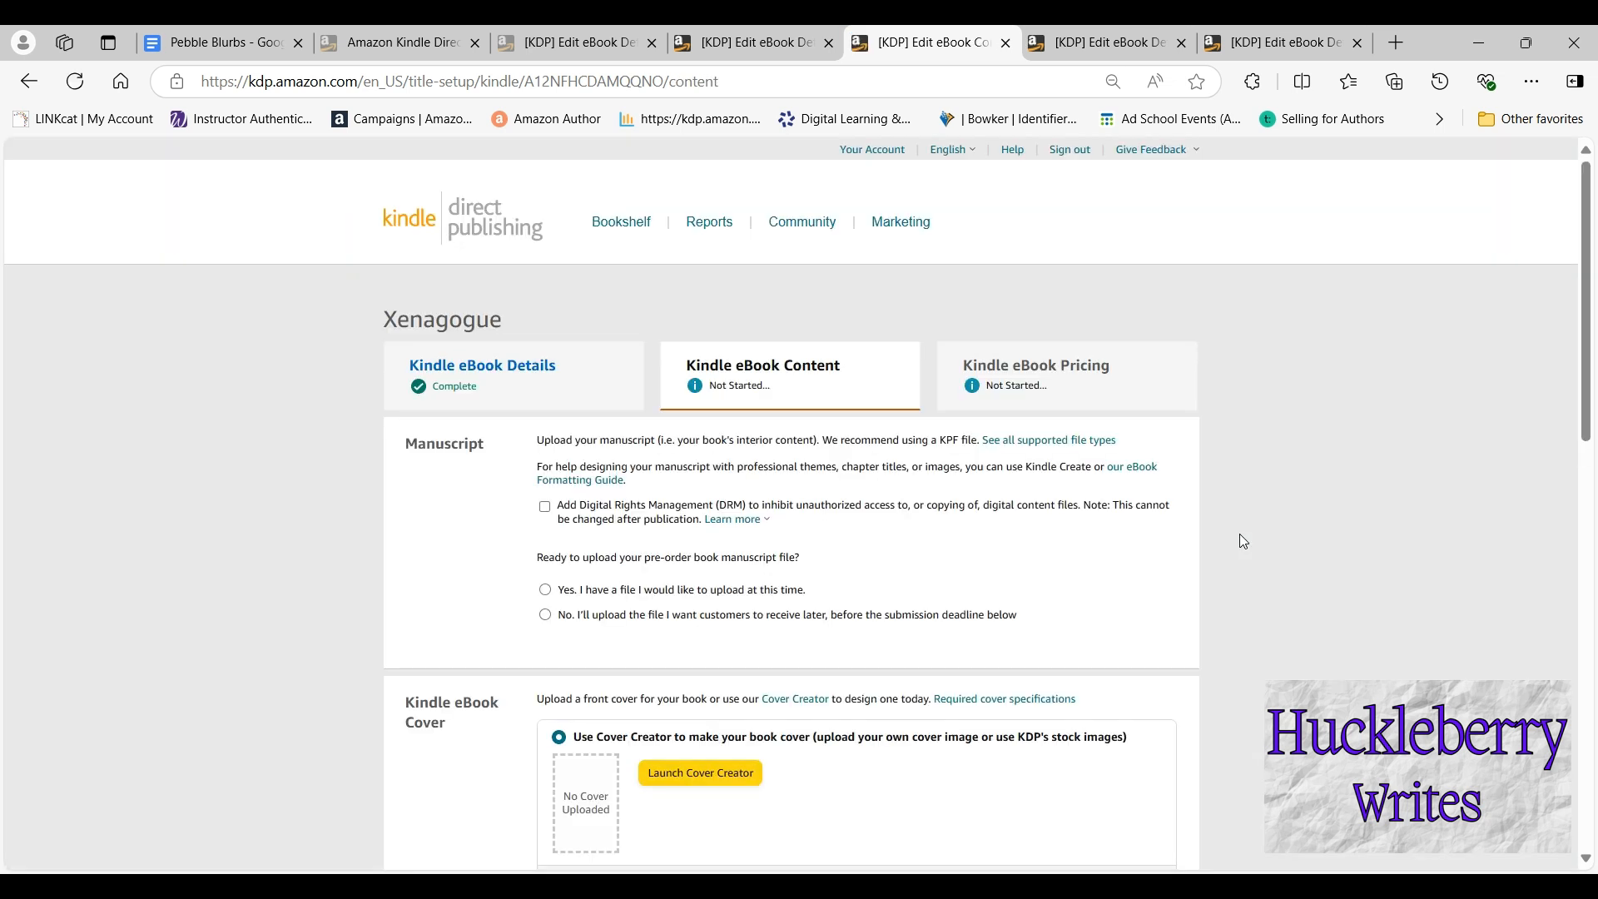
Add Digital Rights Management to Xenagogue and answer No to uploading its pre-order manuscript file at this time
{"action": "scroll", "coordinate": [1242, 542], "scroll_direction": "down", "scroll_amount": 2}
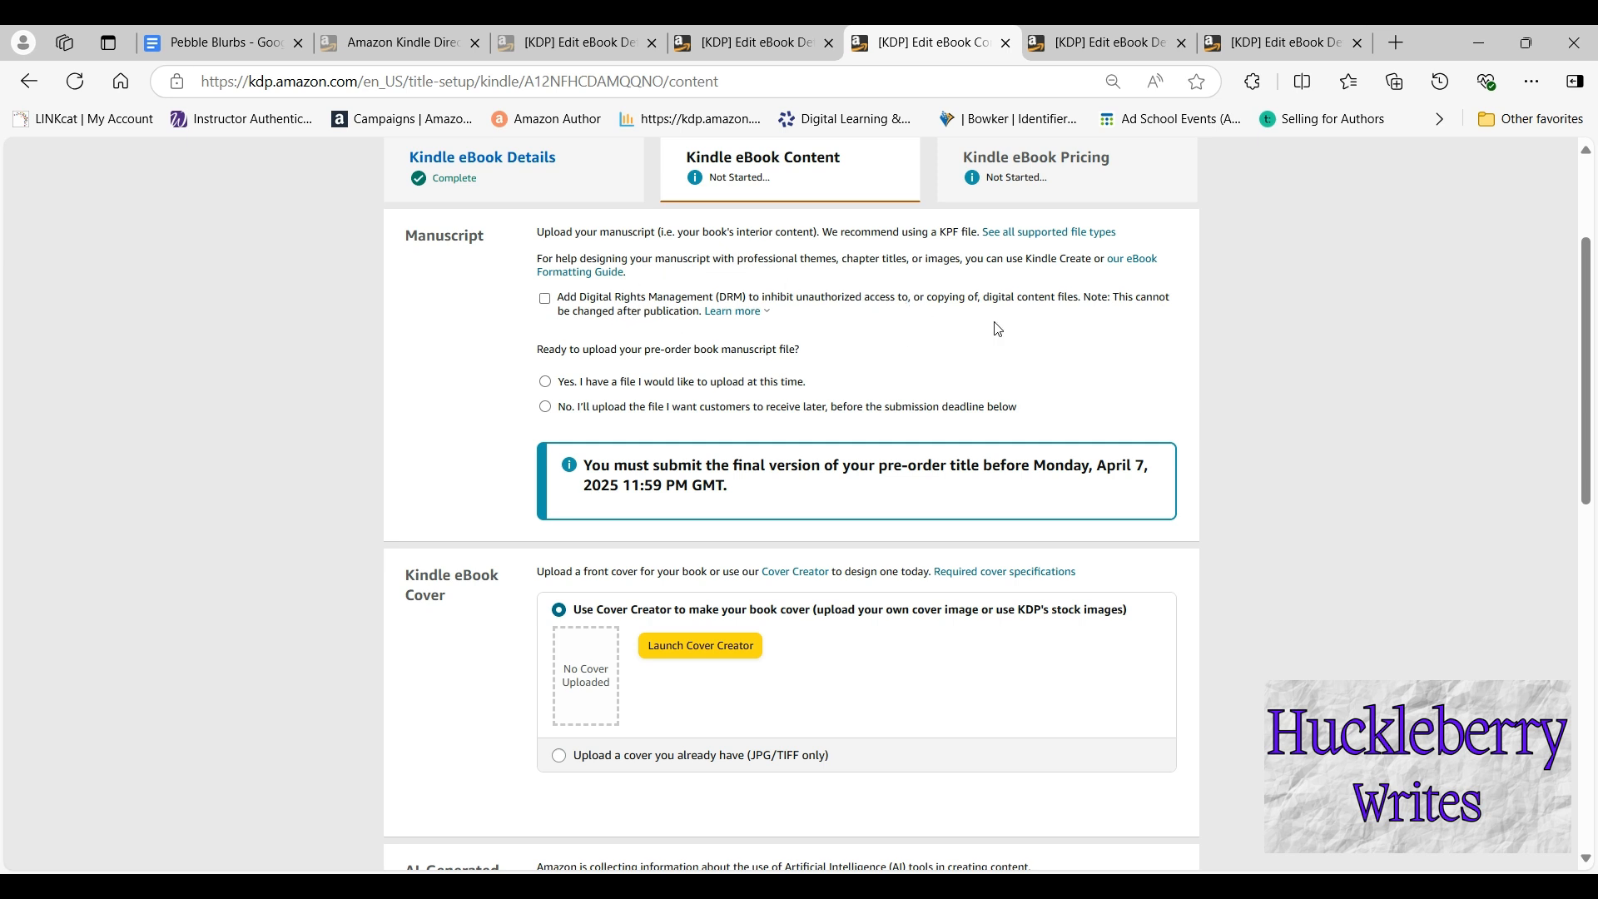
{"action": "left_click", "coordinate": [547, 301]}
{"action": "left_click", "coordinate": [546, 407]}
{"action": "scroll", "coordinate": [1076, 451], "scroll_direction": "down", "scroll_amount": 1}
{"action": "scroll", "coordinate": [1077, 450], "scroll_direction": "down", "scroll_amount": 2}
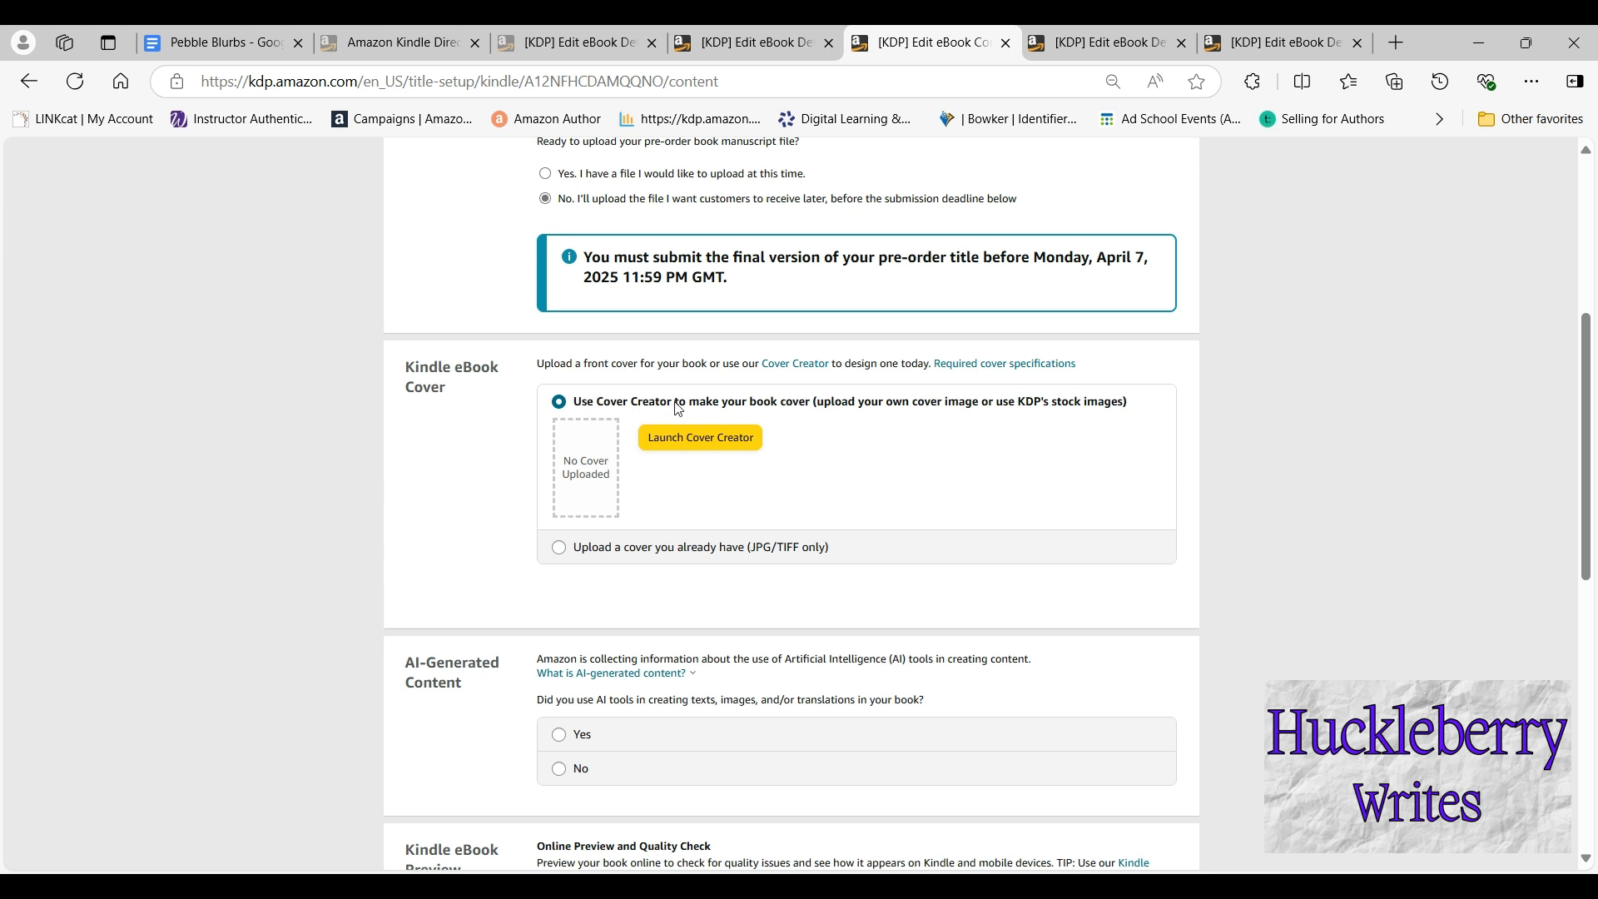
Choose to use an existing cover for Xenagogue, upload its cover file and acknowledge the submission notice
{"action": "left_click", "coordinate": [559, 551]}
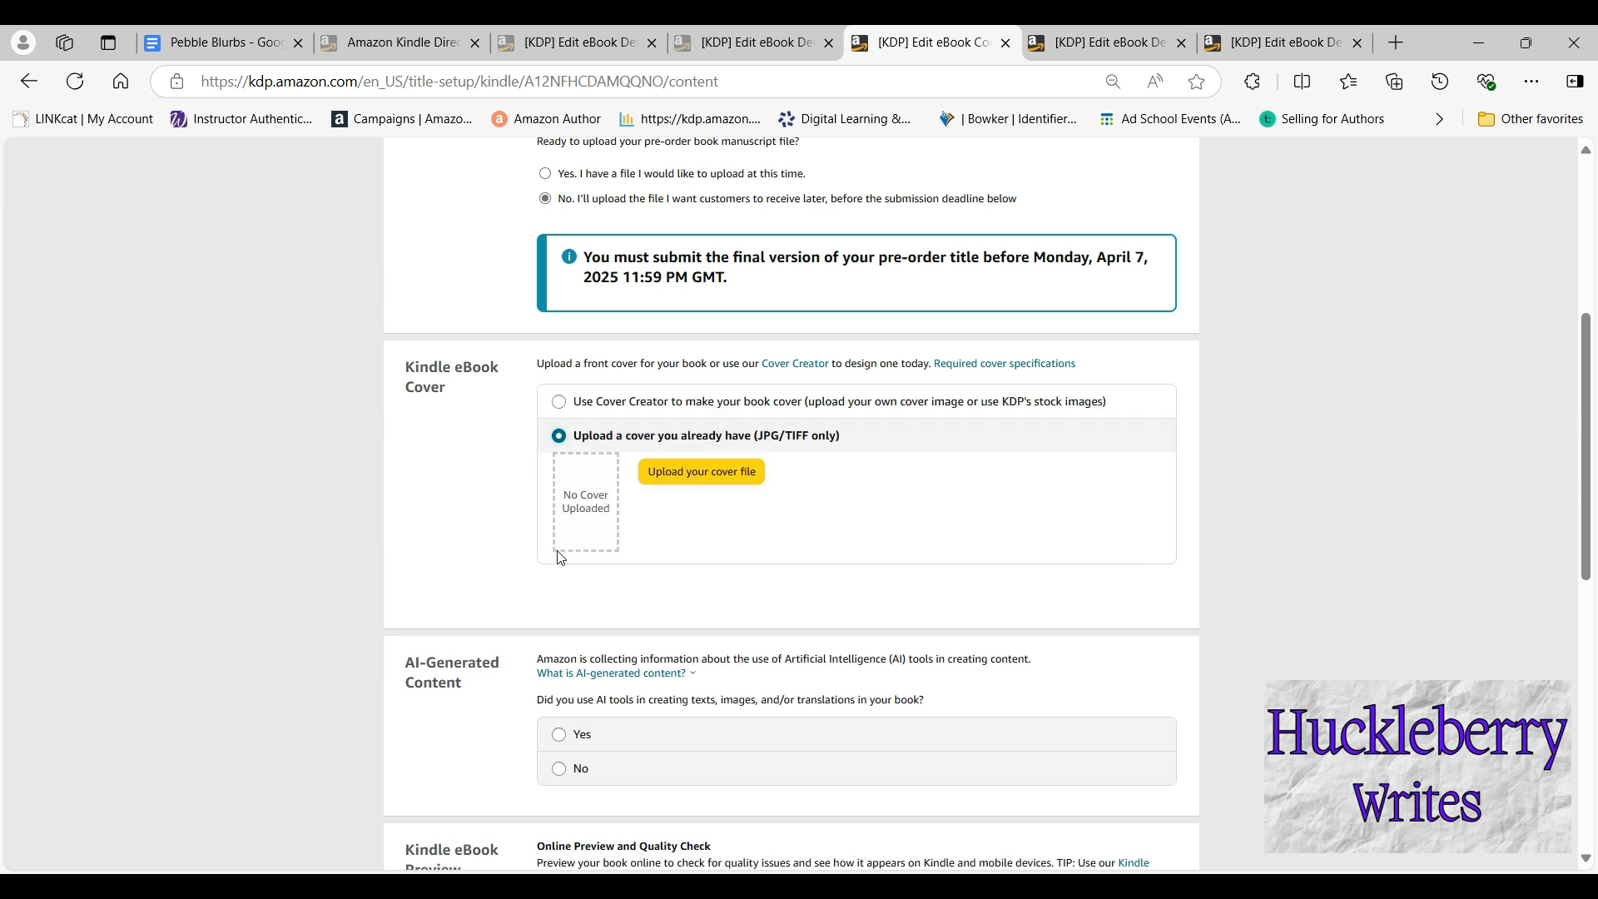
{"action": "left_click", "coordinate": [716, 488]}
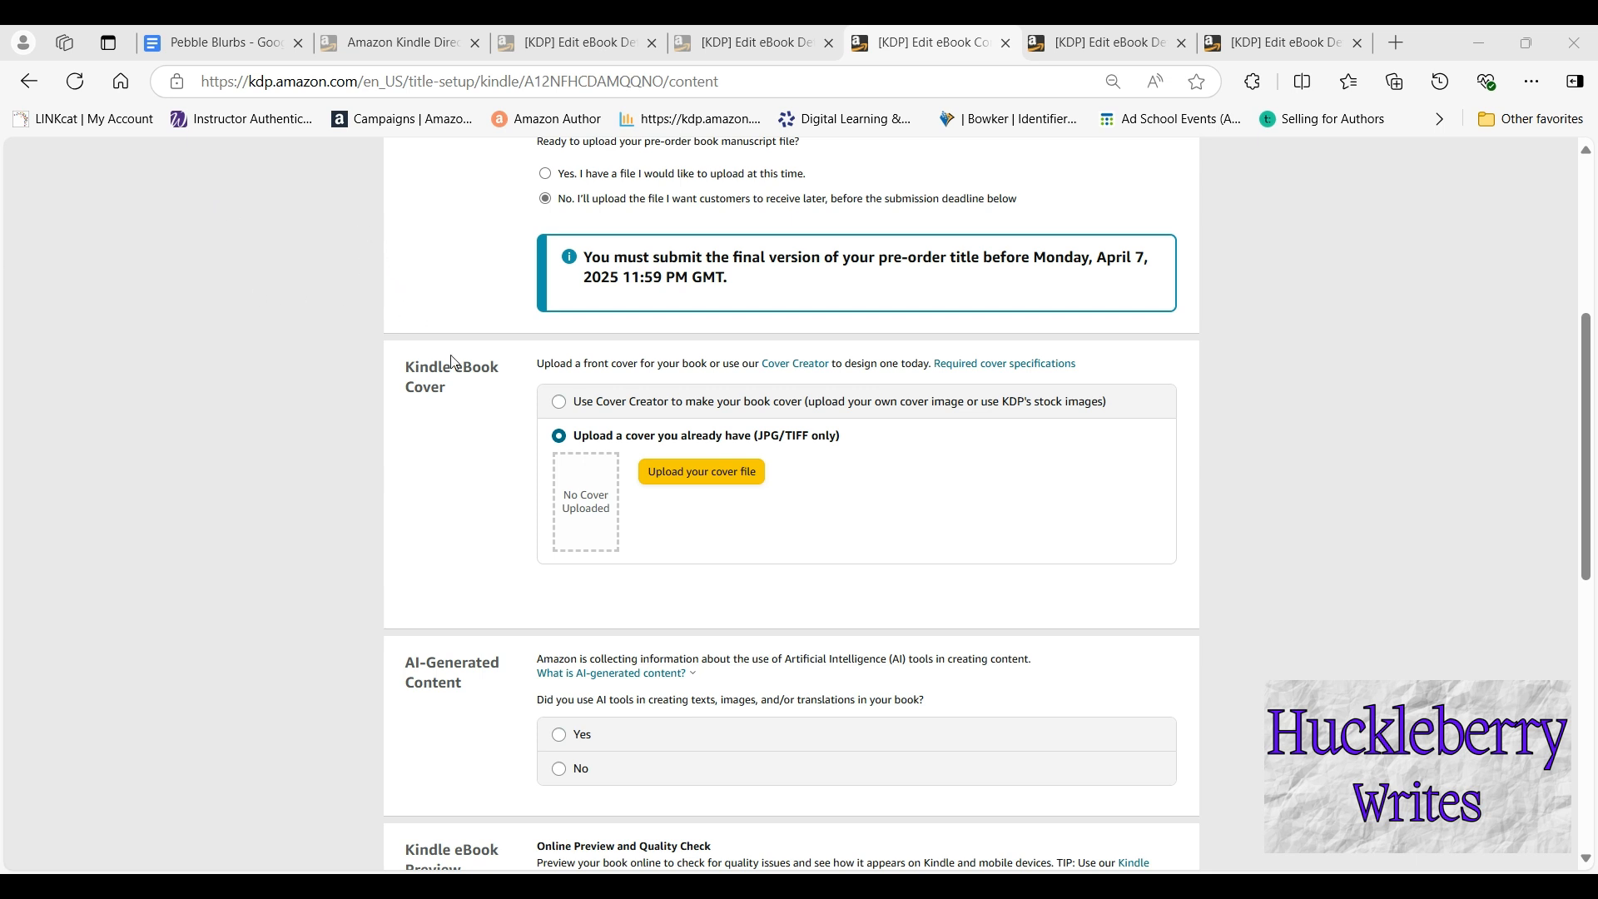
{"action": "left_click", "coordinate": [959, 455]}
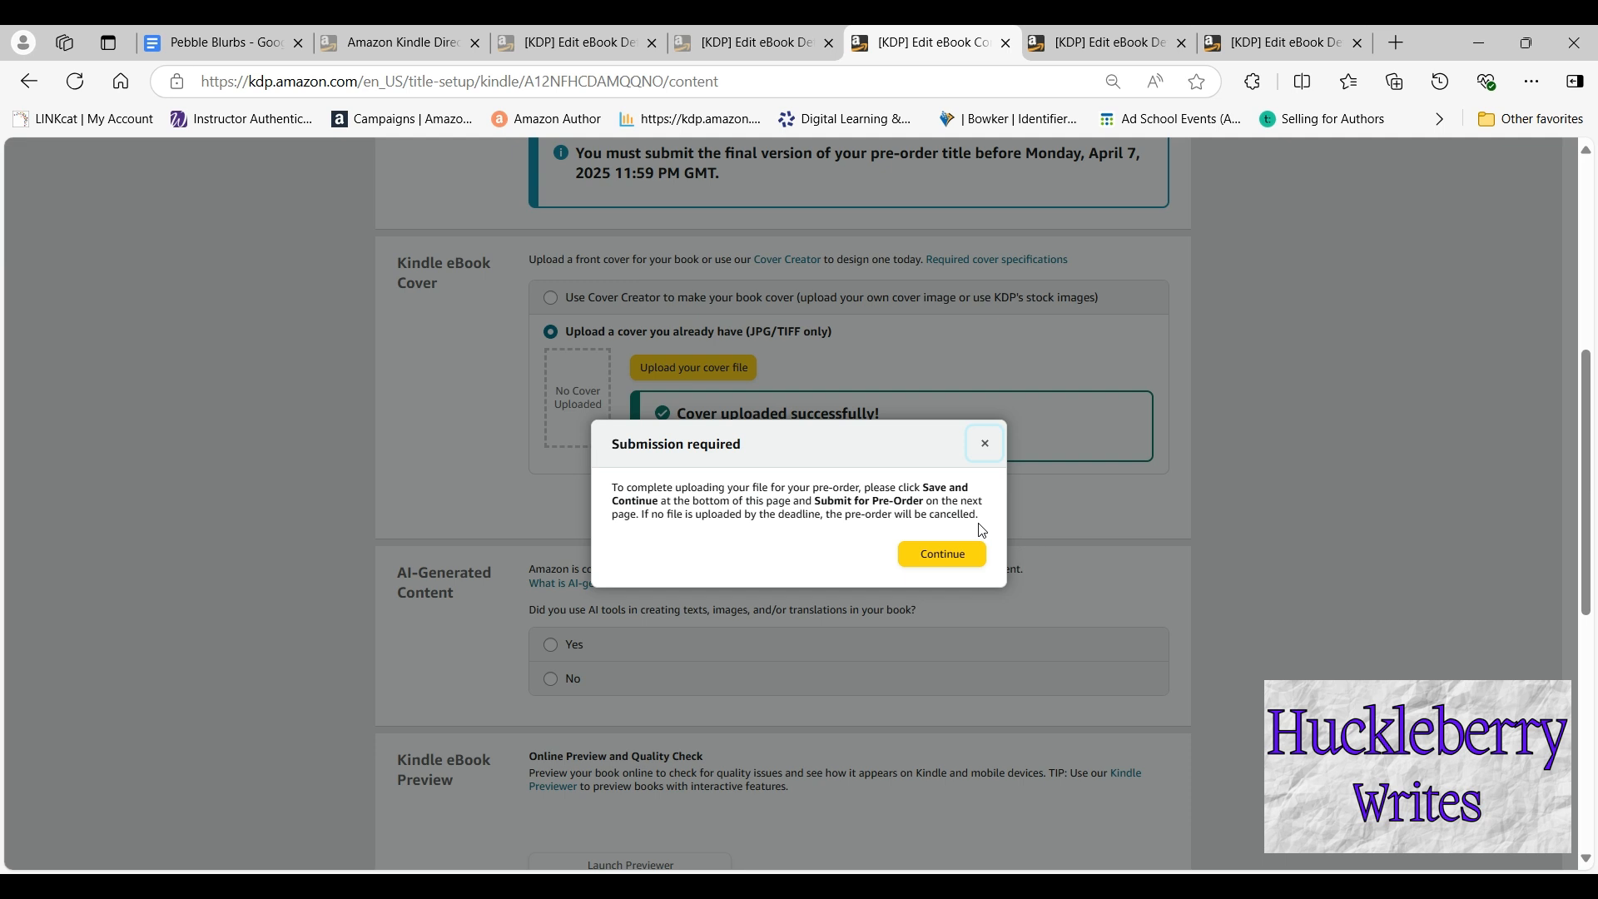
{"action": "left_click", "coordinate": [947, 560]}
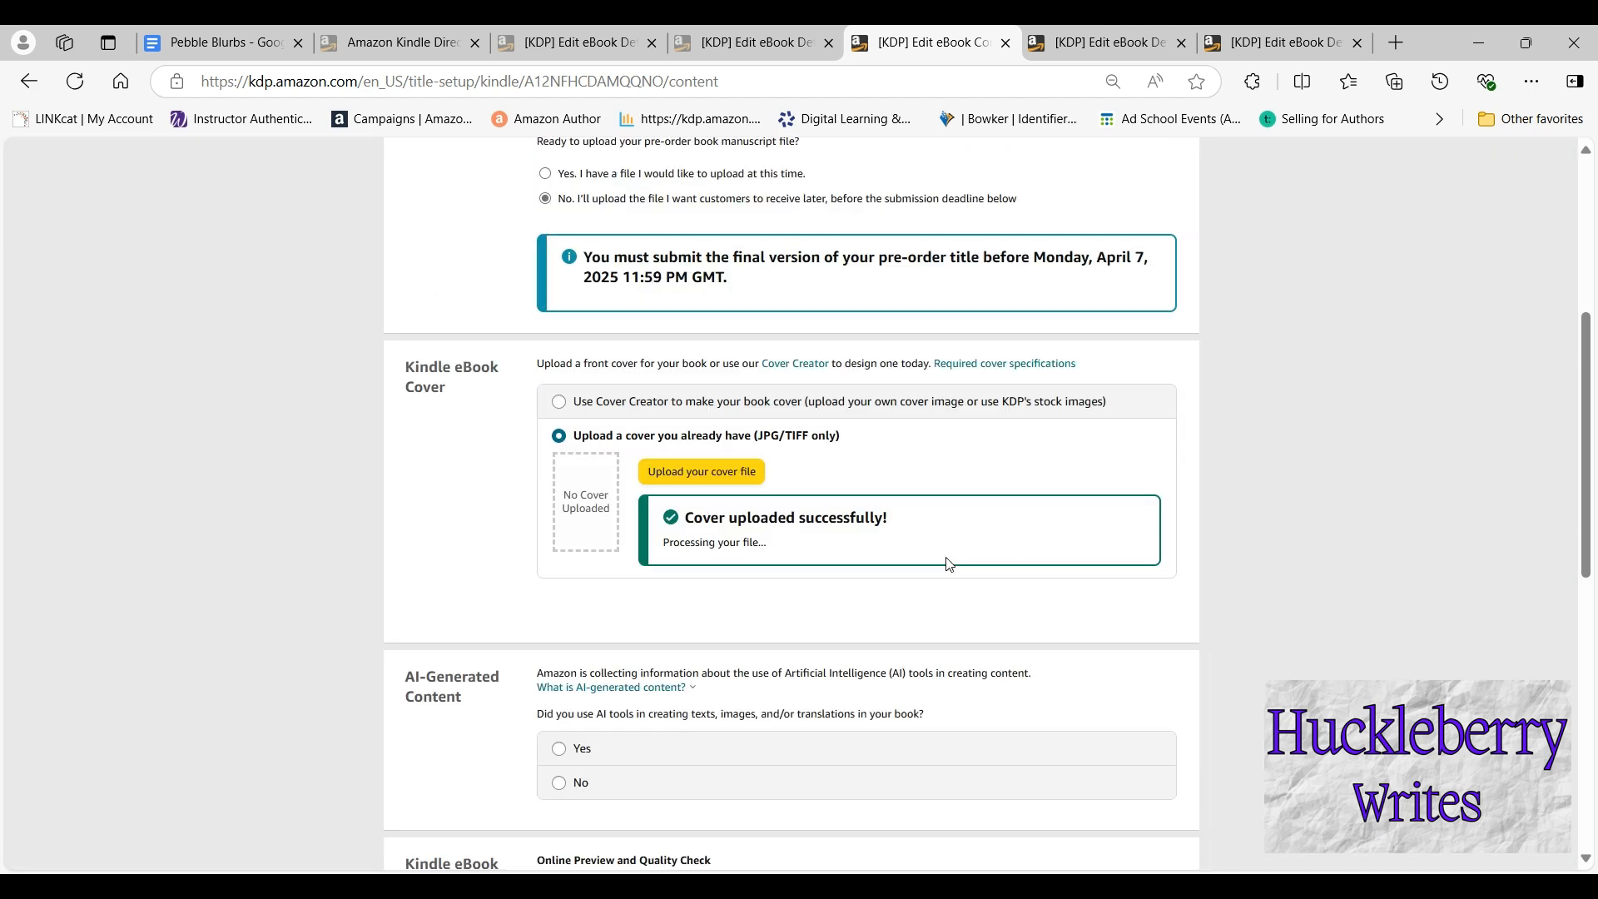
Answer No to using AI tools in creating Xenagogue's texts, images or translations
{"action": "scroll", "coordinate": [1120, 524], "scroll_direction": "down", "scroll_amount": 3}
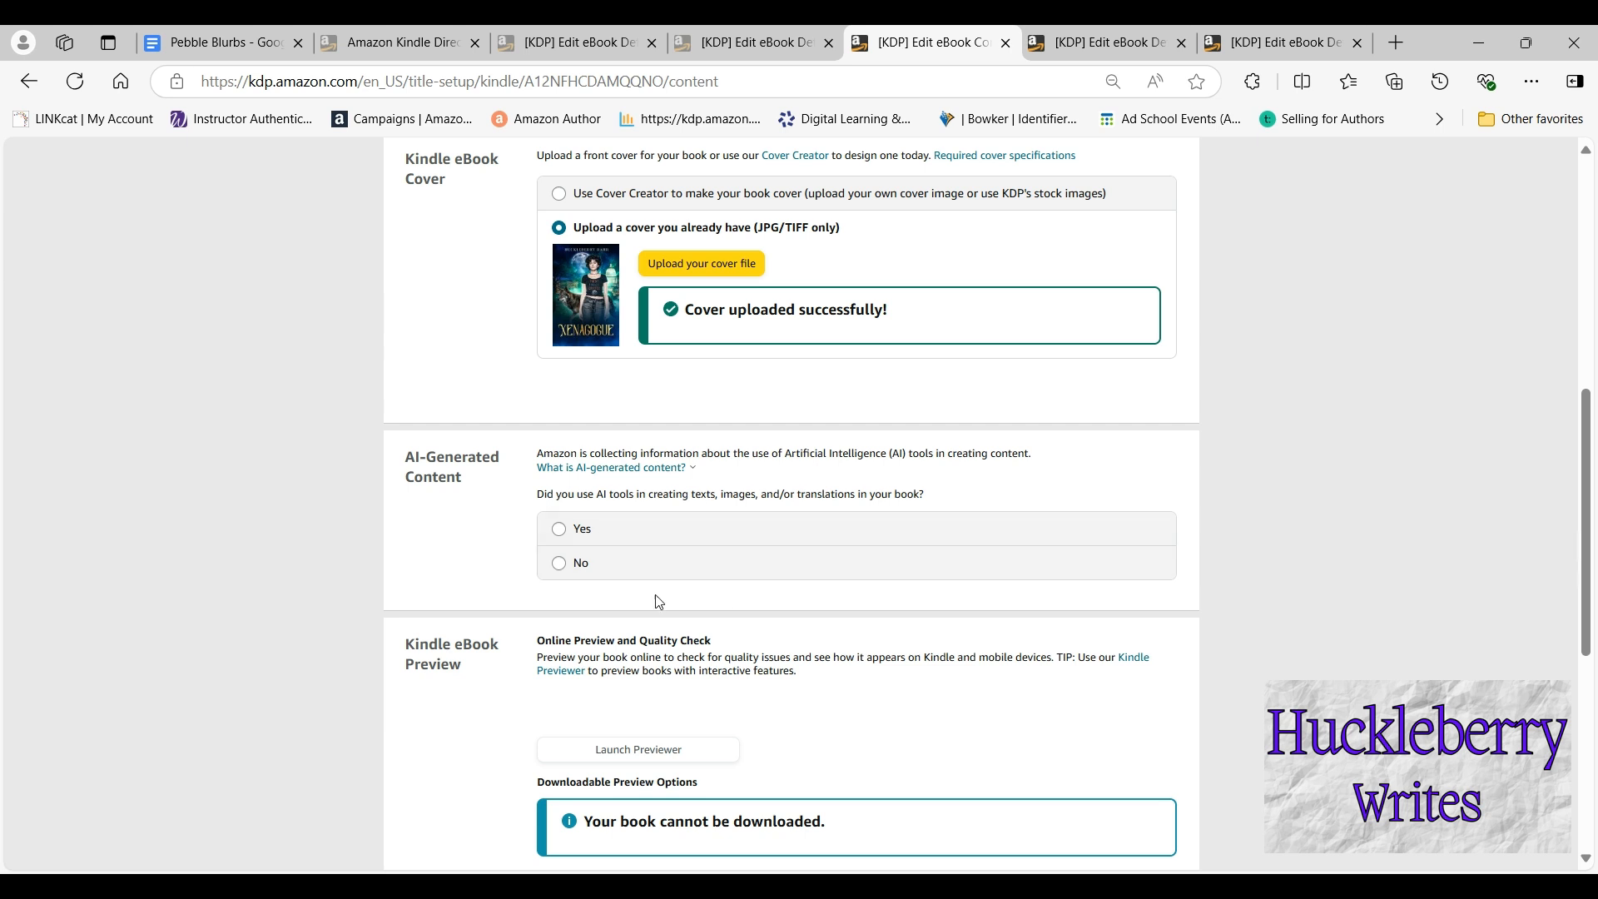
{"action": "left_click", "coordinate": [560, 564]}
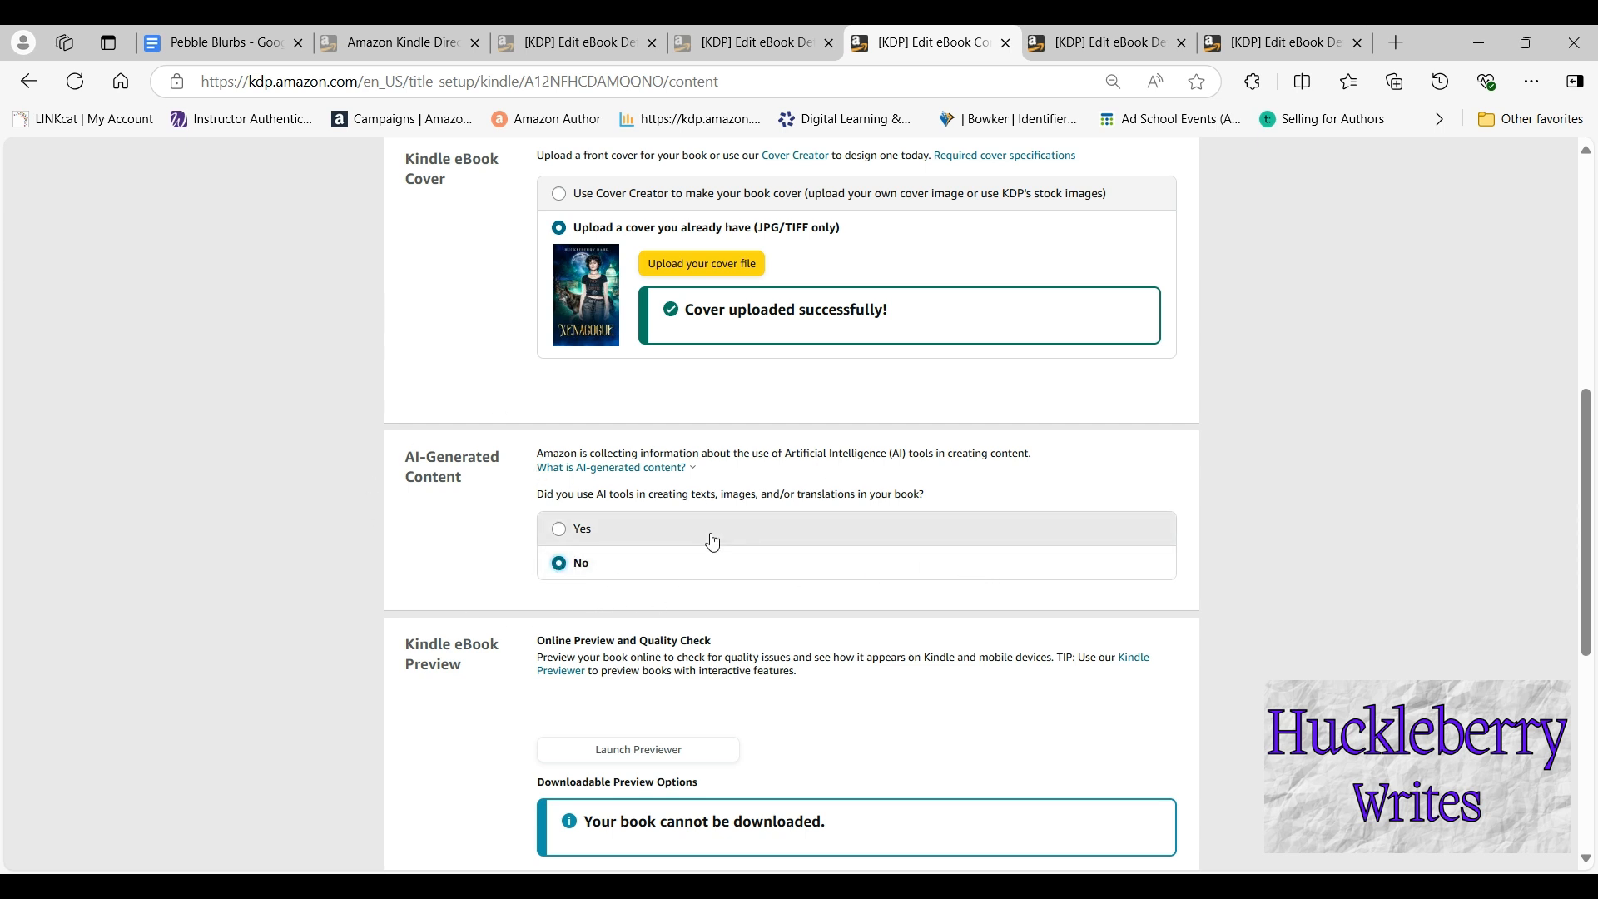
{"action": "scroll", "coordinate": [713, 542], "scroll_direction": "down", "scroll_amount": 3}
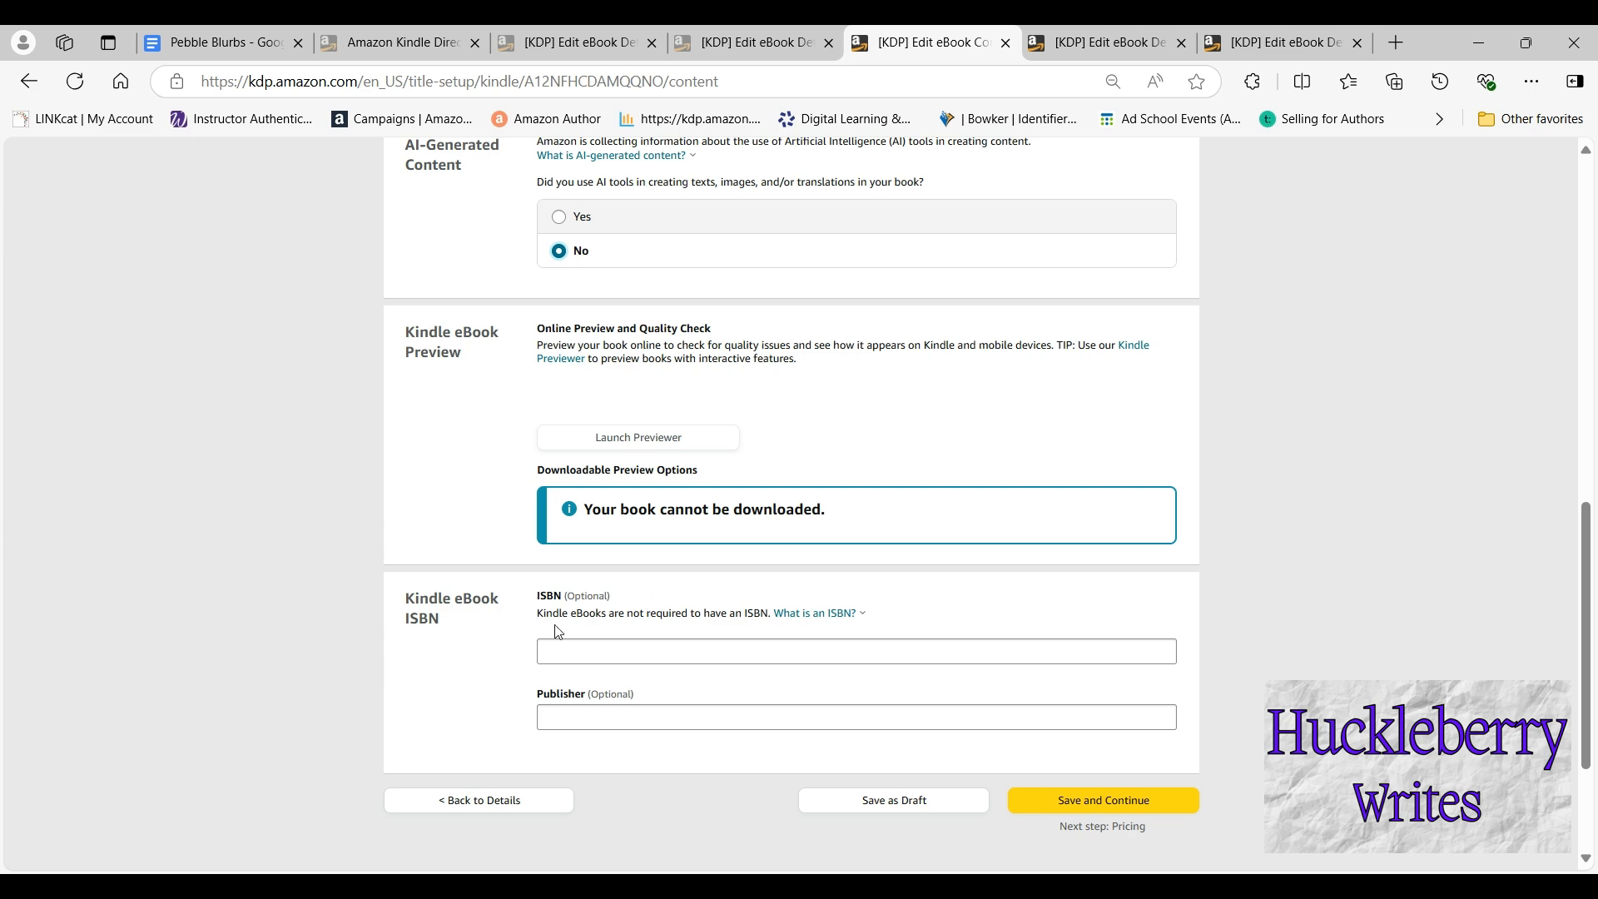
{"action": "left_click", "coordinate": [215, 42]}
{"action": "scroll", "coordinate": [704, 529], "scroll_direction": "up", "scroll_amount": 10}
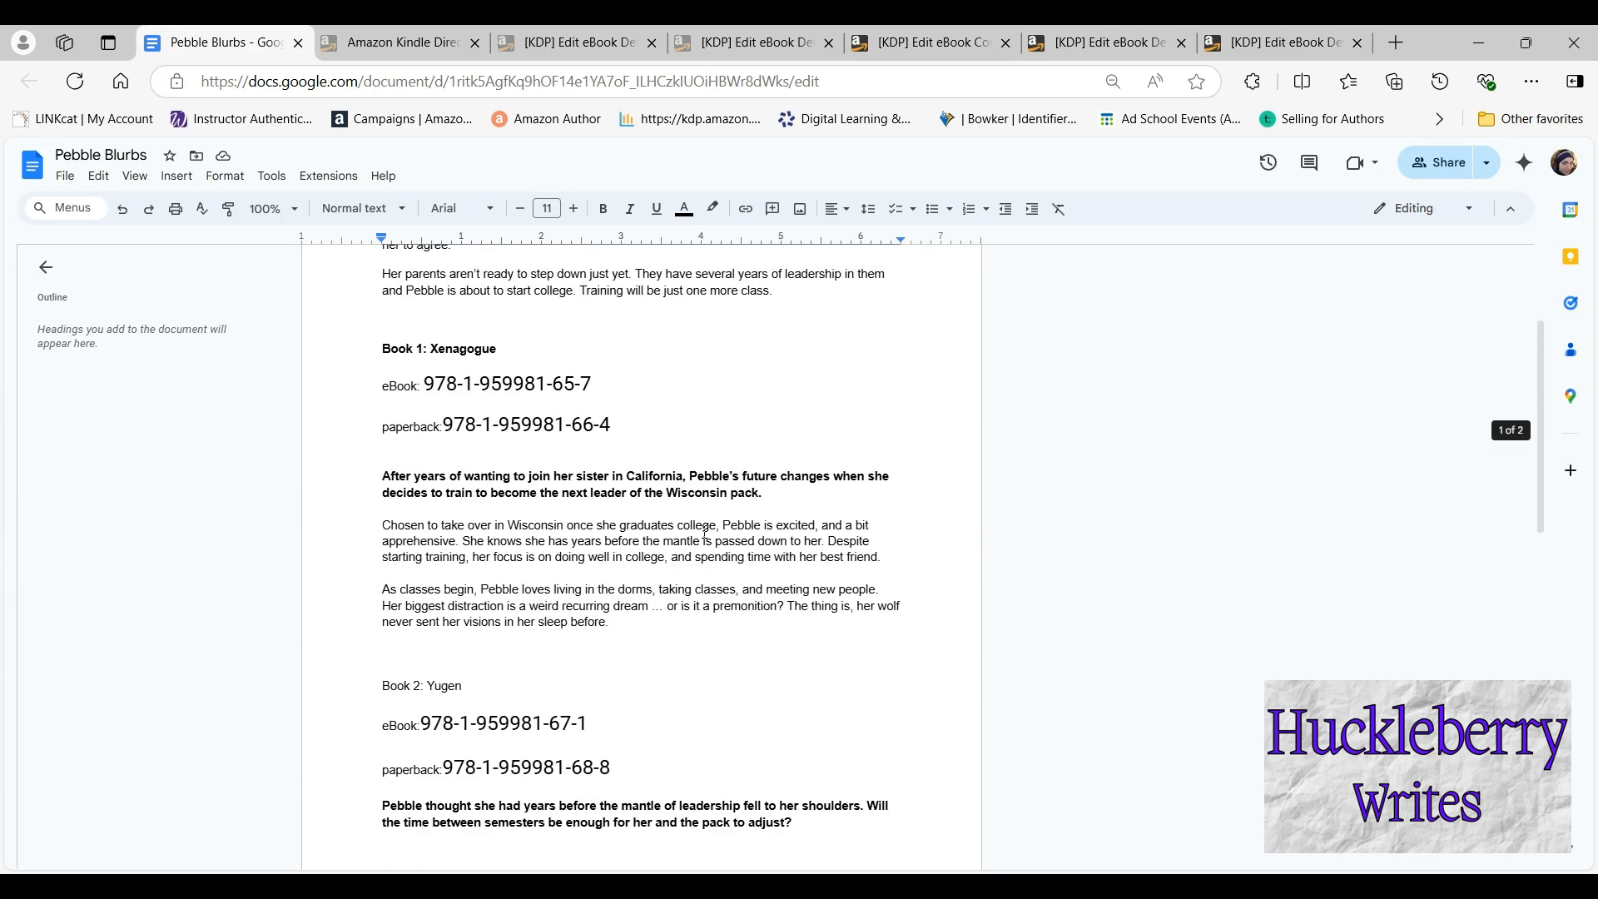
{"action": "left_click_drag", "start_coordinate": [425, 384], "coordinate": [590, 387]}
{"action": "key", "text": "ctrl+c"}
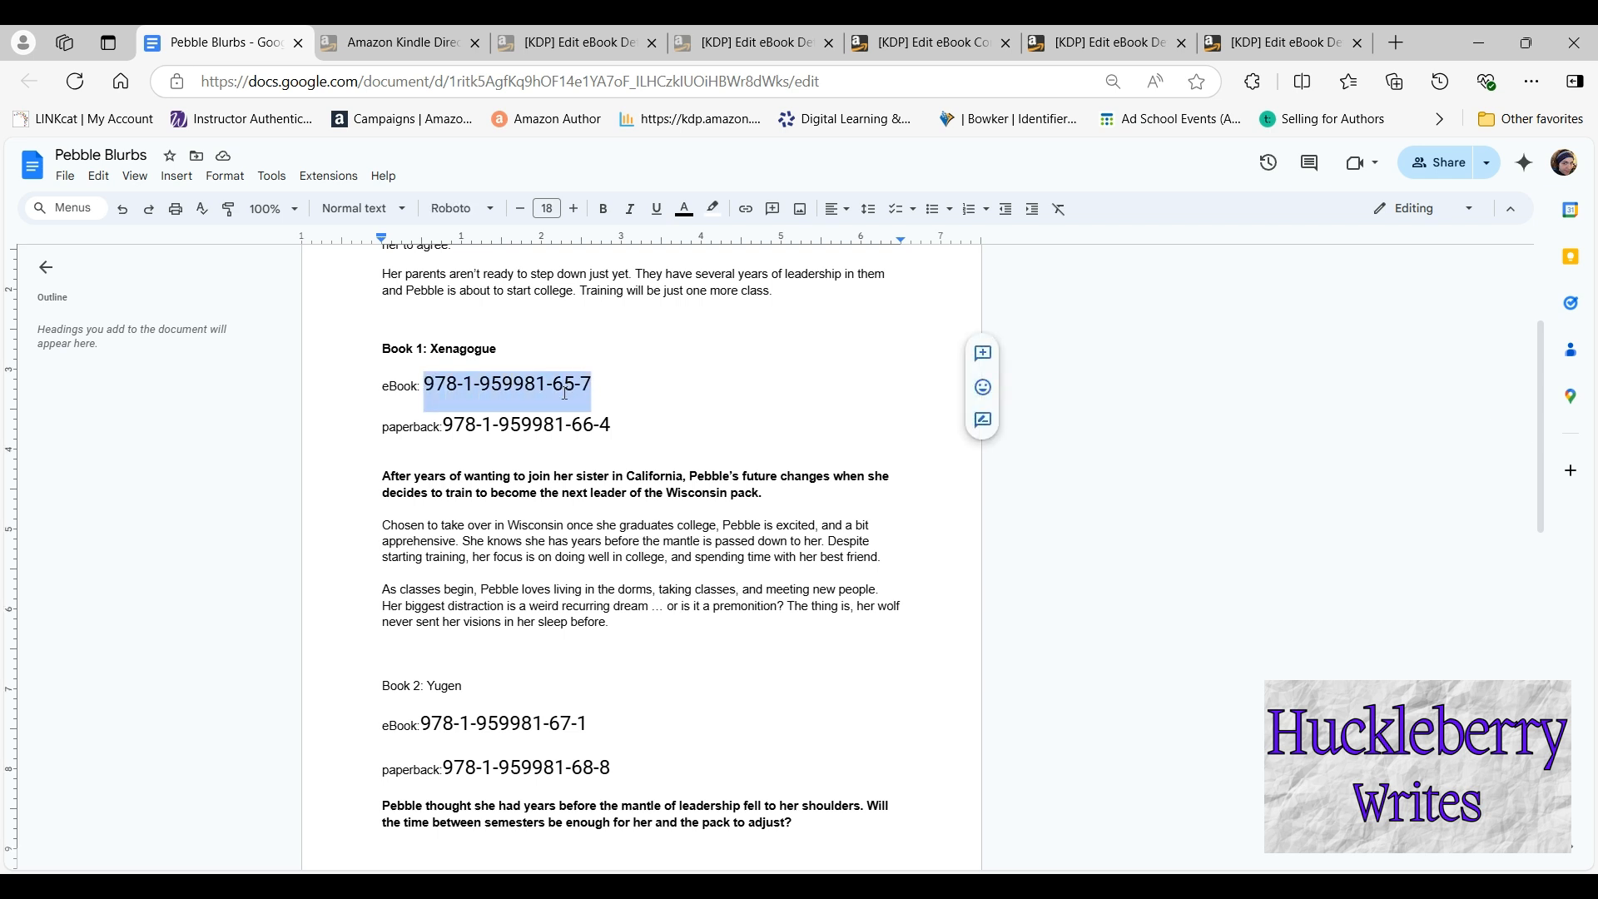
{"action": "left_click", "coordinate": [935, 48]}
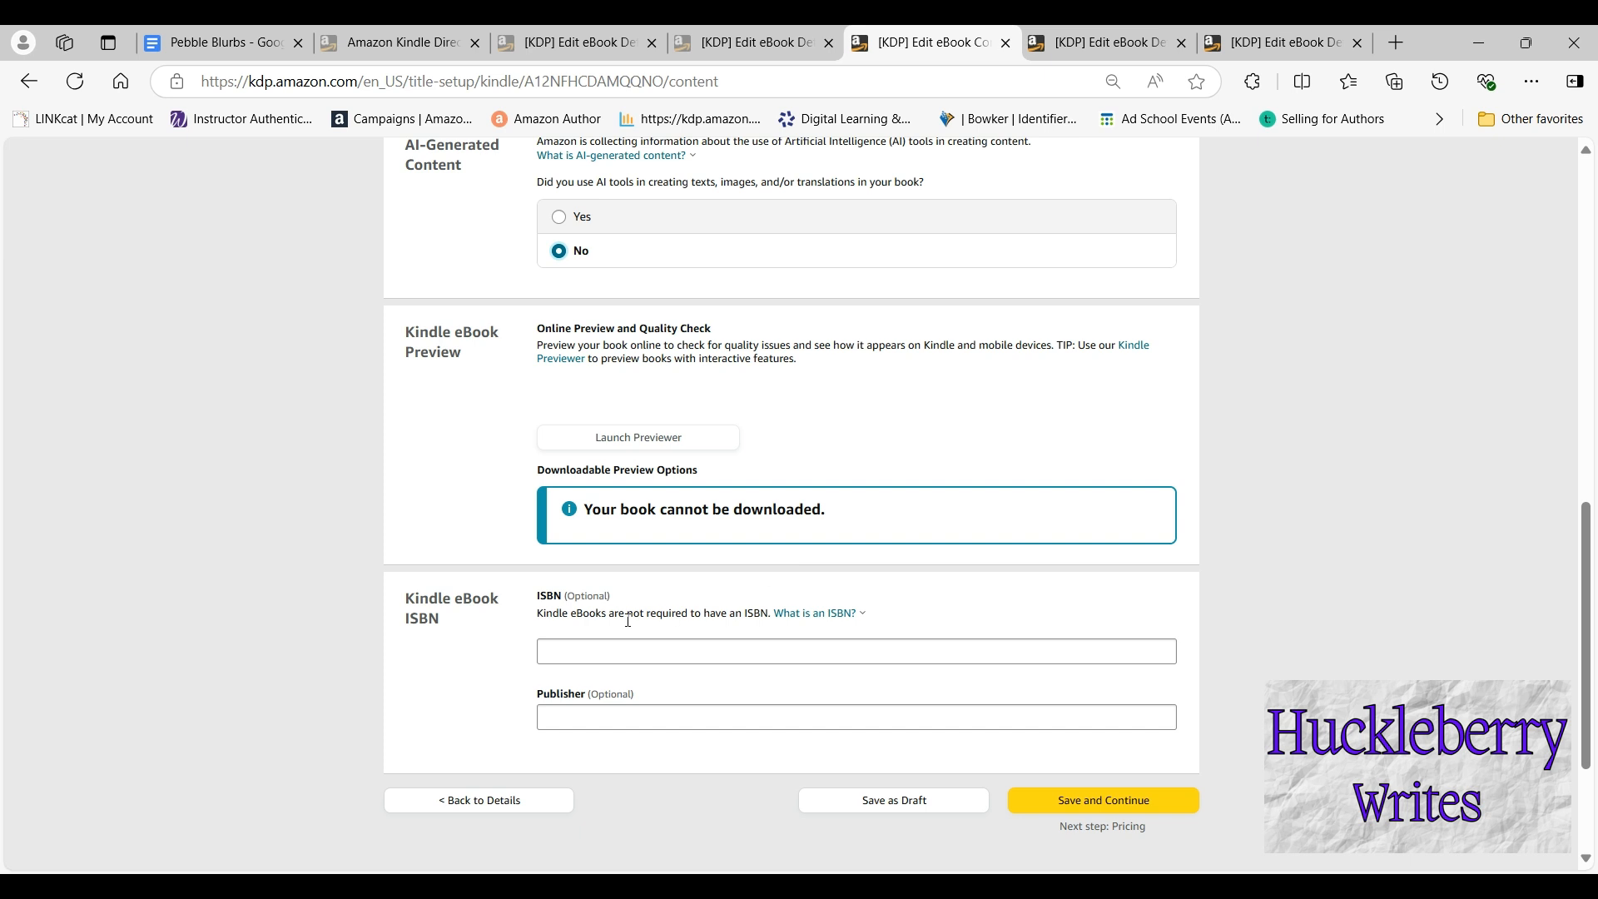
{"action": "left_click", "coordinate": [617, 650]}
{"action": "key", "text": "ctrl+v"}
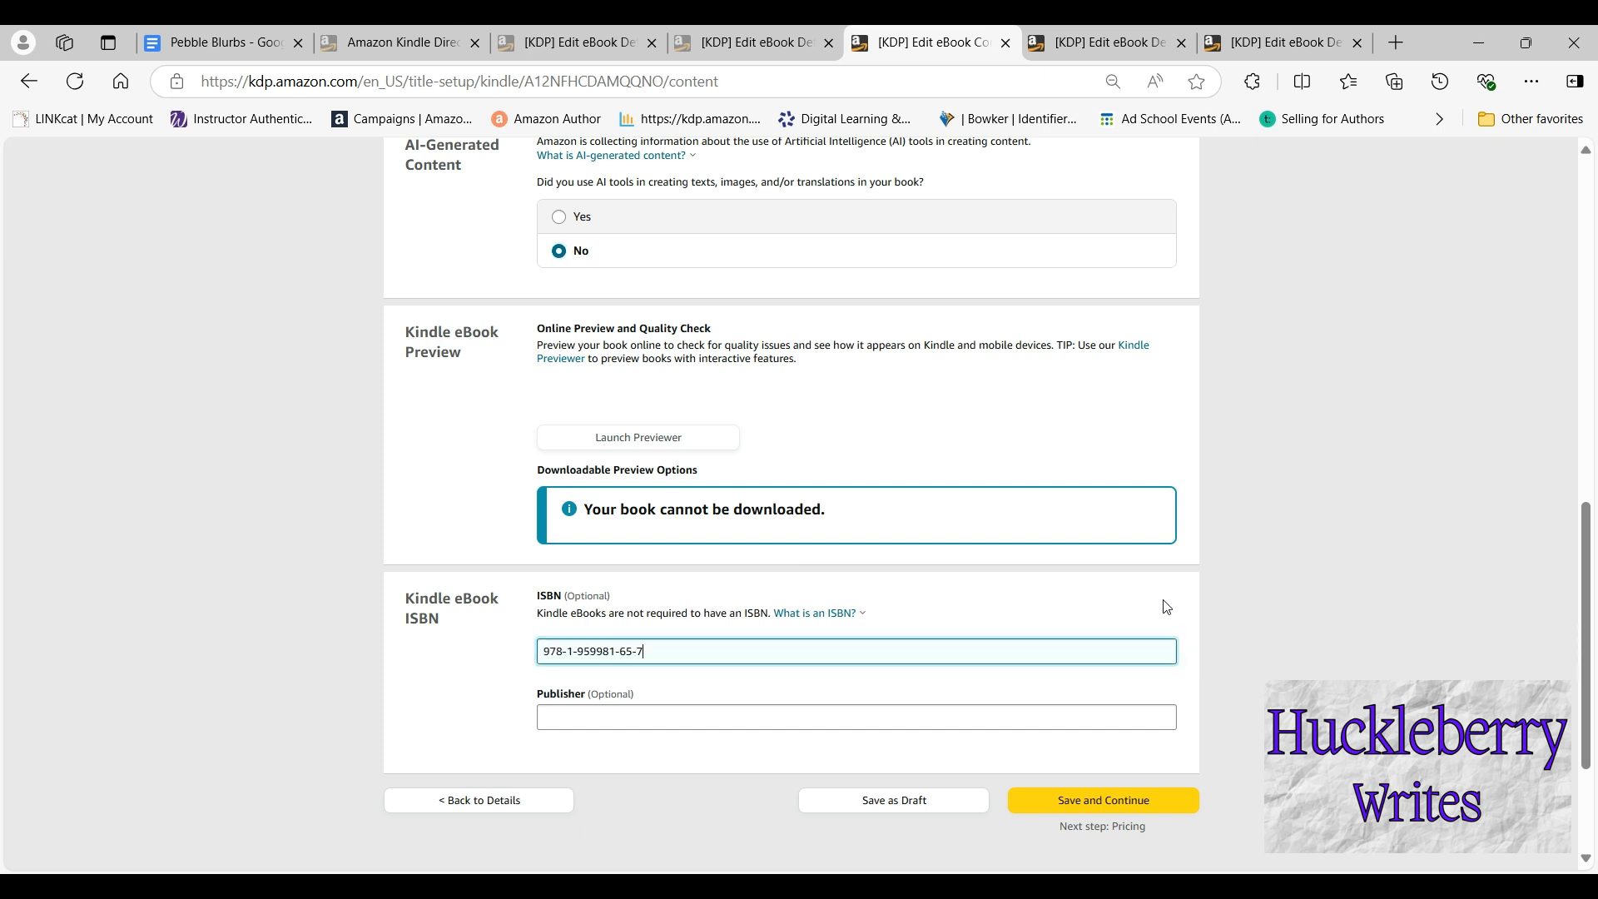
{"action": "left_click", "coordinate": [1223, 598]}
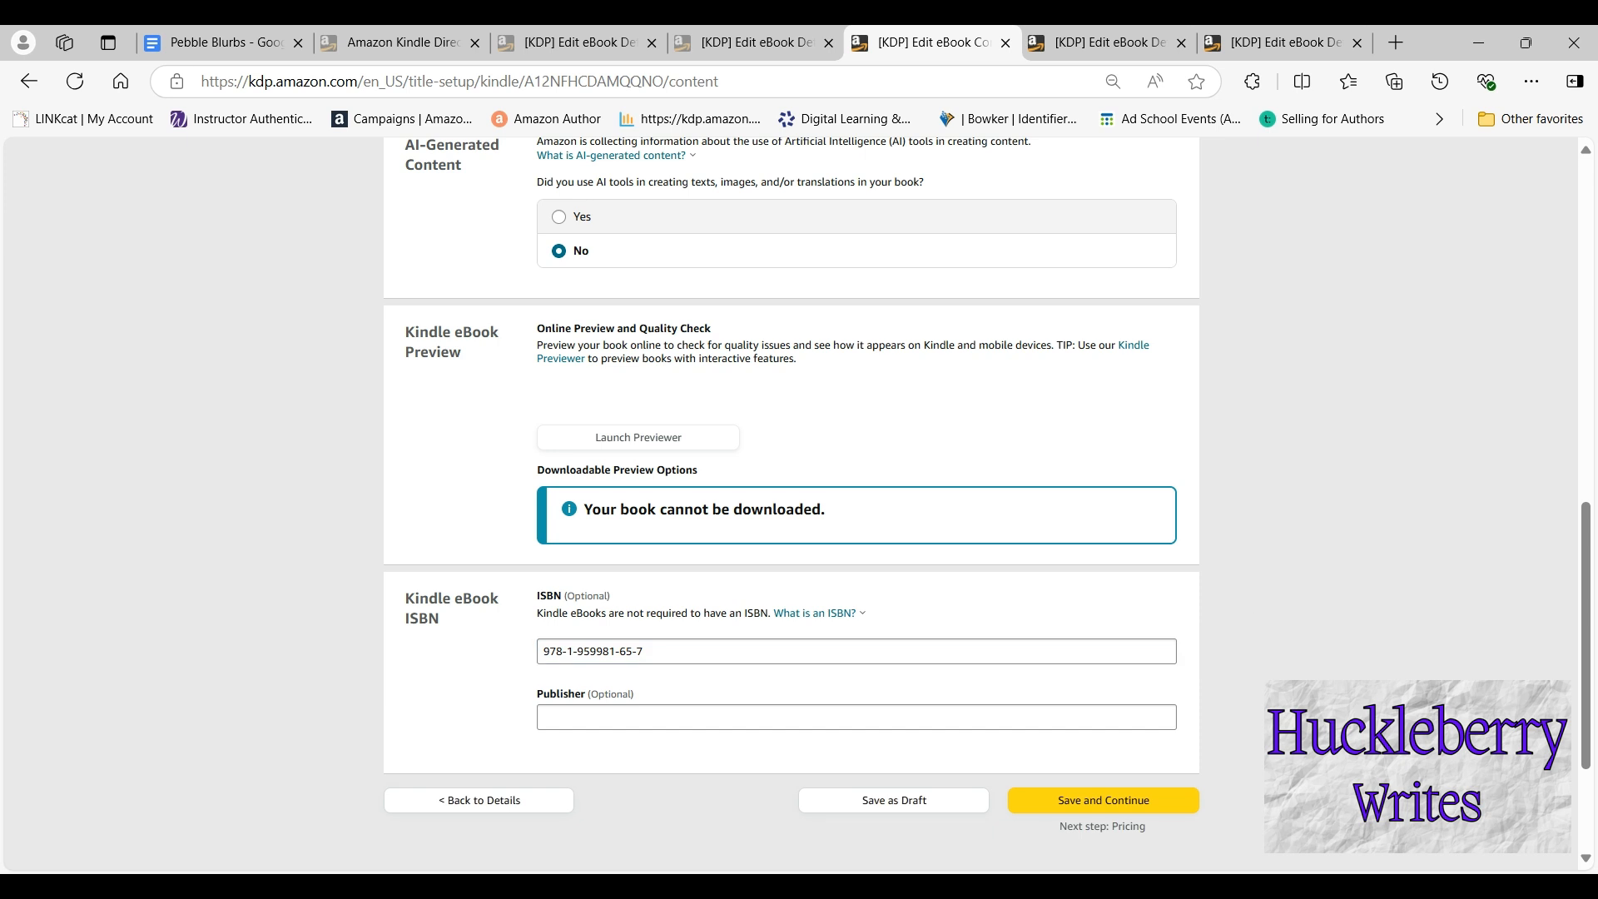
{"action": "left_click", "coordinate": [1125, 803]}
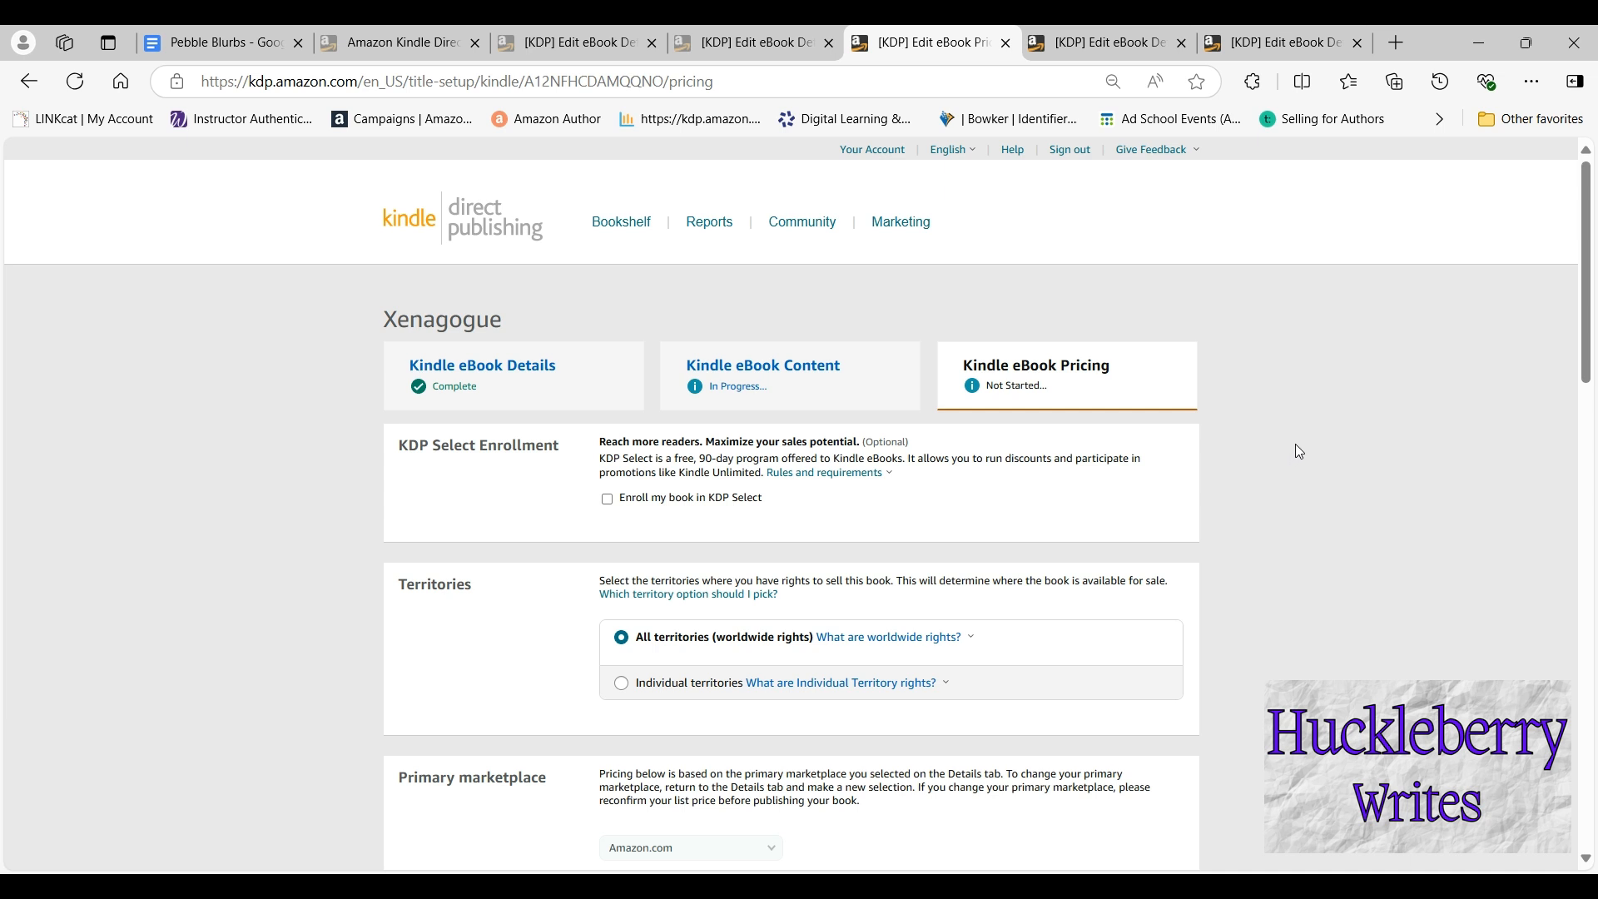
Enroll Xenagogue in the 90-day KDP Select program
{"action": "scroll", "coordinate": [1295, 443], "scroll_direction": "down", "scroll_amount": 3}
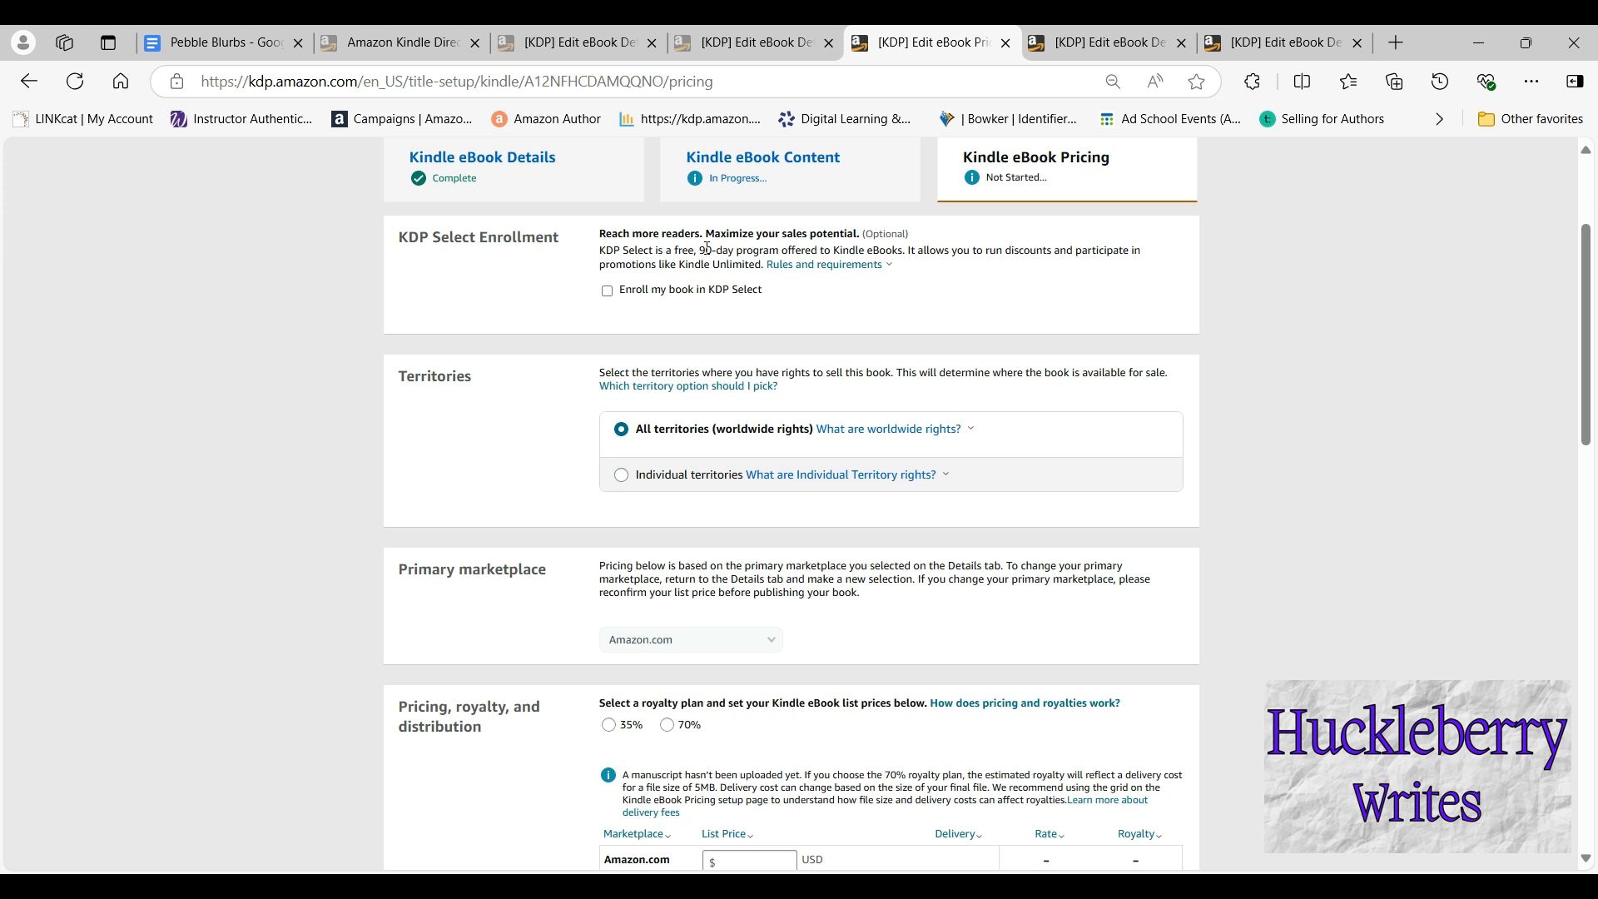
{"action": "left_click_drag", "start_coordinate": [697, 249], "coordinate": [780, 250]}
{"action": "left_click", "coordinate": [609, 293]}
{"action": "left_click", "coordinate": [1463, 279]}
Compare the allowed Amazon.com list price ranges under the 70% and 35% royalty plans
{"action": "scroll", "coordinate": [1342, 440], "scroll_direction": "down", "scroll_amount": 4}
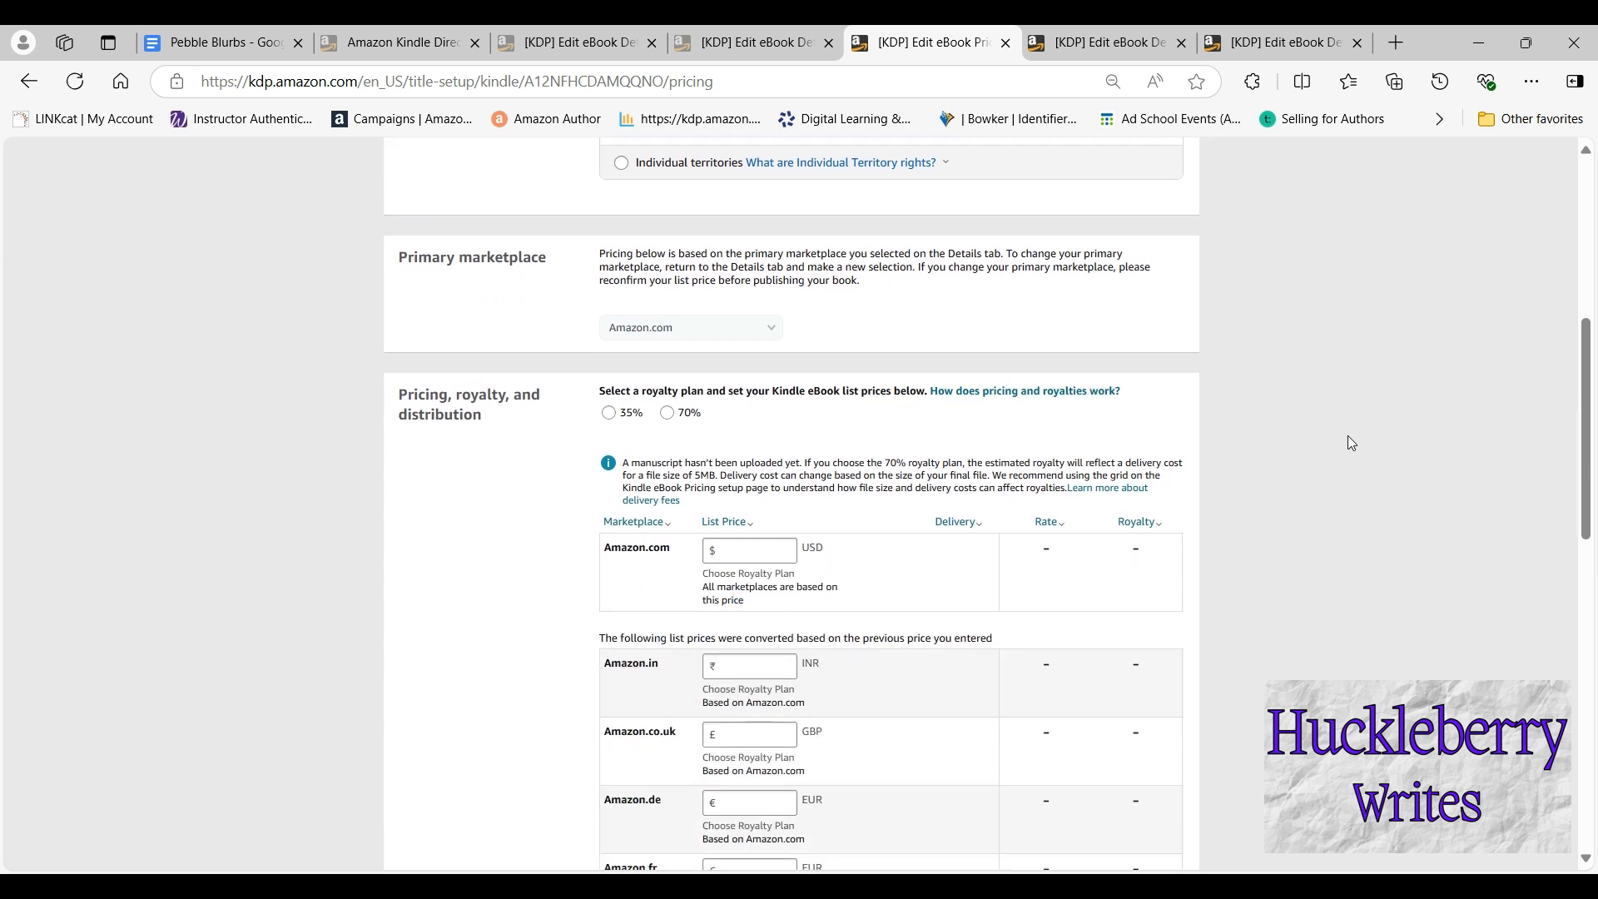
{"action": "scroll", "coordinate": [1348, 442], "scroll_direction": "down", "scroll_amount": 3}
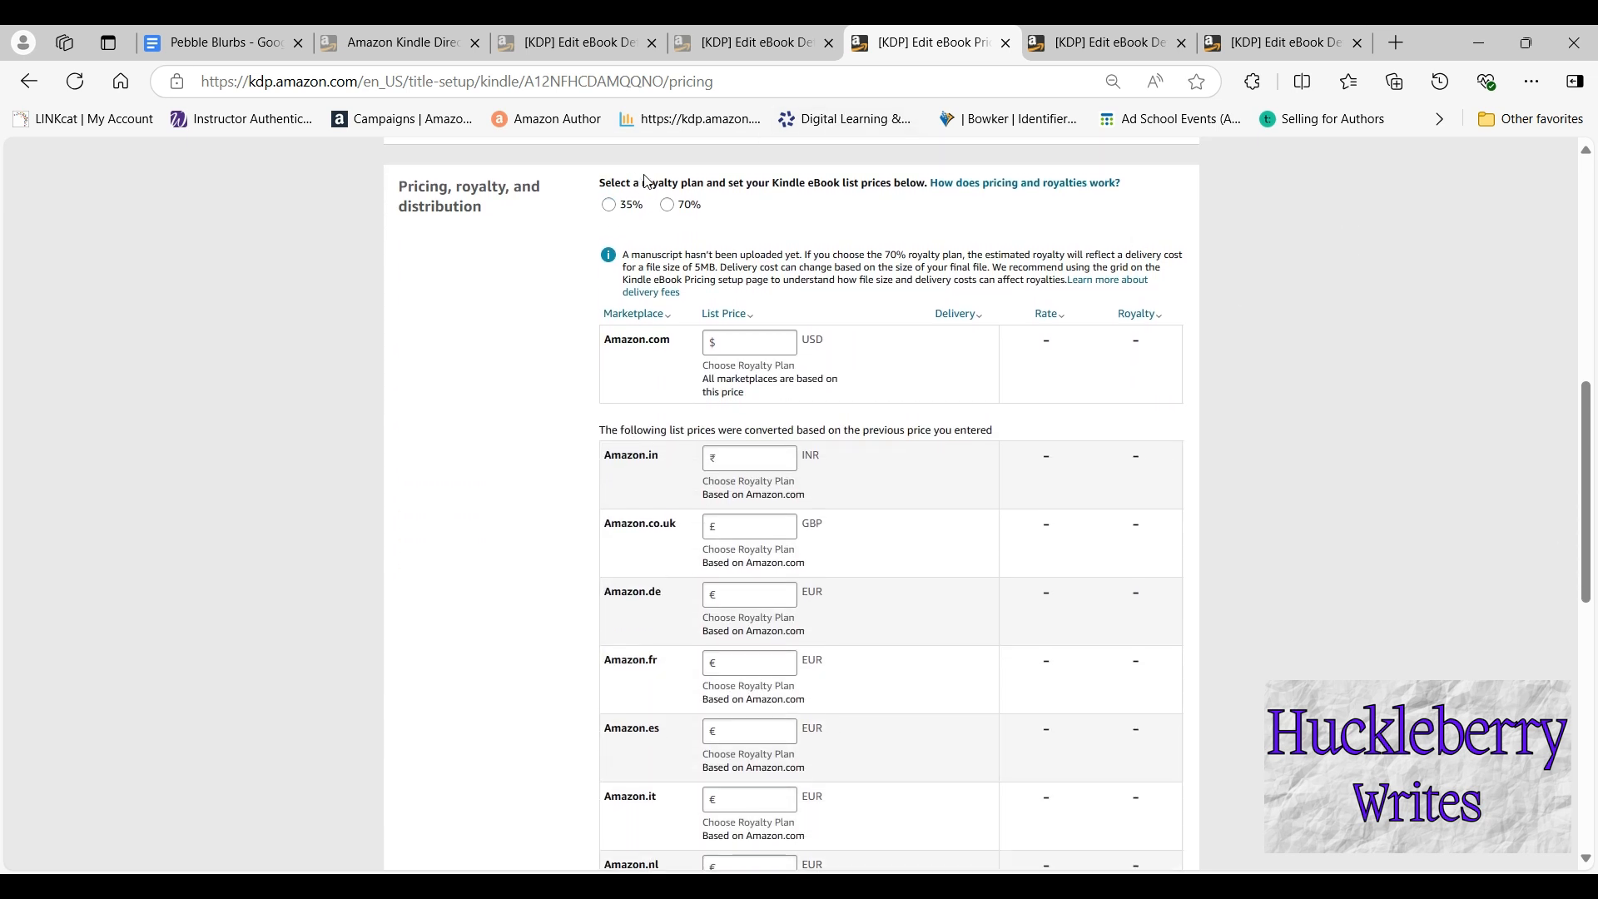
{"action": "left_click", "coordinate": [668, 204]}
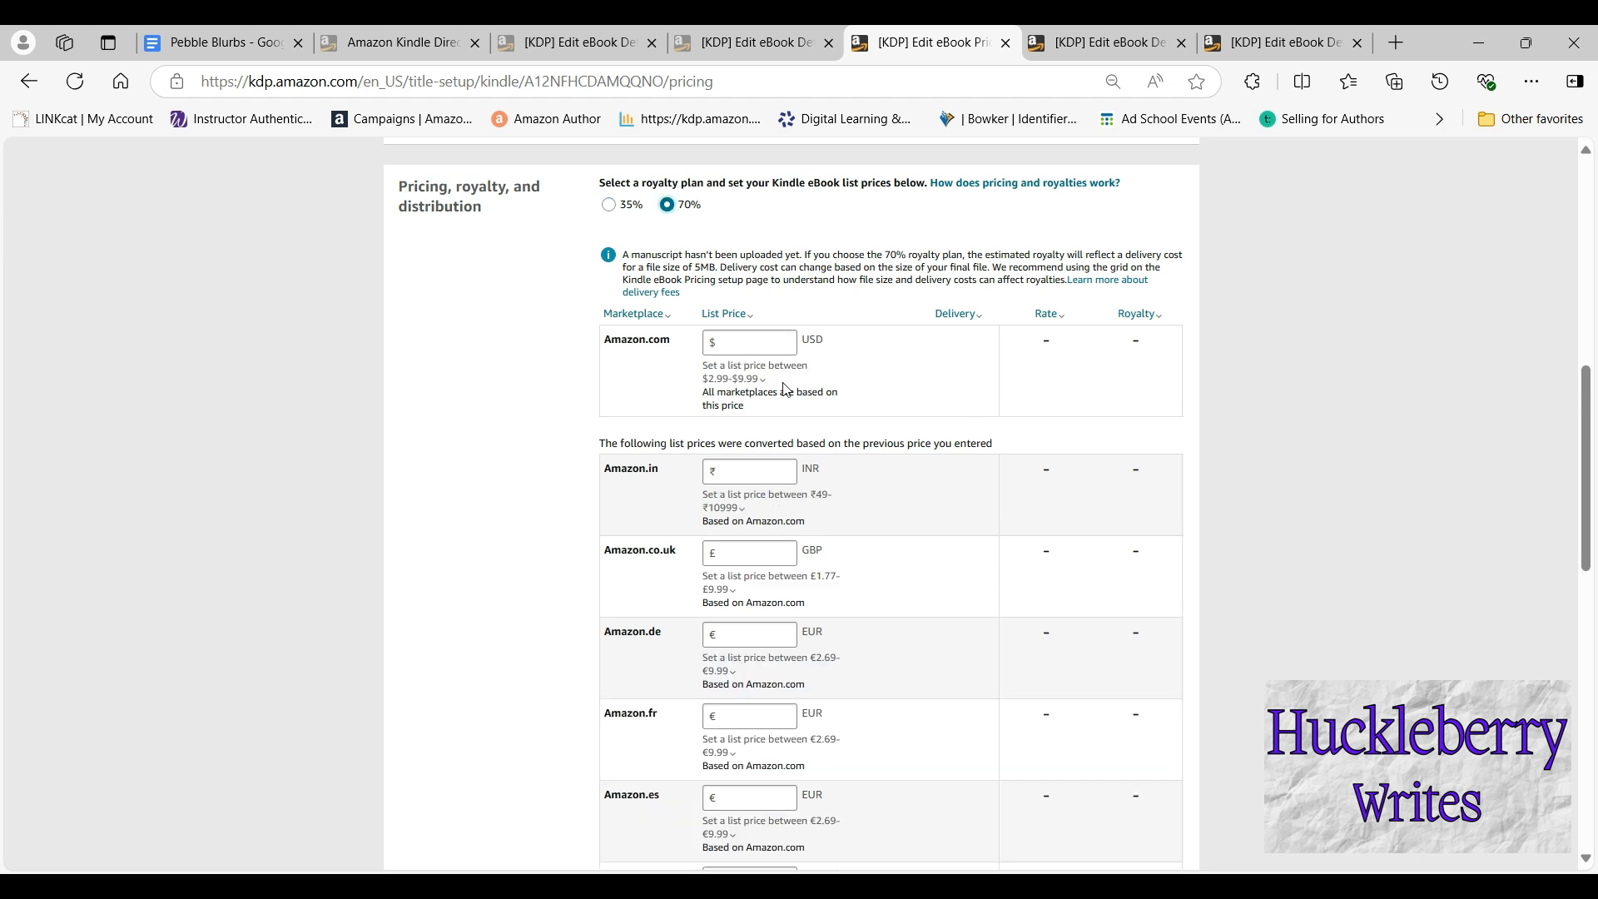
{"action": "left_click", "coordinate": [609, 206]}
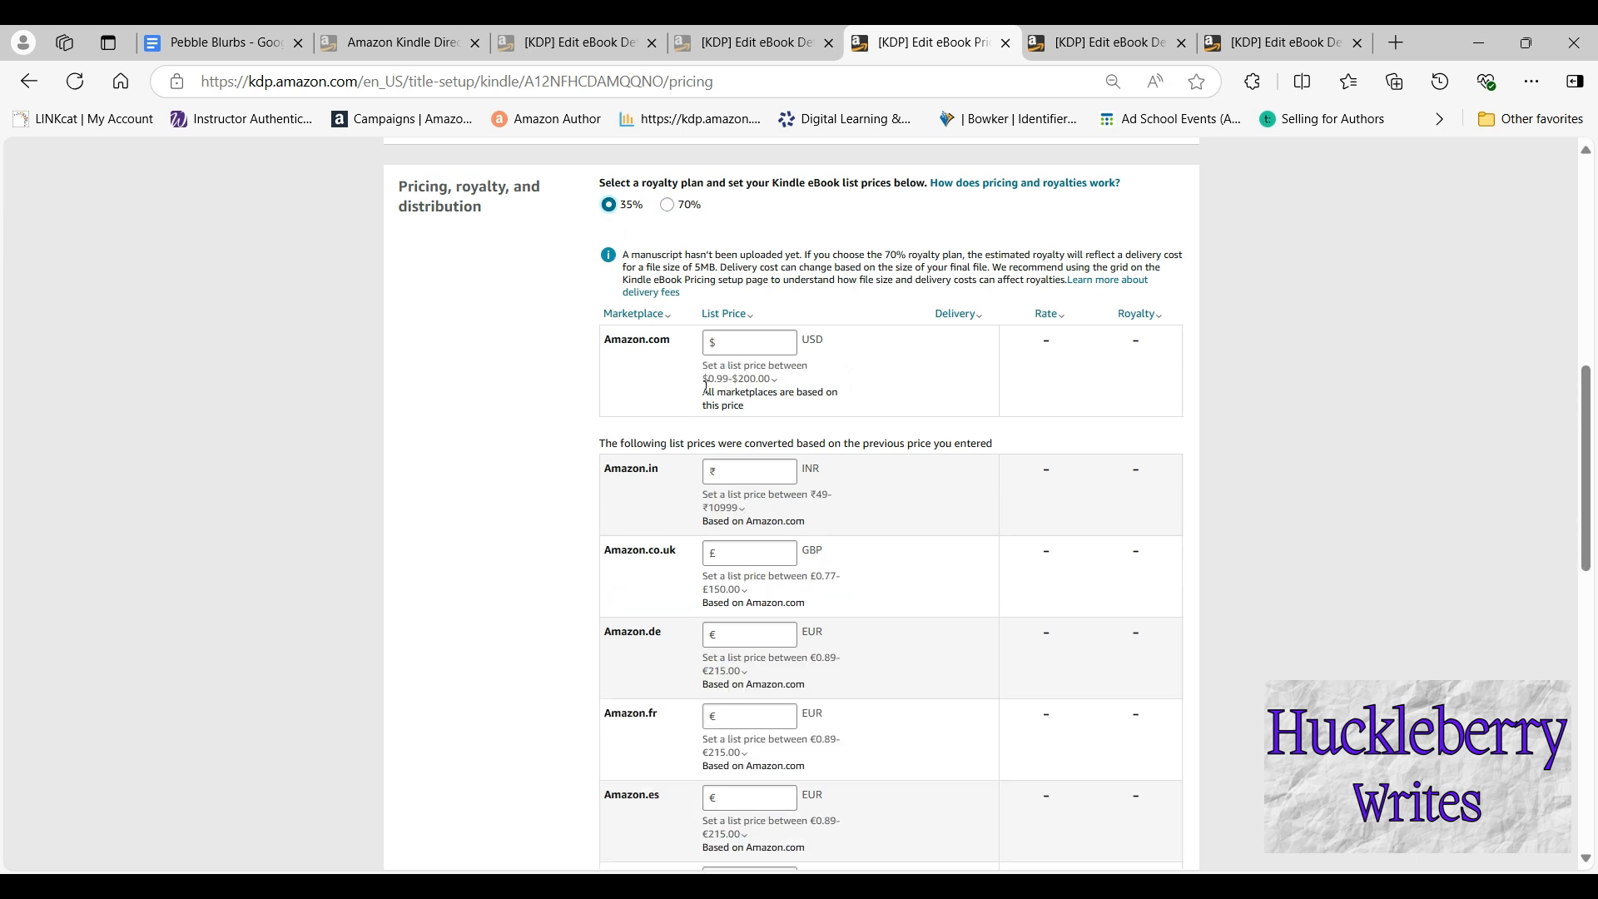
{"action": "left_click", "coordinate": [714, 382]}
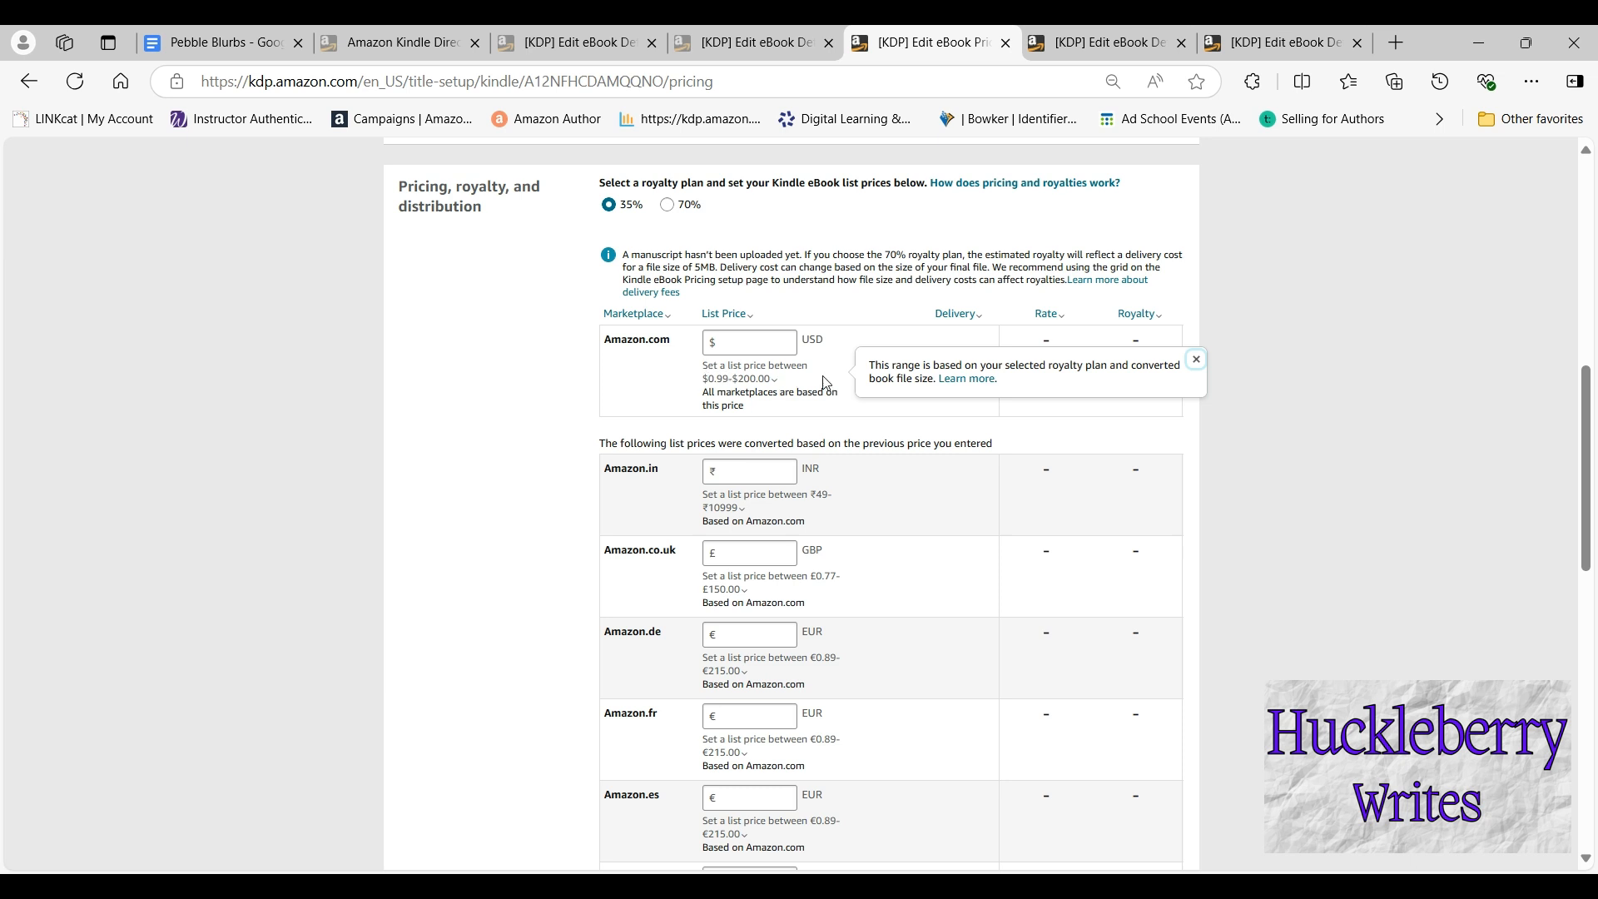
Choose the 70% royalty plan and set Xenagogue's Amazon.com list price to 7.99 USD
{"action": "left_click", "coordinate": [668, 205]}
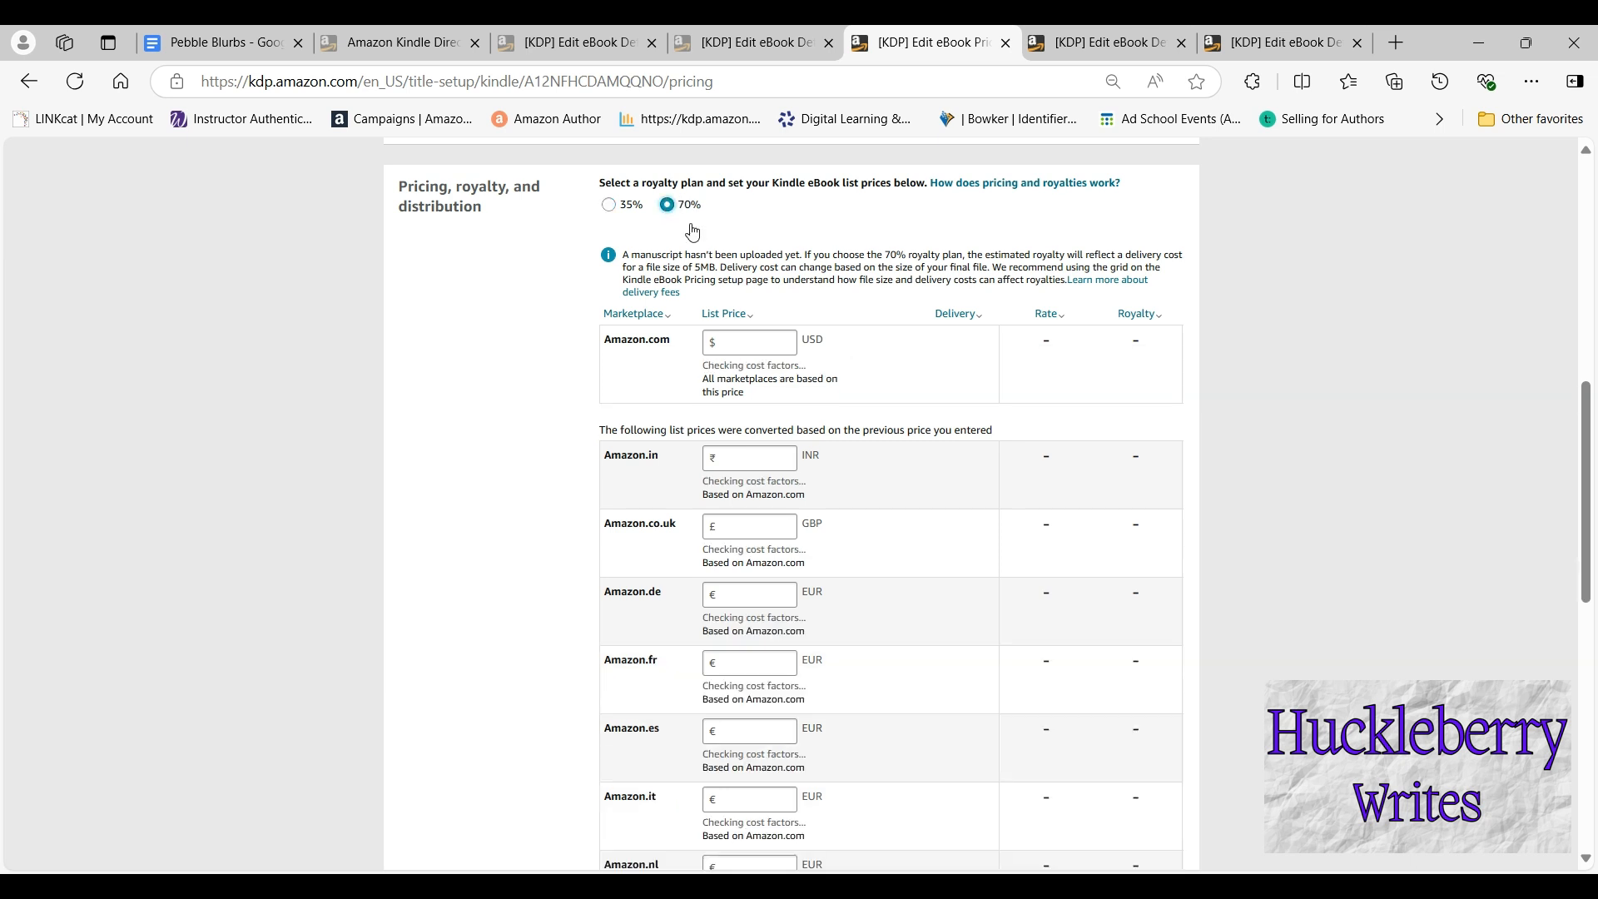
{"action": "left_click", "coordinate": [760, 381]}
{"action": "left_click", "coordinate": [749, 343]}
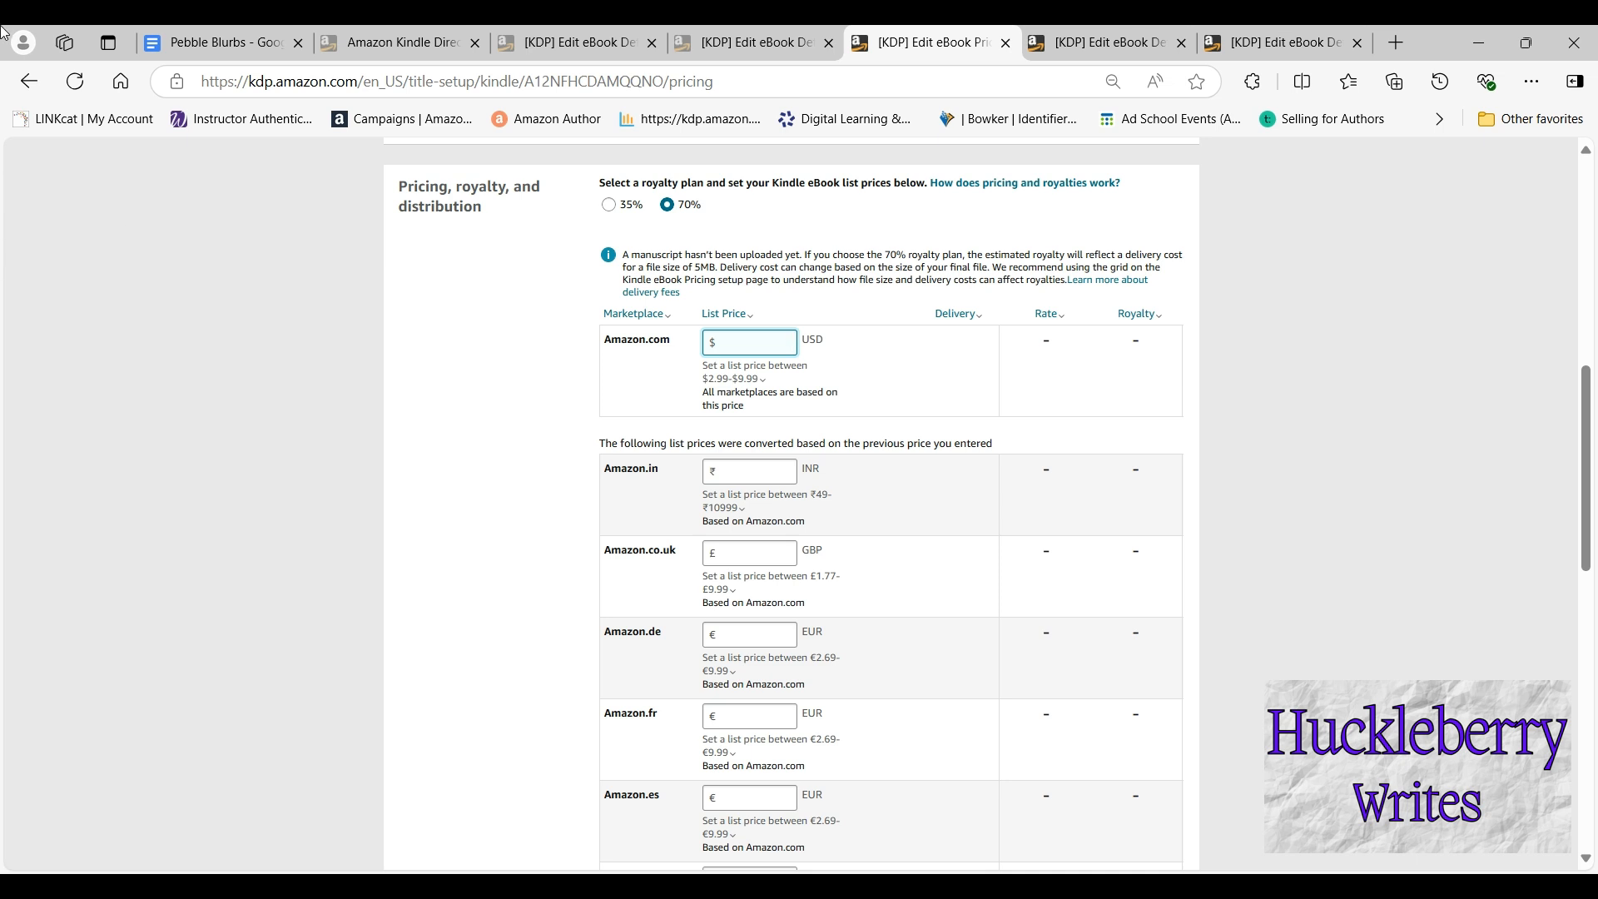
{"action": "type", "text": "7.99"}
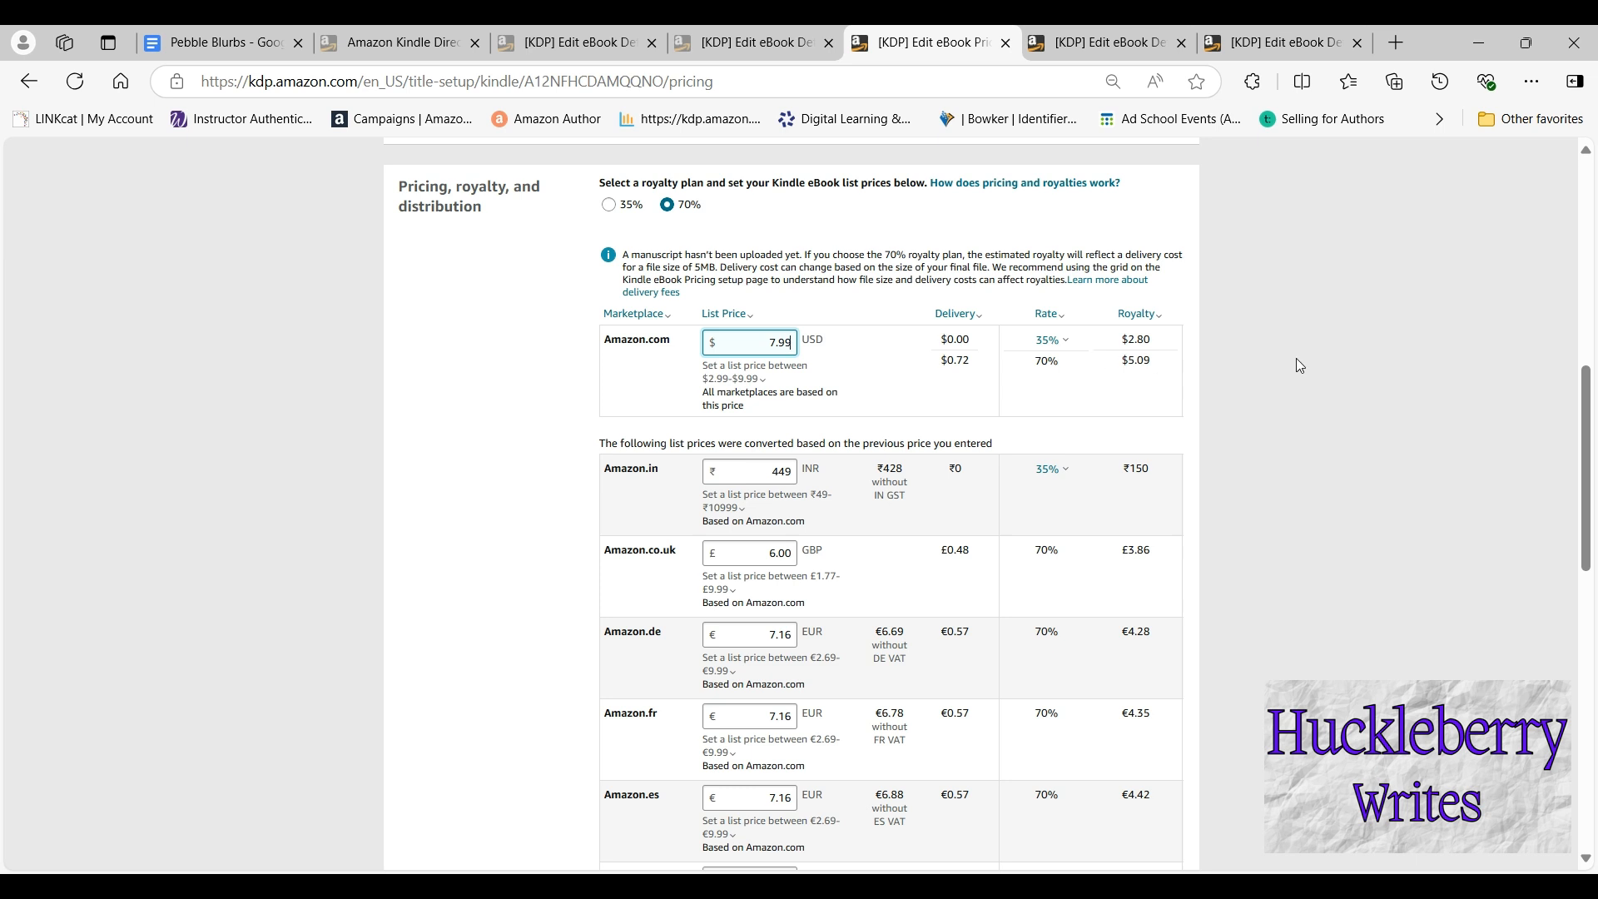
Review the converted list prices and royalties for the other marketplaces and submit Xenagogue for pre-order
{"action": "scroll", "coordinate": [1306, 387], "scroll_direction": "down", "scroll_amount": 6}
{"action": "scroll", "coordinate": [1307, 396], "scroll_direction": "up", "scroll_amount": 3}
{"action": "scroll", "coordinate": [1303, 393], "scroll_direction": "up", "scroll_amount": 2}
{"action": "scroll", "coordinate": [857, 329], "scroll_direction": "down", "scroll_amount": 5}
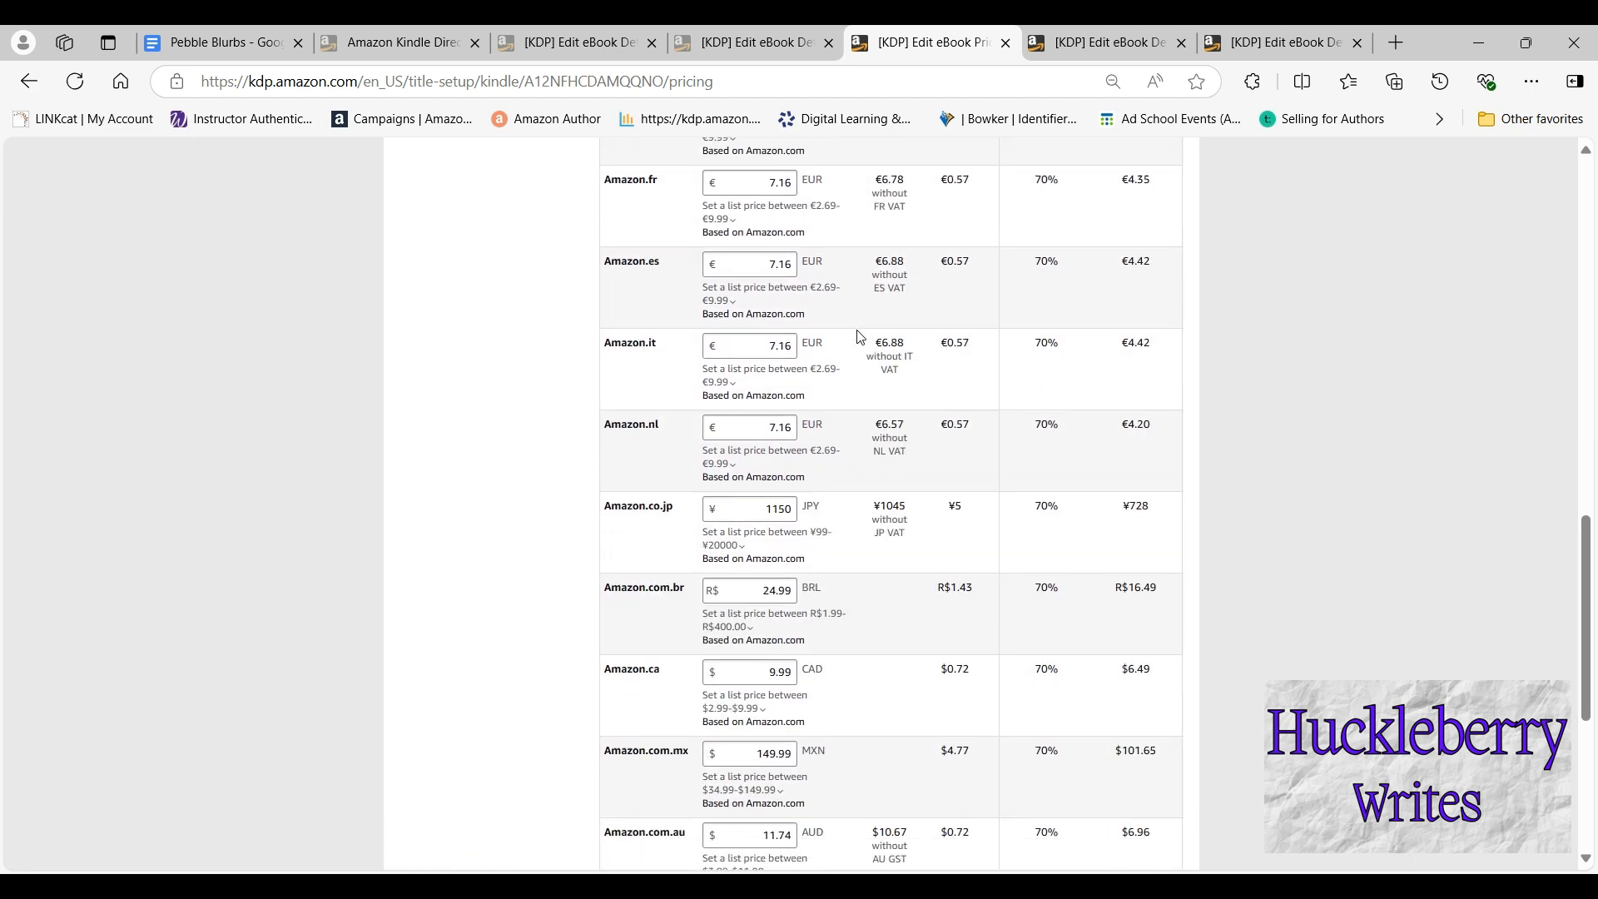
{"action": "scroll", "coordinate": [860, 336], "scroll_direction": "down", "scroll_amount": 5}
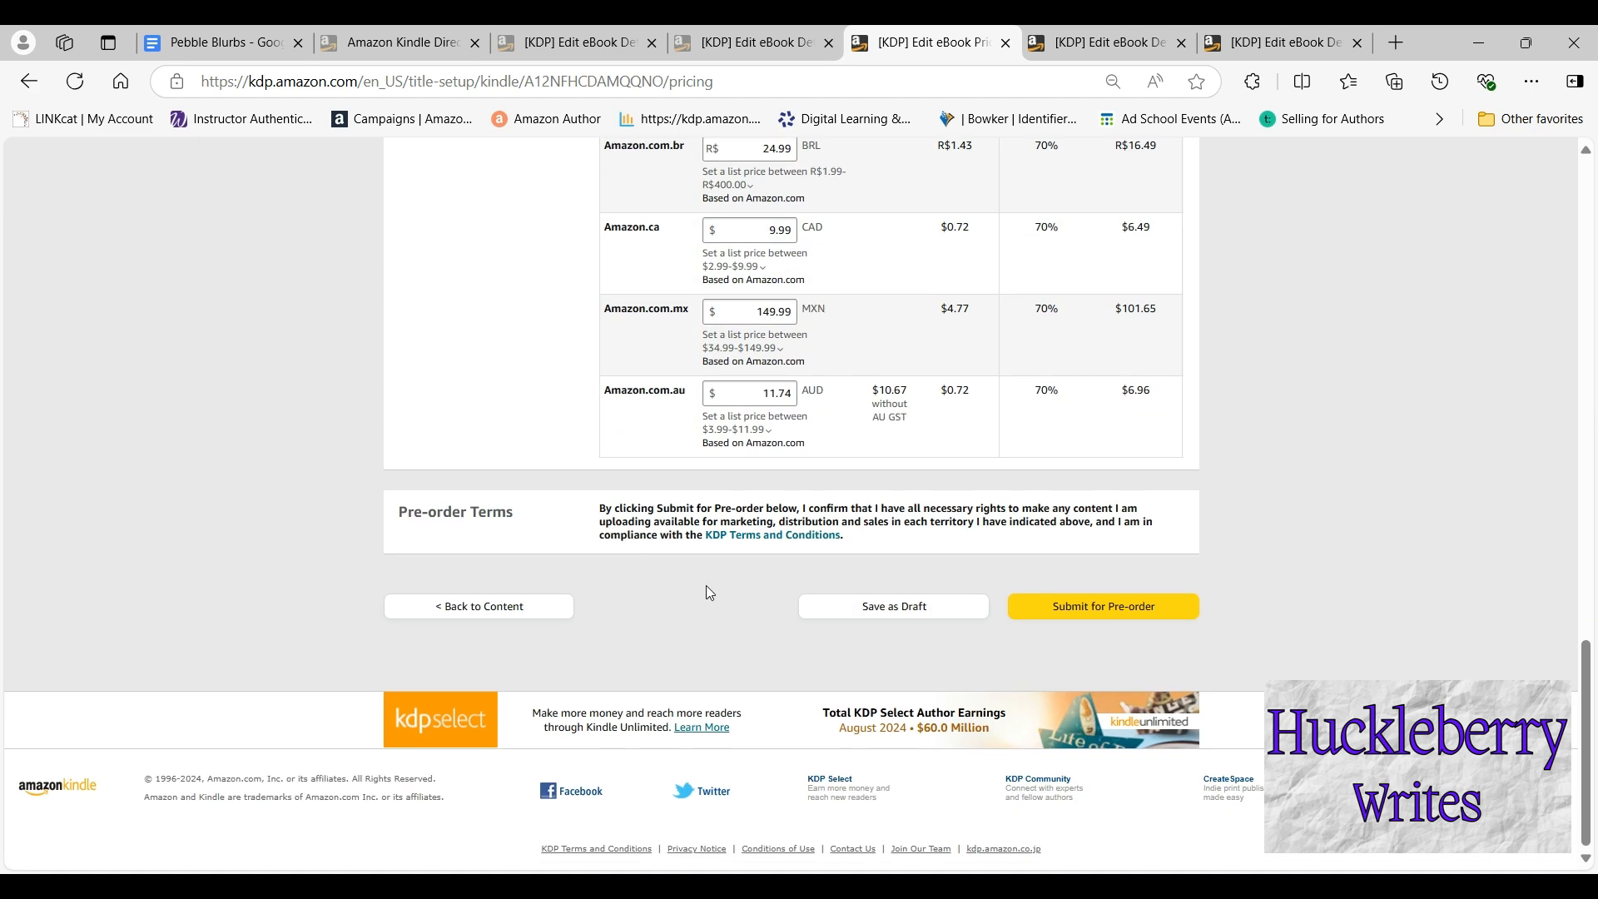
{"action": "left_click", "coordinate": [1105, 610]}
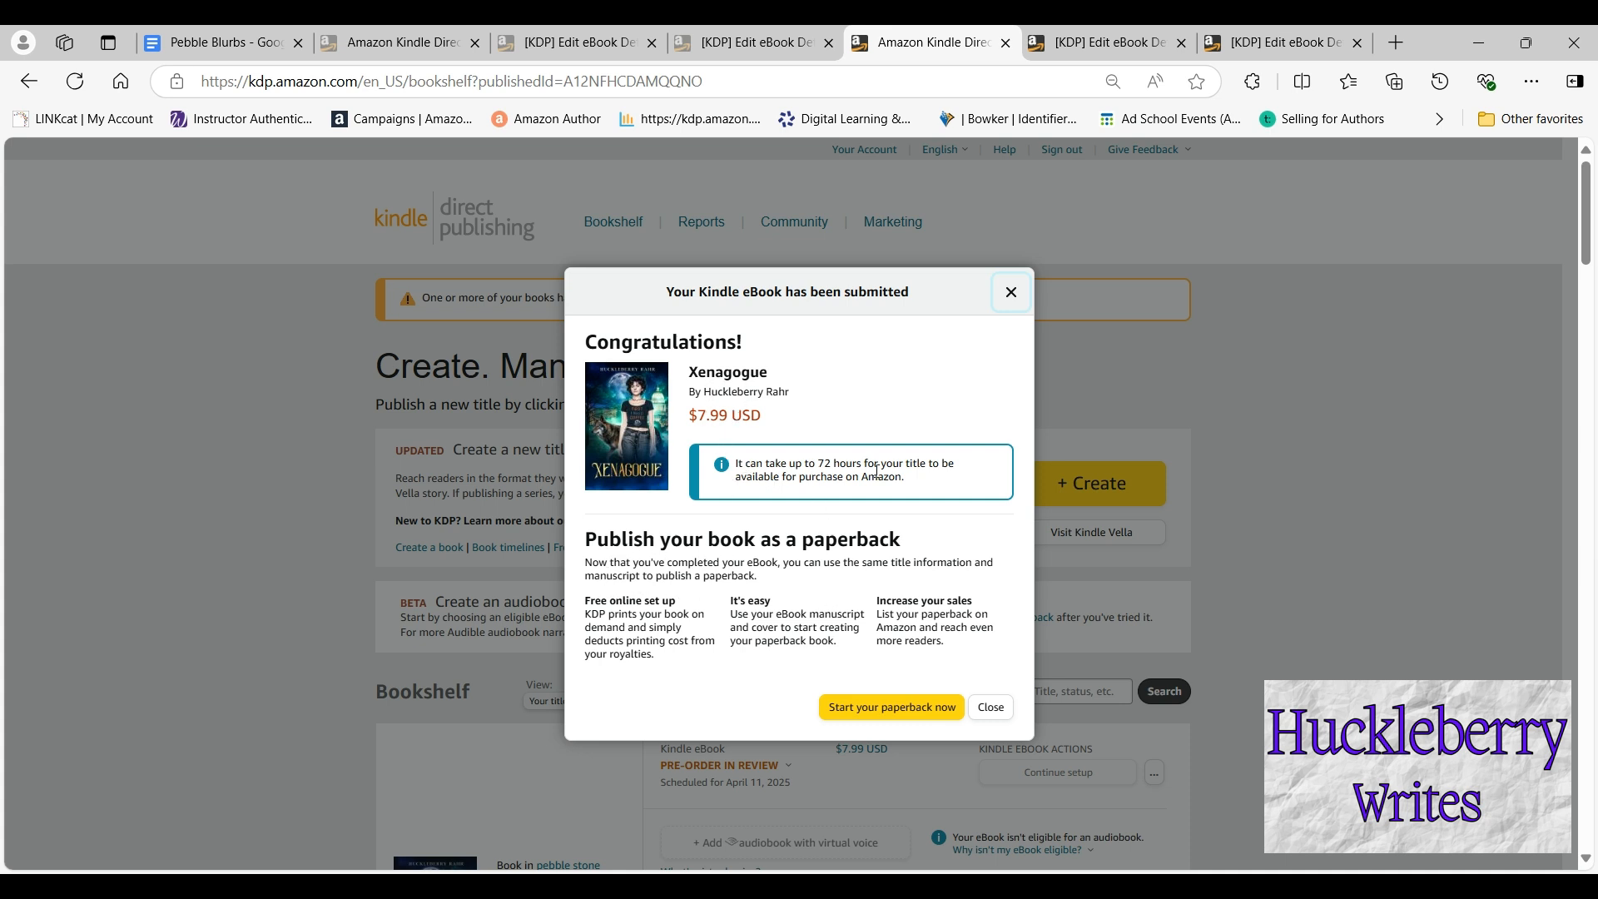
Start Xenagogue's paperback edition from the submission notice and check its prefilled details down to the keywords
{"action": "left_click", "coordinate": [896, 718]}
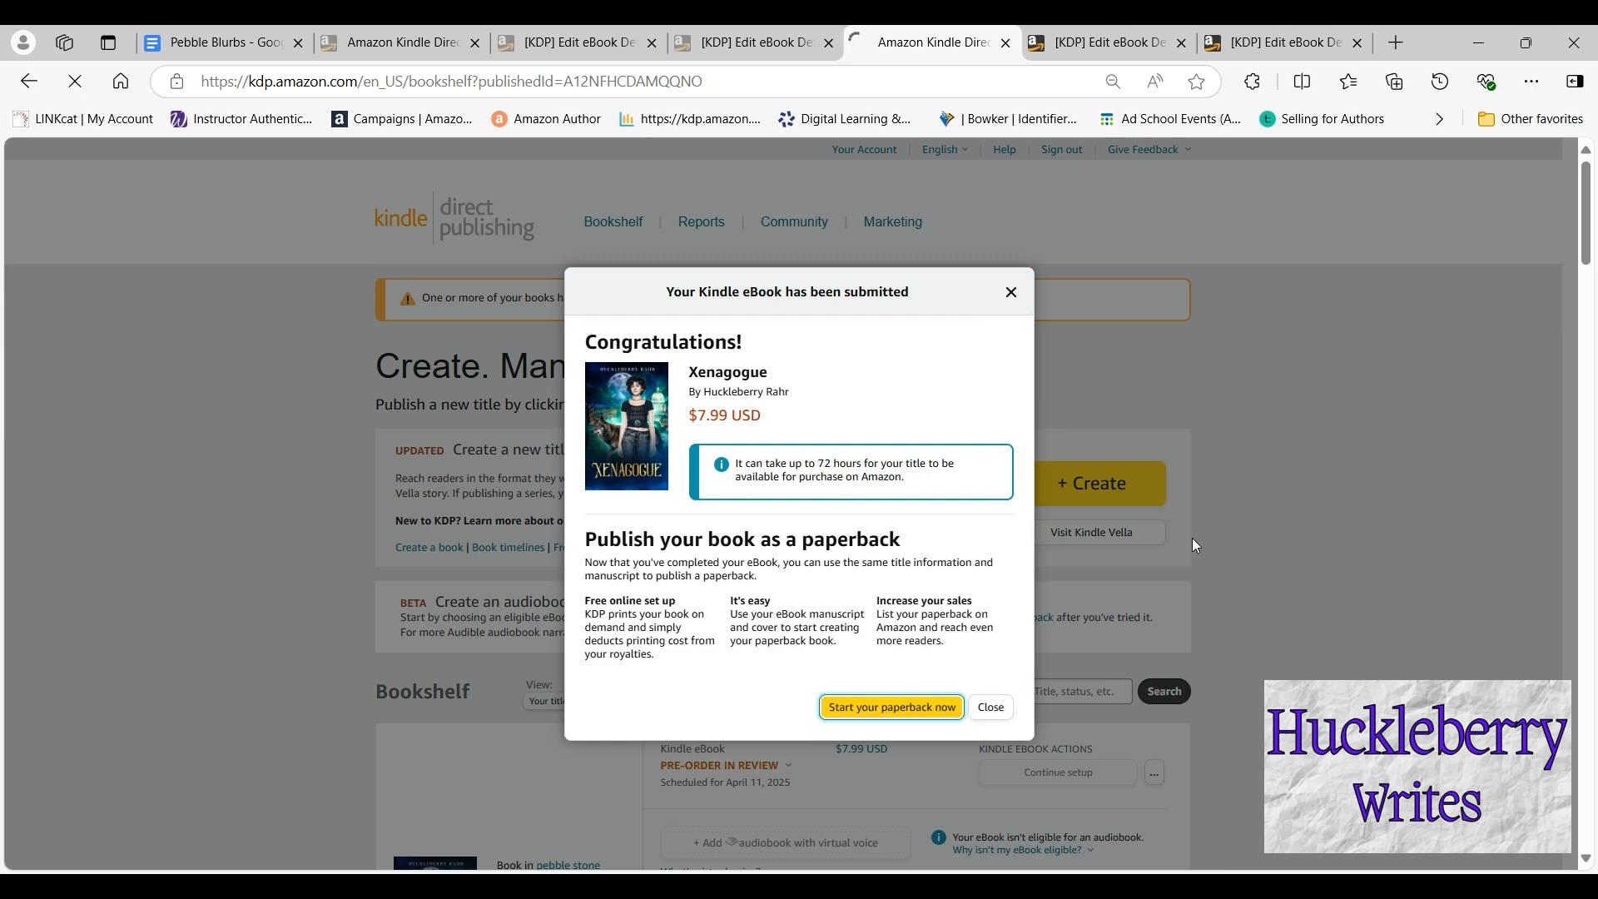
{"action": "scroll", "coordinate": [1205, 517], "scroll_direction": "down", "scroll_amount": 1}
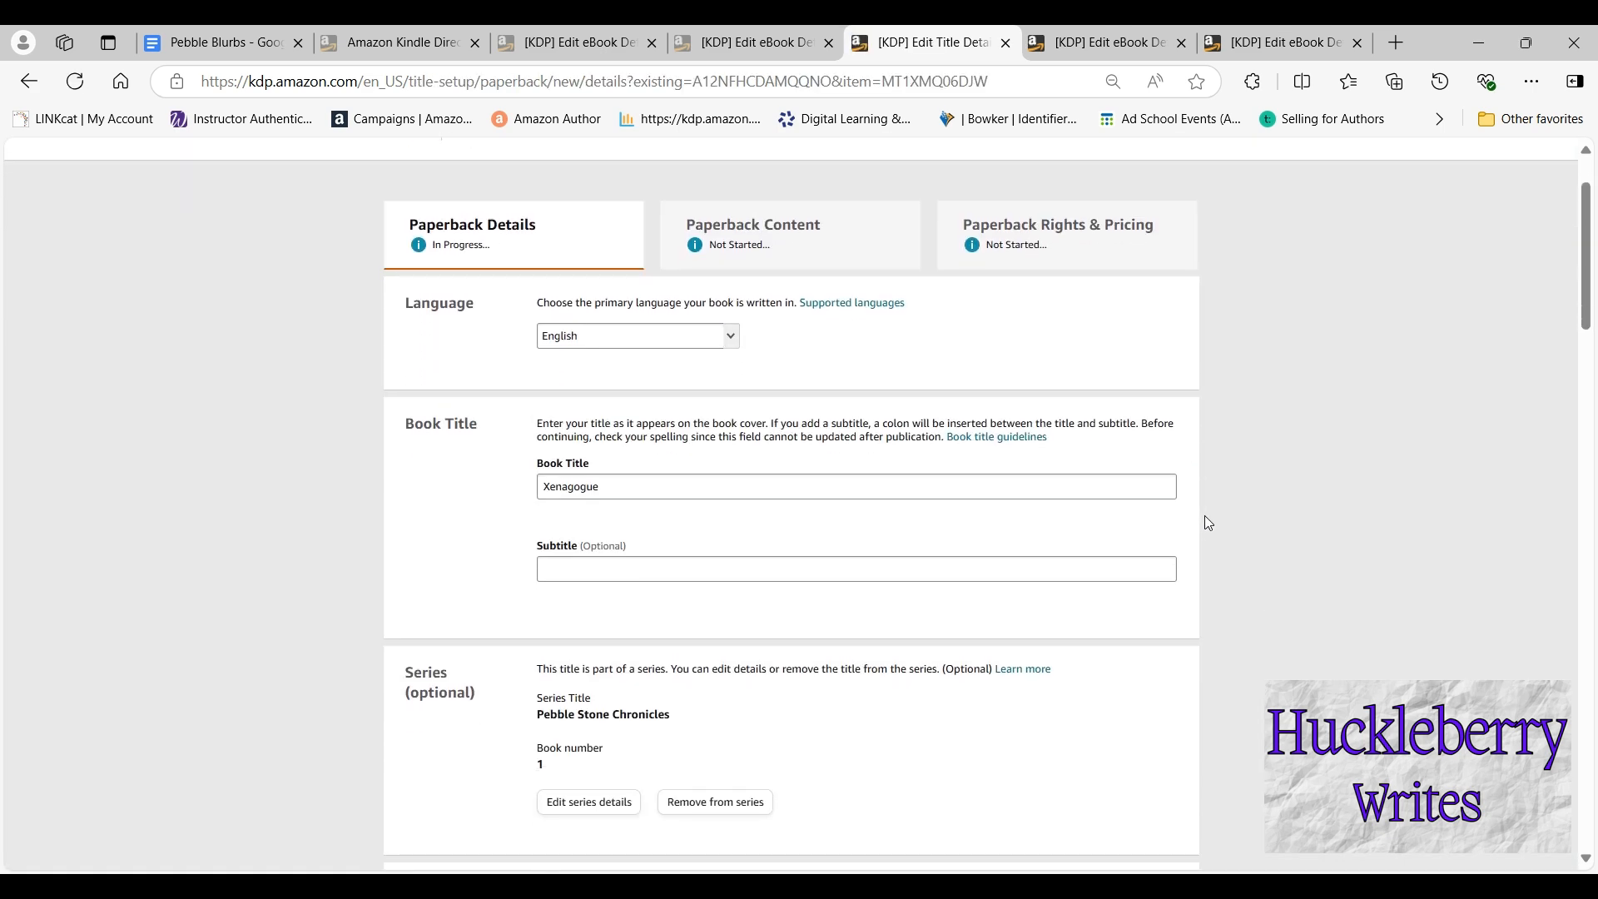
{"action": "scroll", "coordinate": [1207, 518], "scroll_direction": "down", "scroll_amount": 5}
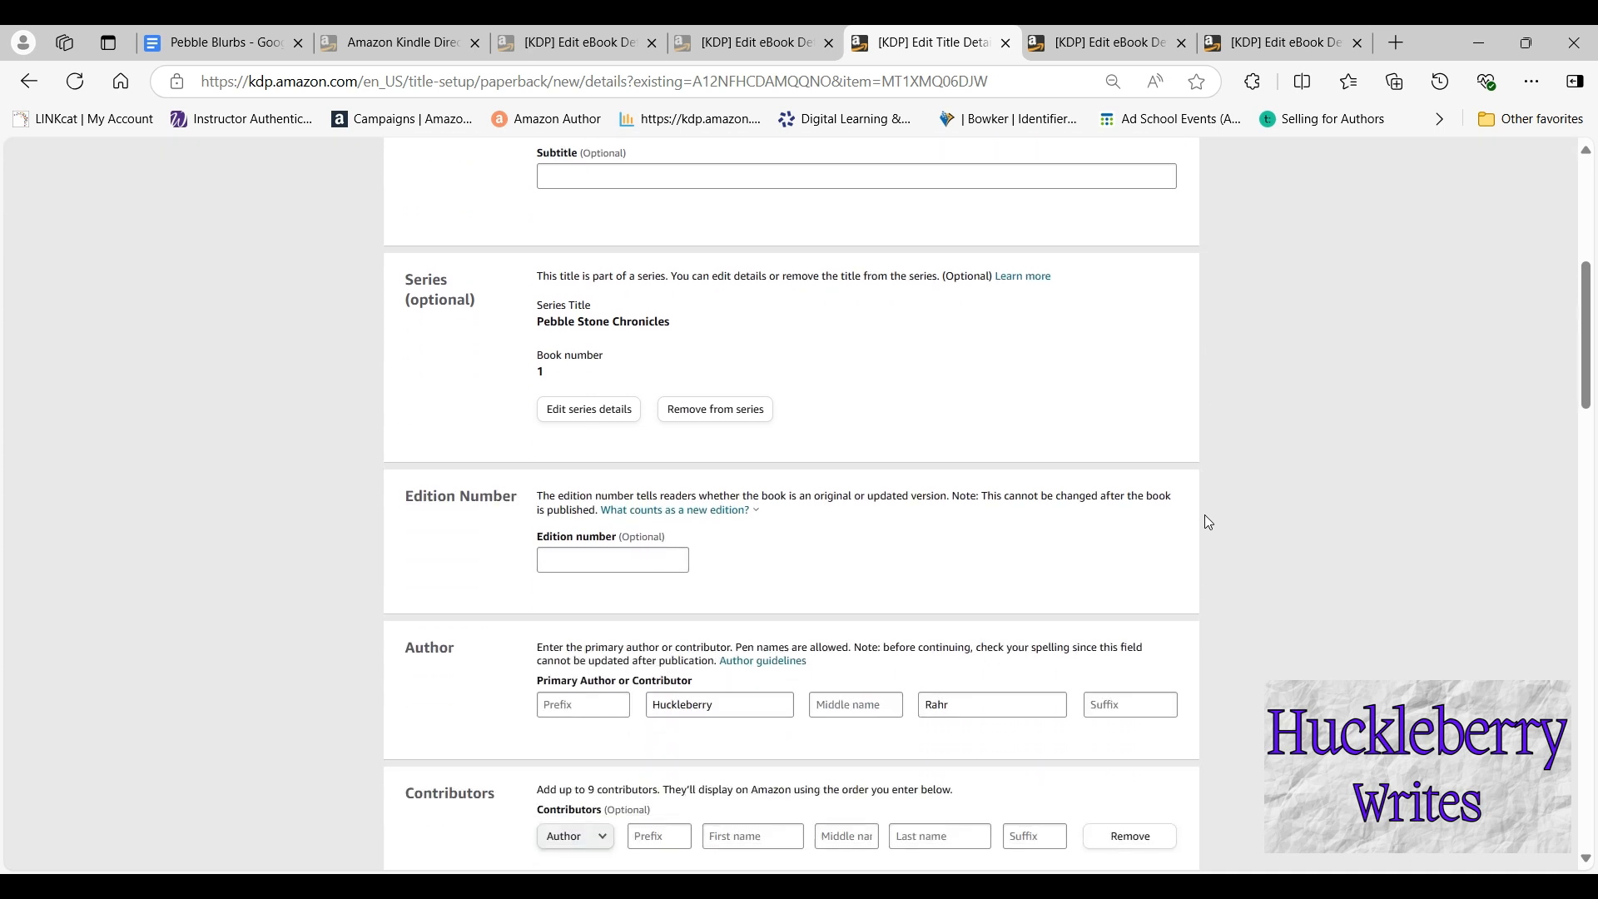
{"action": "scroll", "coordinate": [1206, 518], "scroll_direction": "down", "scroll_amount": 5}
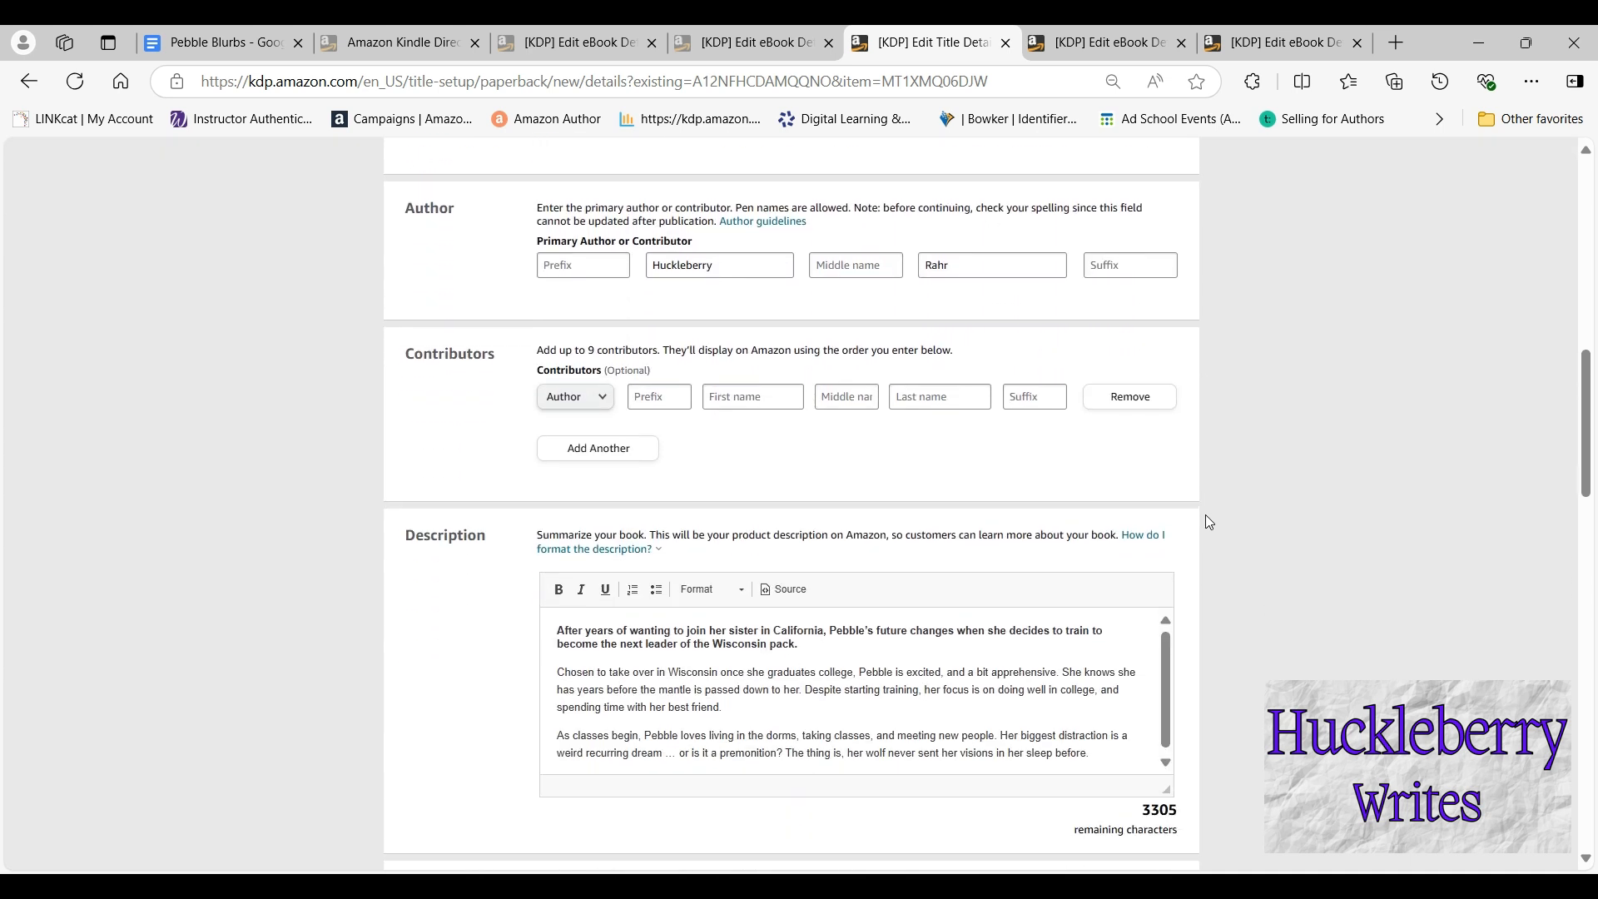
{"action": "scroll", "coordinate": [1205, 522], "scroll_direction": "down", "scroll_amount": 4}
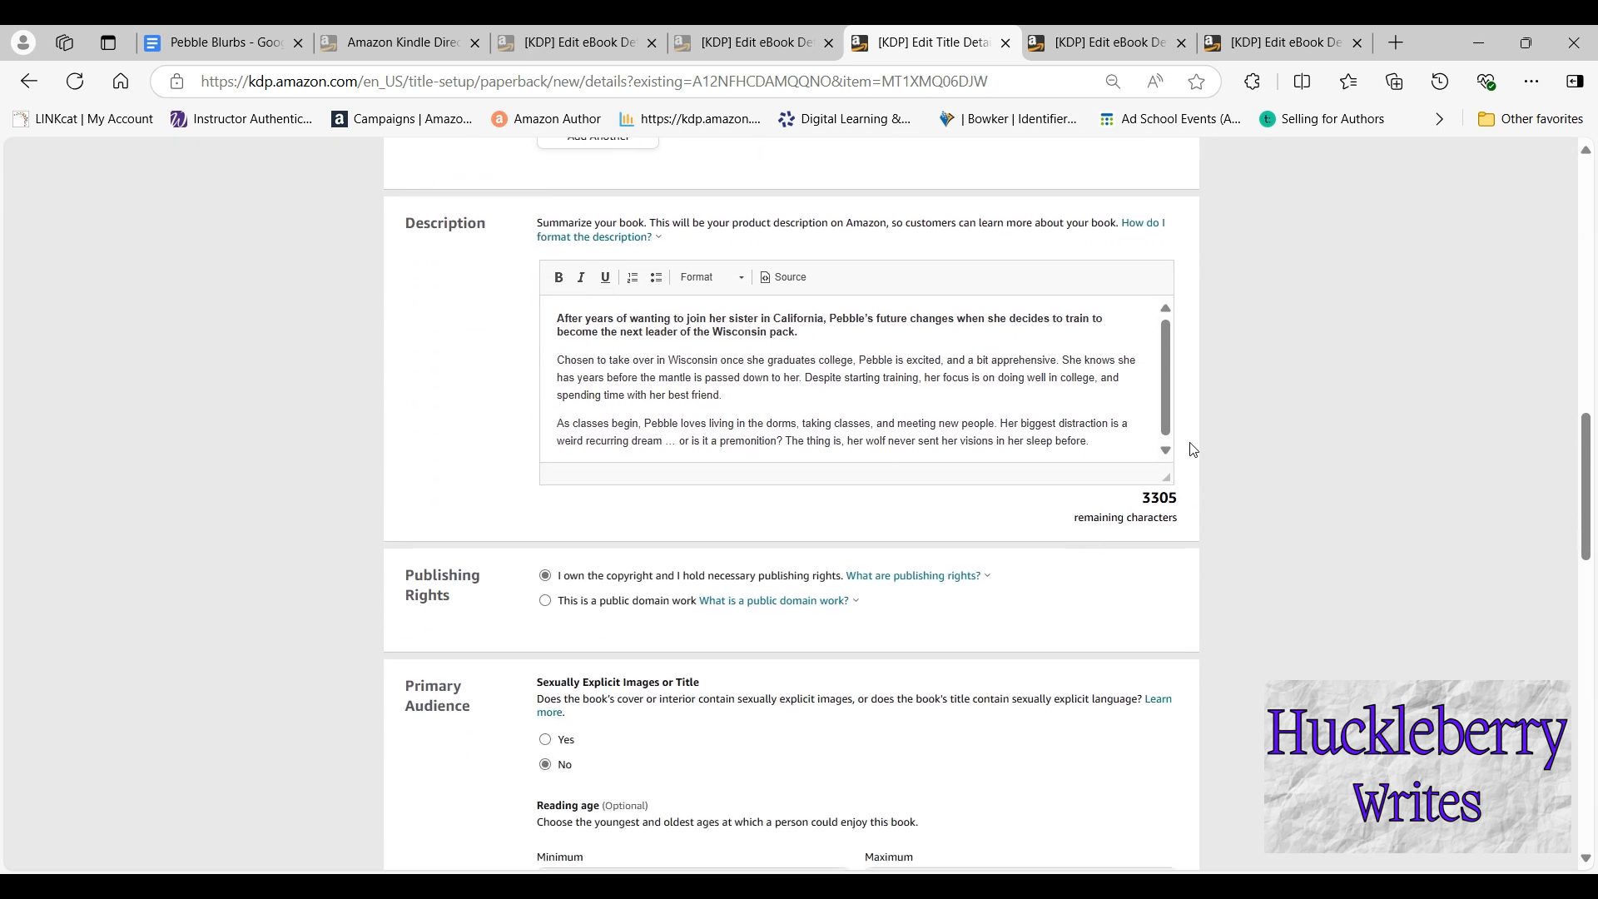
{"action": "scroll", "coordinate": [1240, 443], "scroll_direction": "down", "scroll_amount": 1}
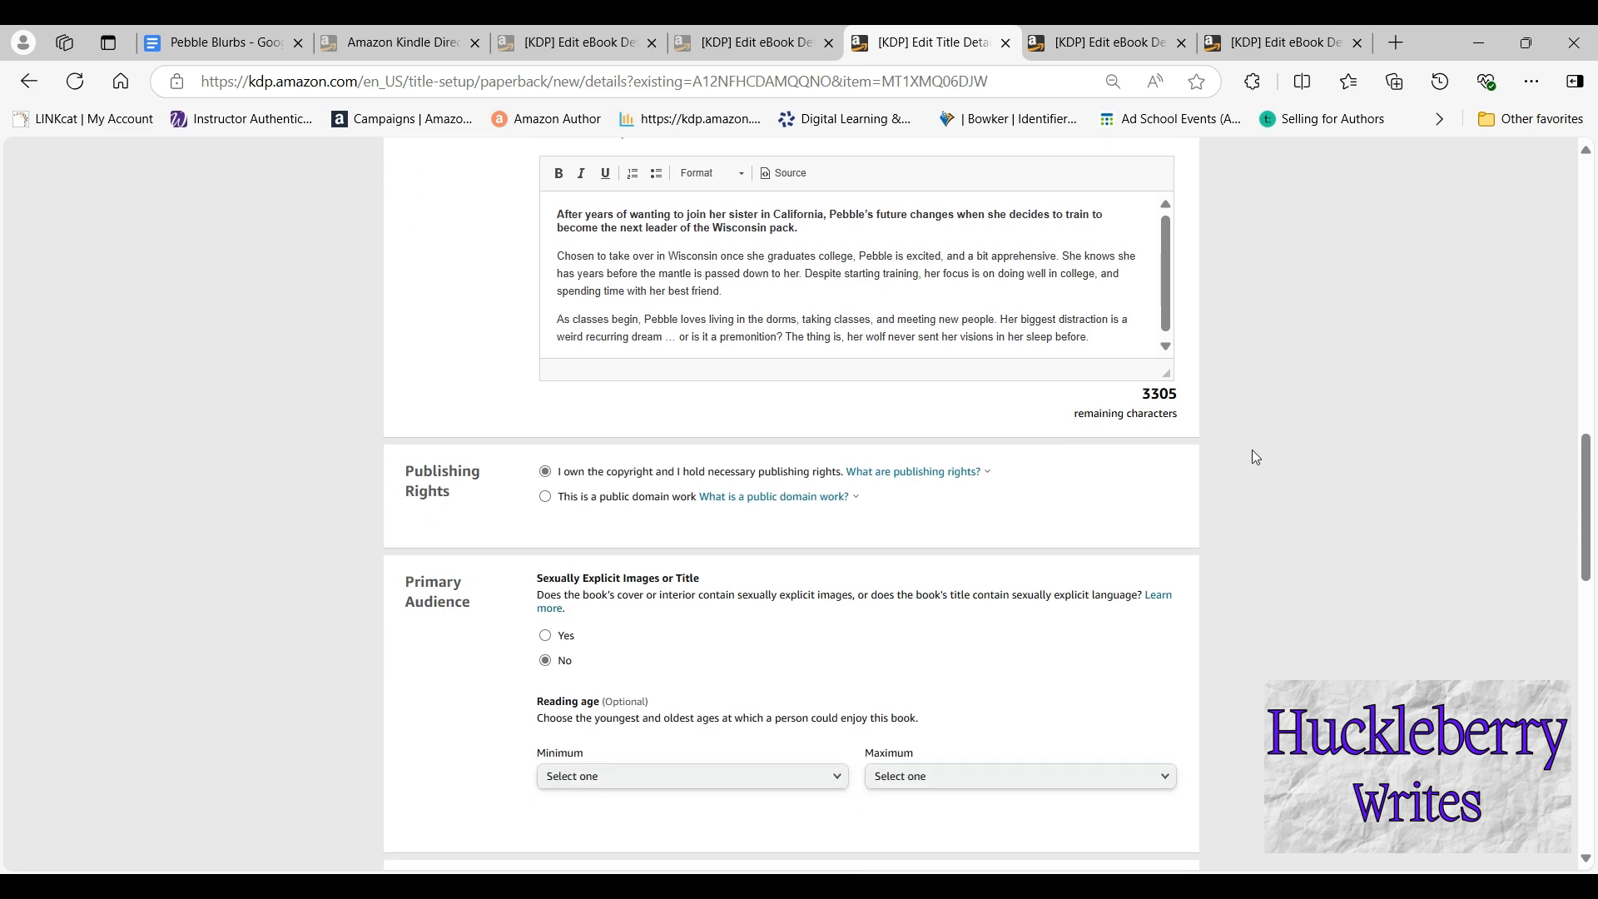
{"action": "scroll", "coordinate": [1256, 458], "scroll_direction": "down", "scroll_amount": 3}
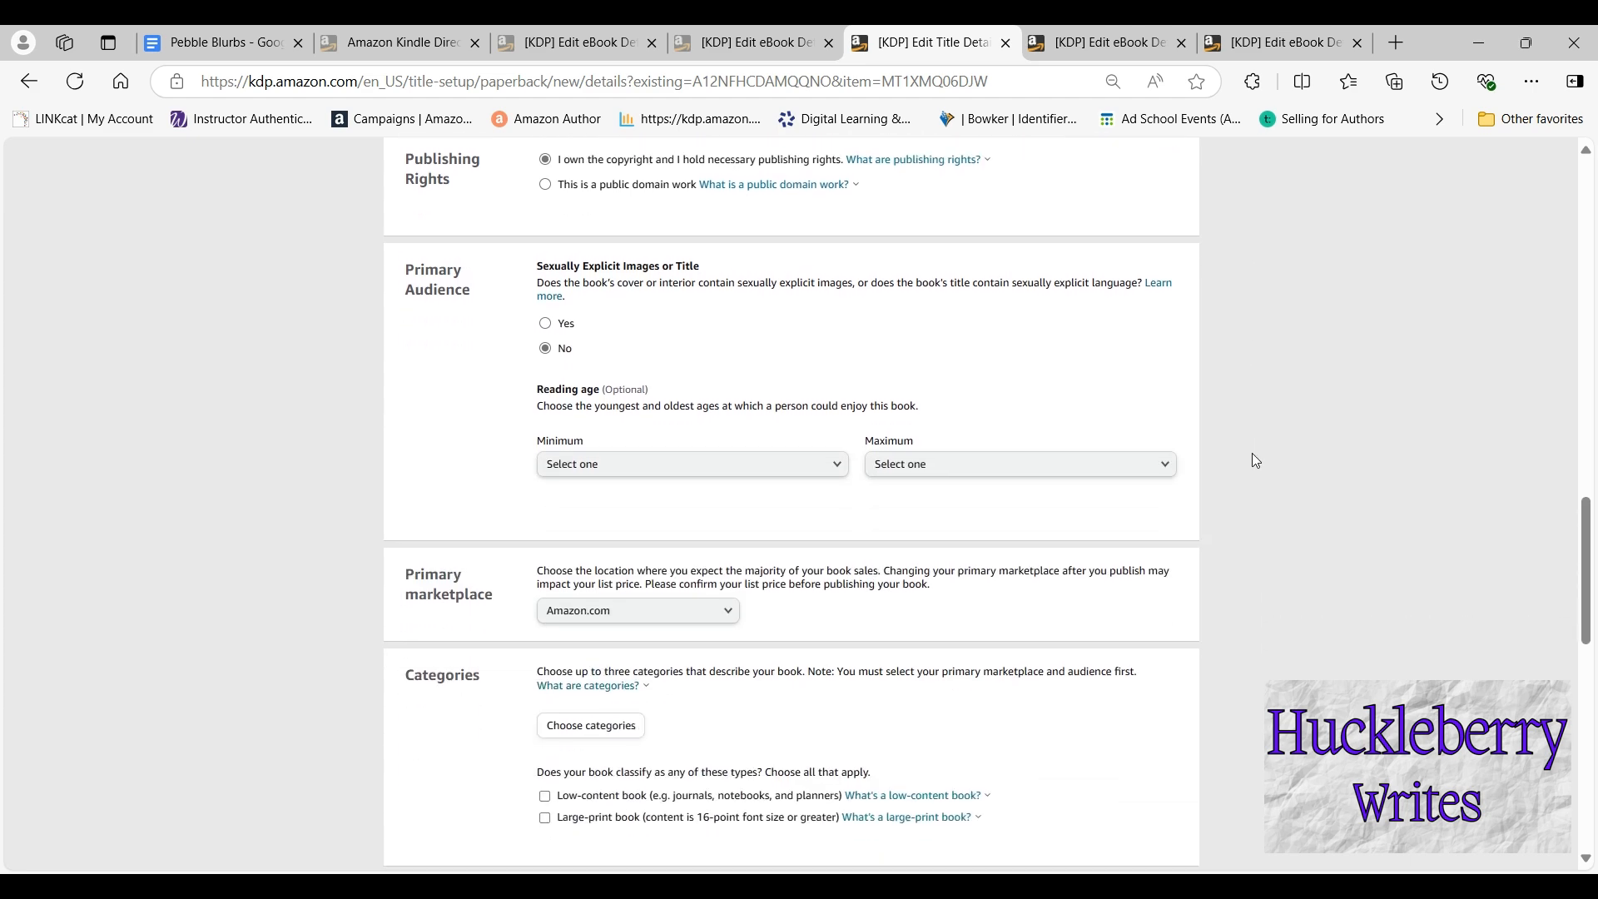
{"action": "scroll", "coordinate": [1255, 461], "scroll_direction": "down", "scroll_amount": 2}
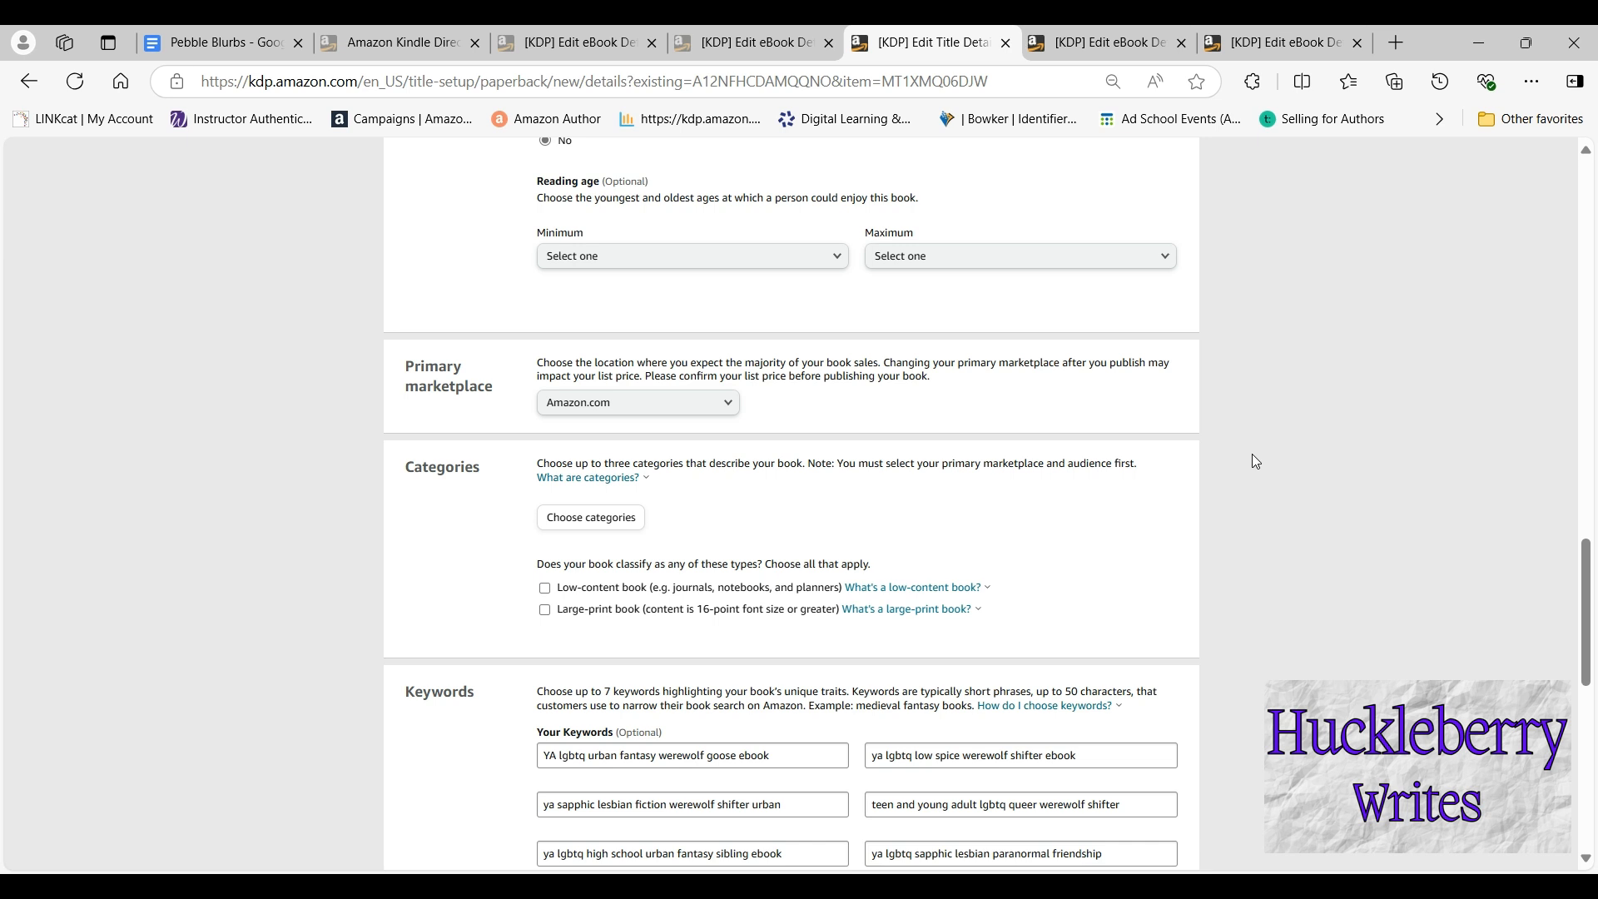
{"action": "scroll", "coordinate": [1236, 458], "scroll_direction": "down", "scroll_amount": 2}
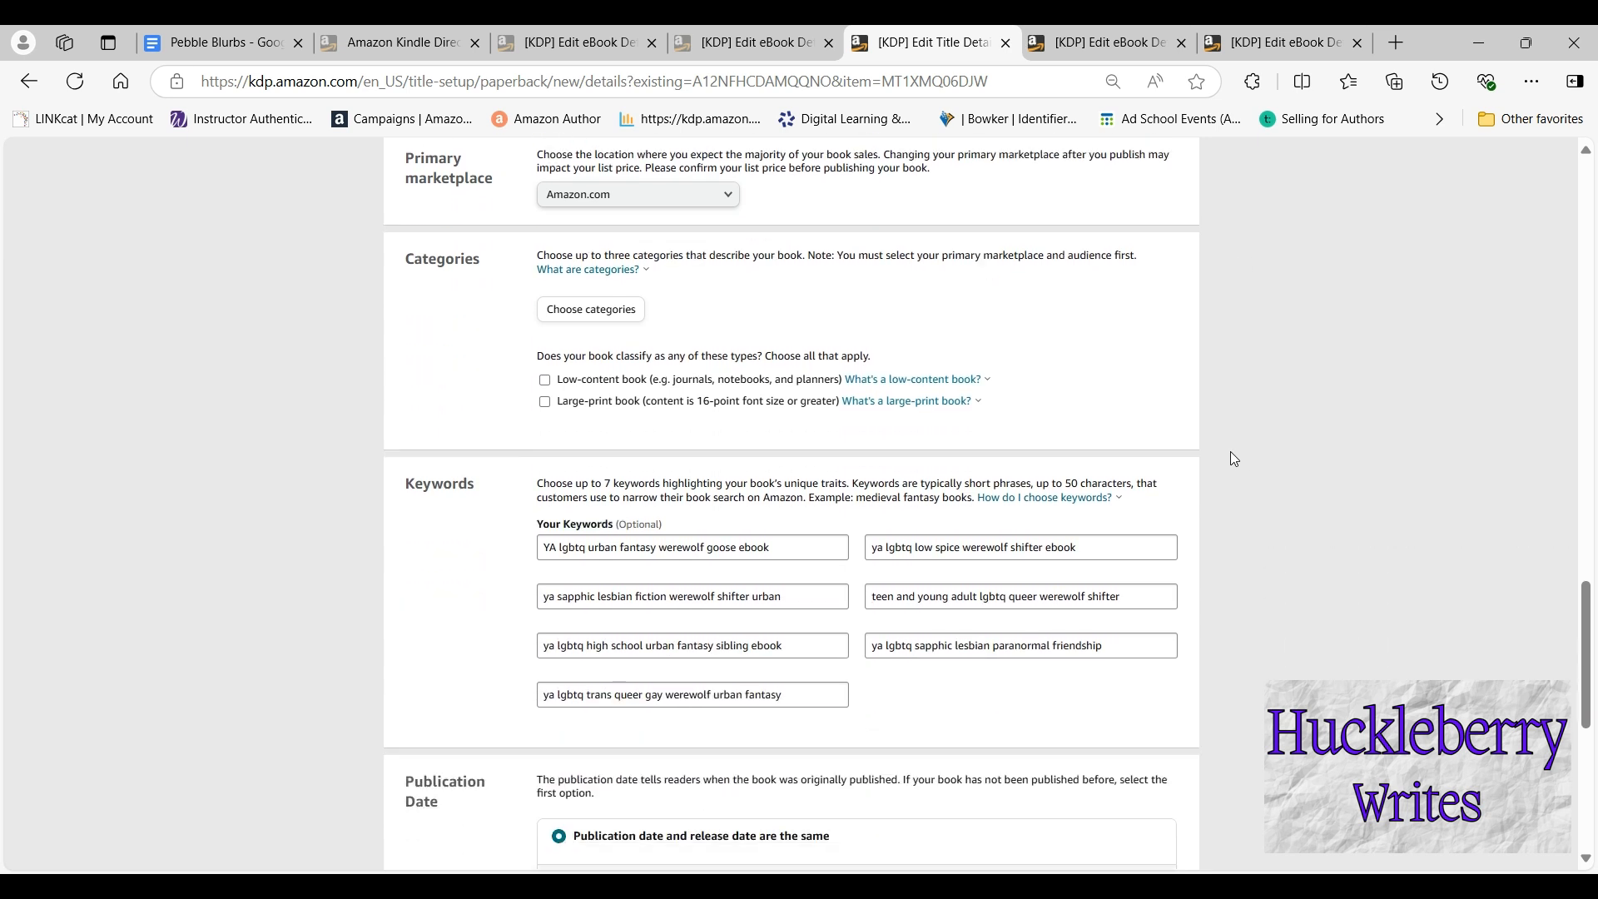
Change "ebook" to "book" in the paperback's goose keyword and its low spice werewolf shifter keyword
{"action": "left_click", "coordinate": [1051, 552]}
{"action": "key", "text": "BackSpace"}
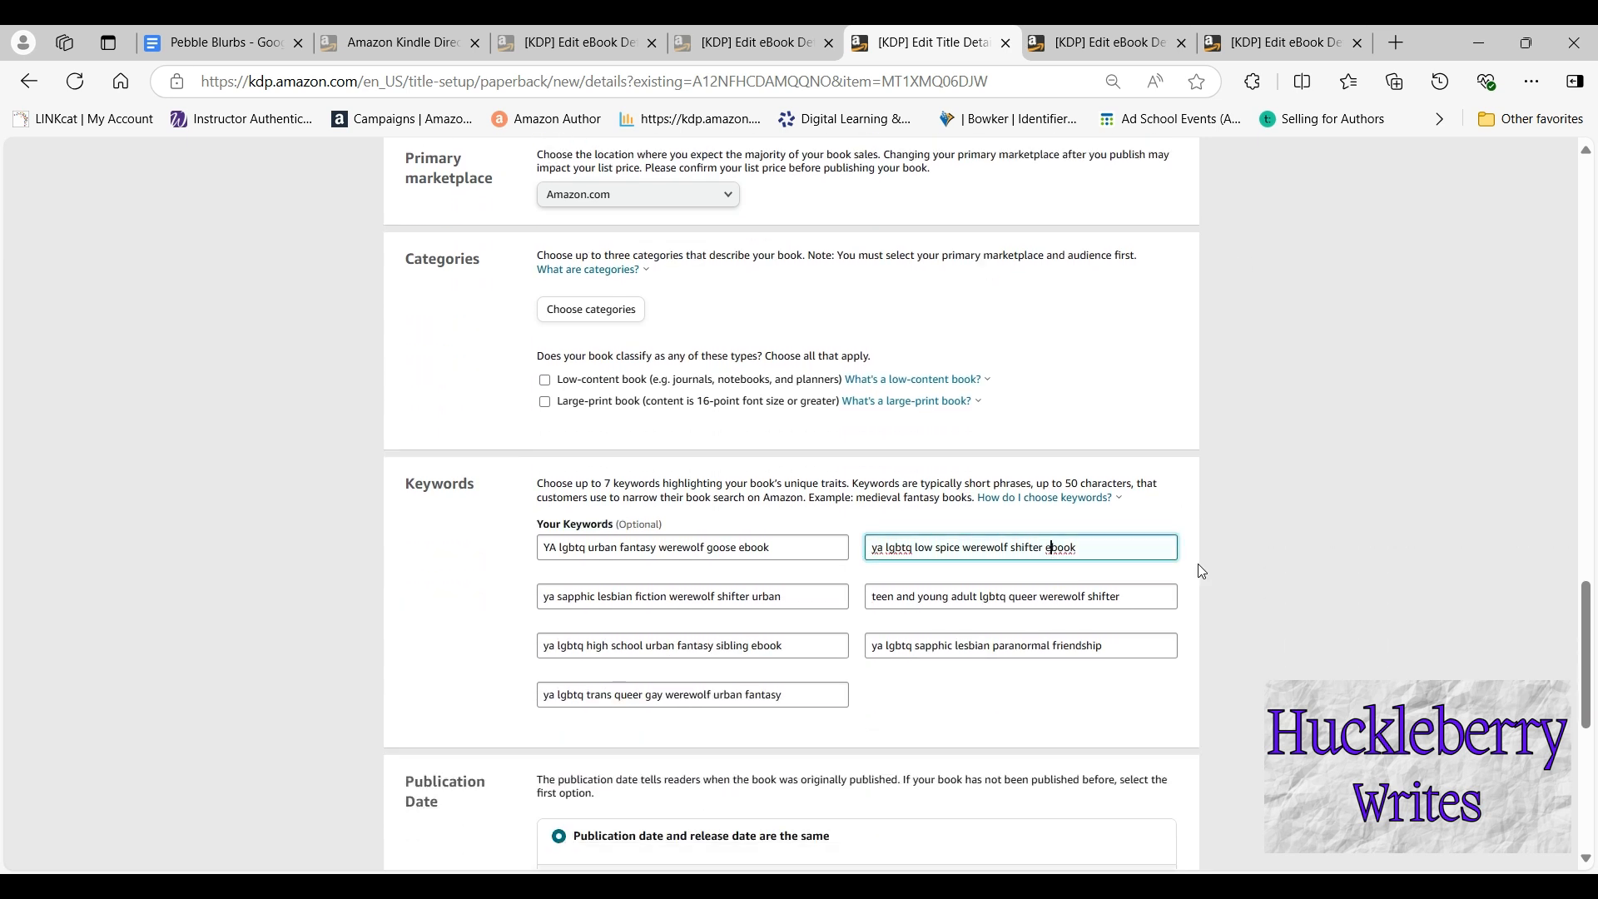
{"action": "left_click", "coordinate": [747, 550]}
{"action": "key", "text": "BackSpace"}
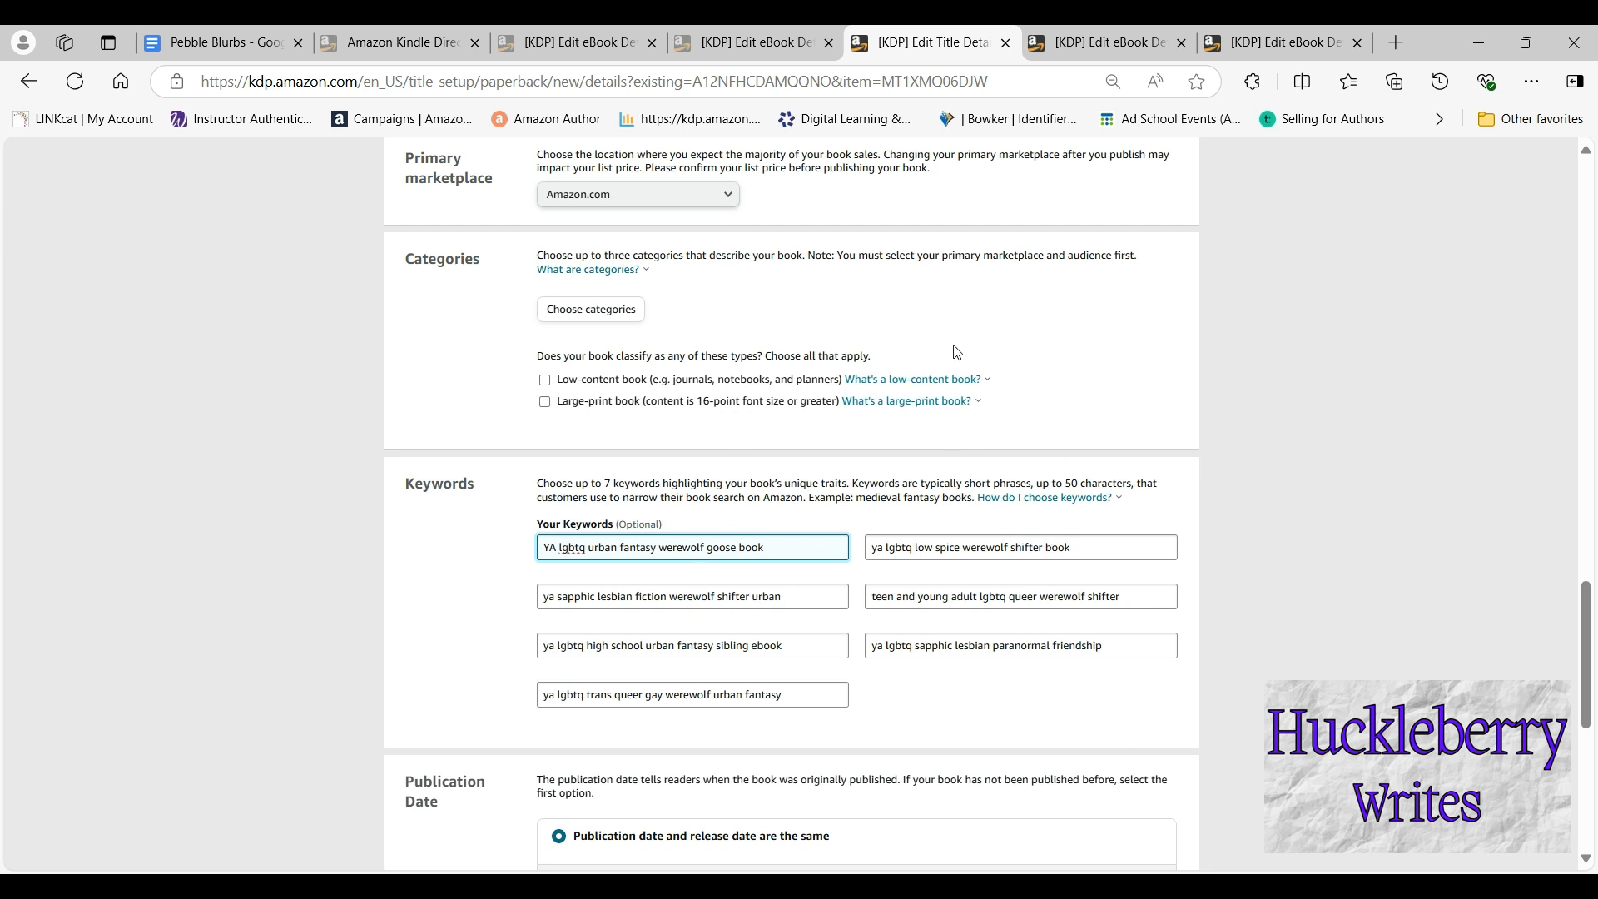
Check and save the paperback's category placements Werewolves & Shifters, Siblings and Coming of Age
{"action": "left_click", "coordinate": [607, 314]}
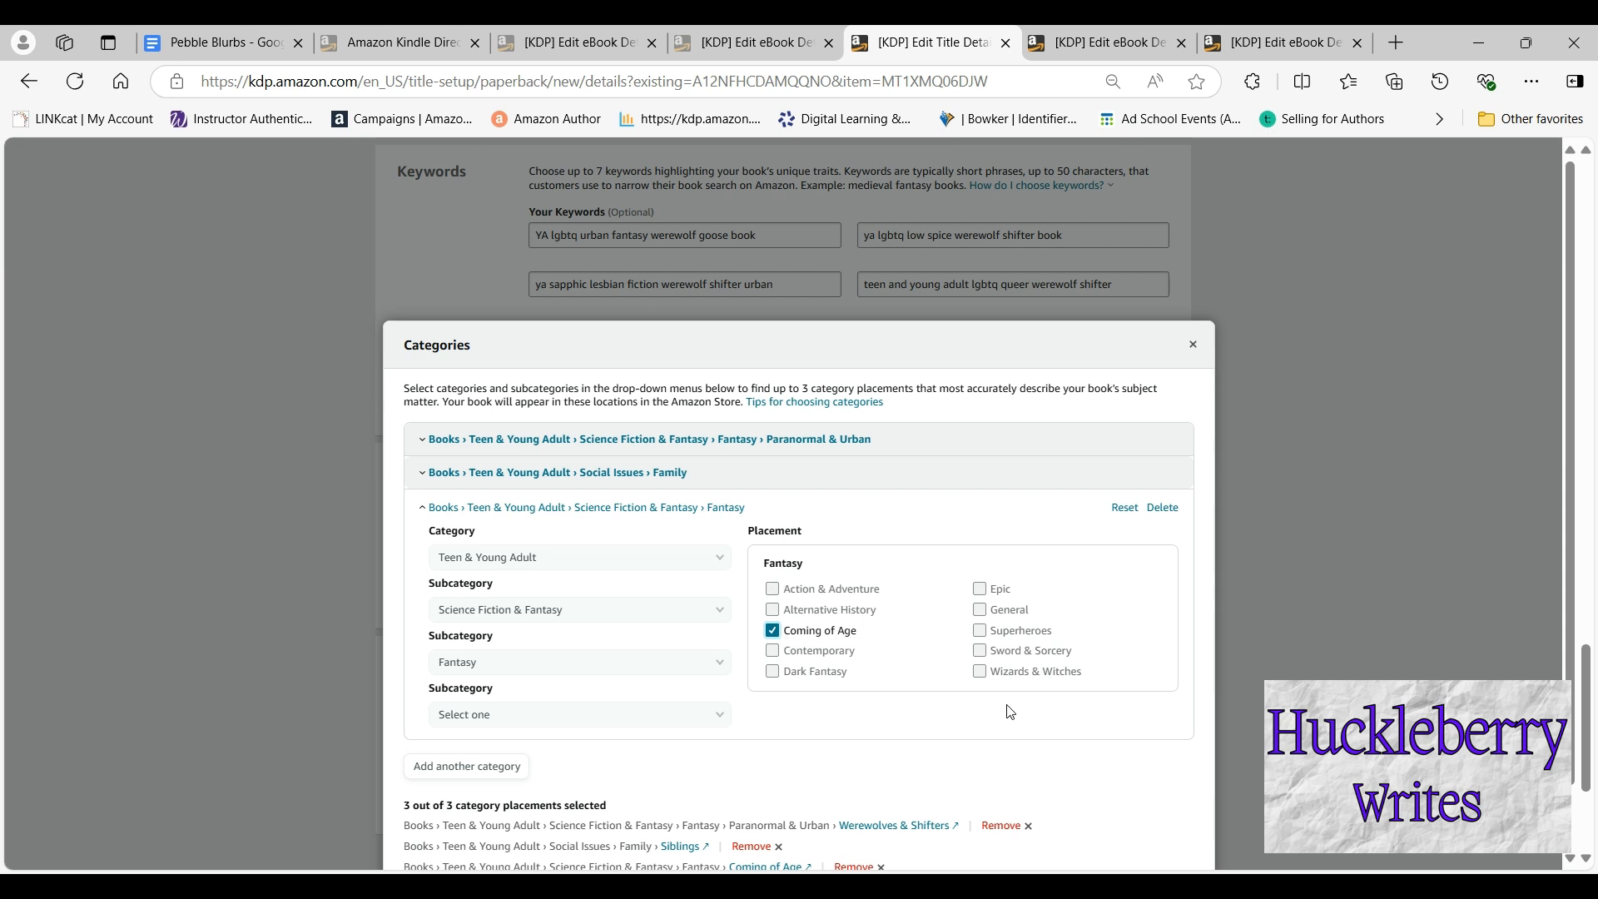
{"action": "scroll", "coordinate": [1002, 712], "scroll_direction": "down", "scroll_amount": 1}
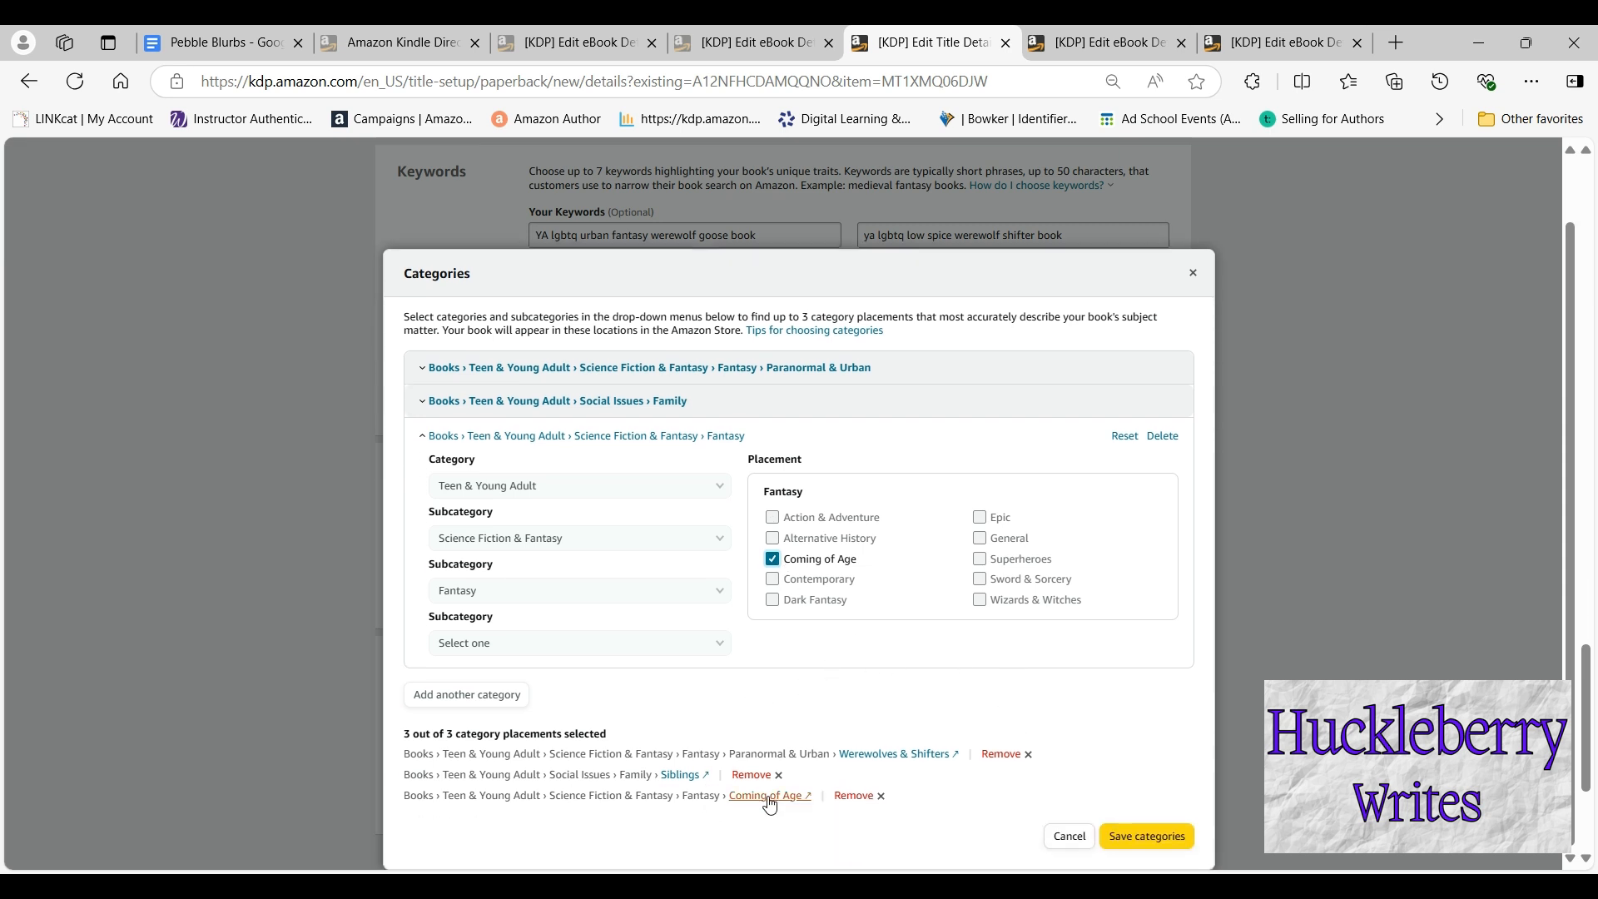
{"action": "left_click", "coordinate": [1149, 837]}
{"action": "scroll", "coordinate": [1107, 708], "scroll_direction": "down", "scroll_amount": 2}
{"action": "left_click", "coordinate": [1070, 593]}
{"action": "scroll", "coordinate": [1071, 593], "scroll_direction": "down", "scroll_amount": 6}
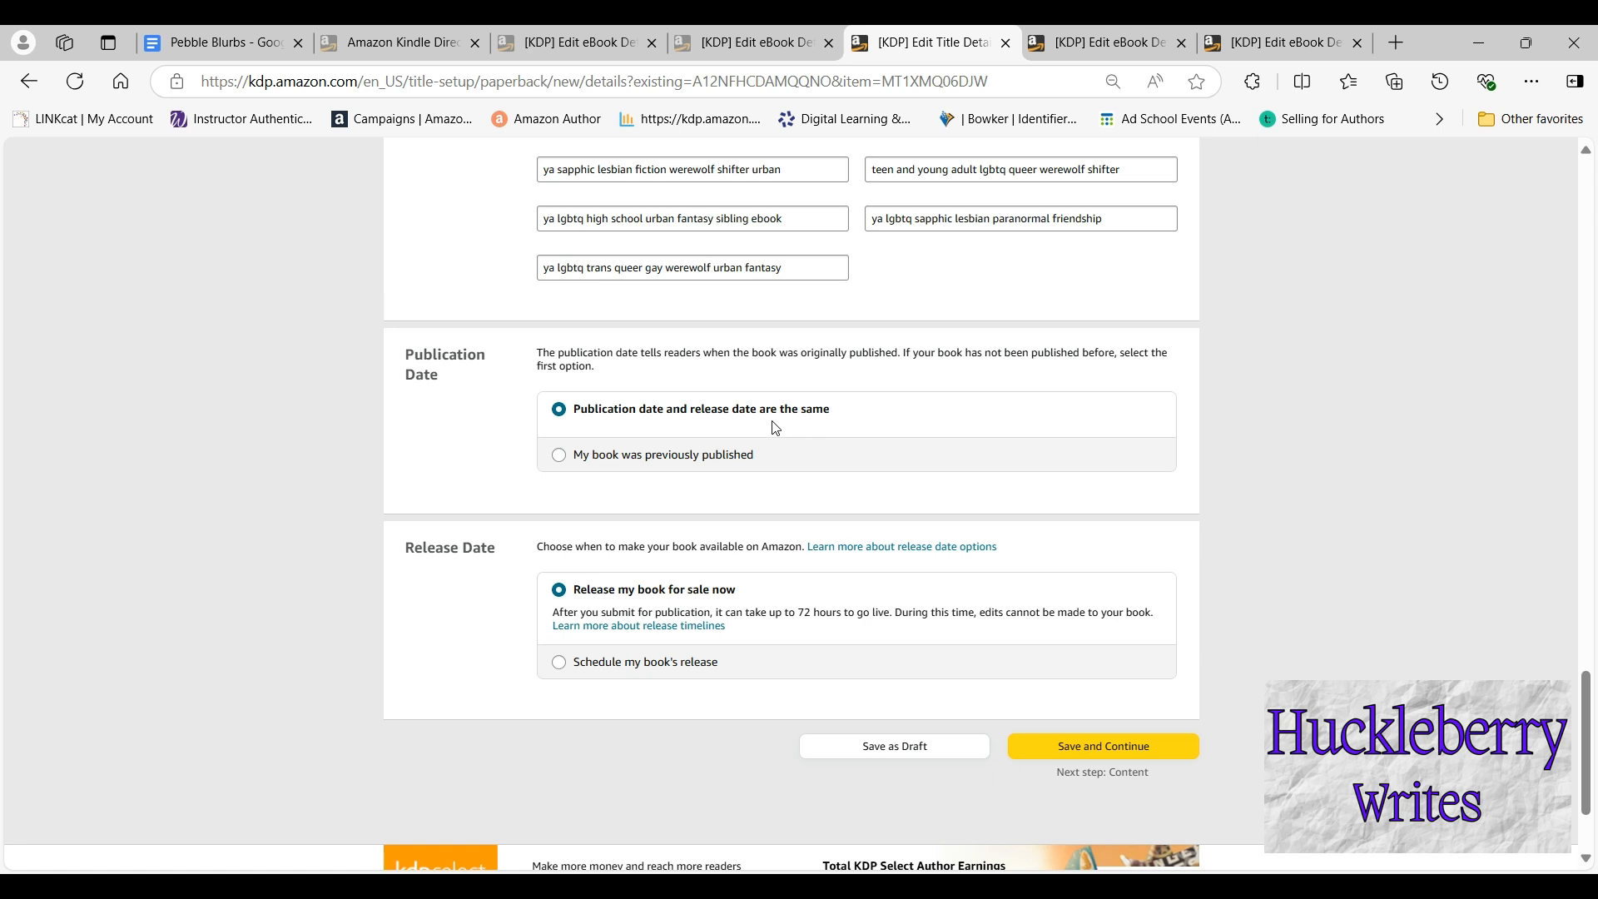
Choose to schedule the paperback's release and check which release dates can be selected through December 2024
{"action": "left_click", "coordinate": [561, 664]}
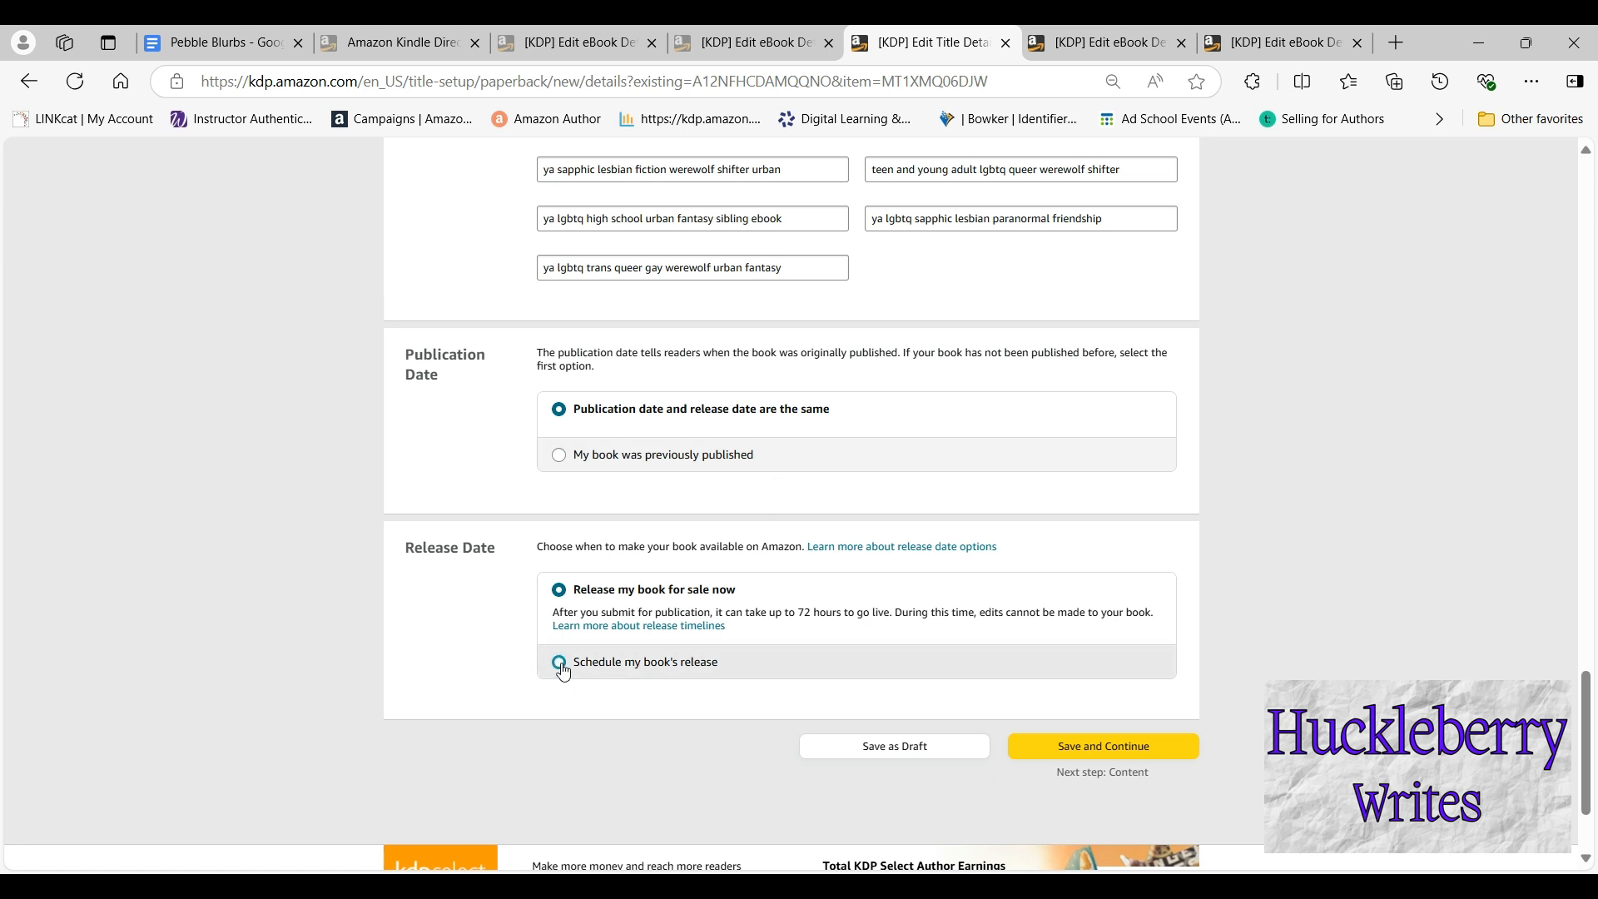
{"action": "left_click", "coordinate": [735, 761]}
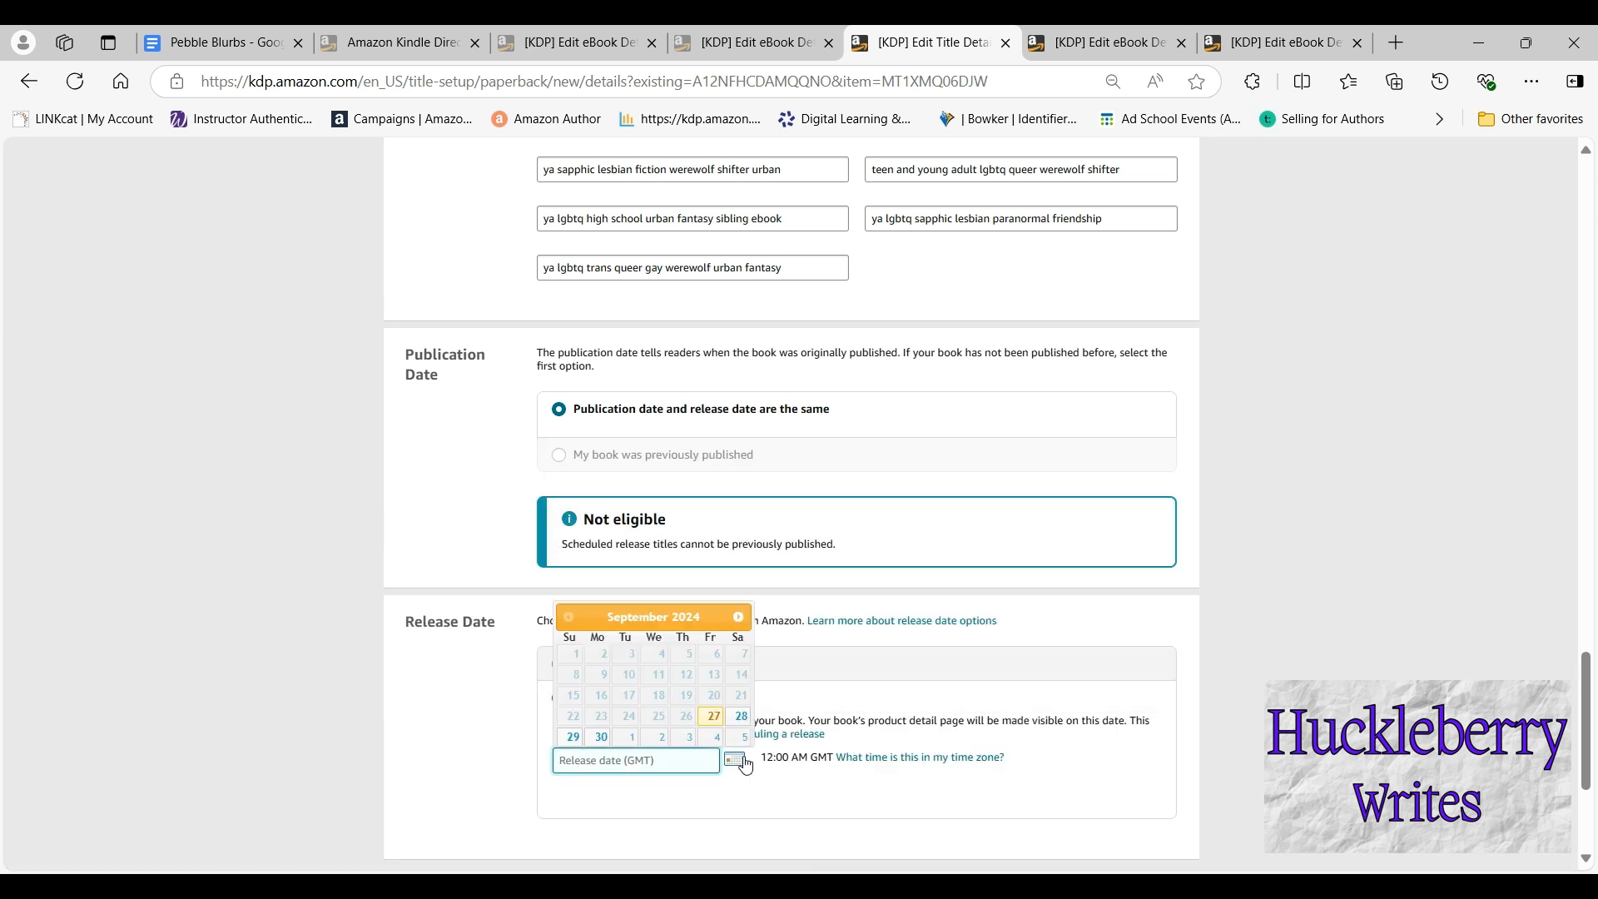
{"action": "left_click", "coordinate": [738, 617]}
{"action": "left_click", "coordinate": [738, 617]}
{"action": "left_click", "coordinate": [738, 617]}
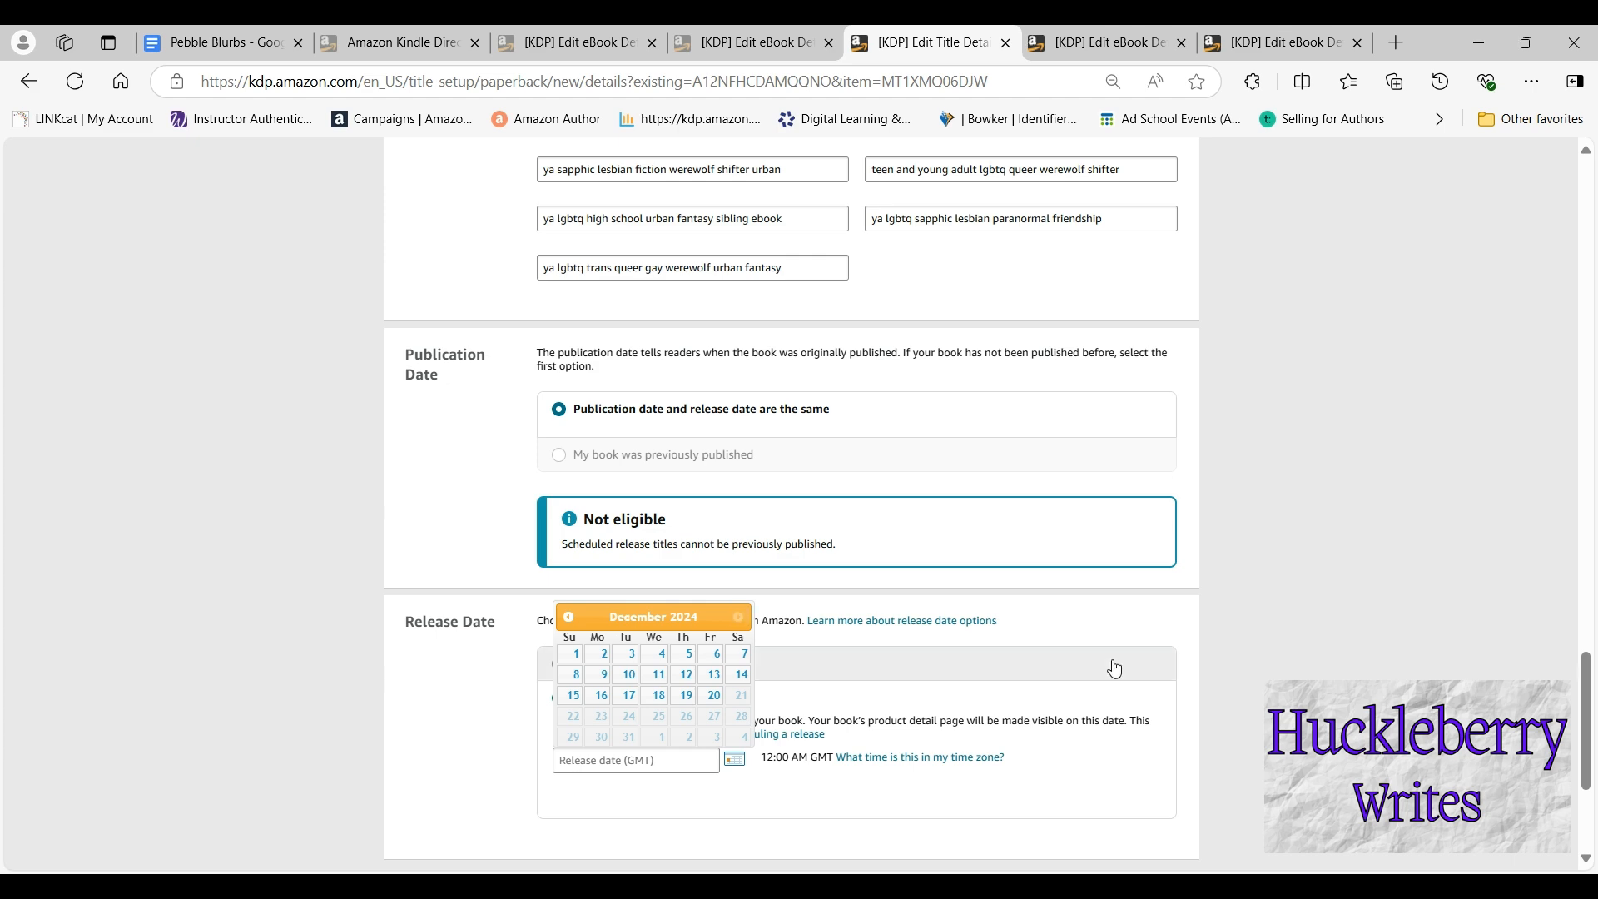
Try to save the paperback's details as a draft without a release date, and go back to the Bookshelf
{"action": "scroll", "coordinate": [1106, 666], "scroll_direction": "down", "scroll_amount": 3}
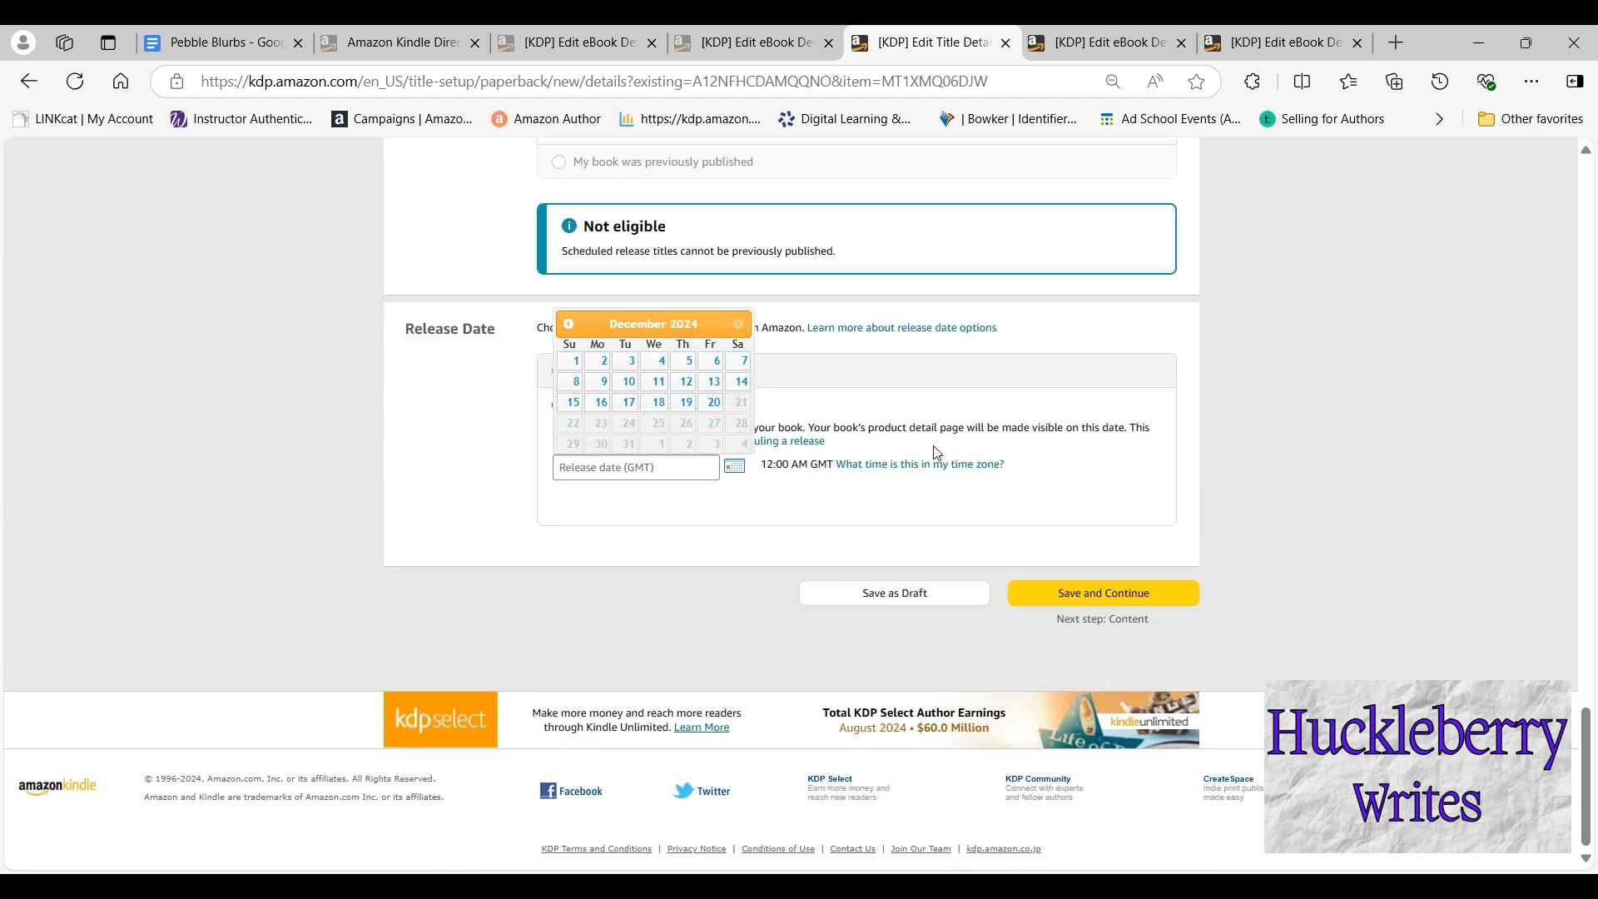
{"action": "left_click", "coordinate": [894, 595]}
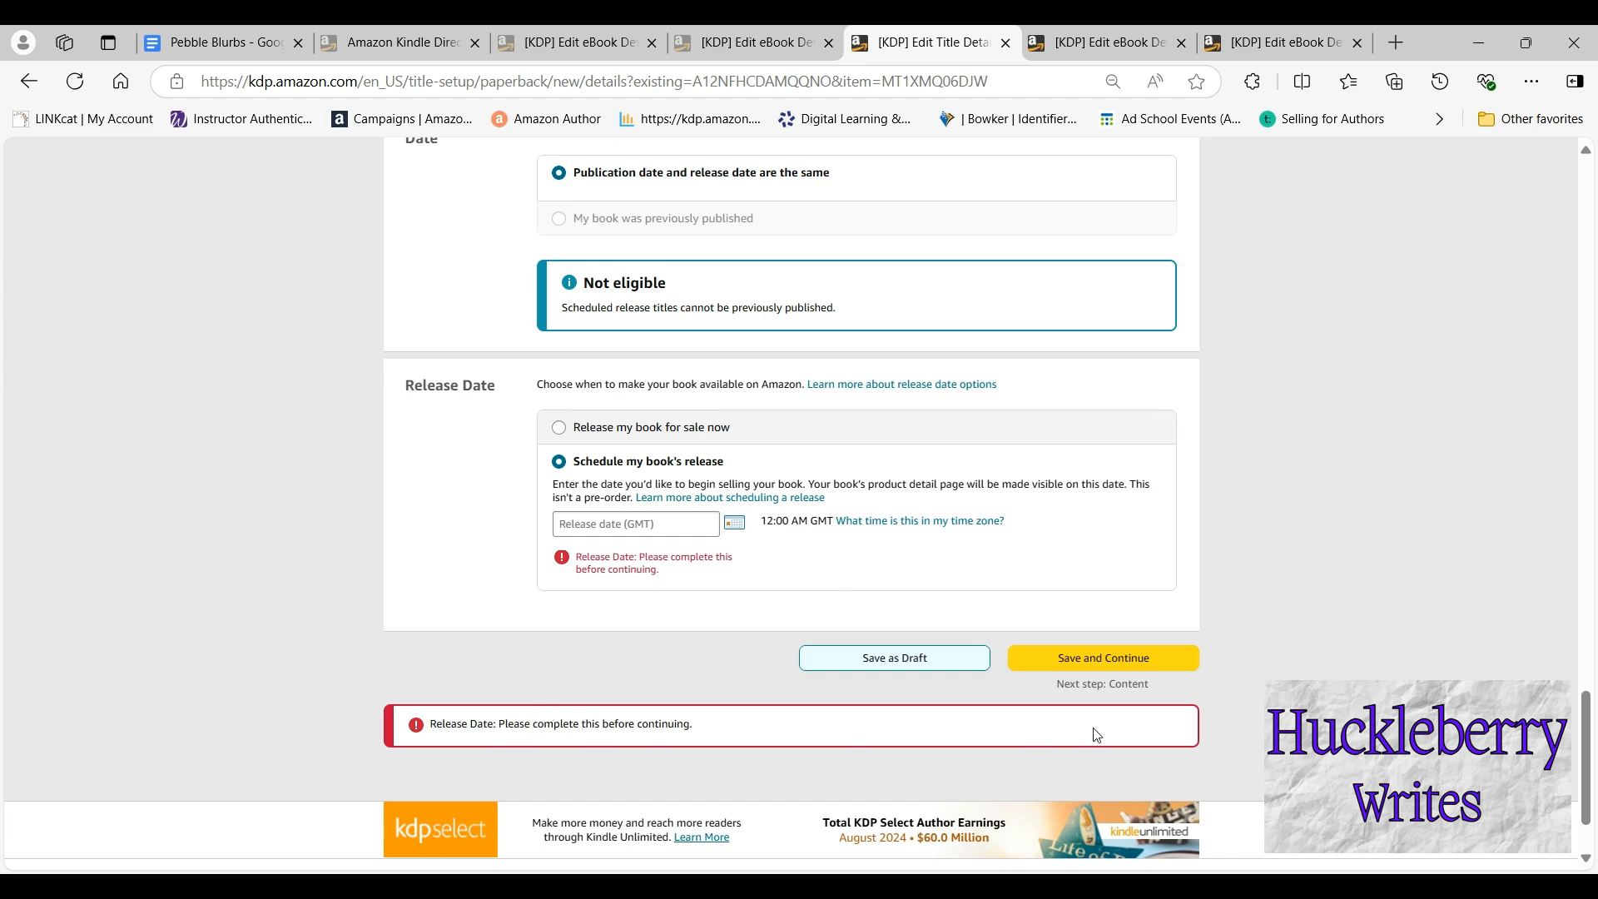
{"action": "scroll", "coordinate": [1283, 588], "scroll_direction": "up", "scroll_amount": 20}
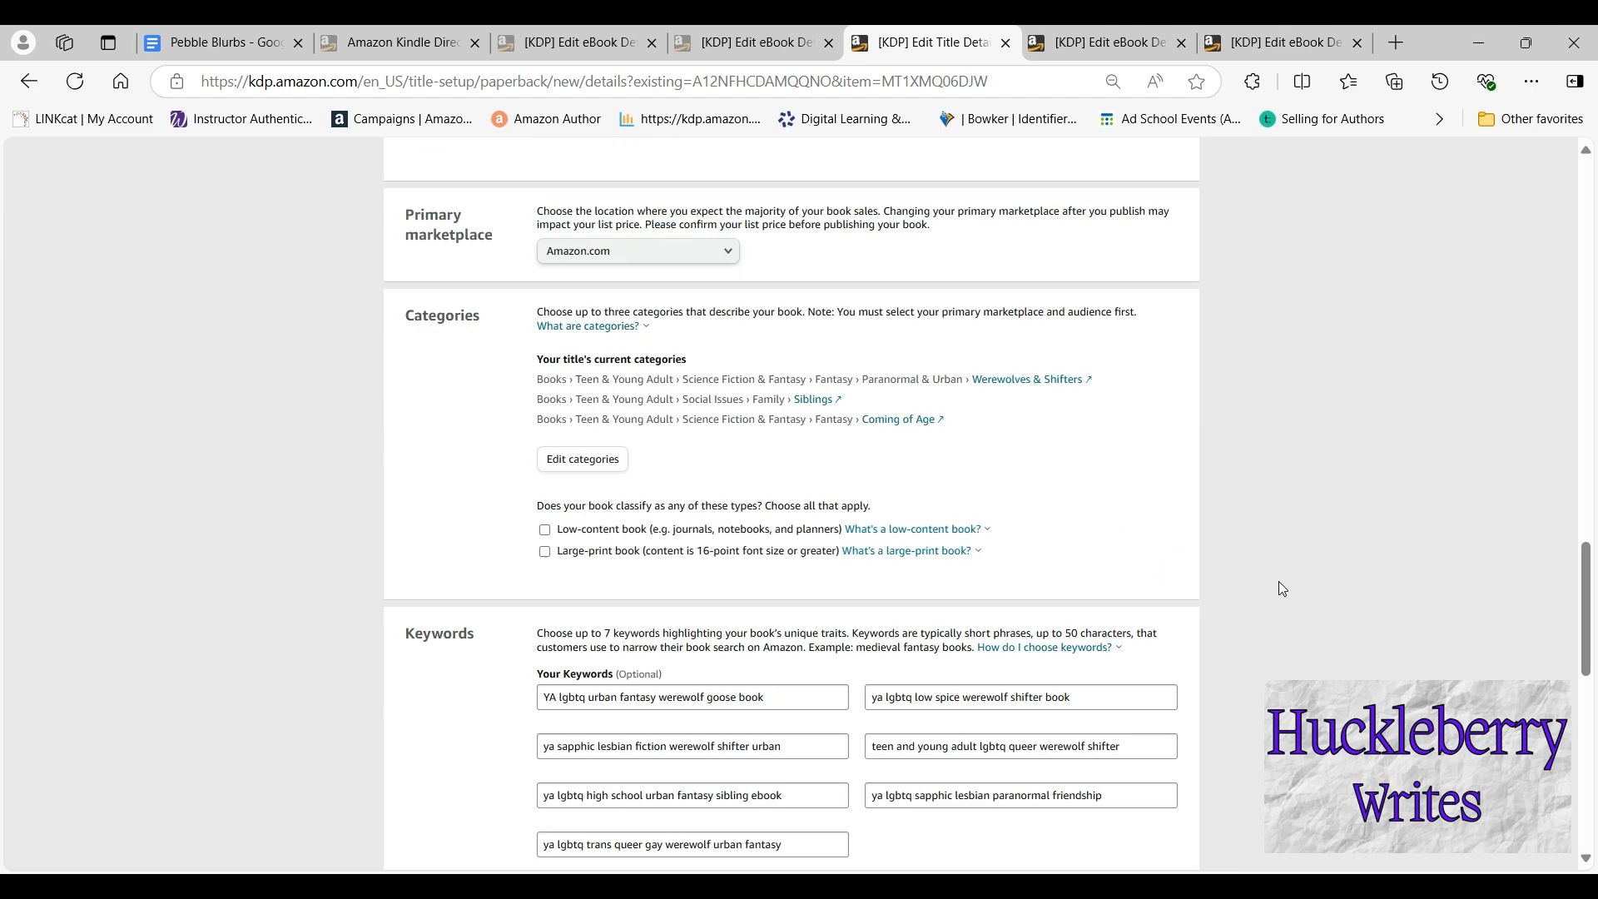
{"action": "scroll", "coordinate": [1266, 552], "scroll_direction": "up", "scroll_amount": 2}
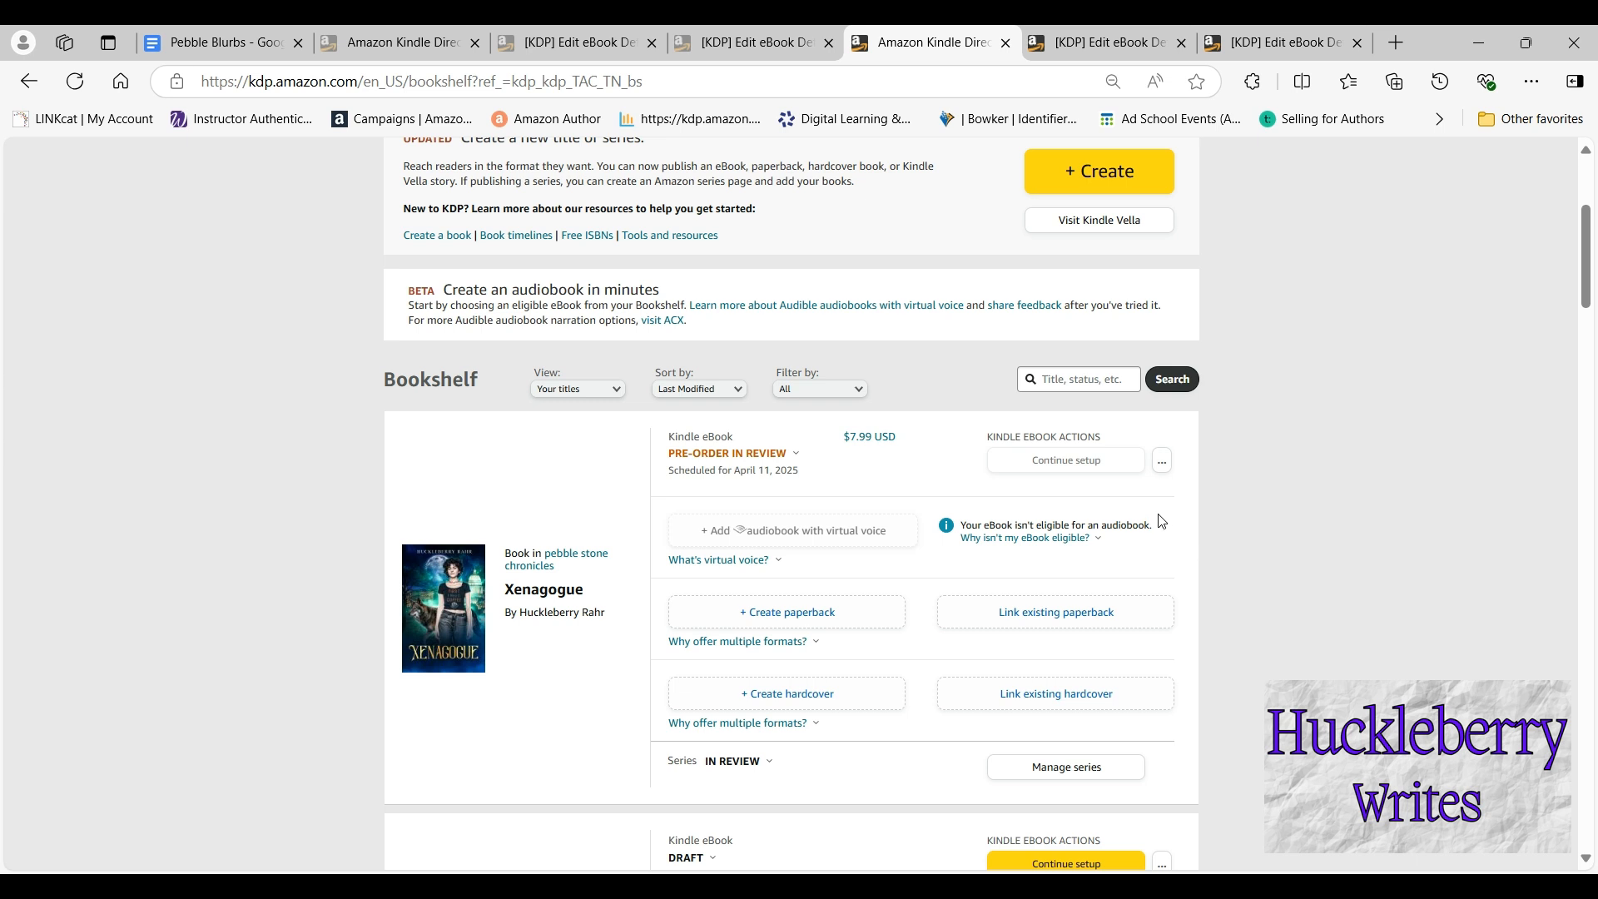
Check the explanation of virtual voice audiobooks in Xenagogue's Bookshelf entry and close it
{"action": "left_click", "coordinate": [776, 559]}
{"action": "left_click", "coordinate": [1271, 518]}
{"action": "scroll", "coordinate": [1294, 496], "scroll_direction": "up", "scroll_amount": 1}
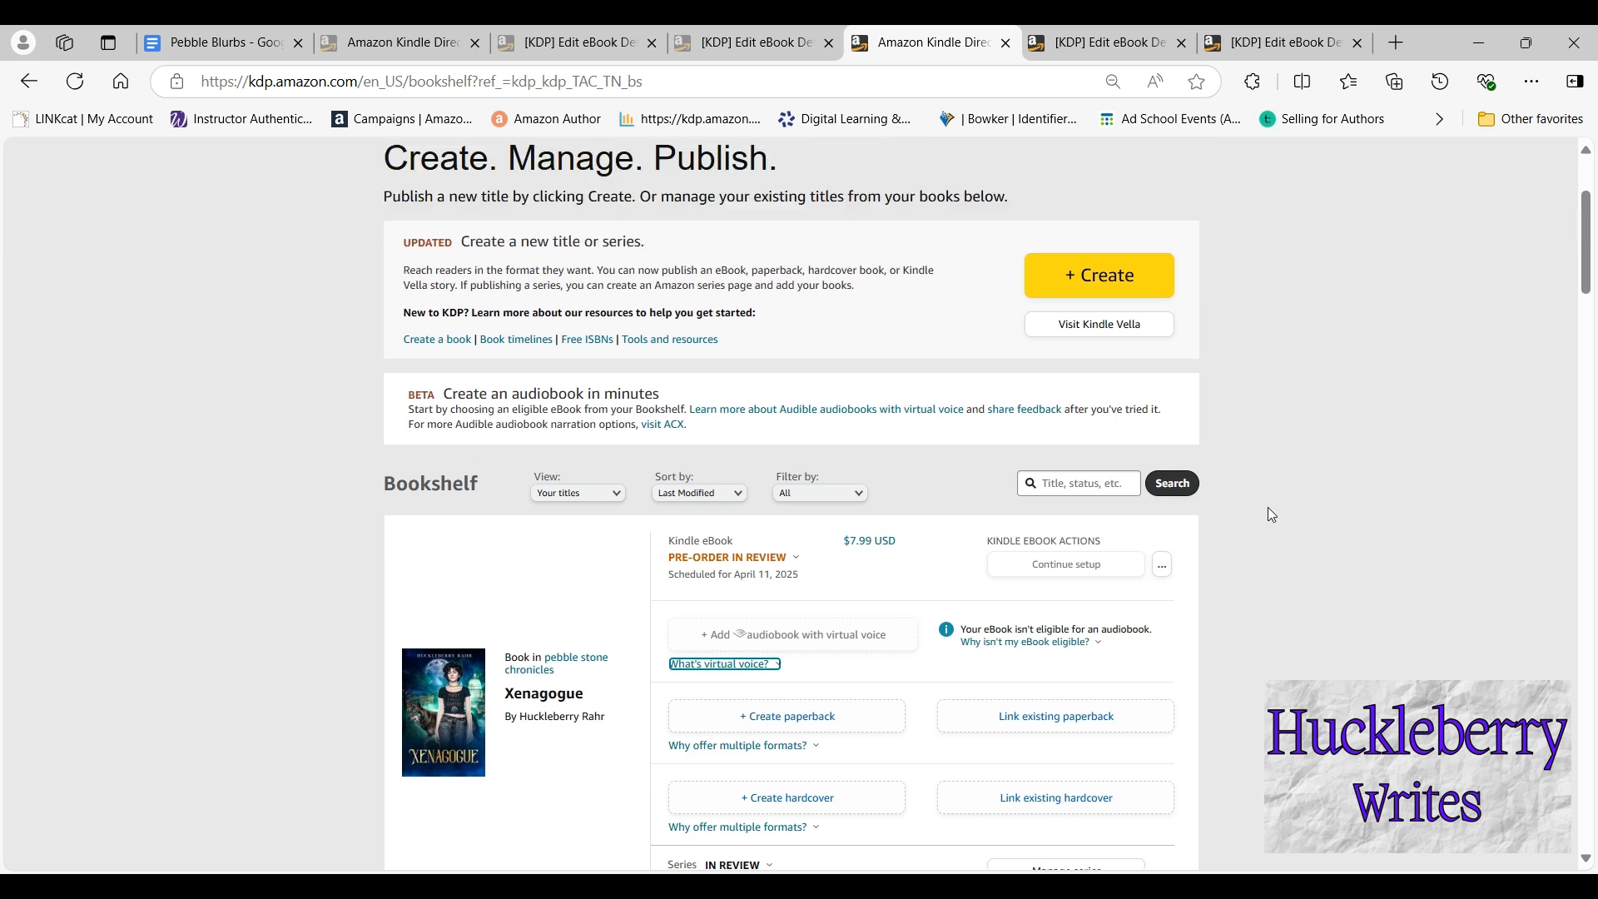